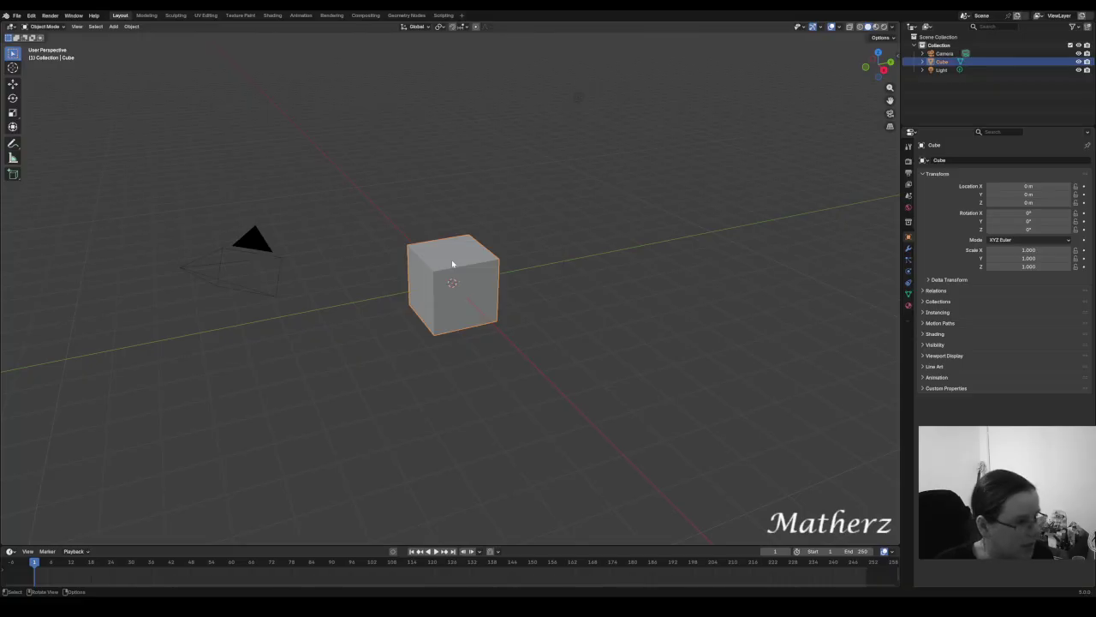
Delete the default cube and set the scene's render engine to Cycles
{"action": "key", "text": "Delete"}
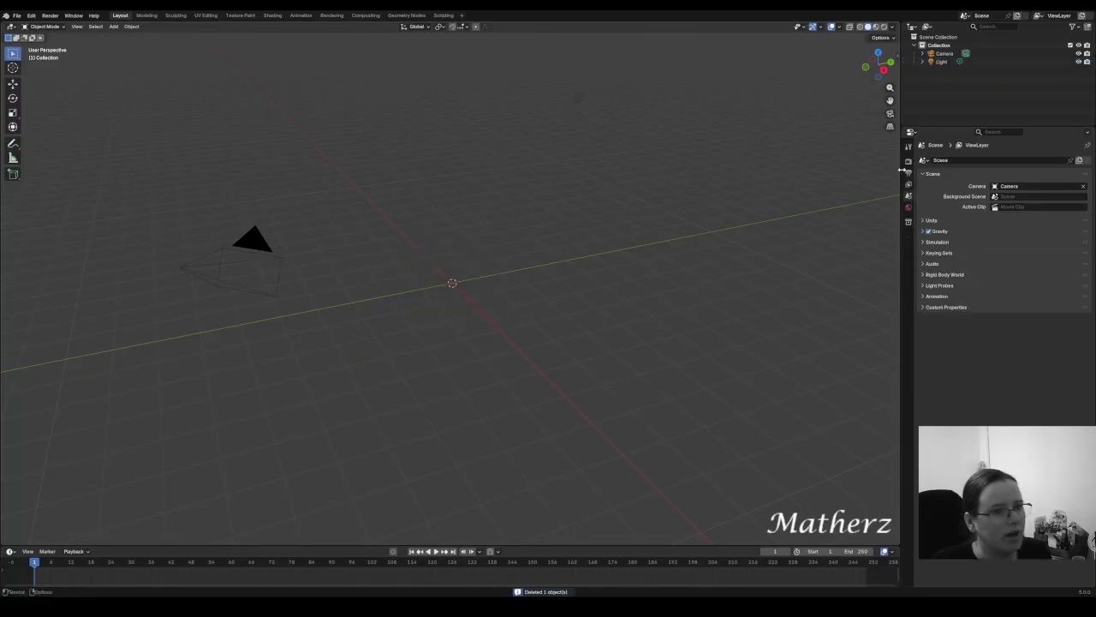
{"action": "left_click", "coordinate": [909, 162]}
{"action": "left_click", "coordinate": [1000, 161]}
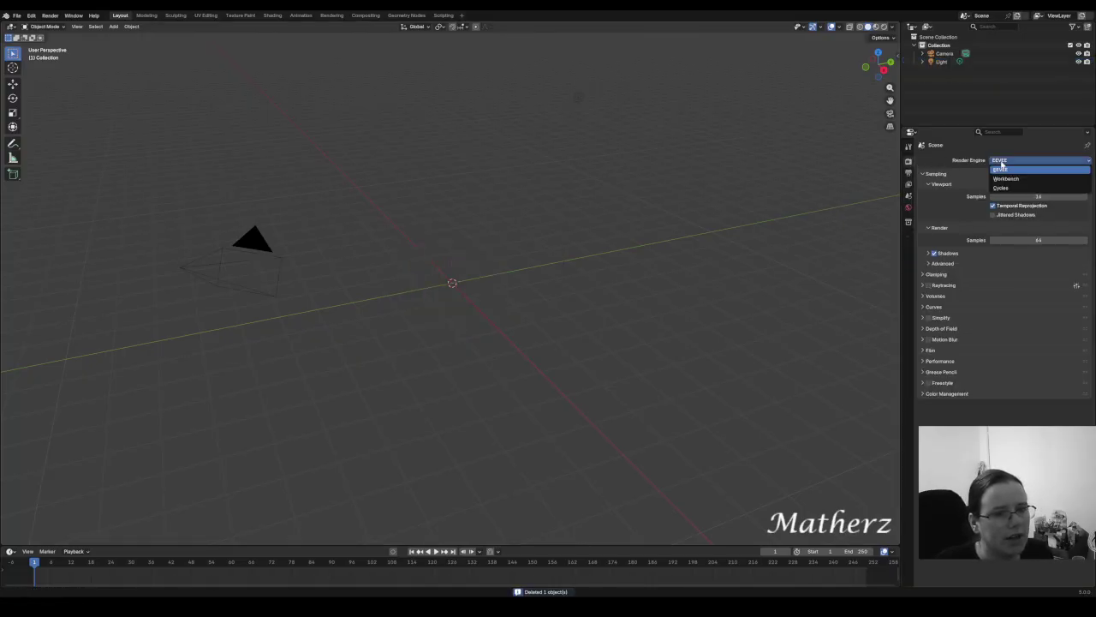
{"action": "left_click", "coordinate": [1000, 188]}
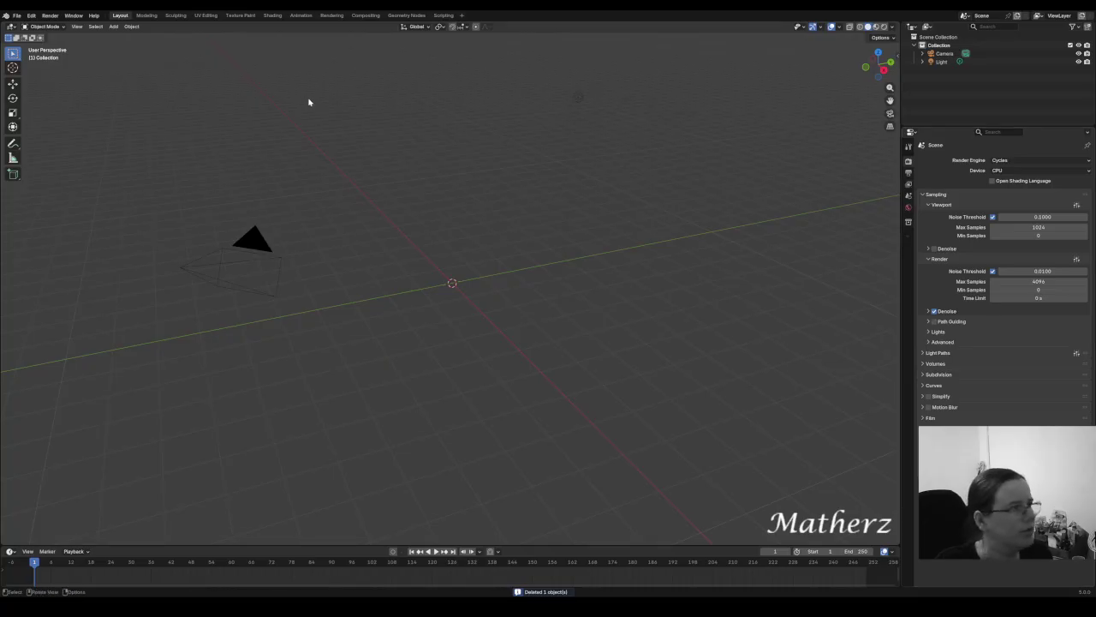
Add a mesh circle at the world origin
{"action": "left_click", "coordinate": [113, 26]}
{"action": "mouse_move", "coordinate": [128, 36]}
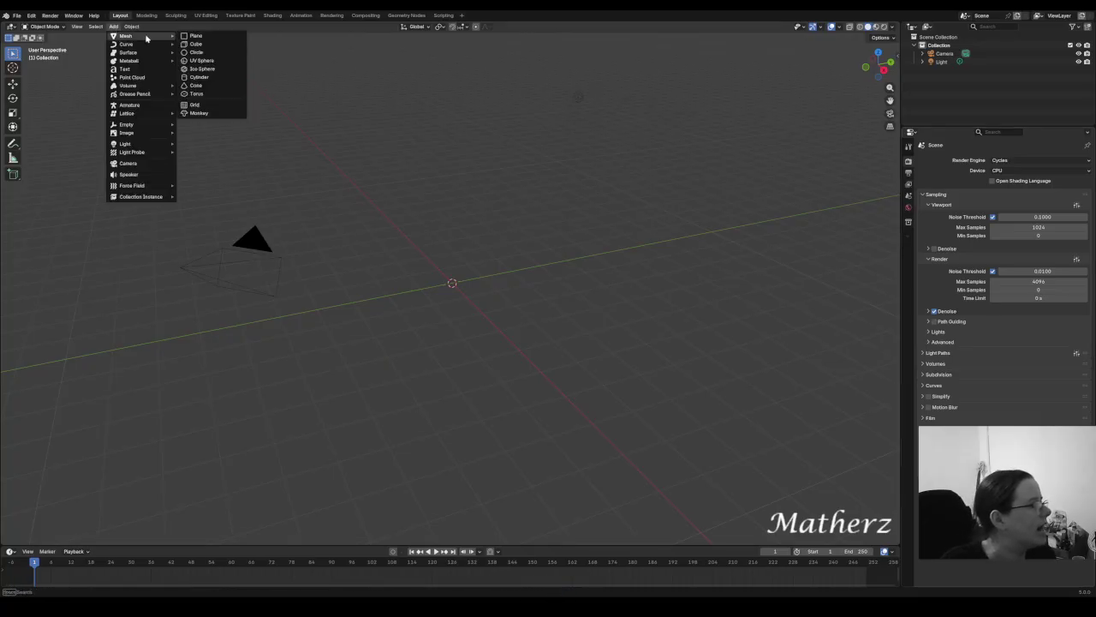
{"action": "left_click", "coordinate": [213, 53]}
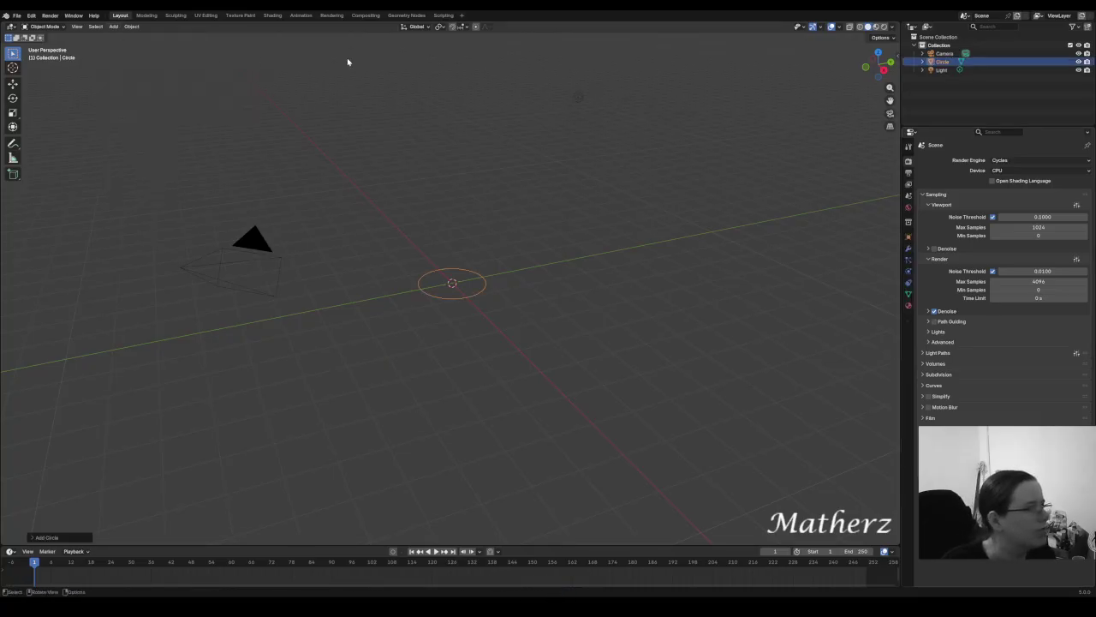
Turn on the Screencast Keys display and leave its settings collapsed
{"action": "left_click", "coordinate": [896, 55]}
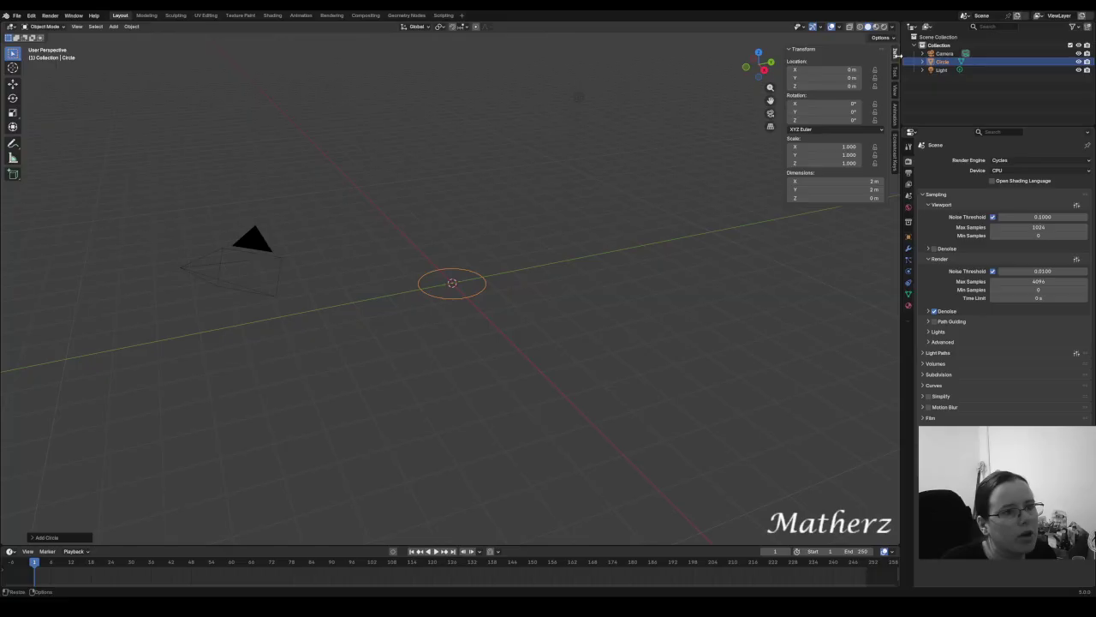
{"action": "left_click", "coordinate": [894, 149]}
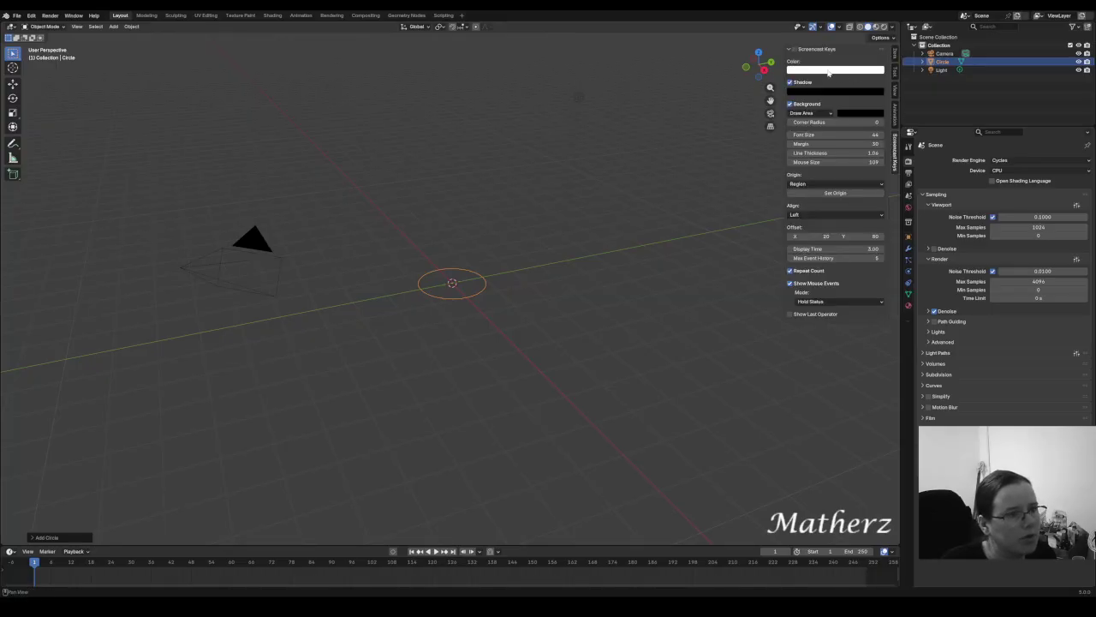
{"action": "left_click", "coordinate": [791, 49]}
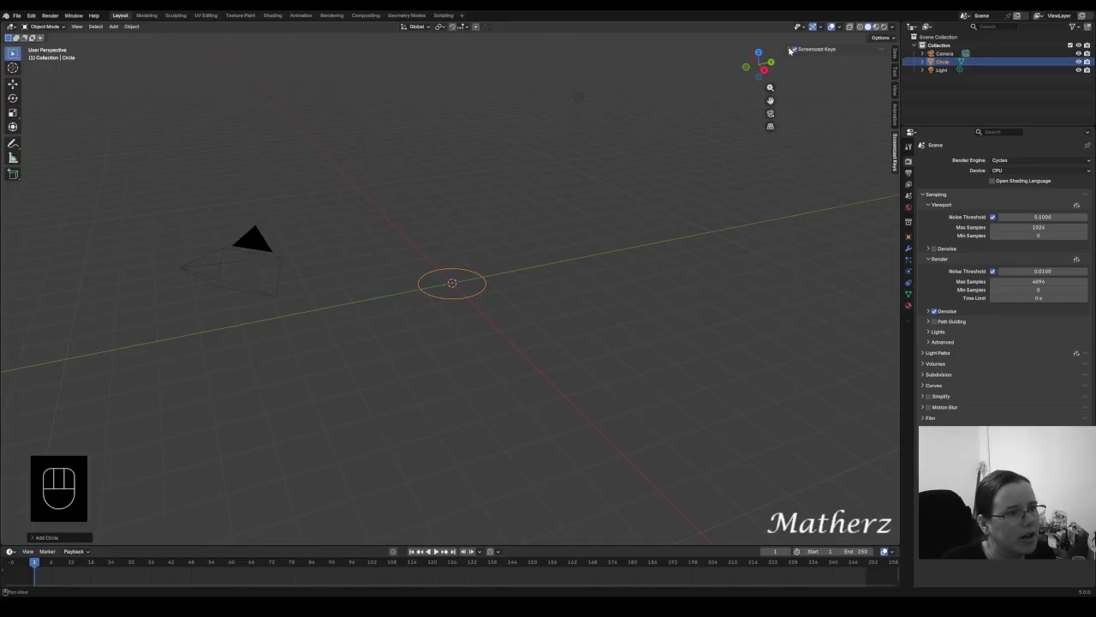
{"action": "left_click", "coordinate": [791, 49]}
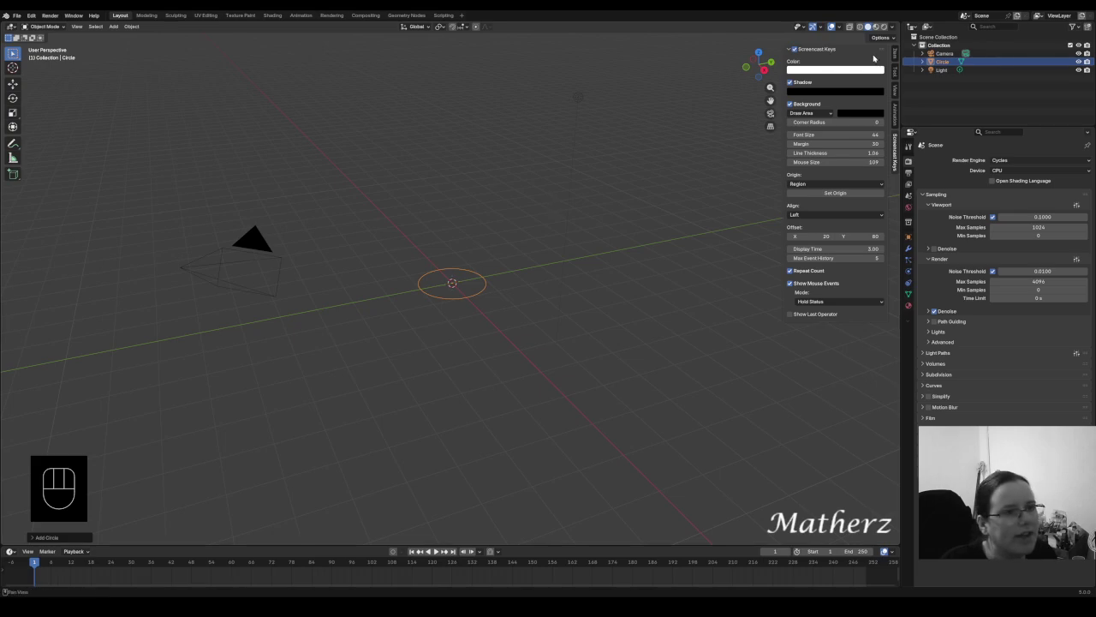
{"action": "left_click", "coordinate": [791, 49]}
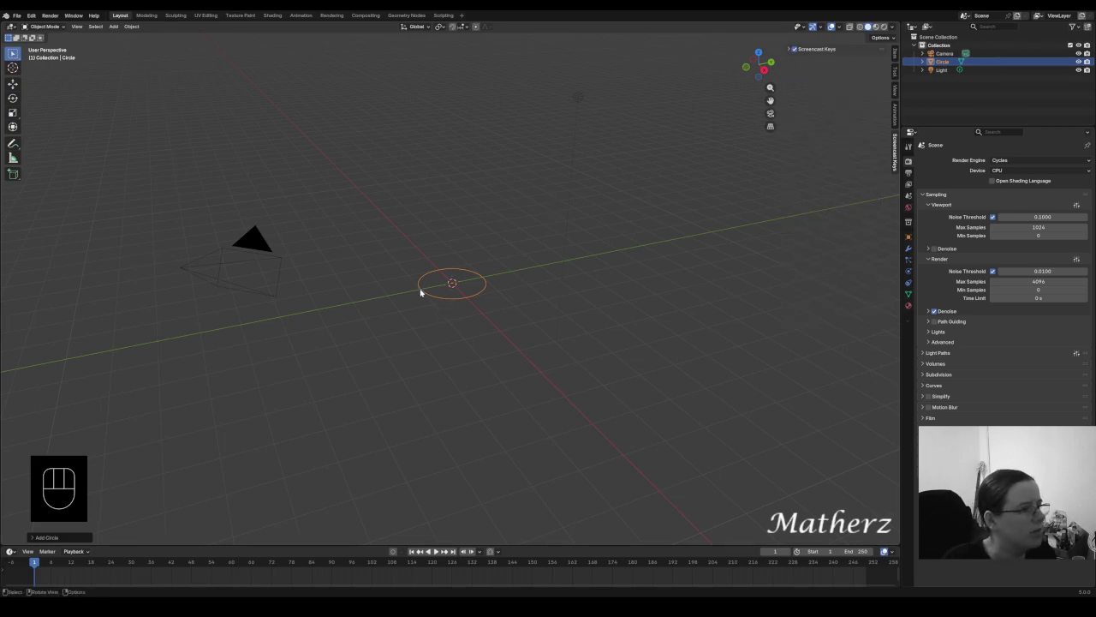
Enter Edit Mode on the circle and fill it with a face
{"action": "left_click", "coordinate": [50, 26]}
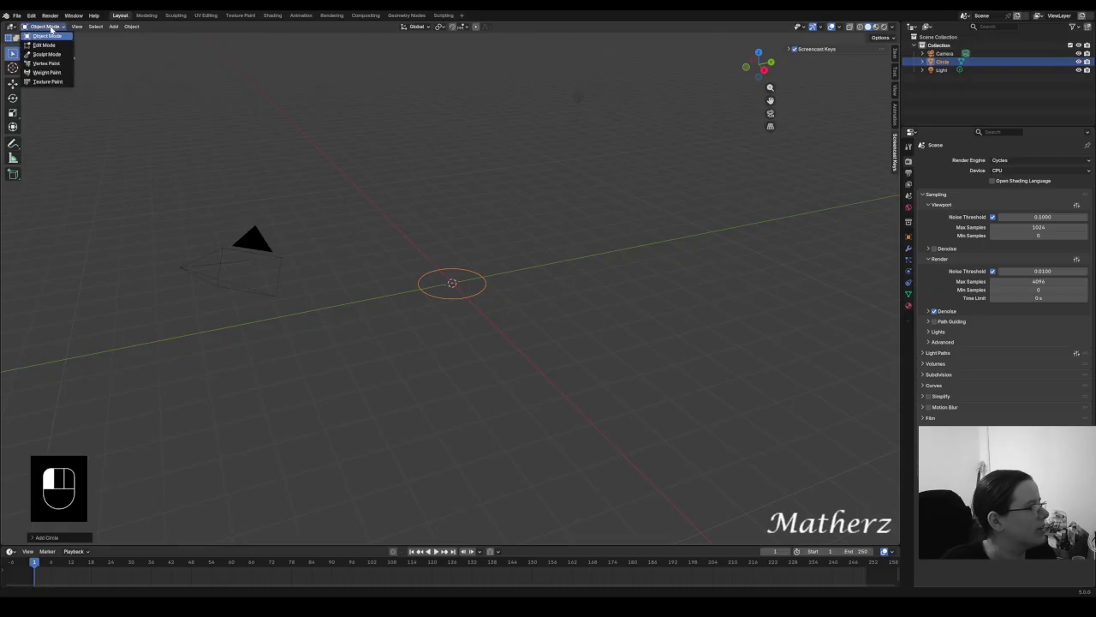
{"action": "left_click", "coordinate": [56, 44]}
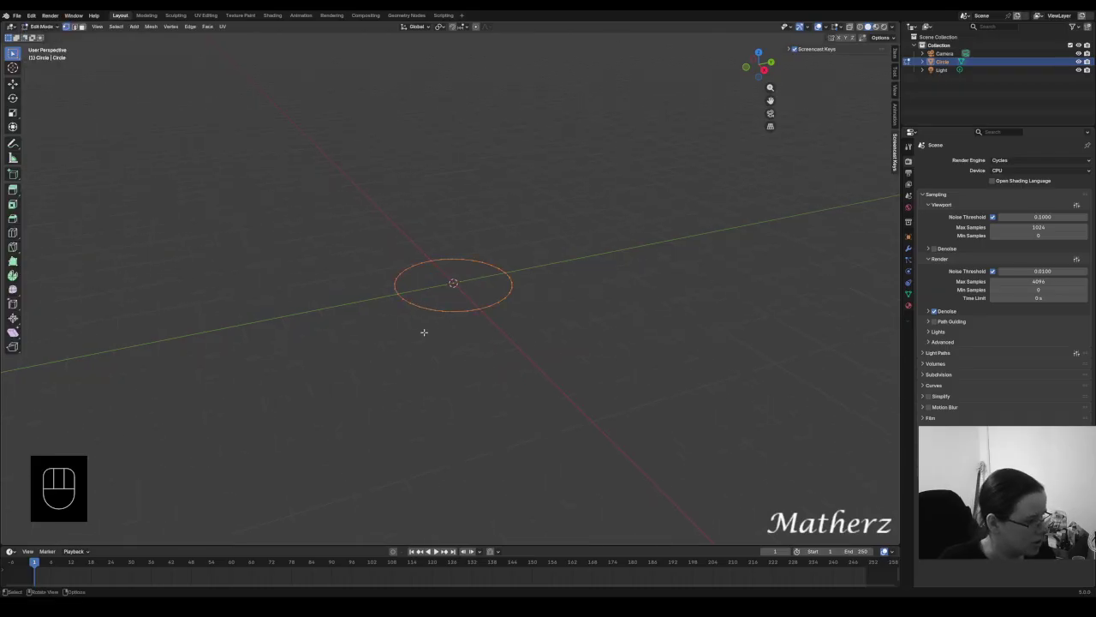
{"action": "key", "text": "f"}
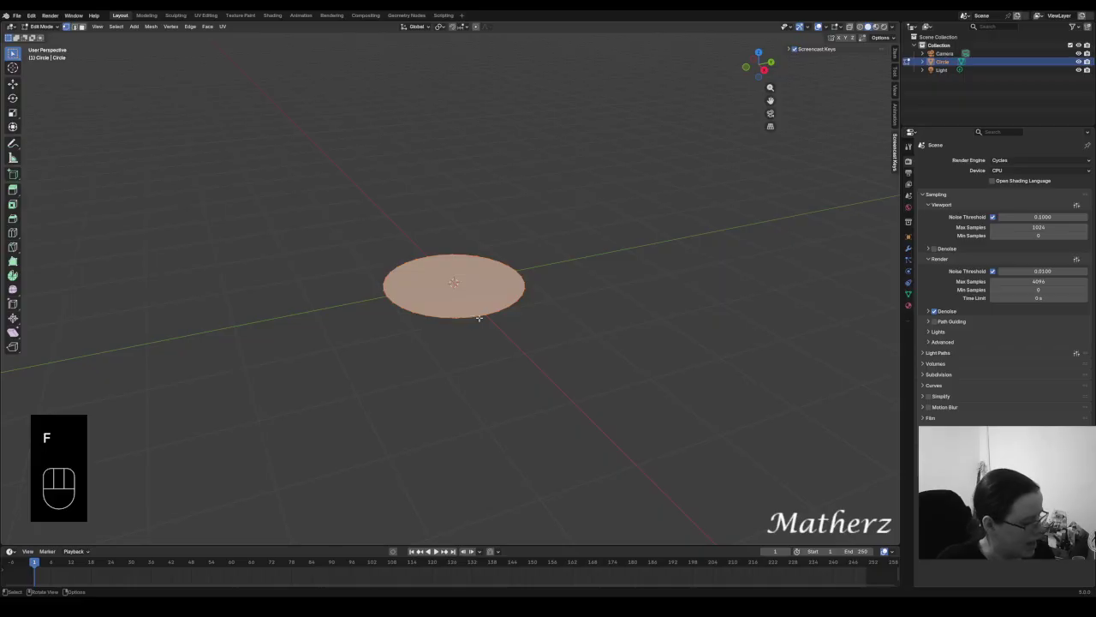
Extrude the filled disc upward about 0.045 m and scale its top face slightly outward
{"action": "middle_click_drag", "start_coordinate": [514, 311], "coordinate": [517, 283]}
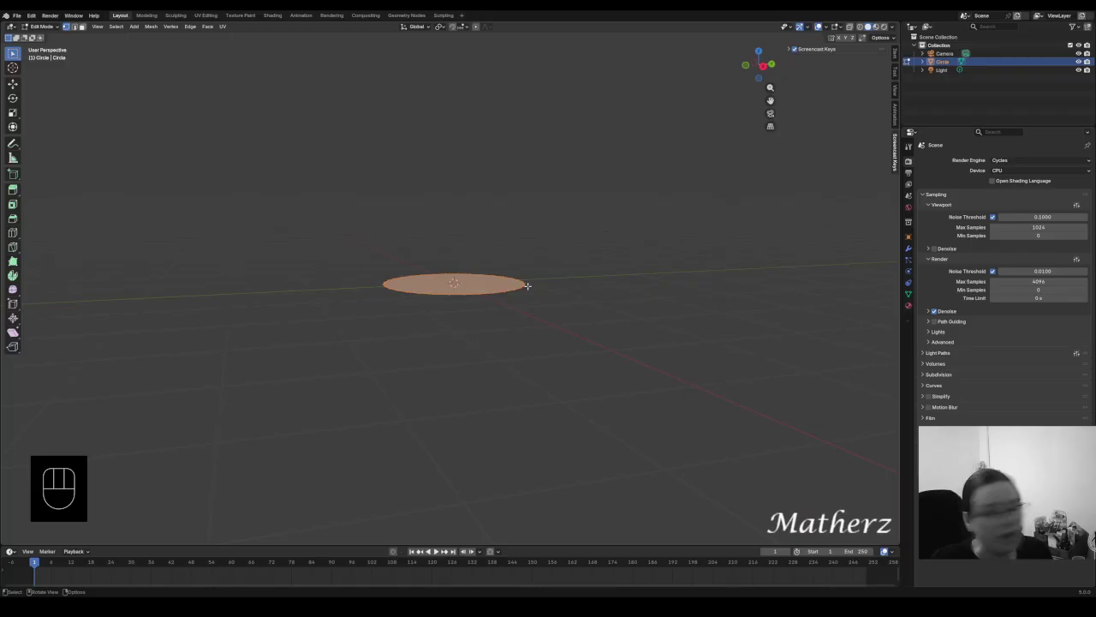
{"action": "key", "text": "e"}
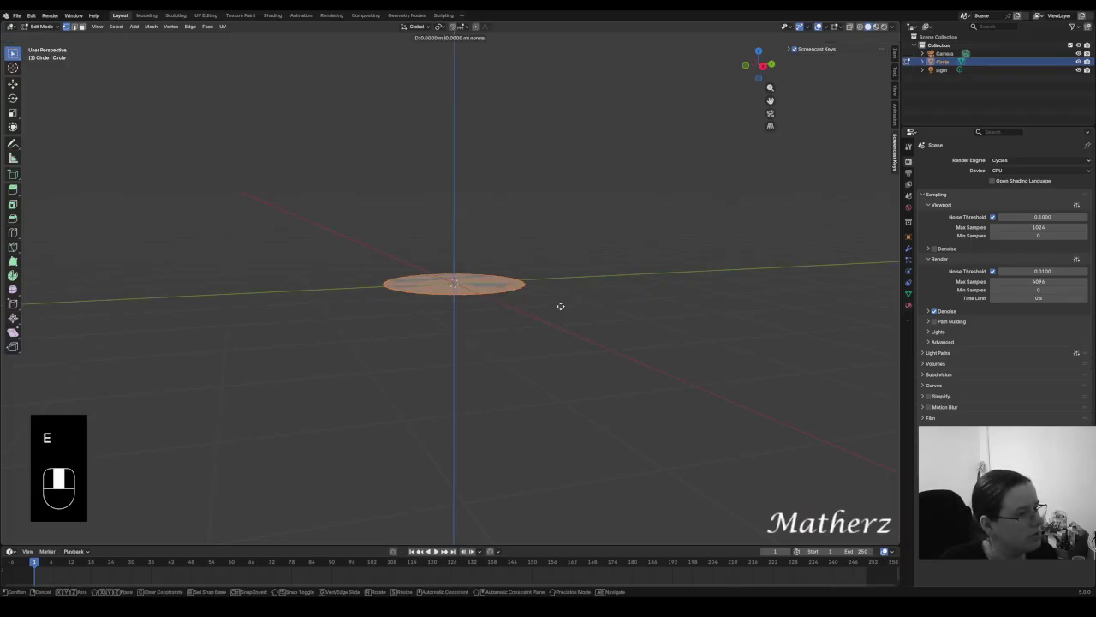
{"action": "left_click", "coordinate": [560, 302]}
{"action": "key", "text": "s"}
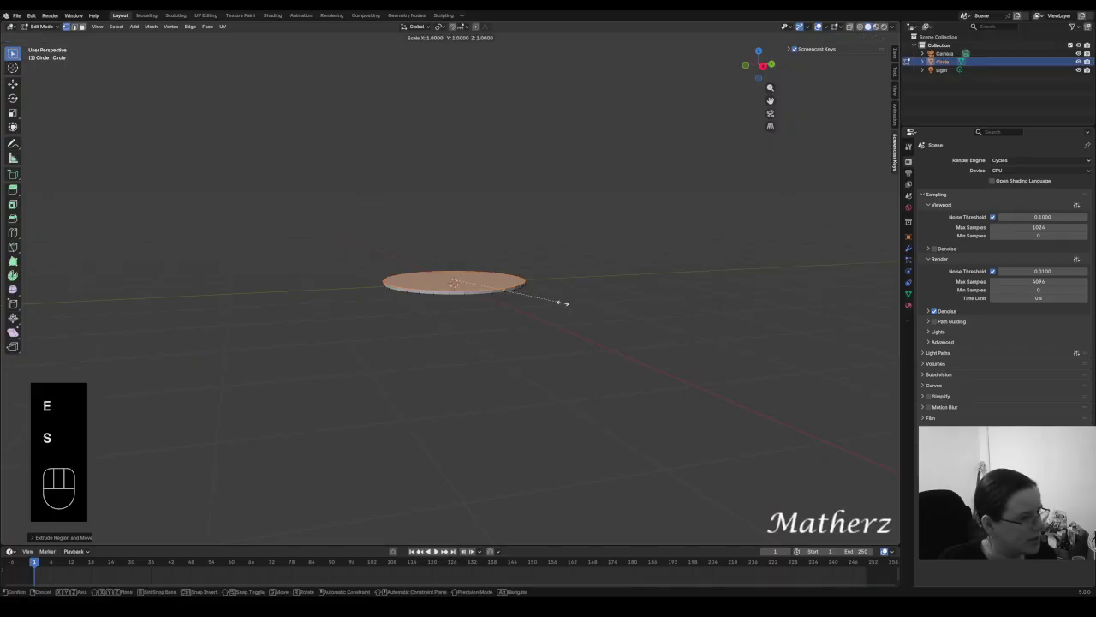
{"action": "left_click", "coordinate": [565, 302]}
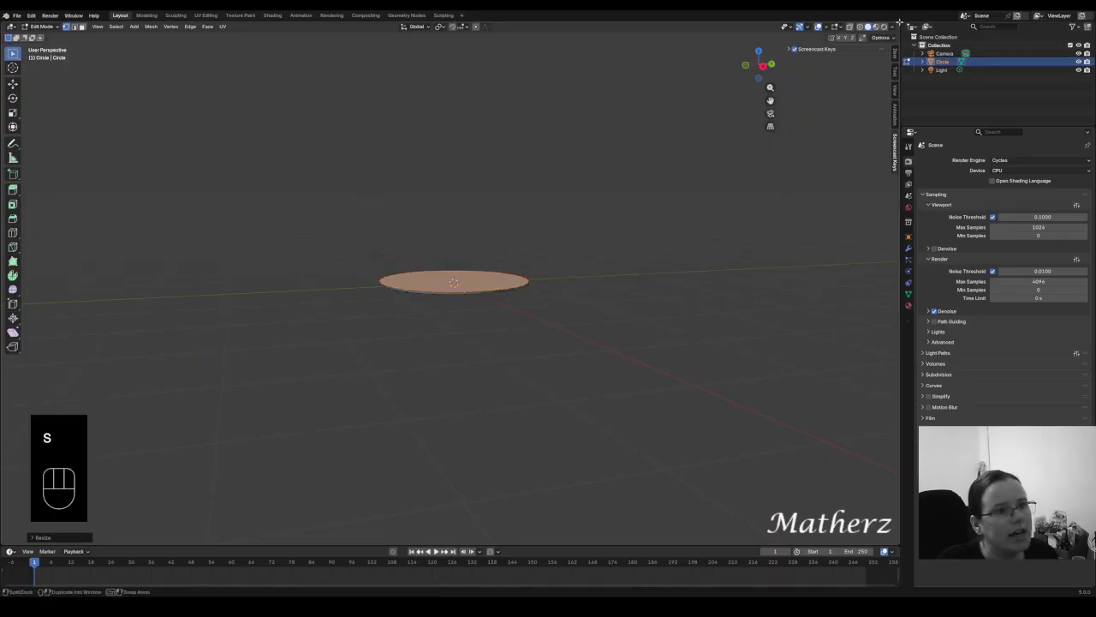
Split the 3D viewport into two side-by-side views and set the narrower one to Front Orthographic, framed on the disc
{"action": "left_click_drag", "start_coordinate": [899, 21], "coordinate": [354, 299]}
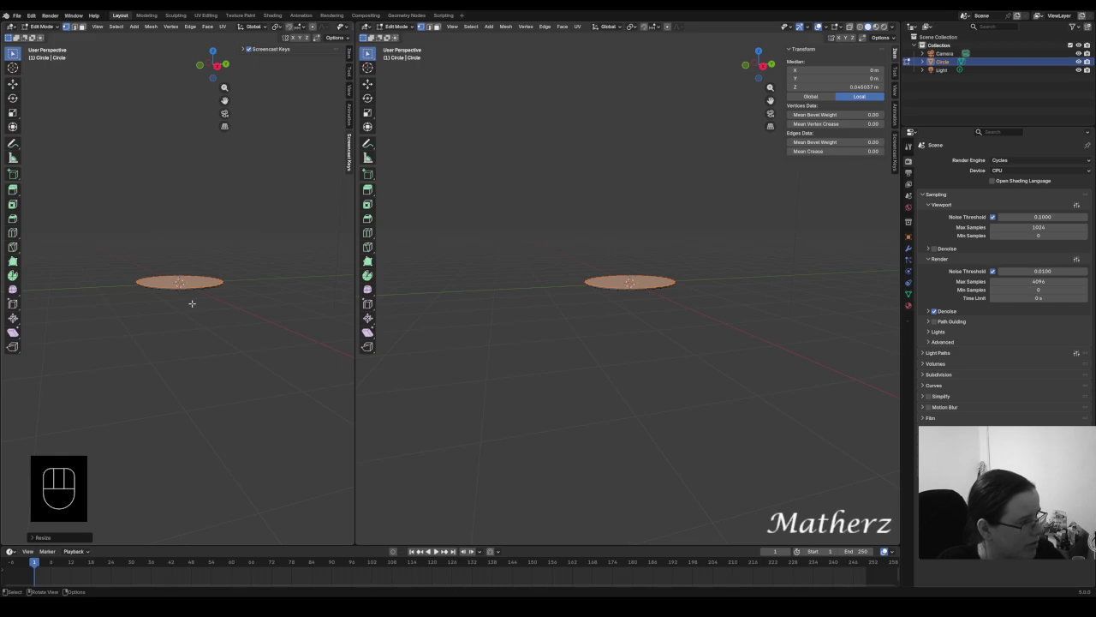
{"action": "key", "text": "KP_1"}
{"action": "scroll", "coordinate": [192, 303], "scroll_direction": "up", "scroll_amount": 6}
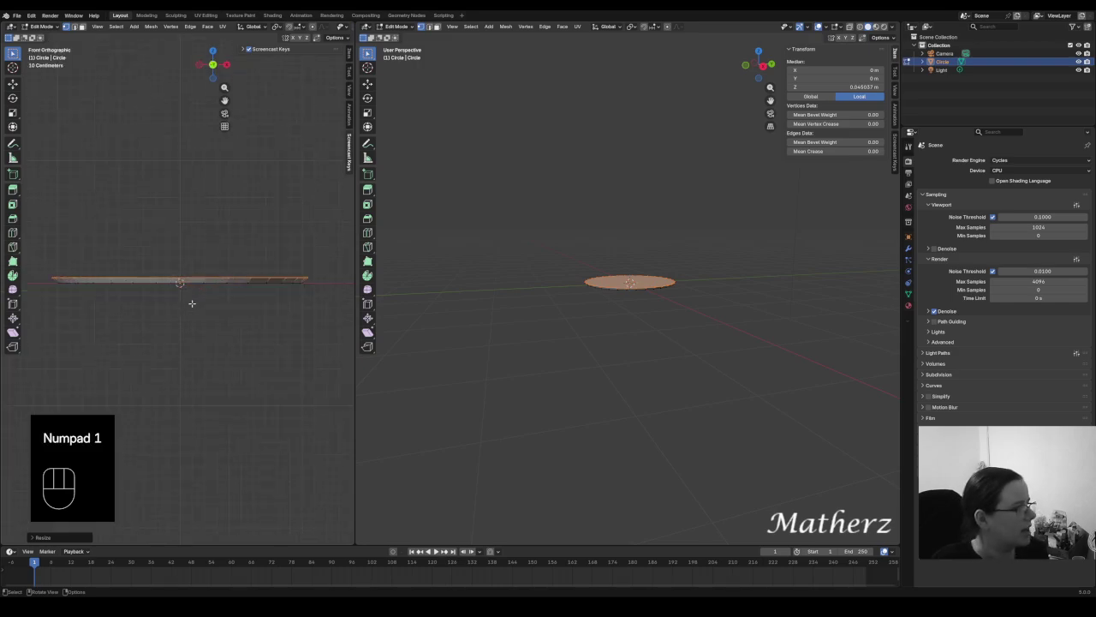
{"action": "middle_click_drag", "start_coordinate": [202, 277], "coordinate": [237, 291], "text": "shift"}
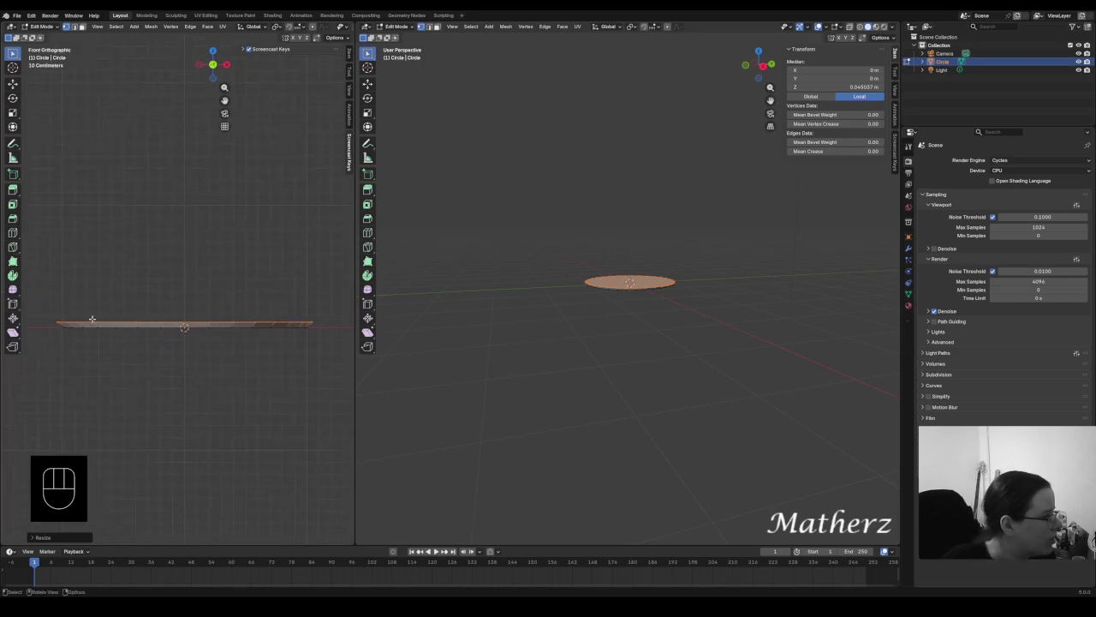
{"action": "scroll", "coordinate": [704, 249], "scroll_direction": "up", "scroll_amount": 3}
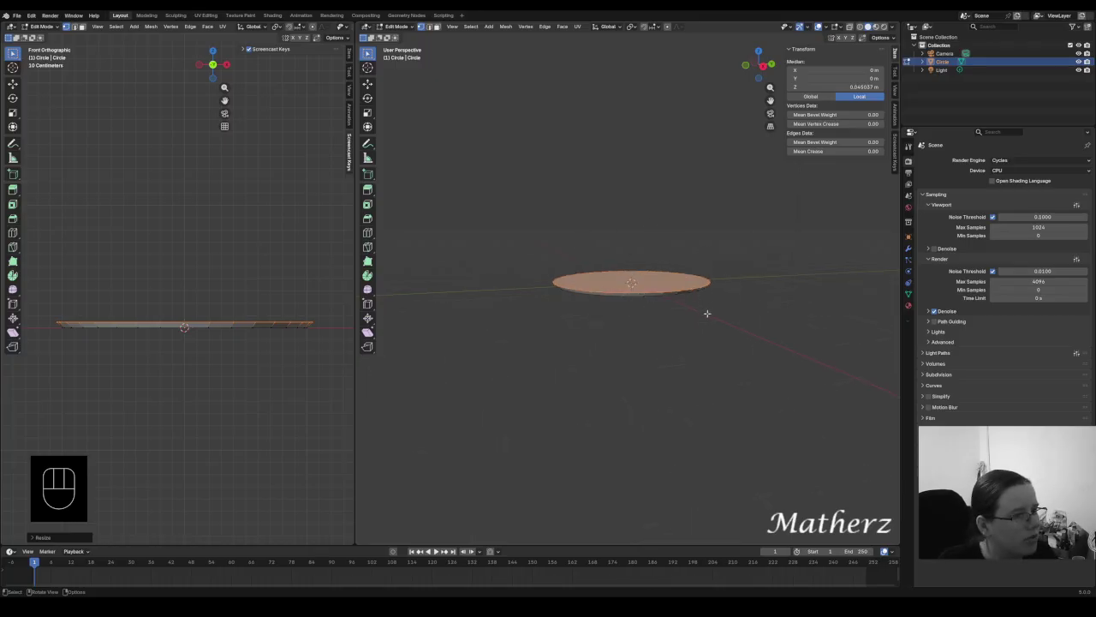
Extrude the top face upward about 0.12 m and scale it outward to about 1.07
{"action": "key", "text": "e"}
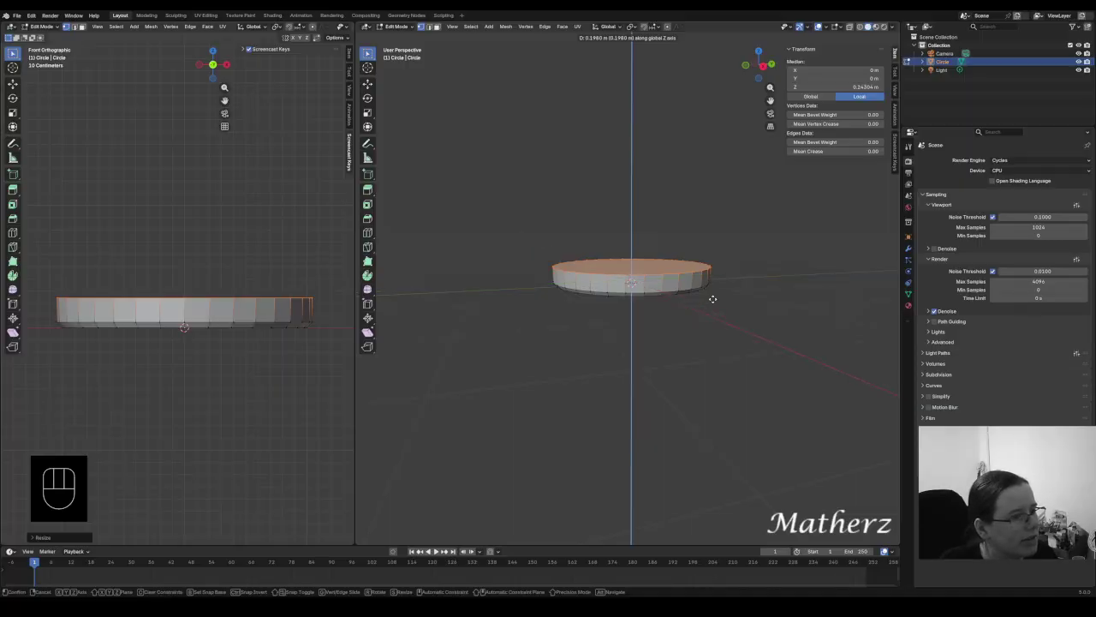
{"action": "left_click", "coordinate": [697, 304]}
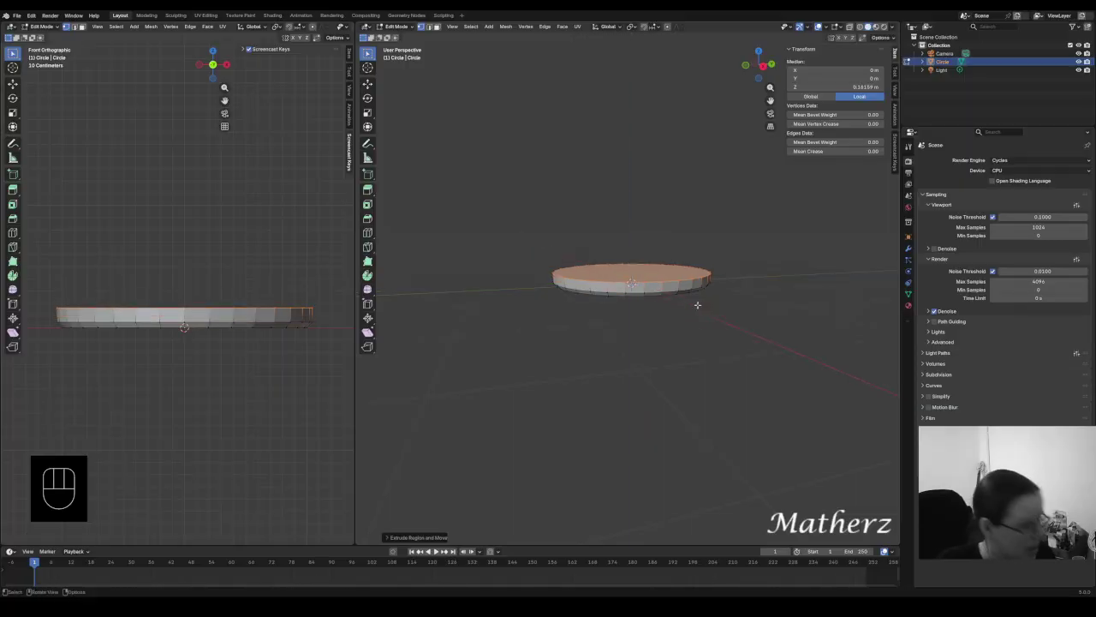
{"action": "key", "text": "s"}
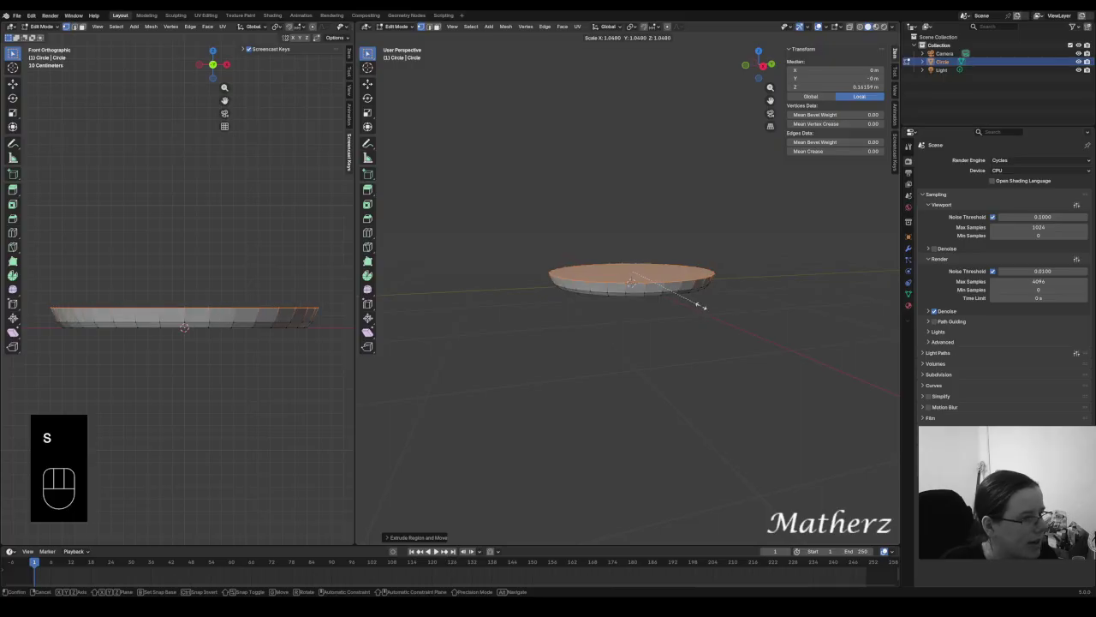
{"action": "left_click", "coordinate": [703, 307]}
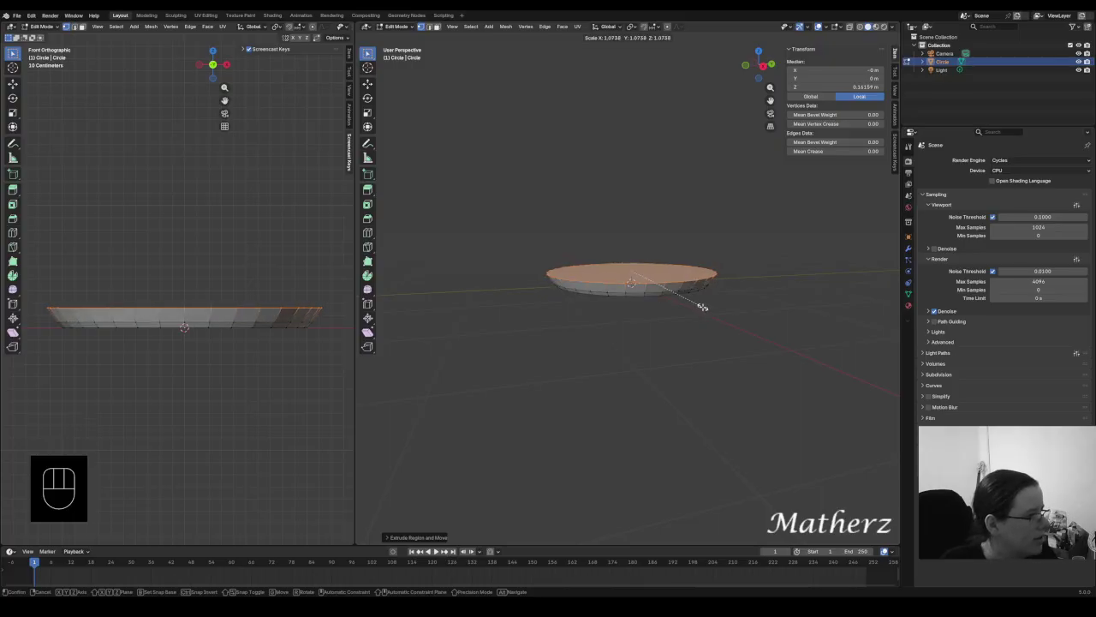
Extrude the top face upward twice, by about 0.09 m and about 0.08 m
{"action": "key", "text": "e"}
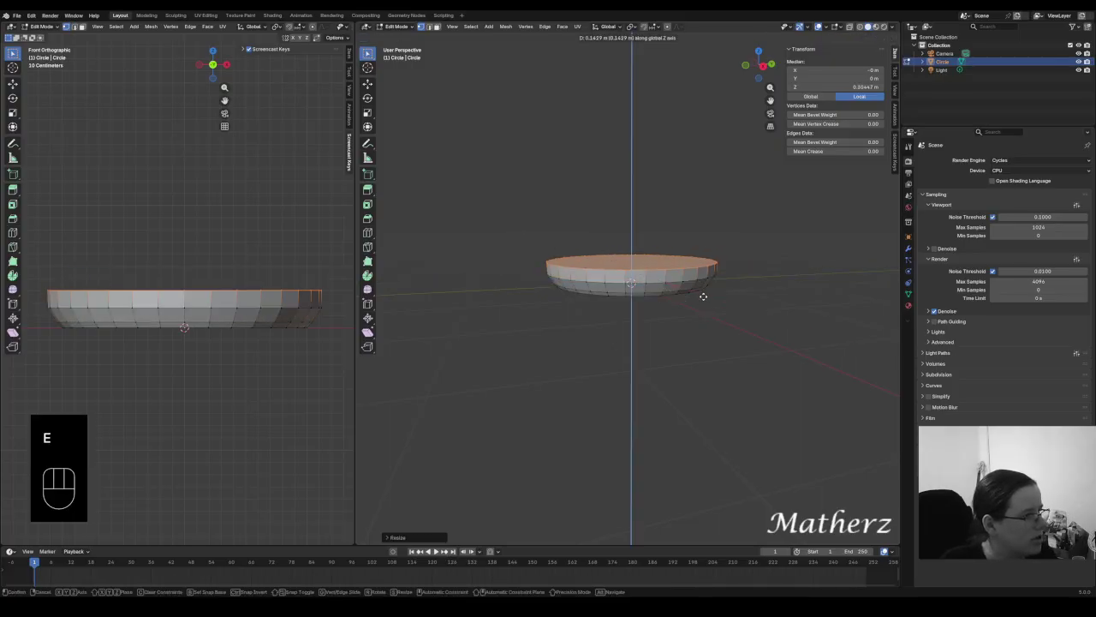
{"action": "left_click", "coordinate": [709, 300]}
{"action": "key", "text": "e"}
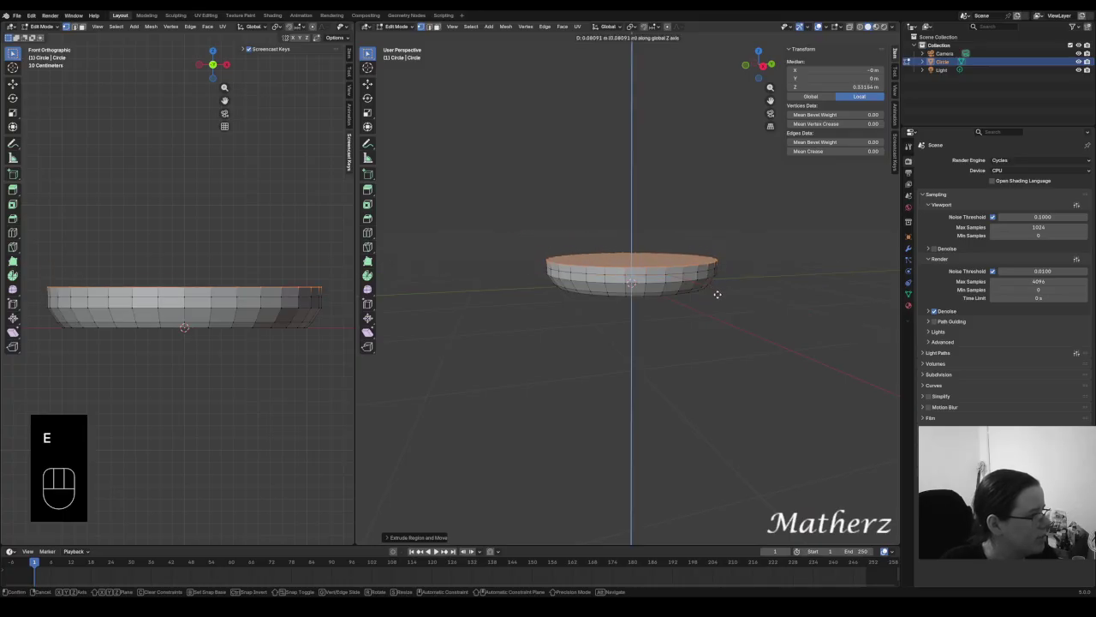
{"action": "left_click", "coordinate": [717, 296]}
Scale the top face inward to about 0.97, and readjust it slightly outward
{"action": "key", "text": "s"}
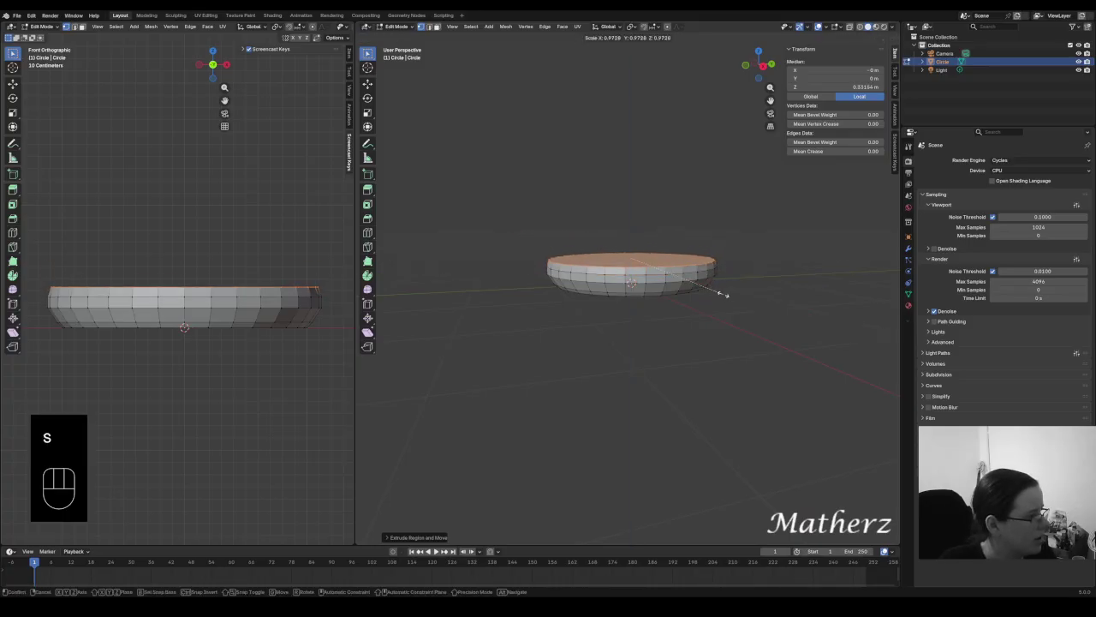
{"action": "left_click", "coordinate": [724, 294]}
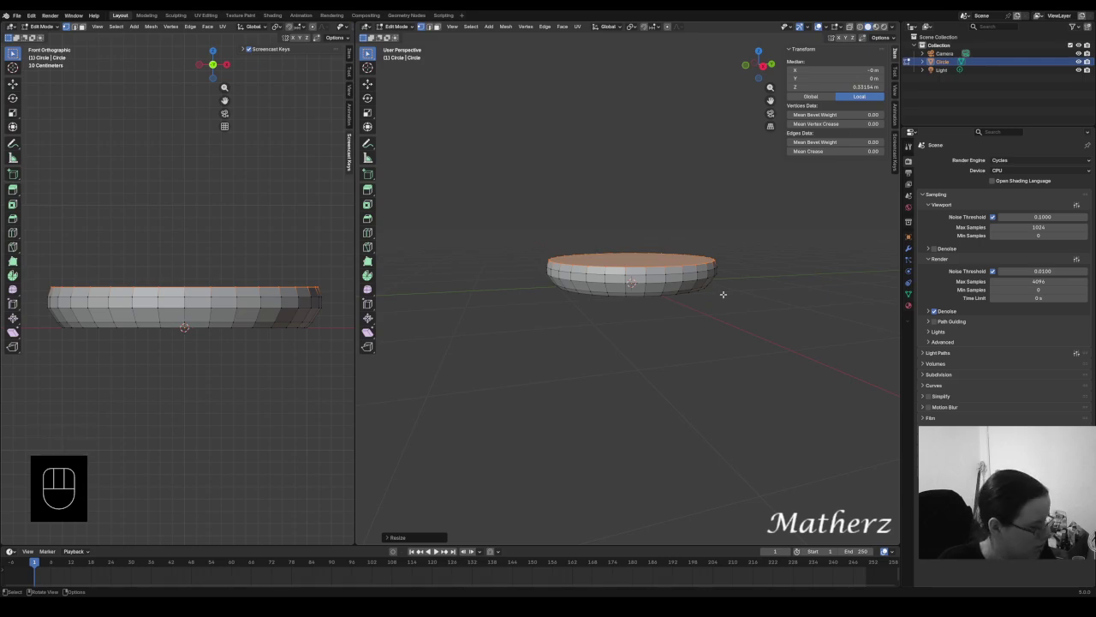
{"action": "key", "text": "s"}
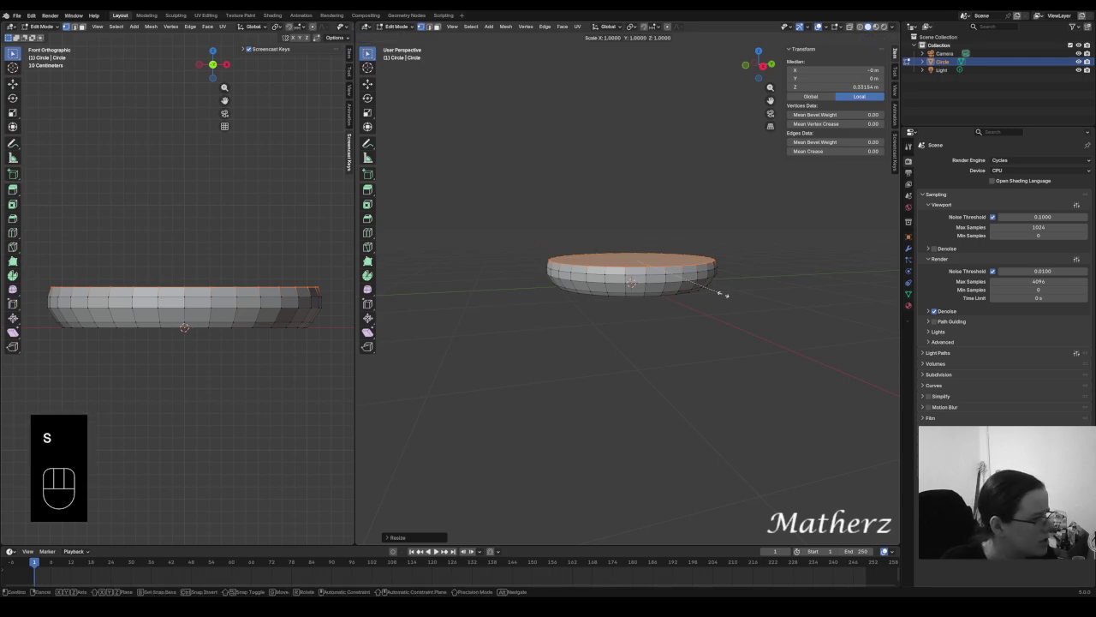
{"action": "left_click", "coordinate": [724, 292]}
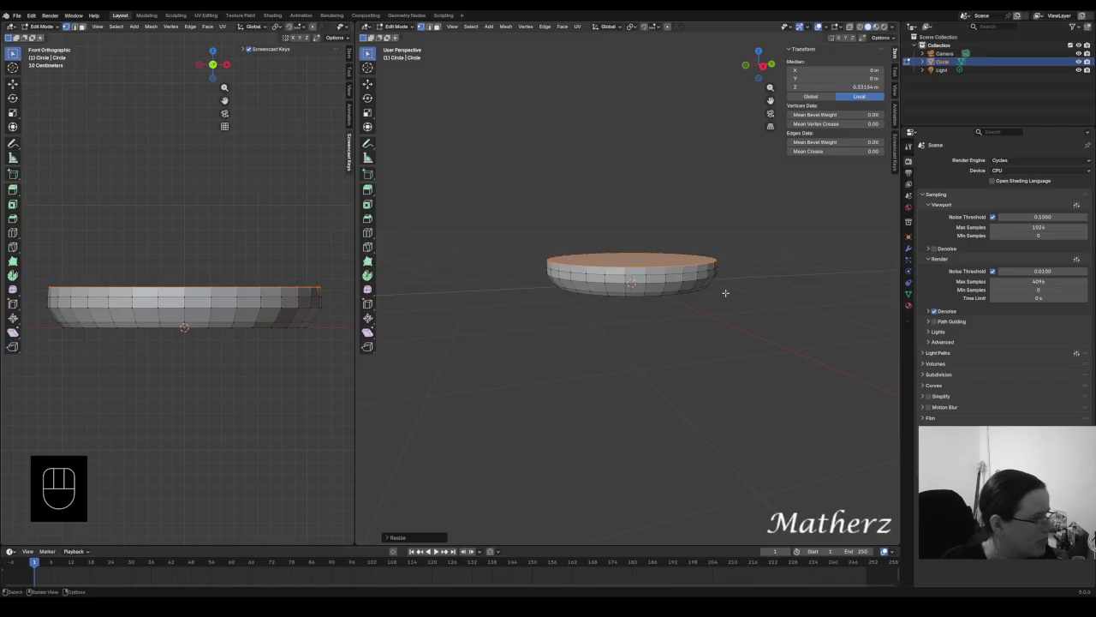
Extrude the top face upward about 0.75 m and scale it inward to about 0.67 to form a sloped body
{"action": "key", "text": "e"}
{"action": "left_click", "coordinate": [727, 238]}
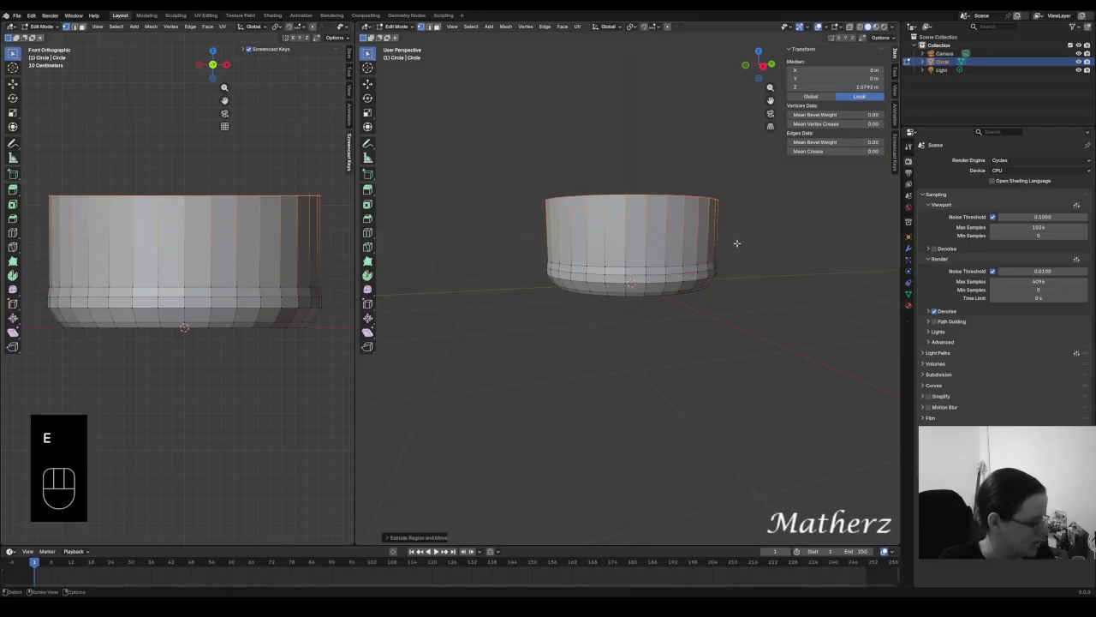
{"action": "key", "text": "s"}
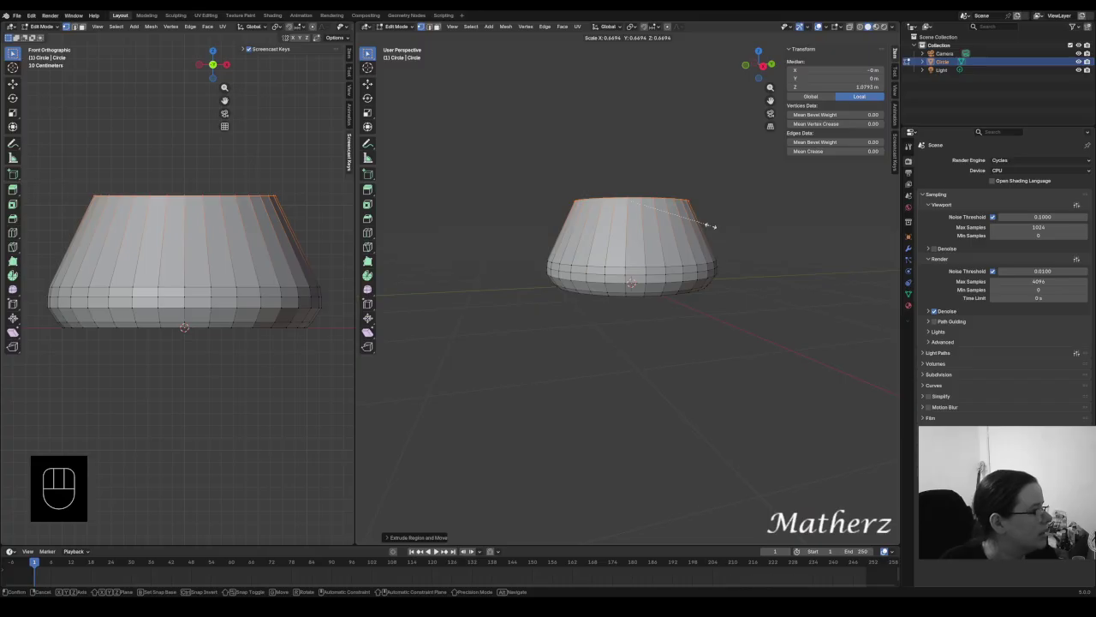
{"action": "left_click", "coordinate": [710, 225]}
Try to stretch the top face along the X axis only, and undo the scaling
{"action": "middle_click_drag", "start_coordinate": [697, 228], "coordinate": [726, 296]}
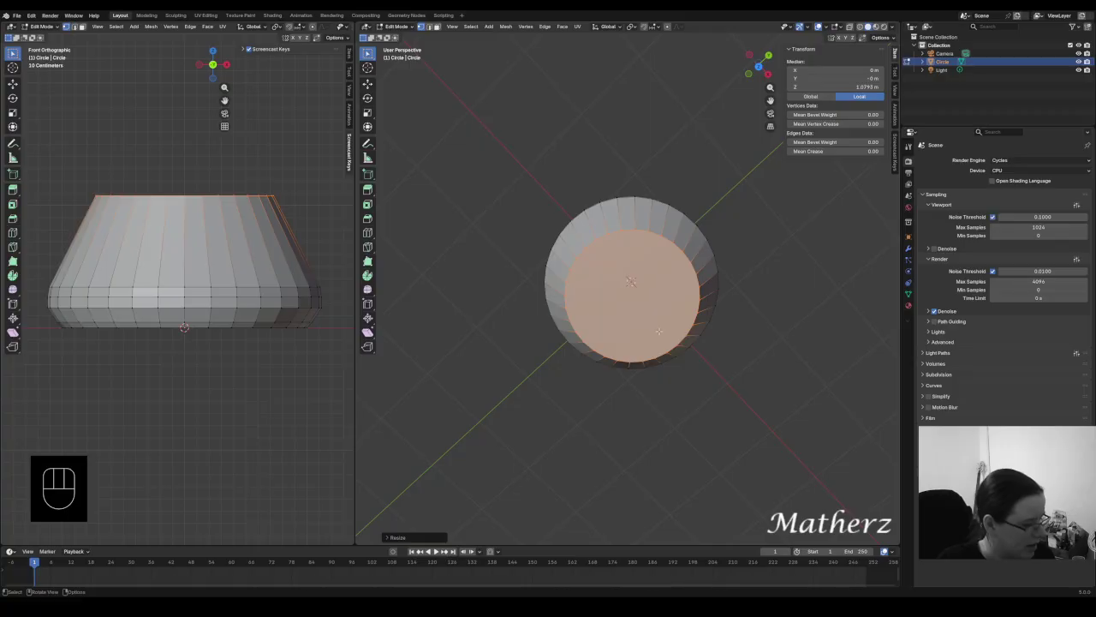
{"action": "key", "text": "s"}
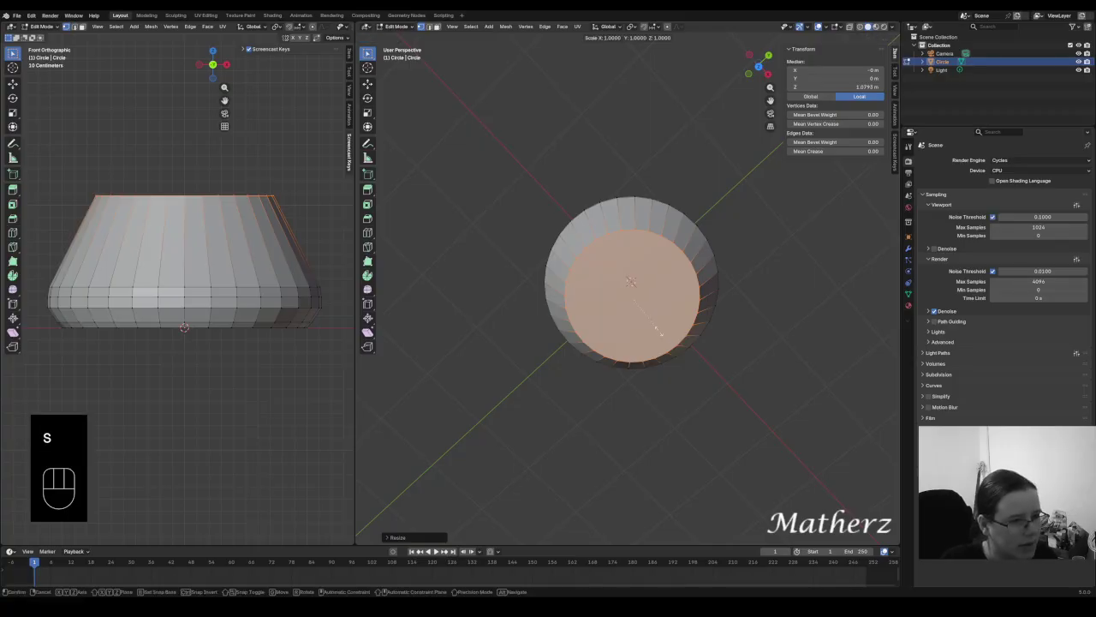
{"action": "key", "text": "x"}
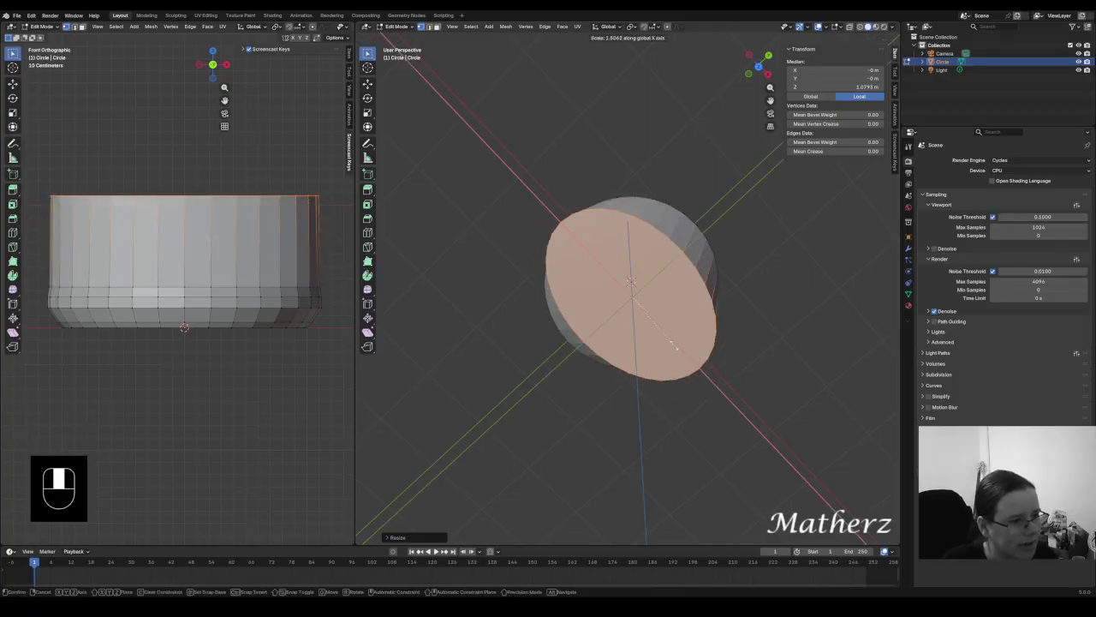
{"action": "left_click", "coordinate": [693, 354]}
{"action": "left_click", "coordinate": [651, 322]}
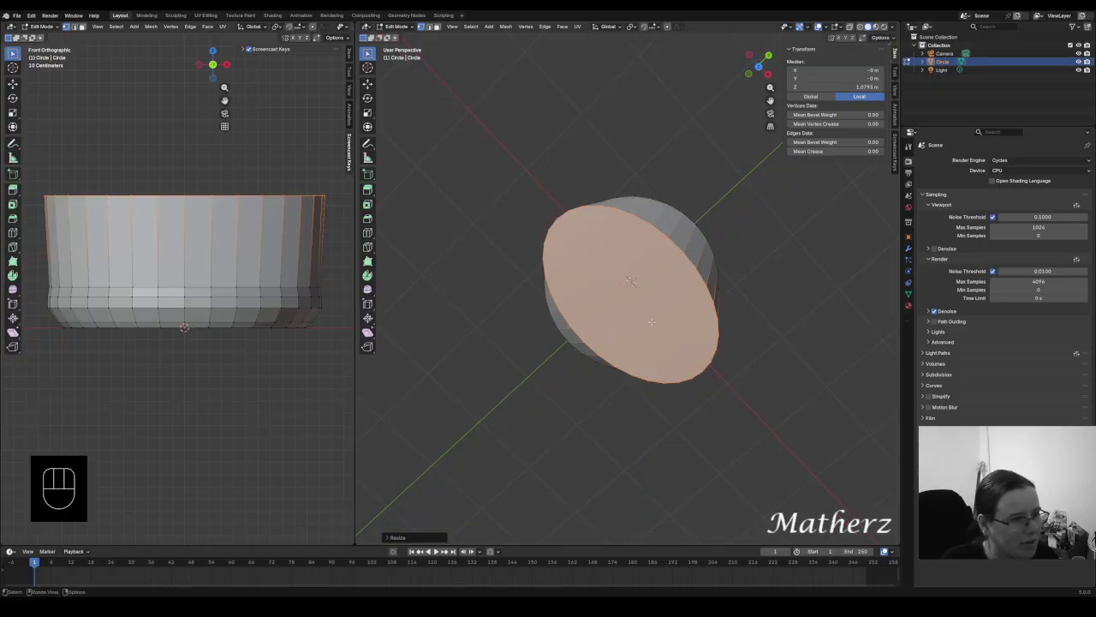
{"action": "key", "text": "ctrl+z"}
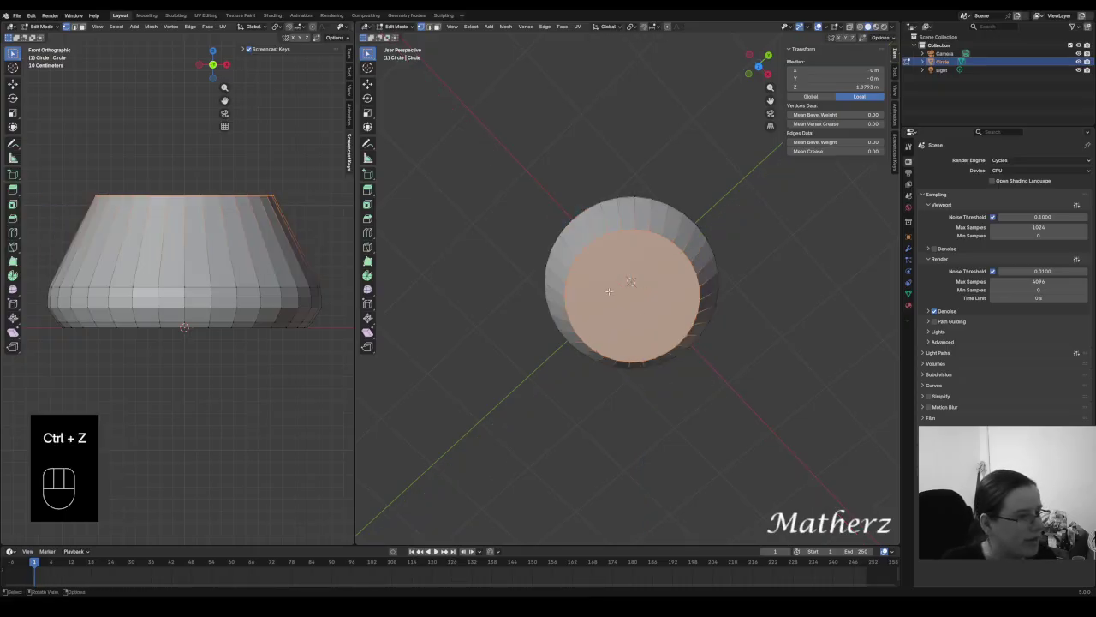
Extrude the top face upward about 0.51 m and scale it inward to roughly two thirds of its width
{"action": "middle_click_drag", "start_coordinate": [702, 349], "coordinate": [710, 261]}
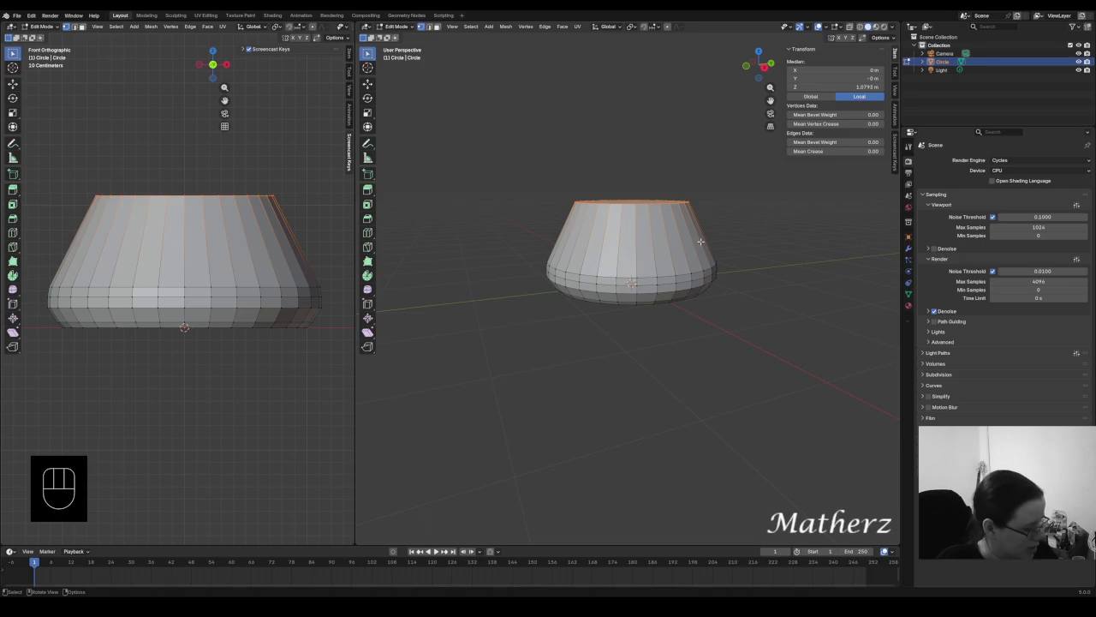
{"action": "key", "text": "e"}
{"action": "left_click", "coordinate": [706, 200]}
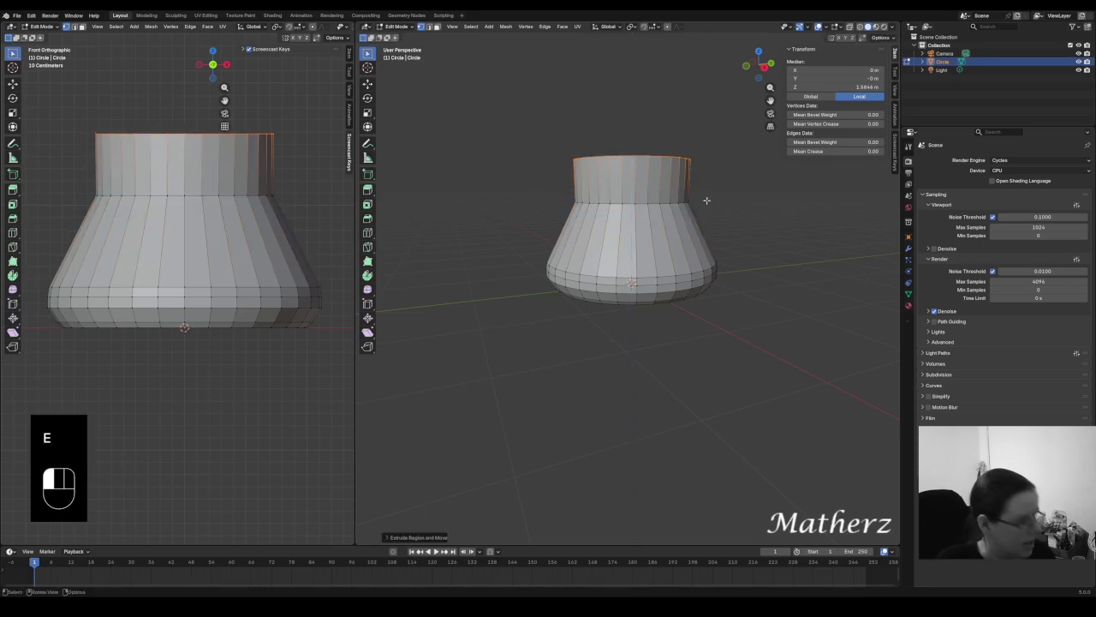
{"action": "key", "text": "s"}
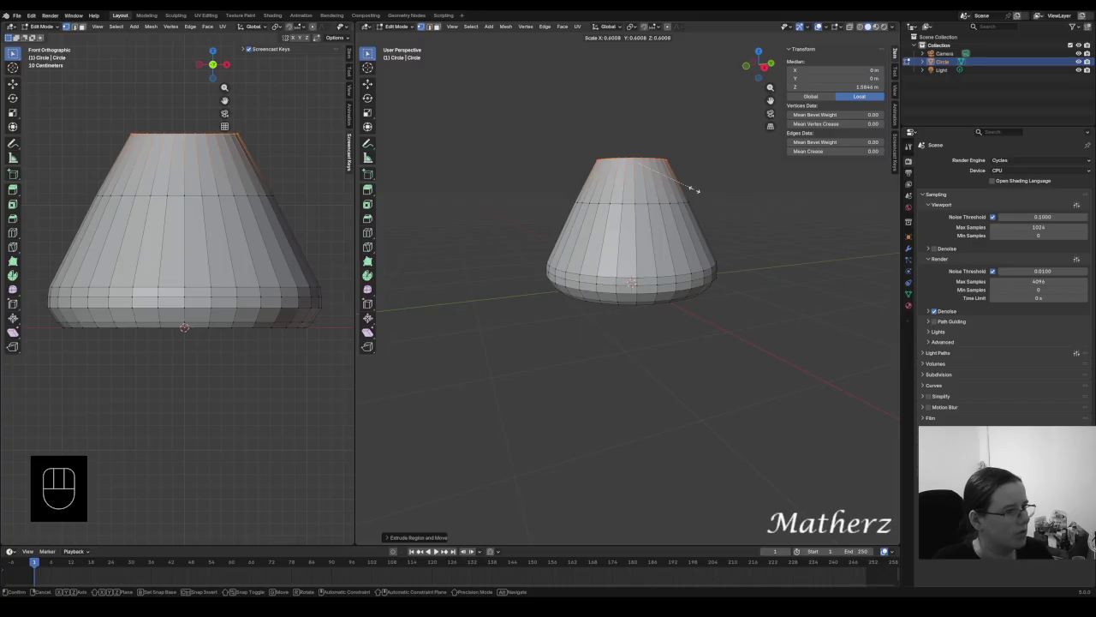
{"action": "left_click", "coordinate": [698, 191]}
Extrude the top face upward about 0.37 m and scale it inward to continue the body's taper
{"action": "key", "text": "e"}
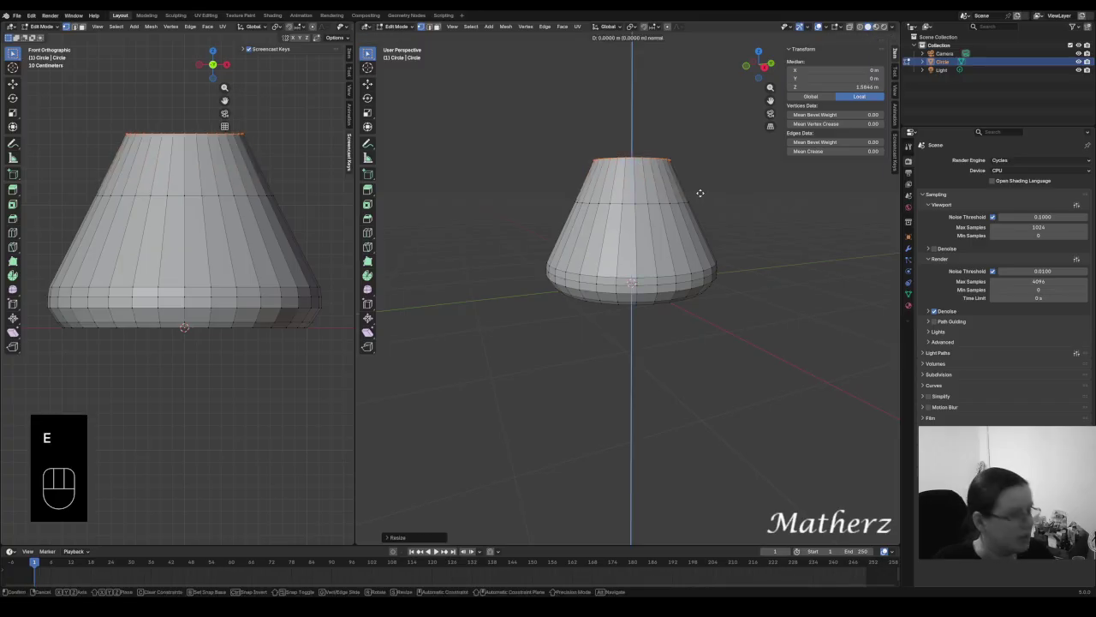
{"action": "left_click", "coordinate": [690, 161]}
{"action": "key", "text": "s"}
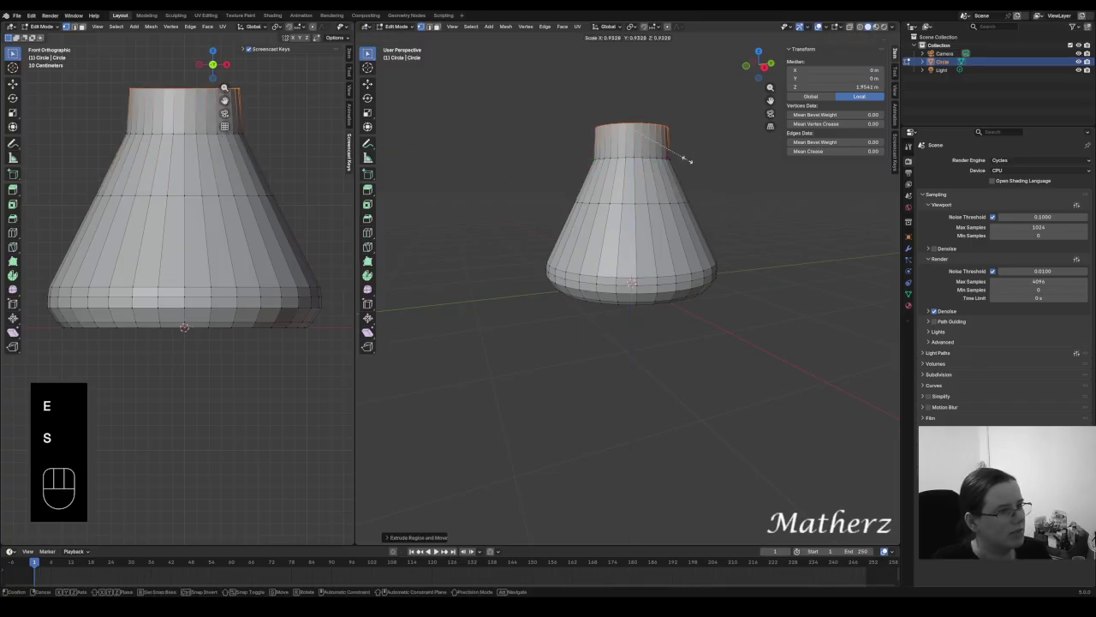
{"action": "left_click", "coordinate": [670, 148]}
Extrude the top face upward about 0.085 m and scale it slightly inward to form the base of the neck
{"action": "key", "text": "e"}
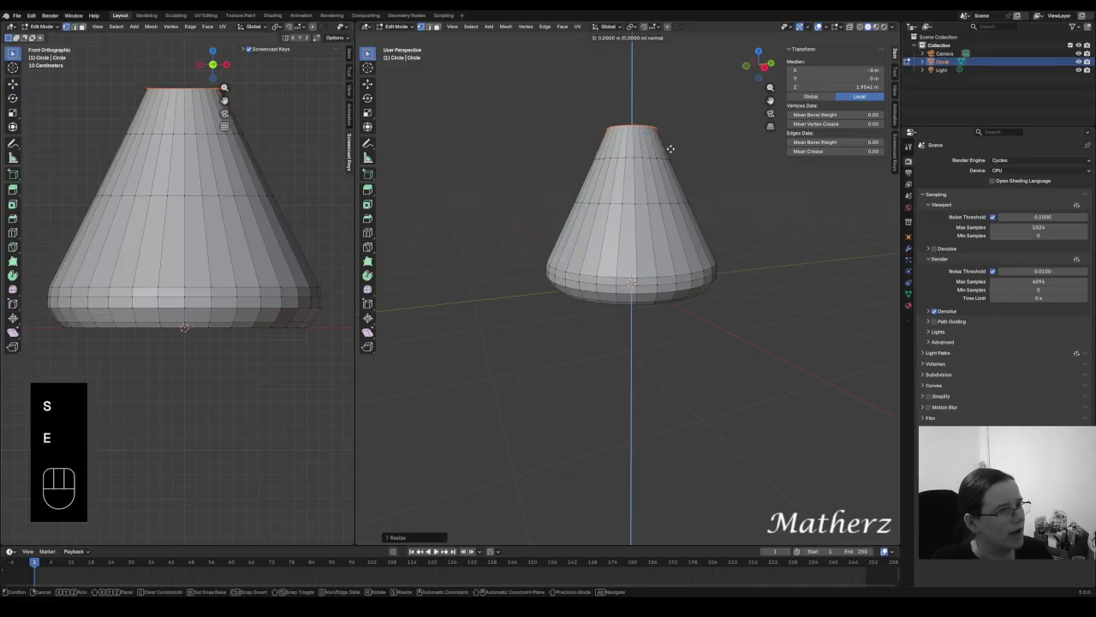
{"action": "left_click", "coordinate": [670, 142]}
{"action": "middle_click_drag", "start_coordinate": [670, 141], "coordinate": [634, 244], "text": "shift"}
{"action": "scroll", "coordinate": [647, 265], "scroll_direction": "up", "scroll_amount": 4}
{"action": "key", "text": "s"}
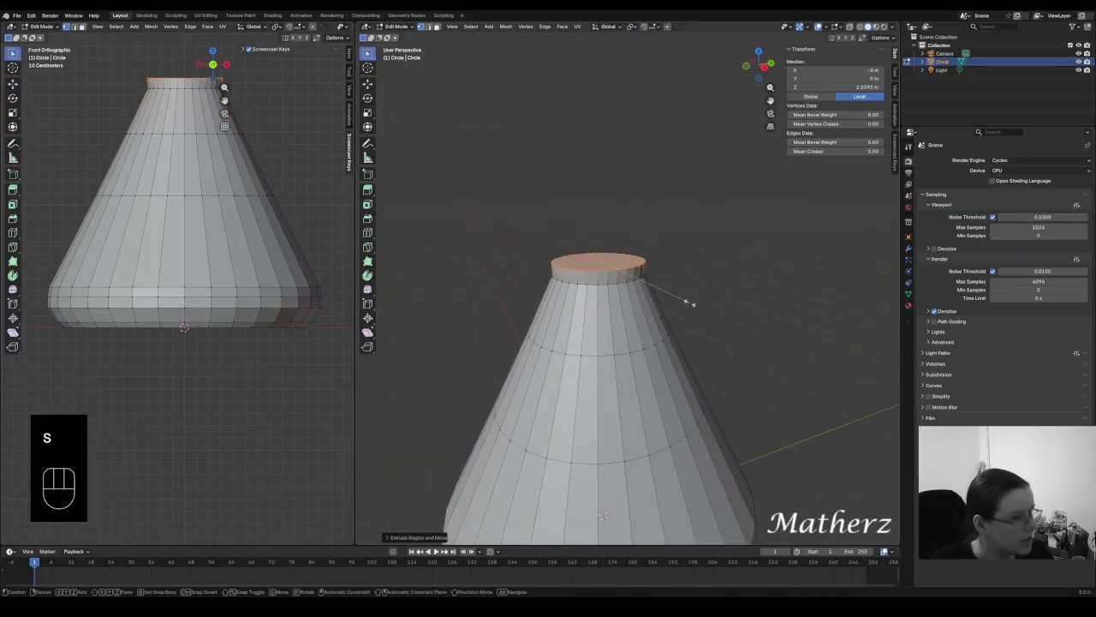
{"action": "left_click", "coordinate": [685, 300]}
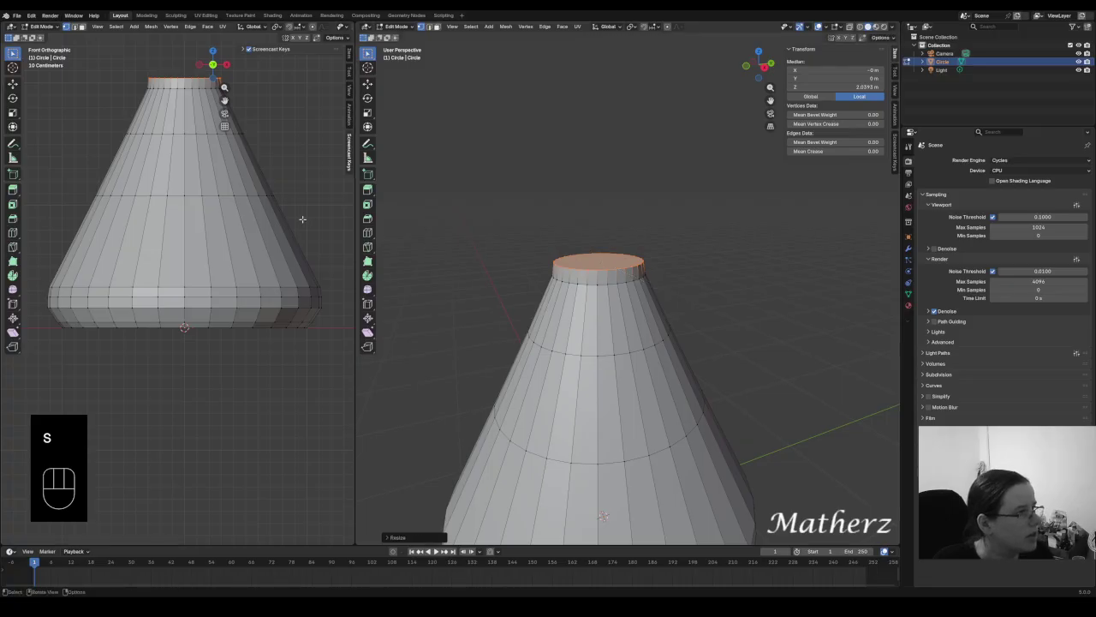
Extrude the top face straight up about 0.88 m to form a long cylindrical neck
{"action": "middle_click_drag", "start_coordinate": [301, 218], "coordinate": [309, 304], "text": "shift"}
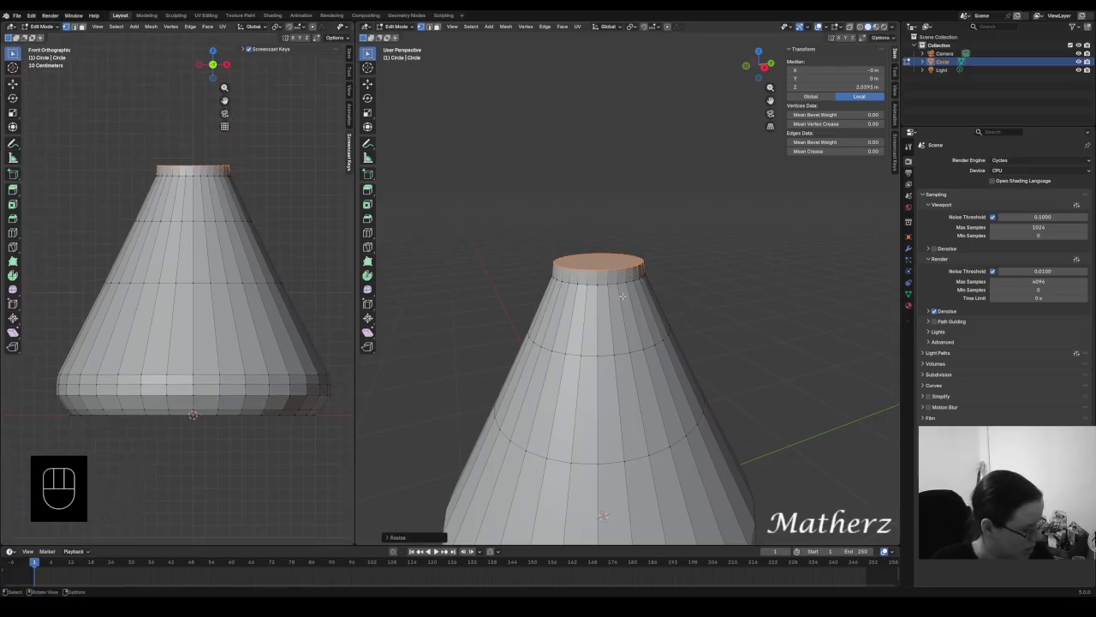
{"action": "key", "text": "e"}
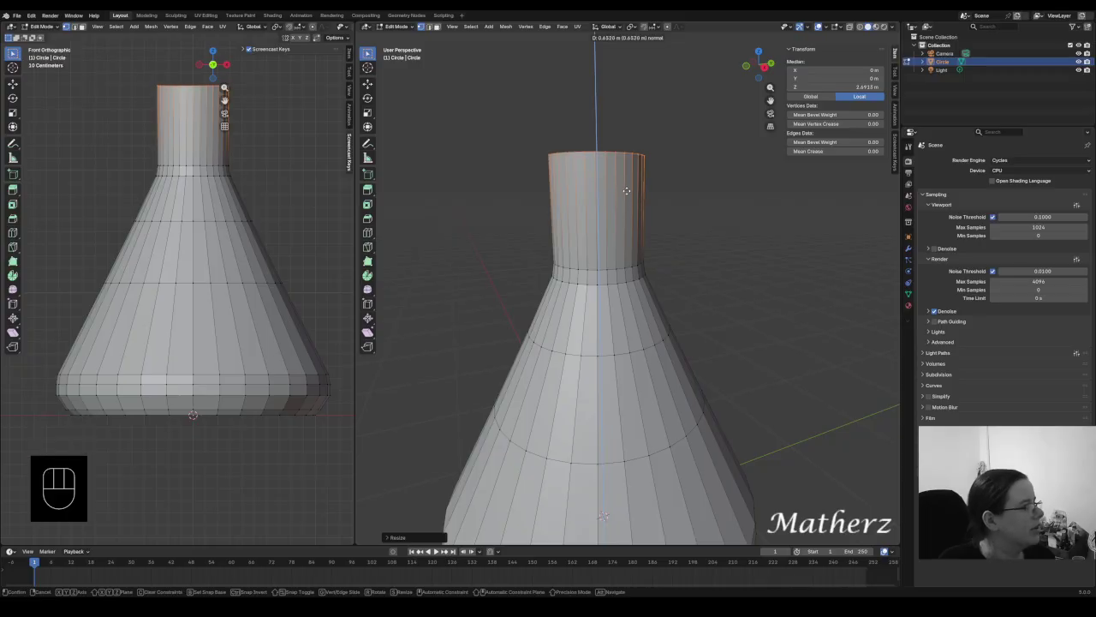
{"action": "left_click", "coordinate": [629, 163]}
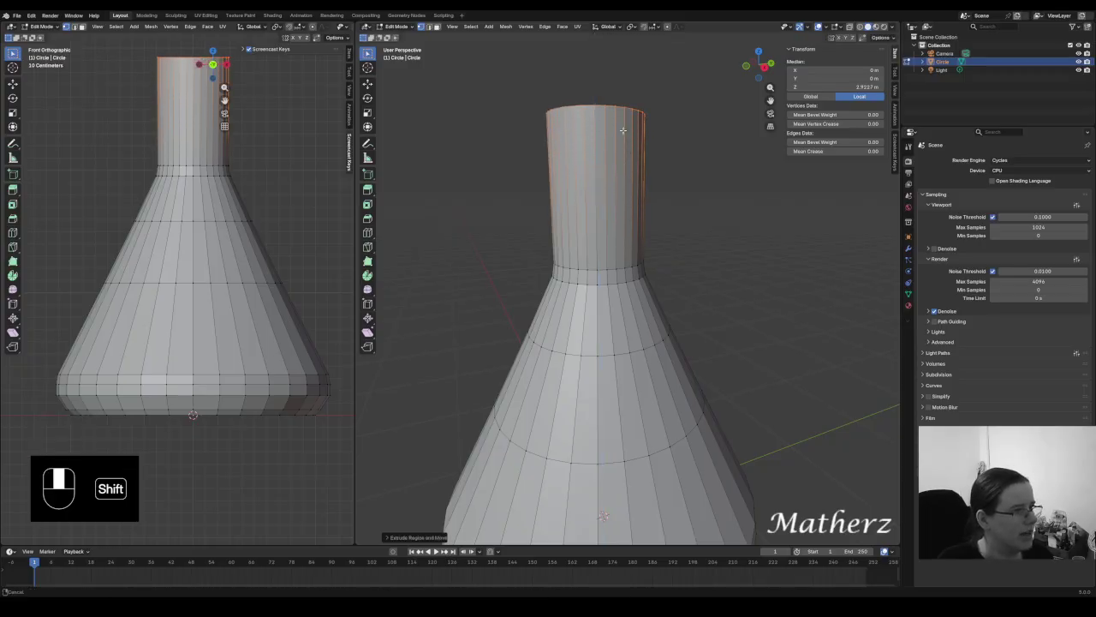
Extrude the top of the neck upward about 0.008 m and scale it outward to about 1.03 to start a lip
{"action": "middle_click_drag", "start_coordinate": [630, 171], "coordinate": [661, 223], "text": "shift"}
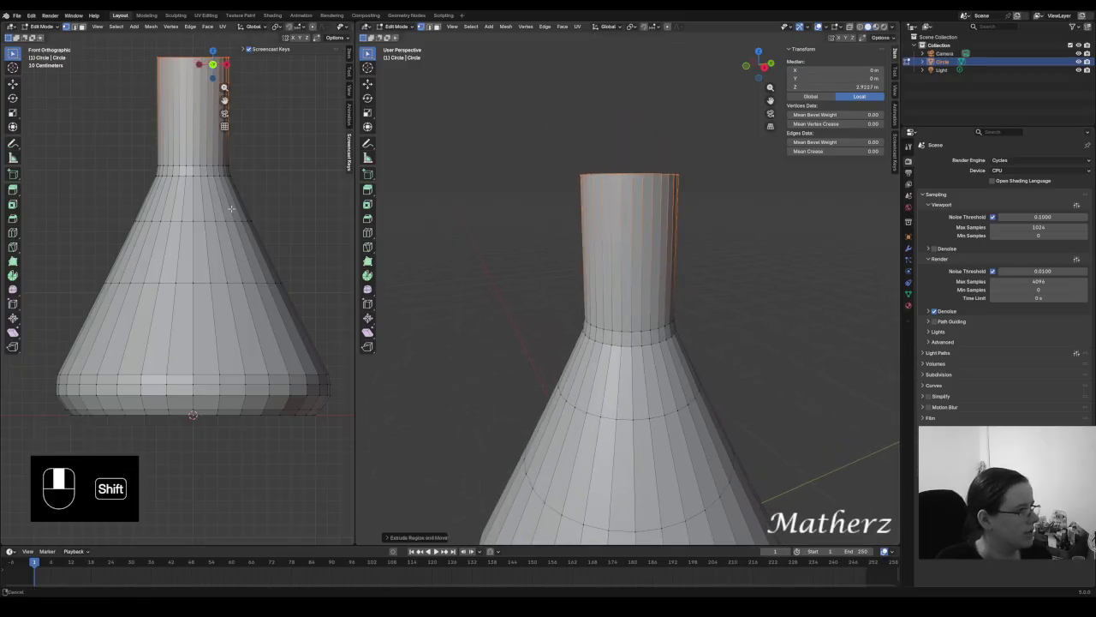
{"action": "middle_click_drag", "start_coordinate": [197, 257], "coordinate": [210, 347], "text": "shift"}
{"action": "key", "text": "e"}
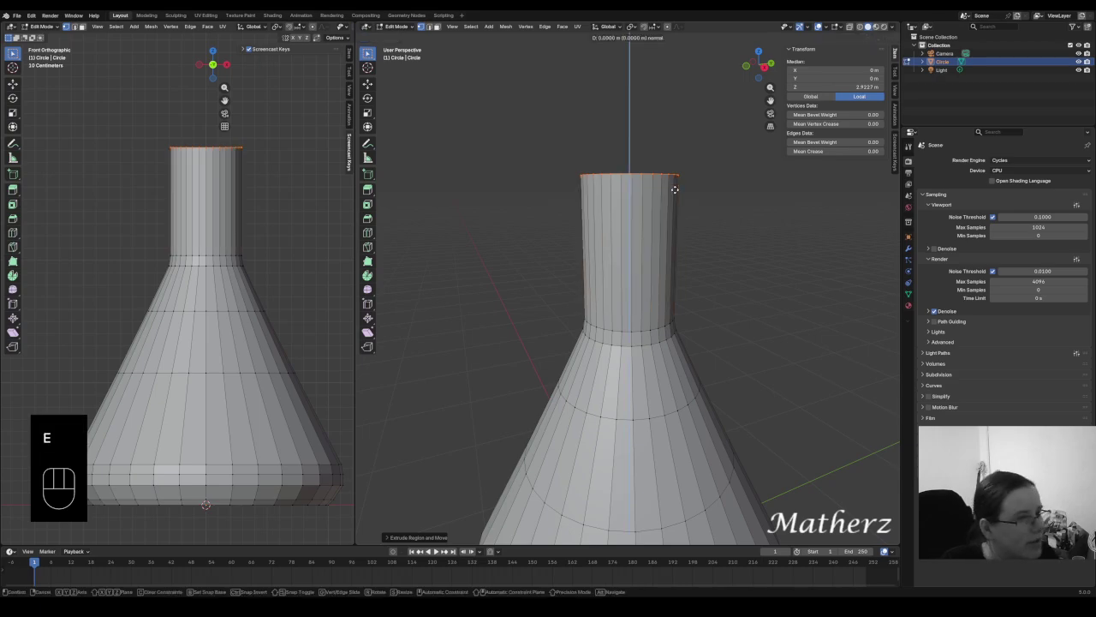
{"action": "left_click", "coordinate": [673, 188]}
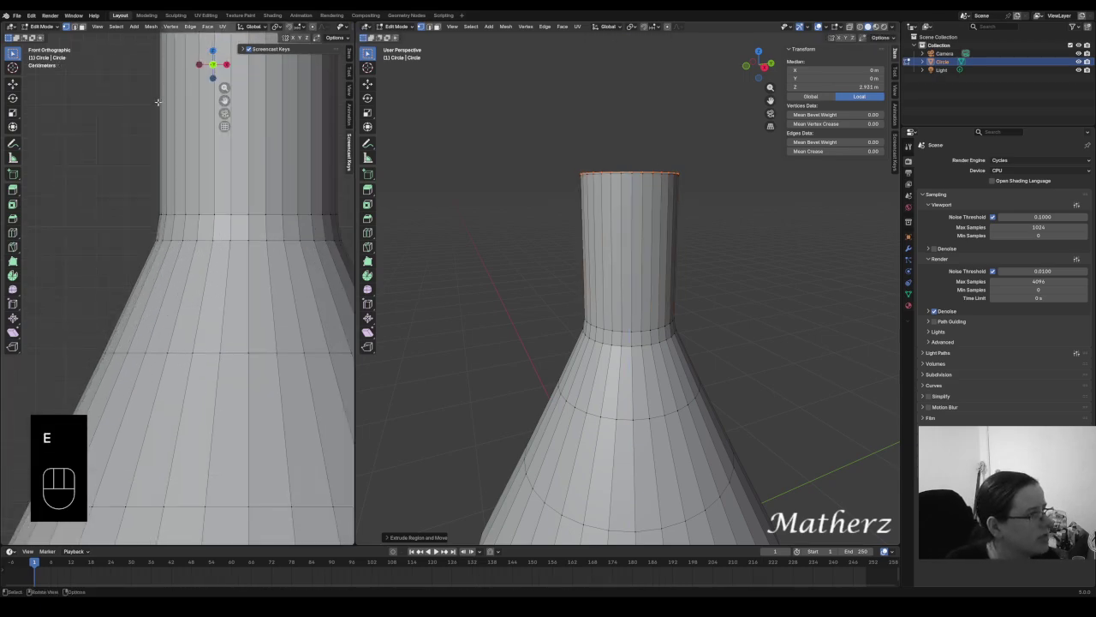
{"action": "scroll", "coordinate": [156, 110], "scroll_direction": "up", "scroll_amount": 4}
{"action": "middle_click_drag", "start_coordinate": [247, 118], "coordinate": [206, 271], "text": "shift"}
{"action": "scroll", "coordinate": [228, 274], "scroll_direction": "up", "scroll_amount": 3}
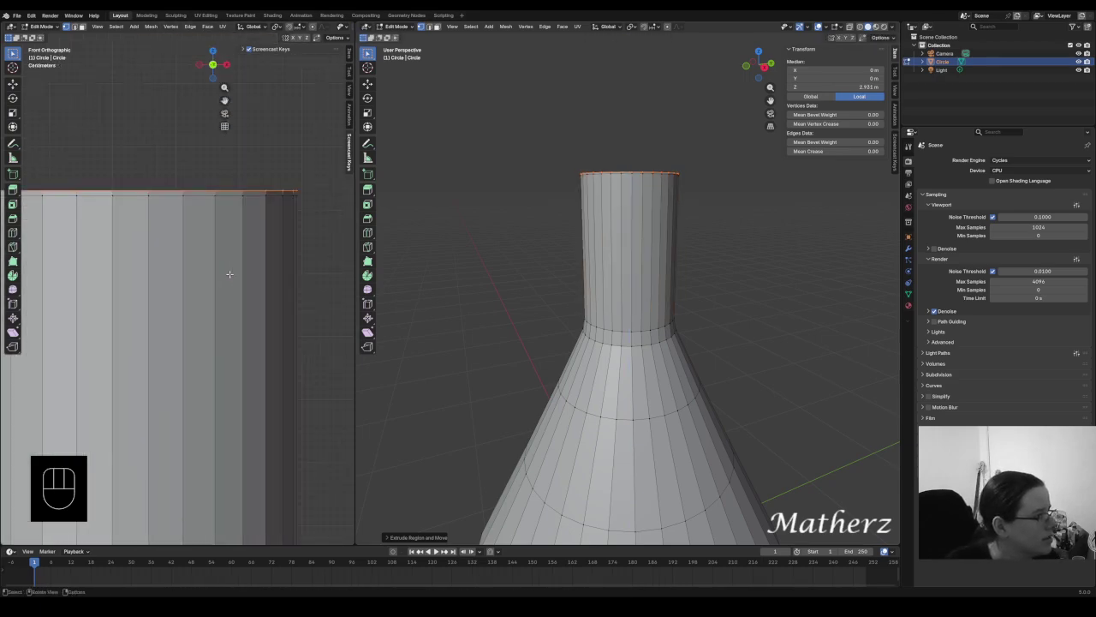
{"action": "middle_click_drag", "start_coordinate": [232, 200], "coordinate": [239, 227], "text": "shift"}
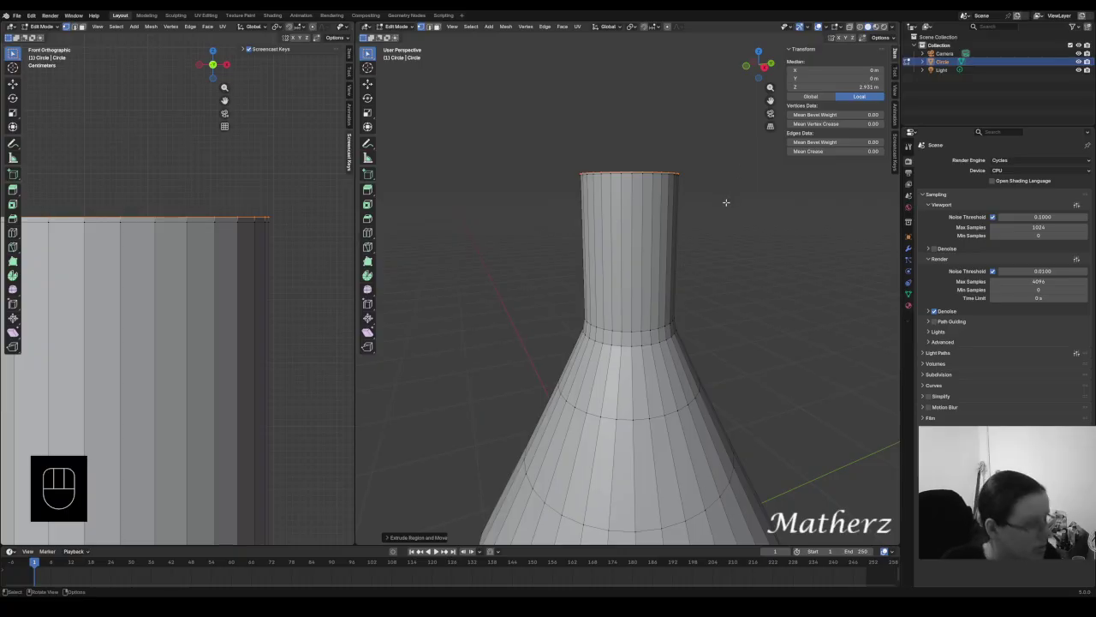
{"action": "key", "text": "s"}
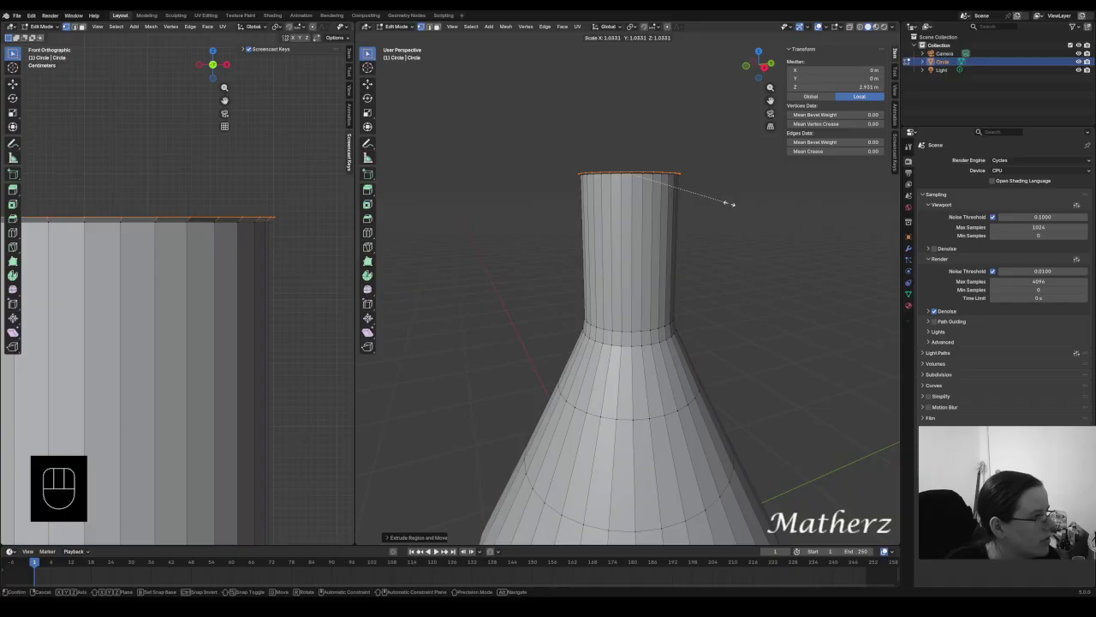
{"action": "left_click", "coordinate": [728, 204]}
Extrude the lip upward about 0.02 m and scale its top face outward to about 1.03
{"action": "key", "text": "e"}
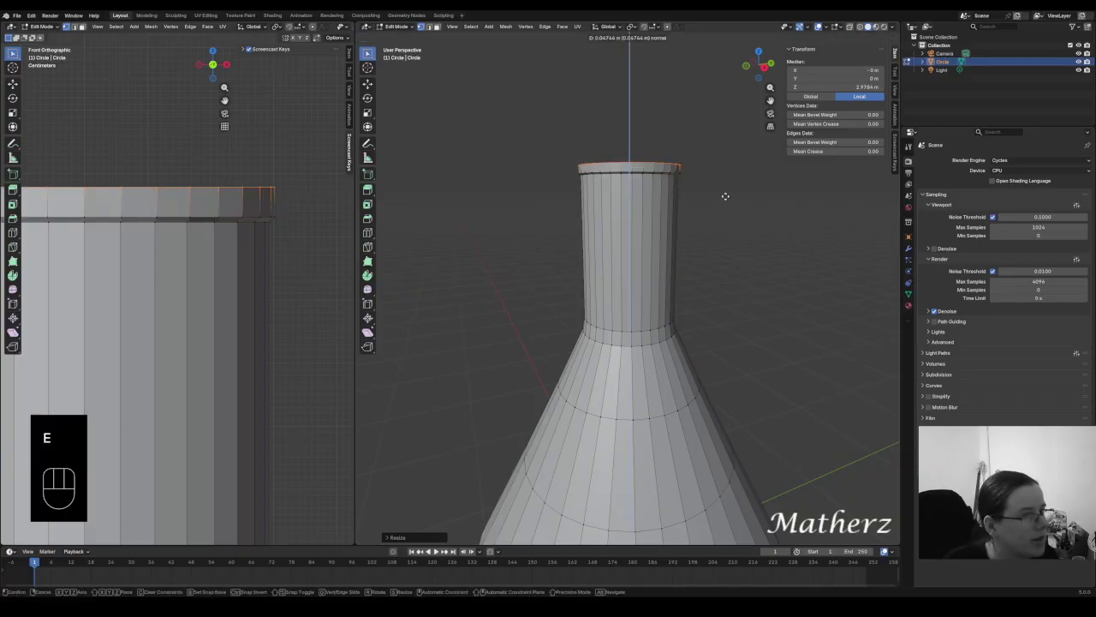
{"action": "left_click", "coordinate": [734, 200]}
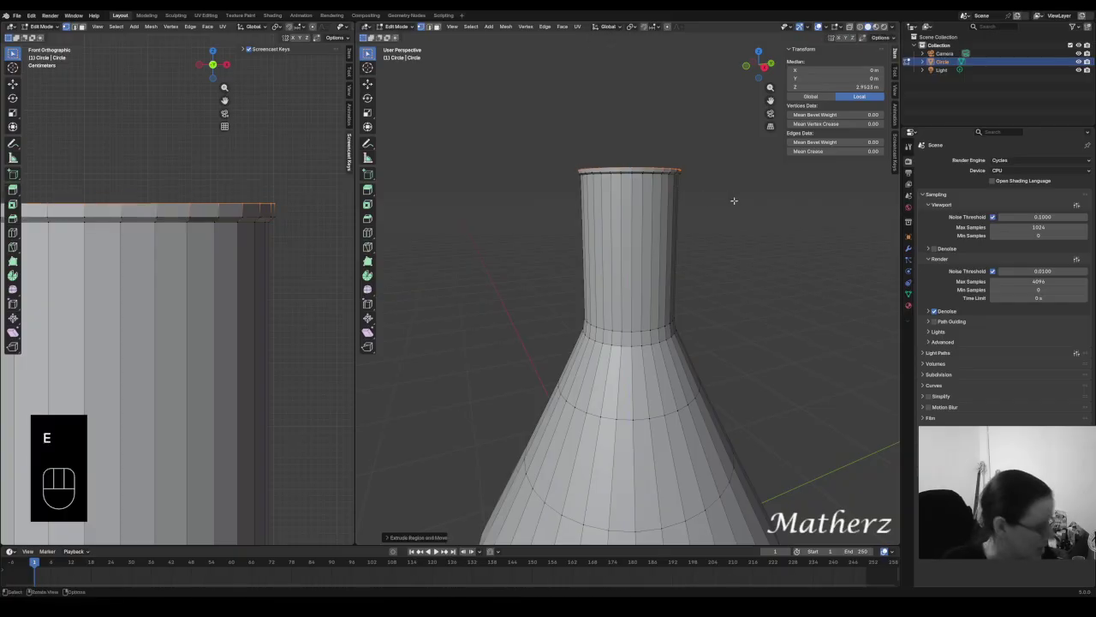
{"action": "key", "text": "s"}
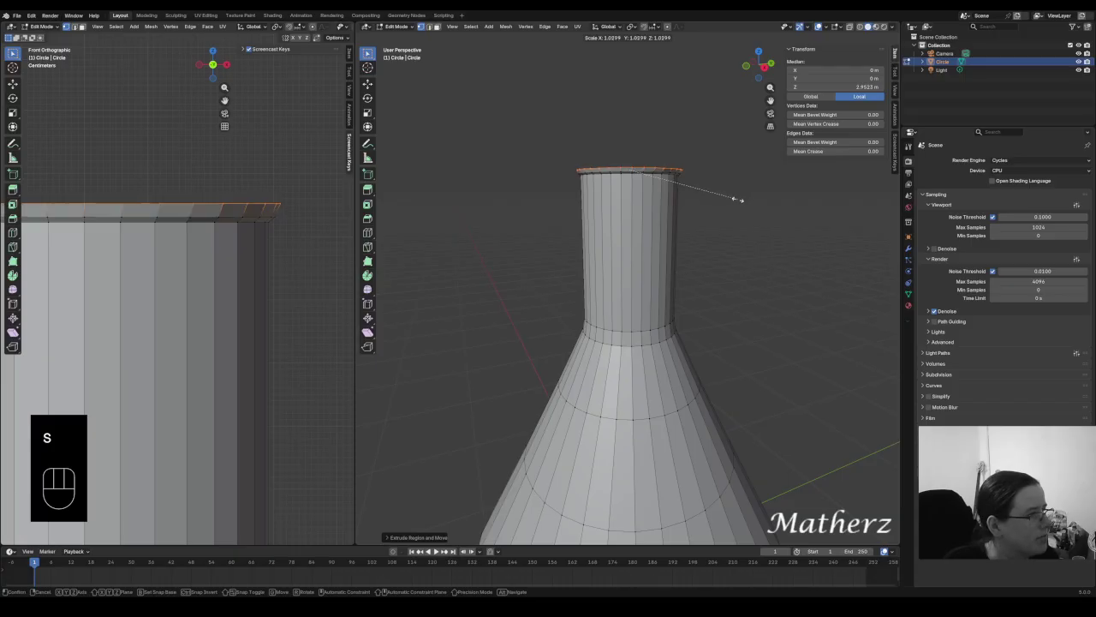
{"action": "left_click", "coordinate": [738, 198]}
Extrude the lip upward twice, by about 0.016 m and 0.012 m, and scale its top face inward to about 0.96
{"action": "key", "text": "e"}
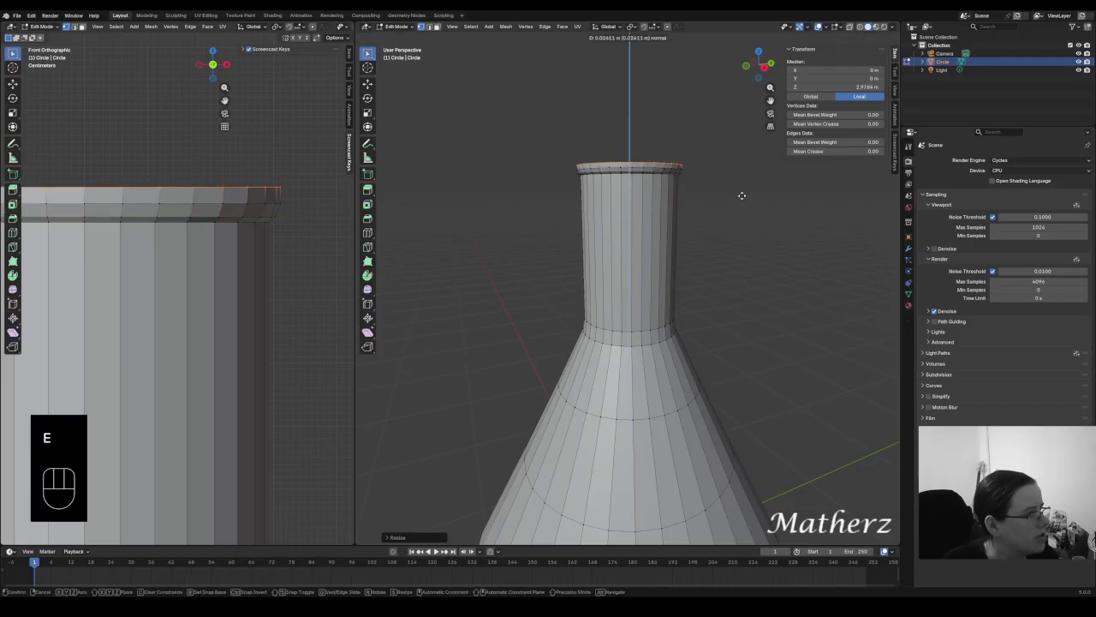
{"action": "left_click", "coordinate": [742, 197]}
{"action": "key", "text": "e"}
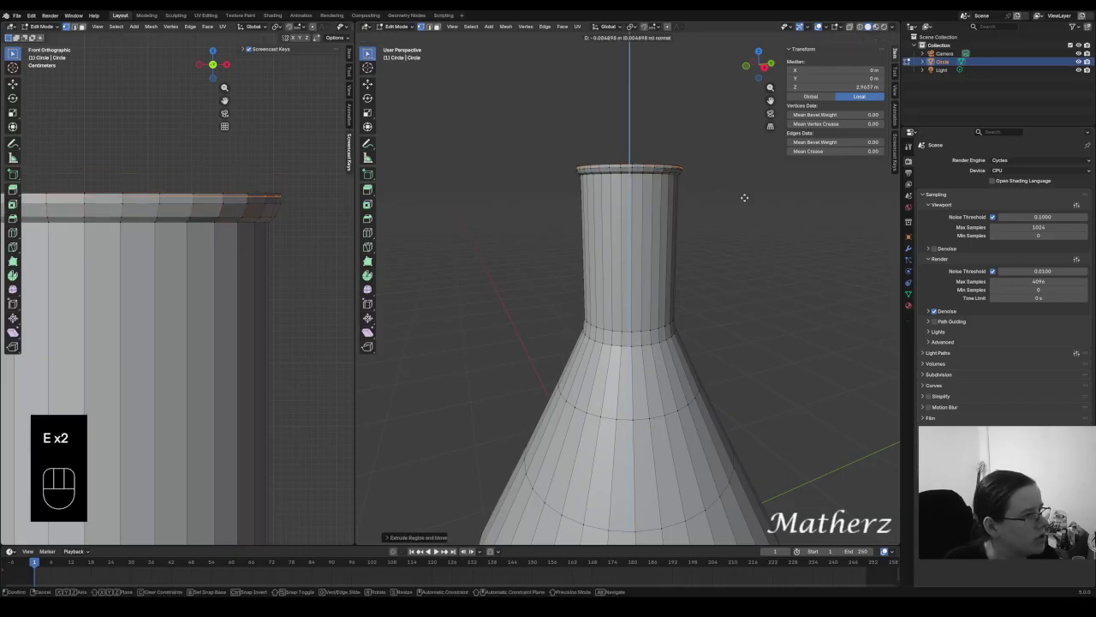
{"action": "left_click", "coordinate": [742, 195]}
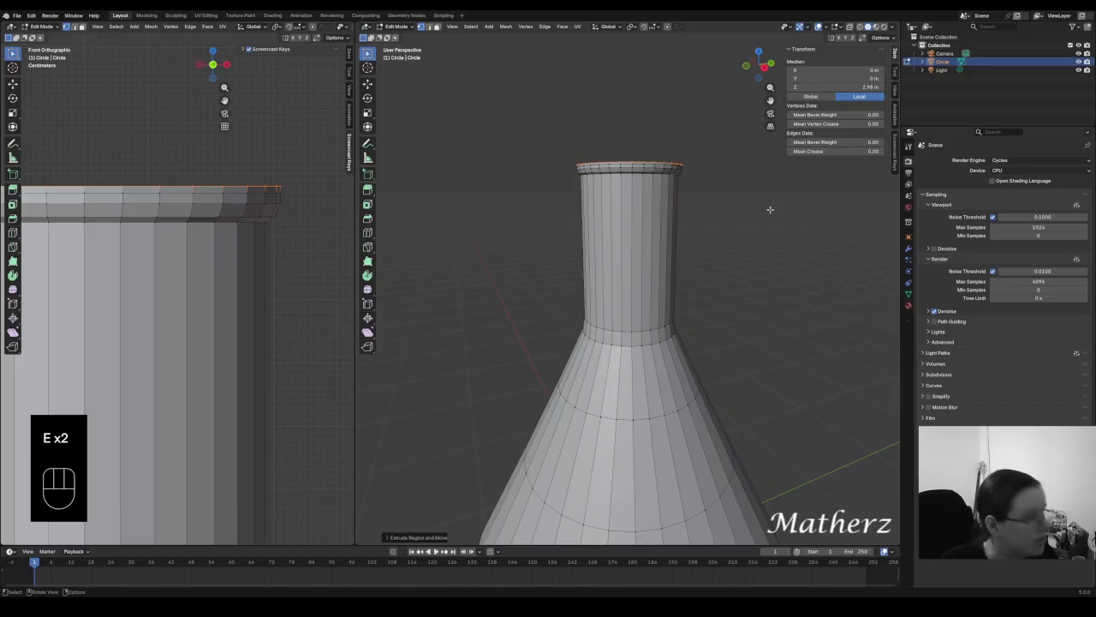
{"action": "key", "text": "s"}
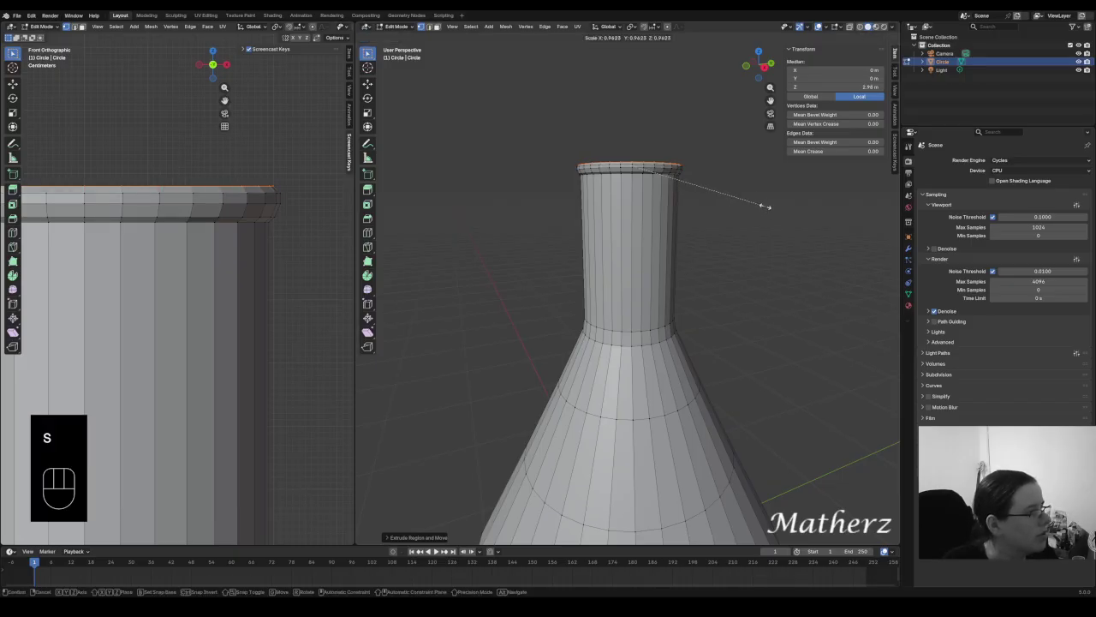
{"action": "left_click", "coordinate": [765, 207]}
Extrude the lip's top face in place and scale it slightly inward to form a narrow flat rim
{"action": "middle_click_drag", "start_coordinate": [695, 171], "coordinate": [654, 243]}
{"action": "scroll", "coordinate": [649, 241], "scroll_direction": "up", "scroll_amount": 4}
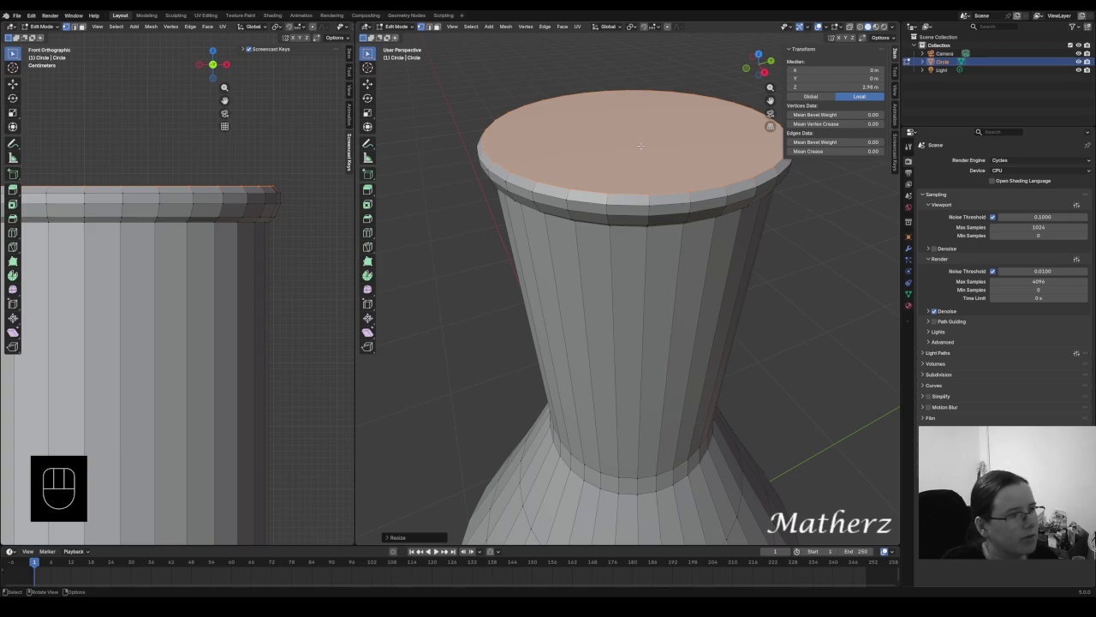
{"action": "middle_click_drag", "start_coordinate": [641, 145], "coordinate": [646, 174], "text": "shift"}
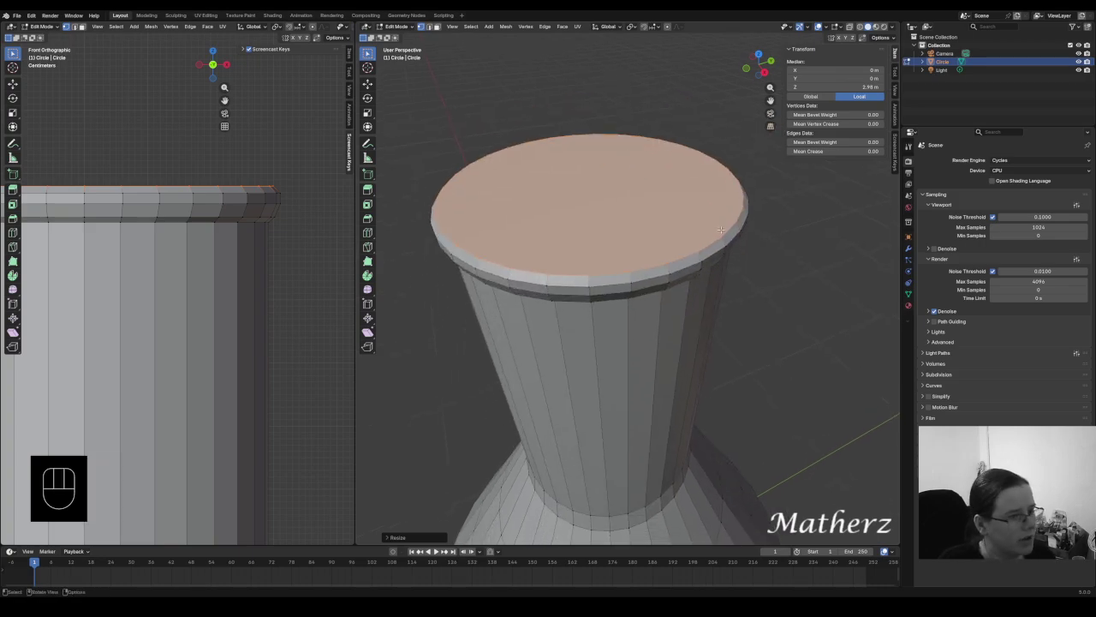
{"action": "key", "text": "e"}
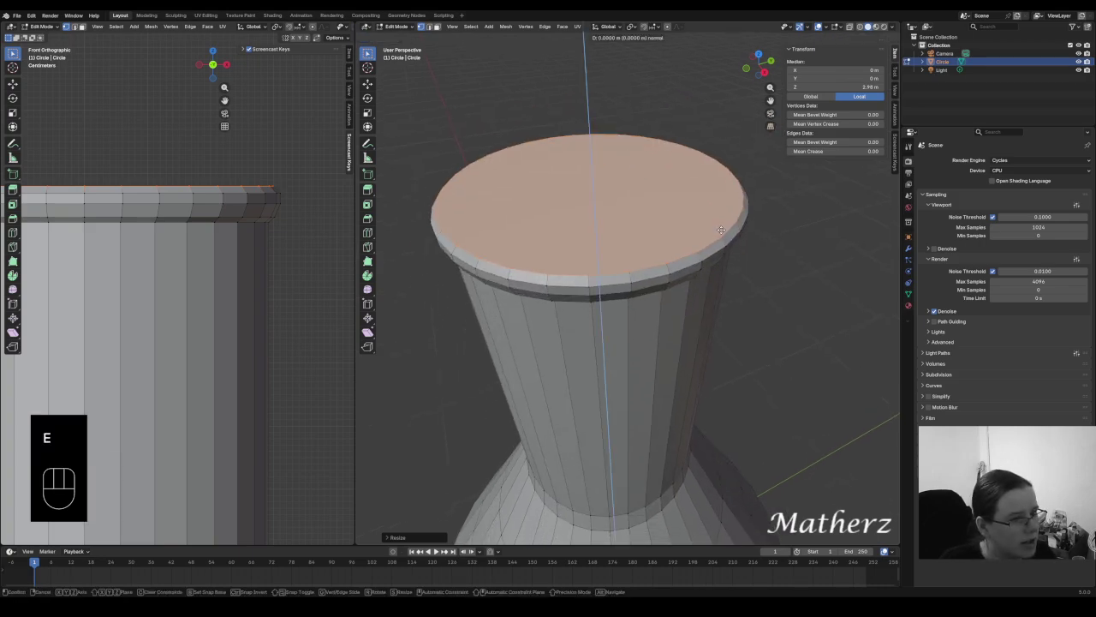
{"action": "left_click", "coordinate": [721, 229]}
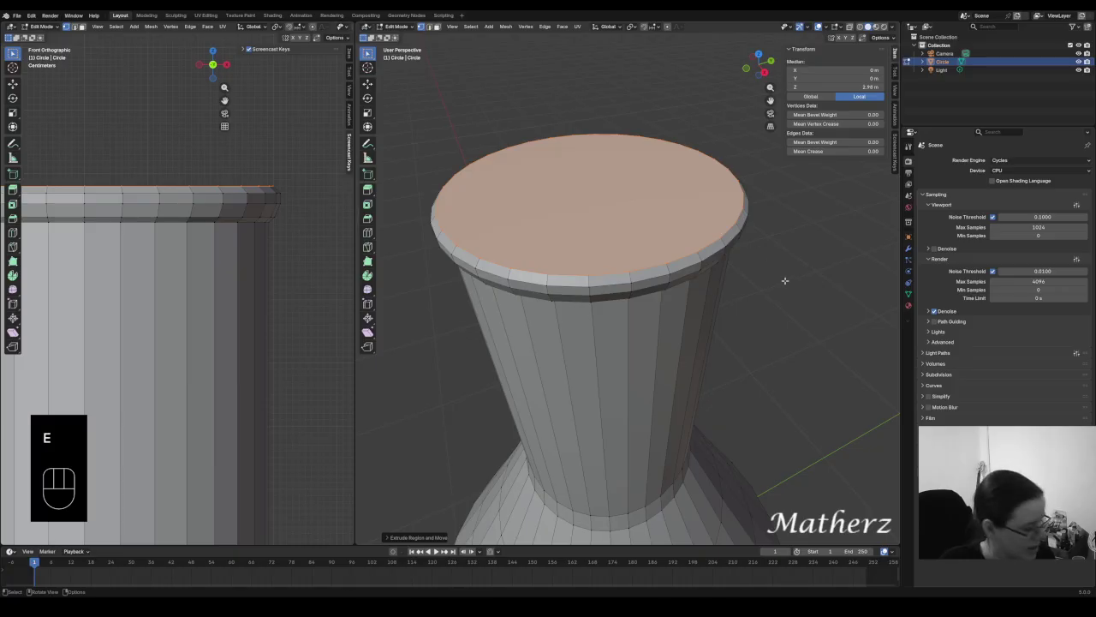
{"action": "key", "text": "s"}
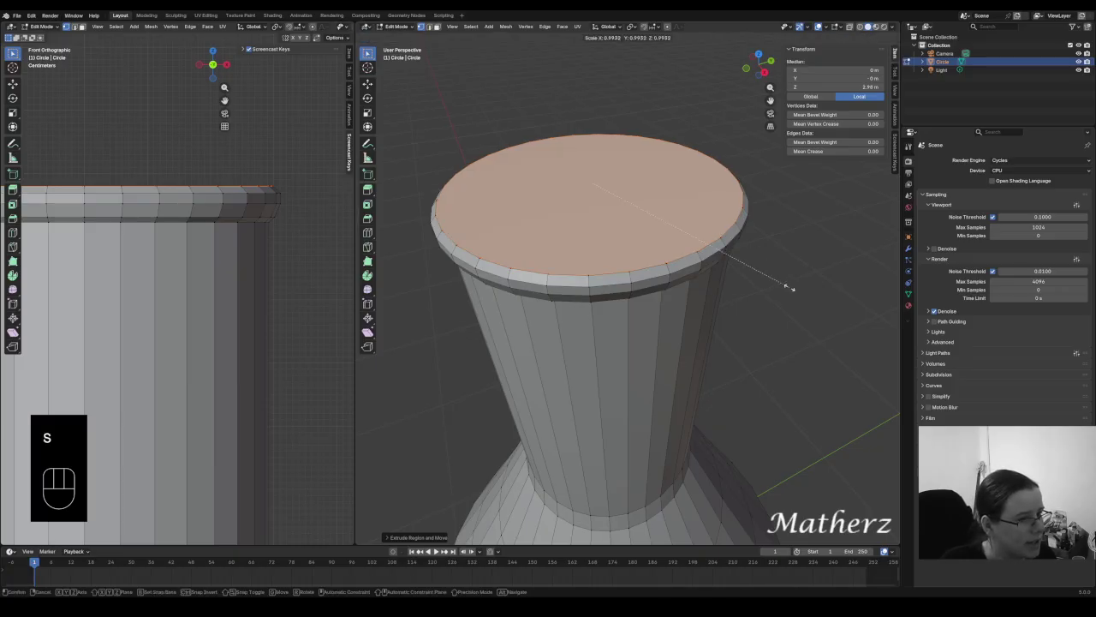
{"action": "left_click", "coordinate": [773, 277]}
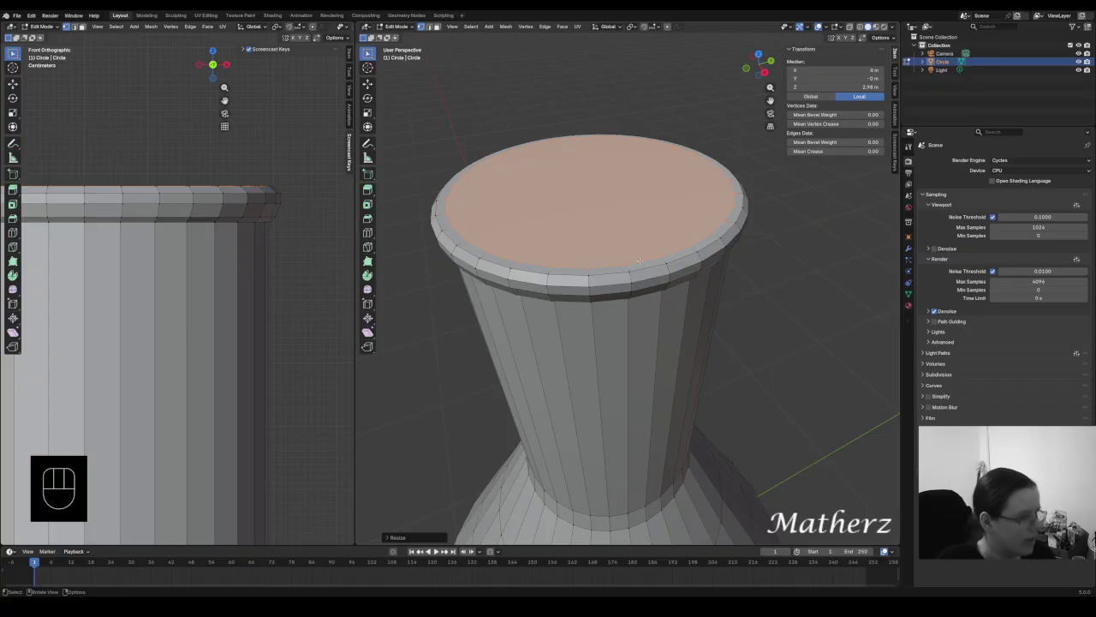
{"action": "key", "text": "e"}
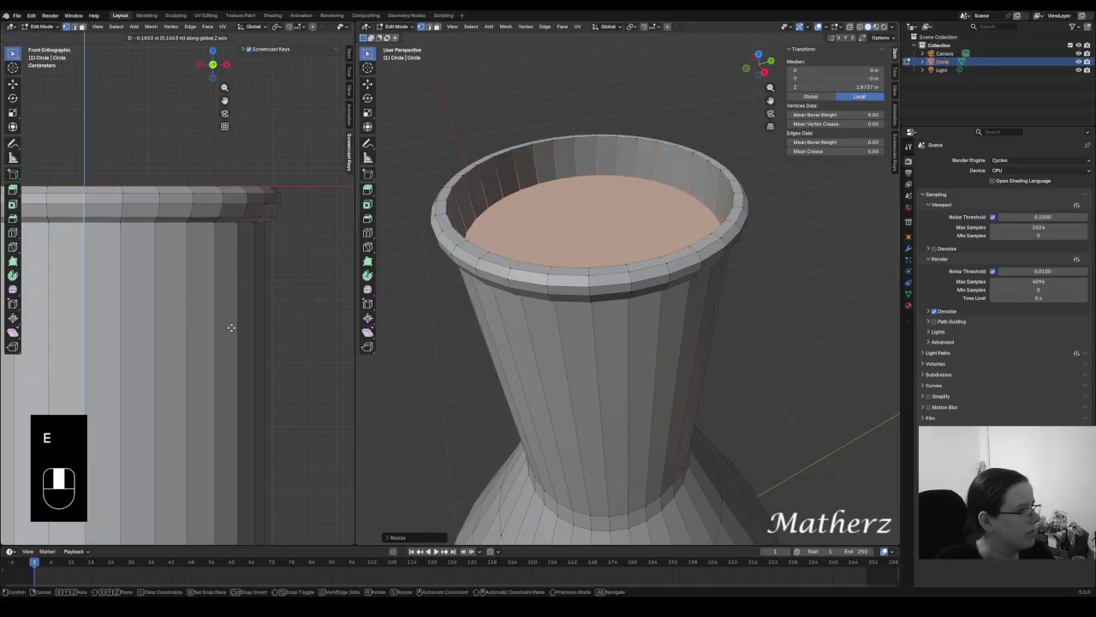
{"action": "left_click", "coordinate": [492, 233]}
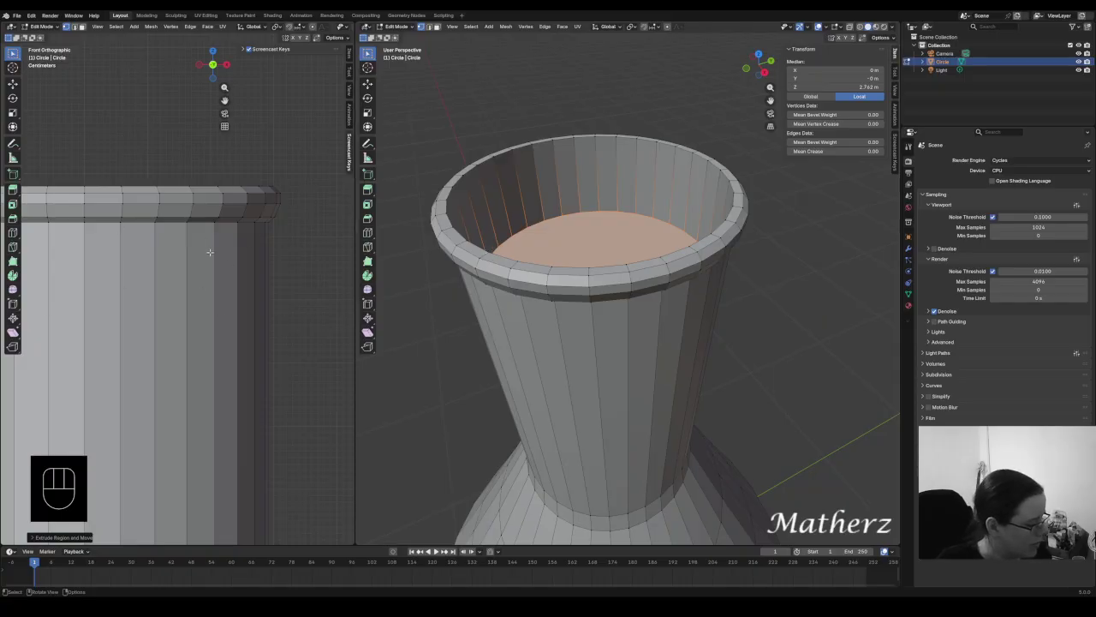
{"action": "key", "text": "ctrl+z"}
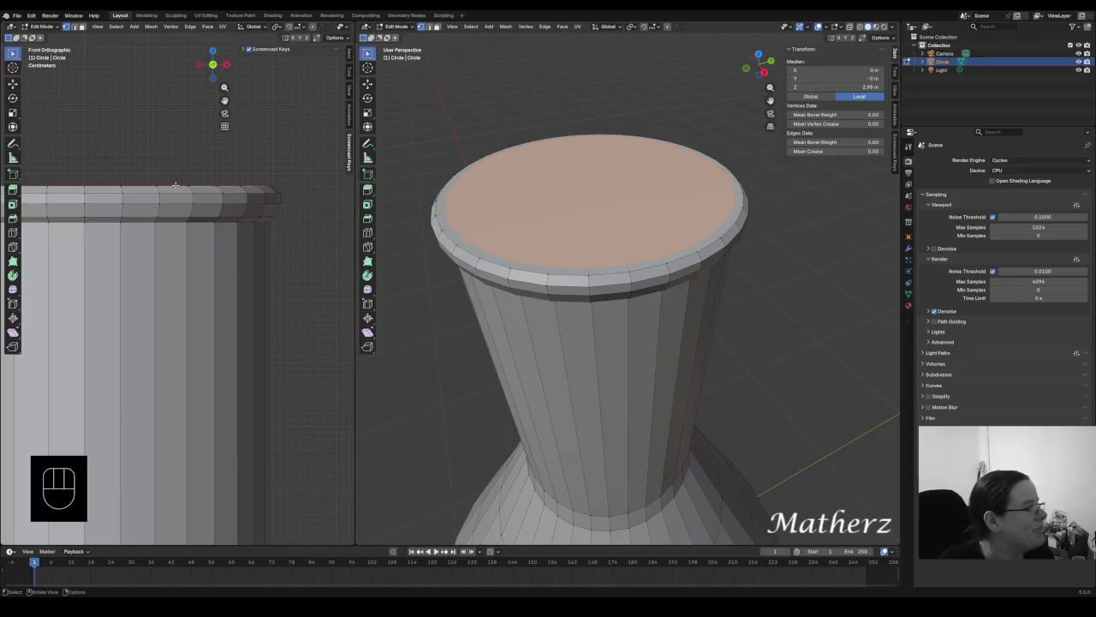
Turn on X-ray display in the front orthographic view
{"action": "scroll", "coordinate": [328, 29], "scroll_direction": "down", "scroll_amount": 3}
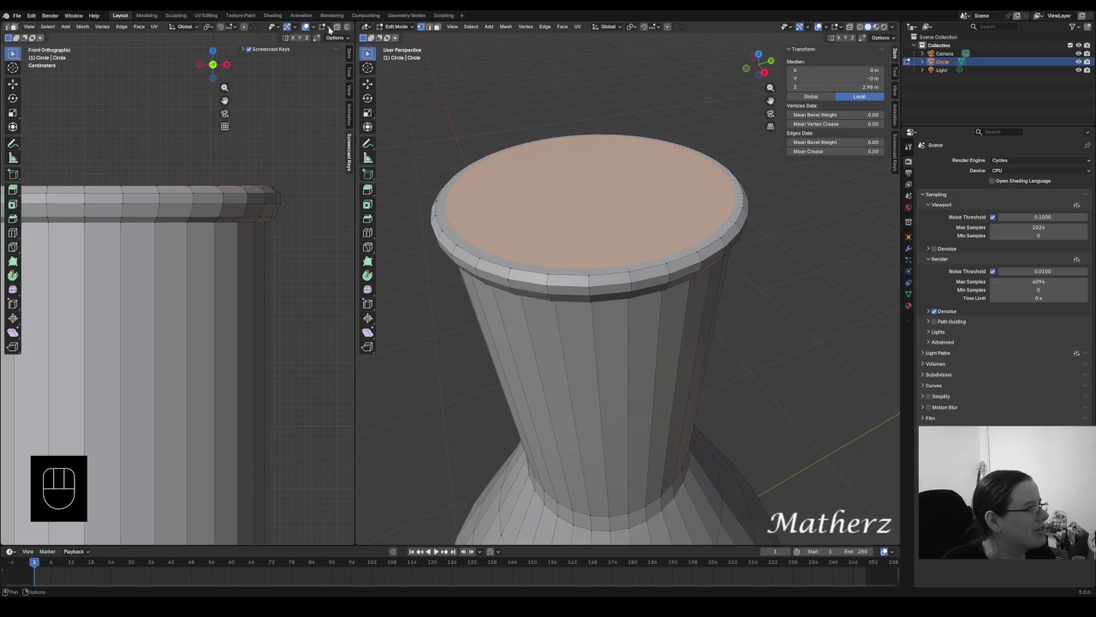
{"action": "scroll", "coordinate": [329, 29], "scroll_direction": "down", "scroll_amount": 2}
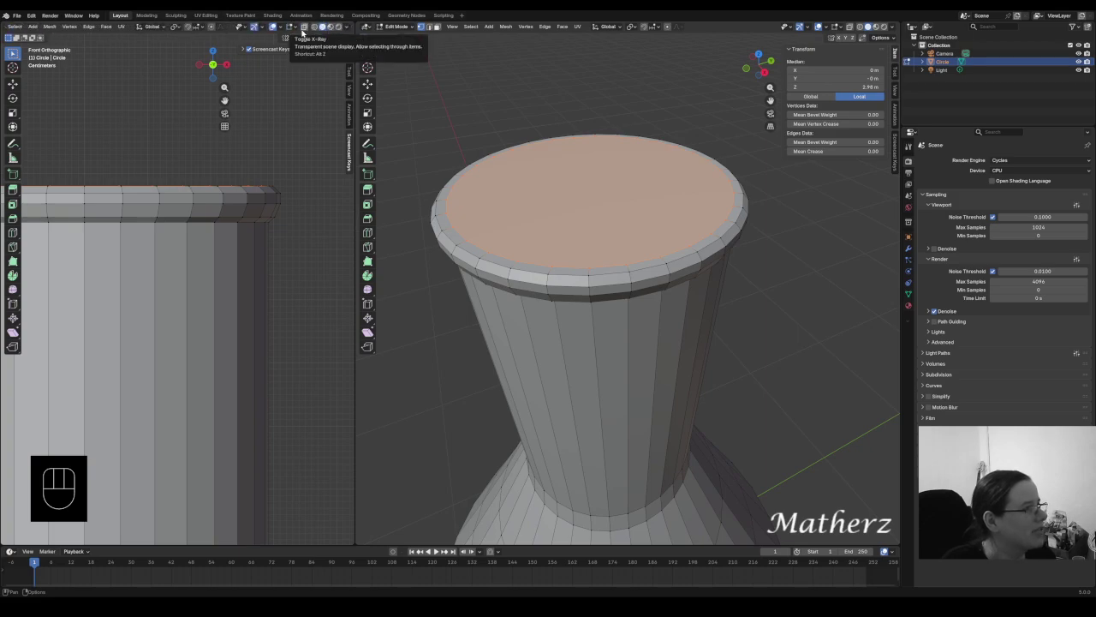
{"action": "left_click", "coordinate": [303, 29]}
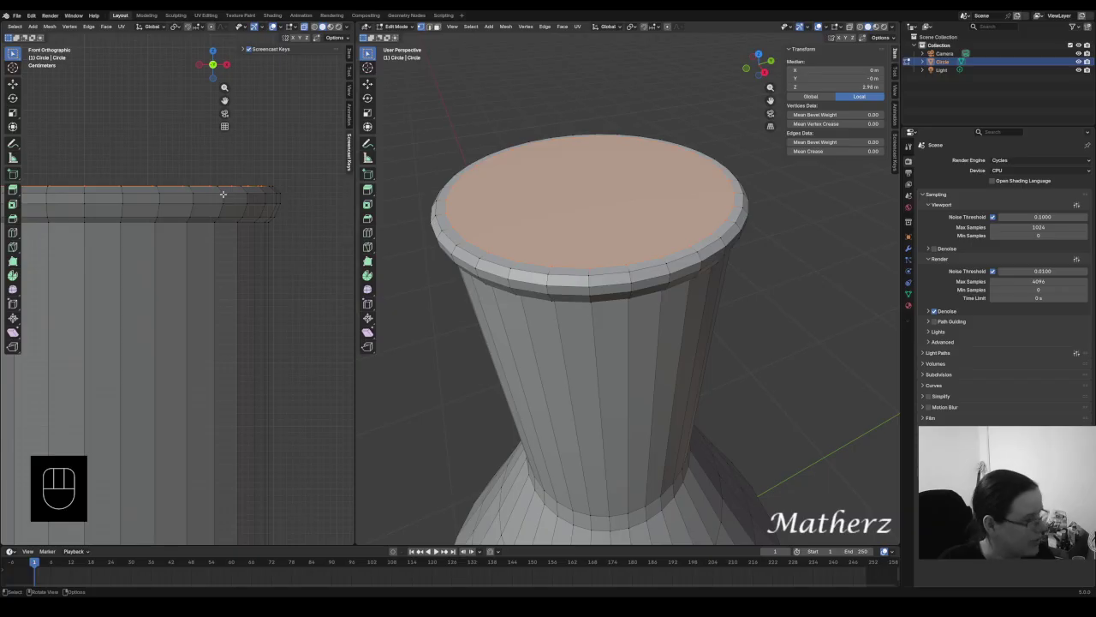
Extrude the rim's inner face downward about 0.01 m and scale it inward to about 0.96
{"action": "key", "text": "e"}
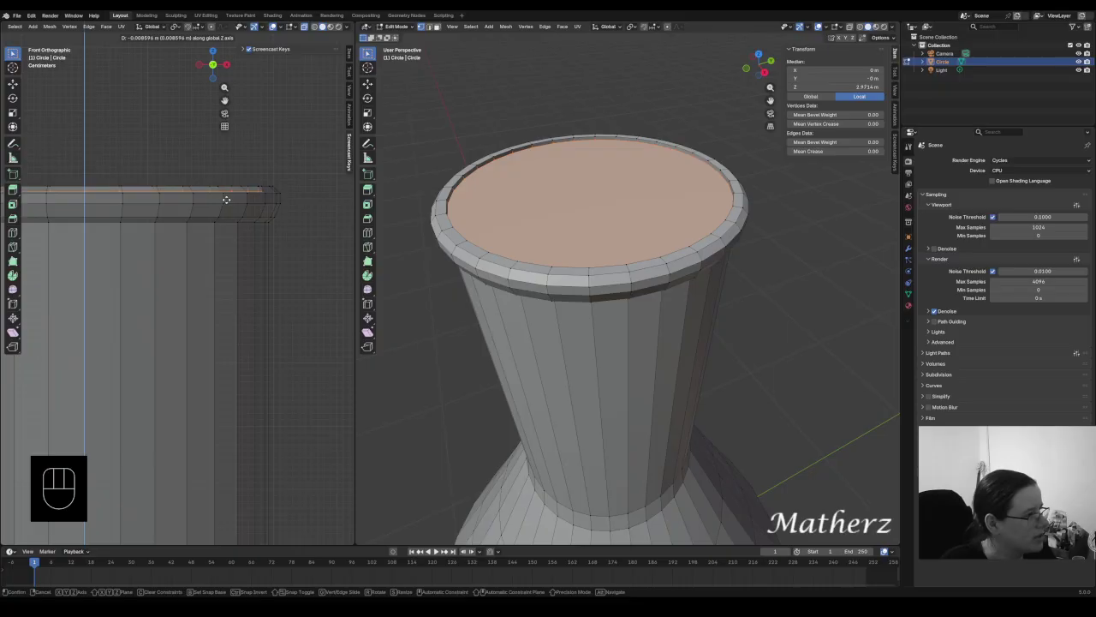
{"action": "left_click", "coordinate": [228, 200]}
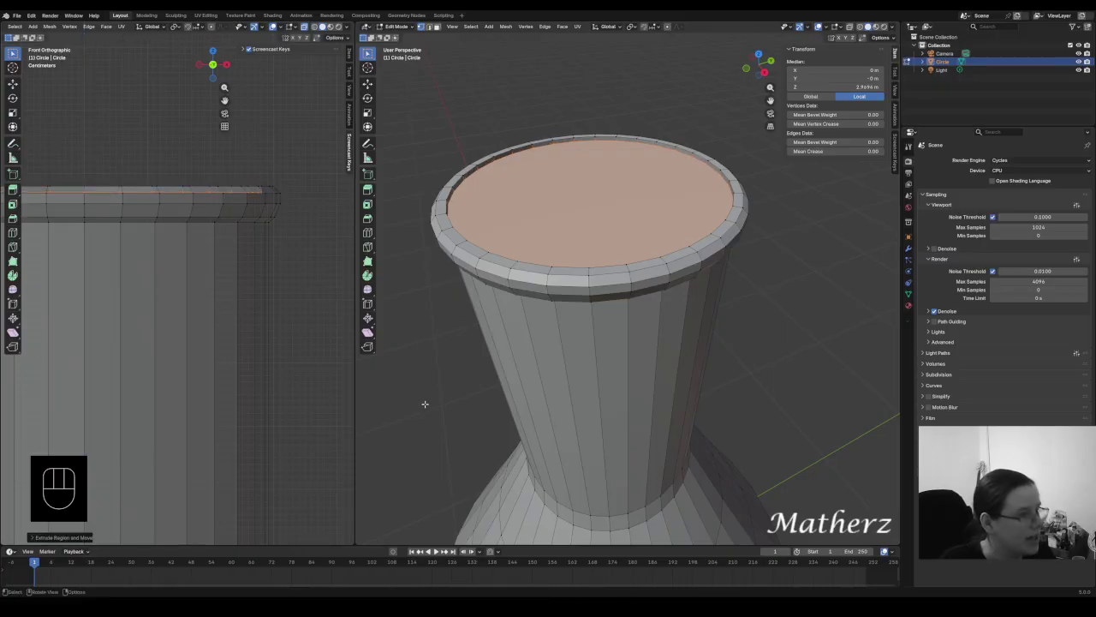
{"action": "key", "text": "s"}
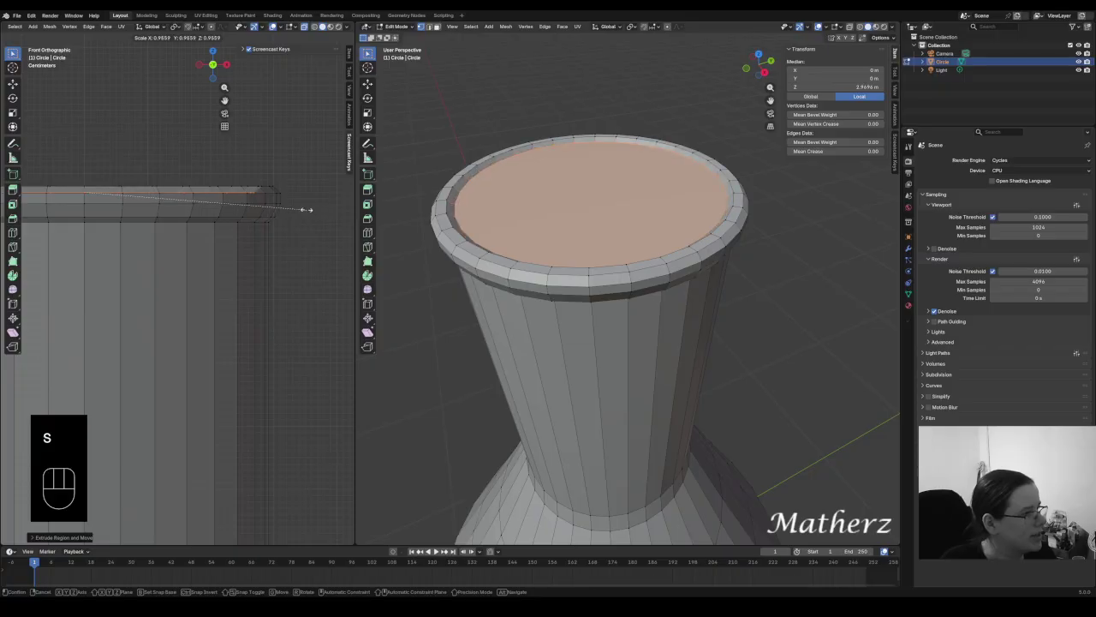
{"action": "left_click", "coordinate": [307, 209]}
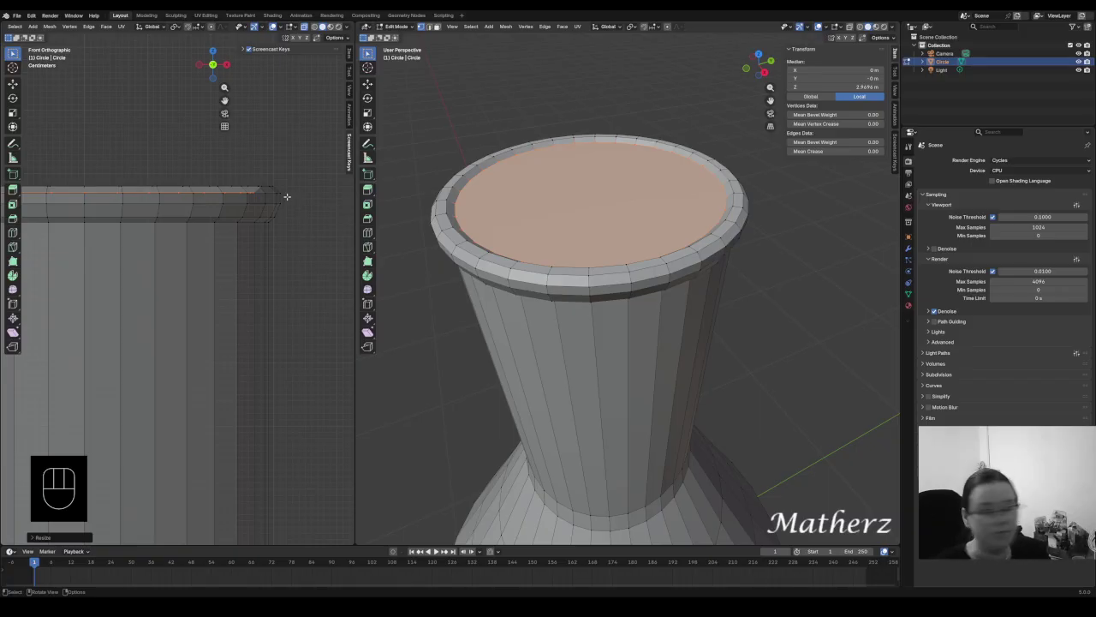
Extrude the recessed mouth face downward about 0.04 m, level with the lip's underside, and scale it inward to about 0.94
{"action": "scroll", "coordinate": [287, 197], "scroll_direction": "down", "scroll_amount": 4}
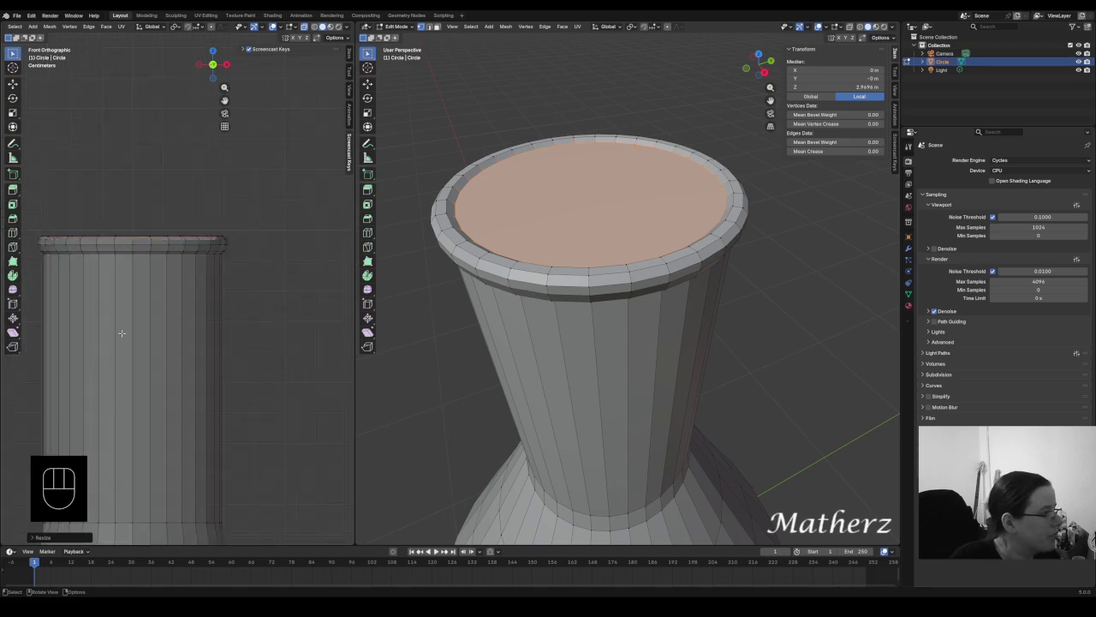
{"action": "middle_click_drag", "start_coordinate": [183, 284], "coordinate": [176, 176], "text": "shift"}
{"action": "scroll", "coordinate": [175, 176], "scroll_direction": "up", "scroll_amount": 1}
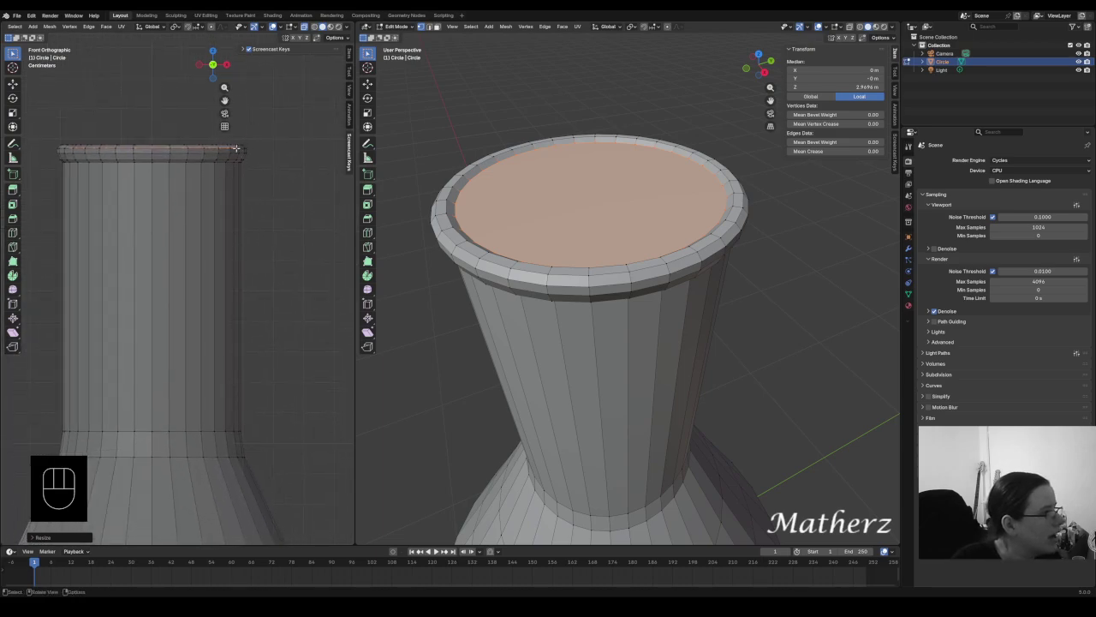
{"action": "scroll", "coordinate": [214, 223], "scroll_direction": "up", "scroll_amount": 3}
{"action": "middle_click_drag", "start_coordinate": [244, 244], "coordinate": [203, 362], "text": "shift"}
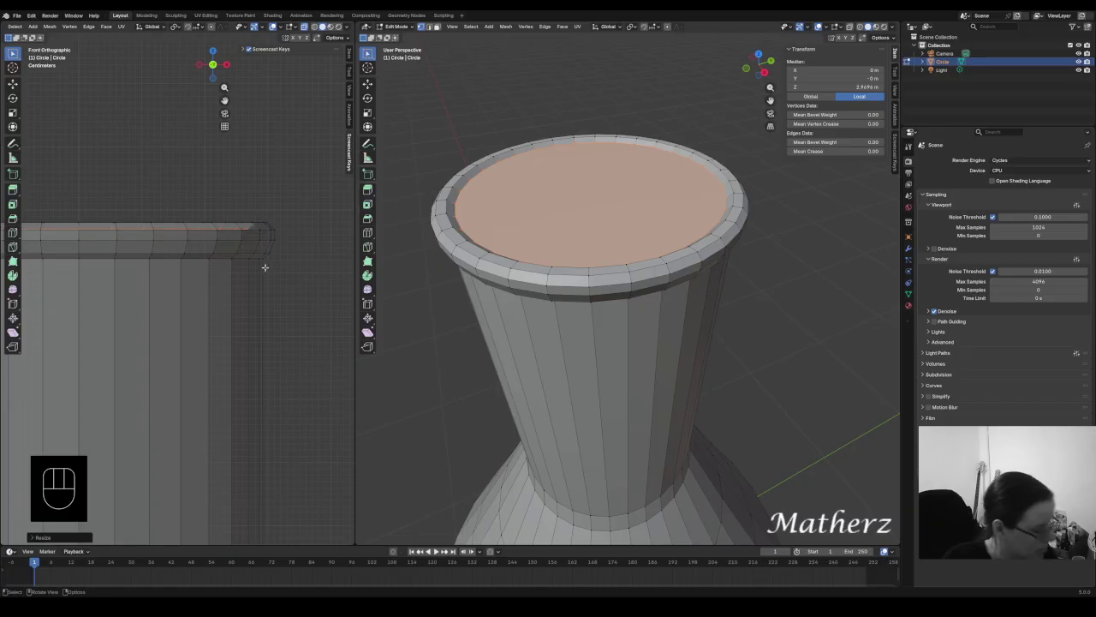
{"action": "key", "text": "e"}
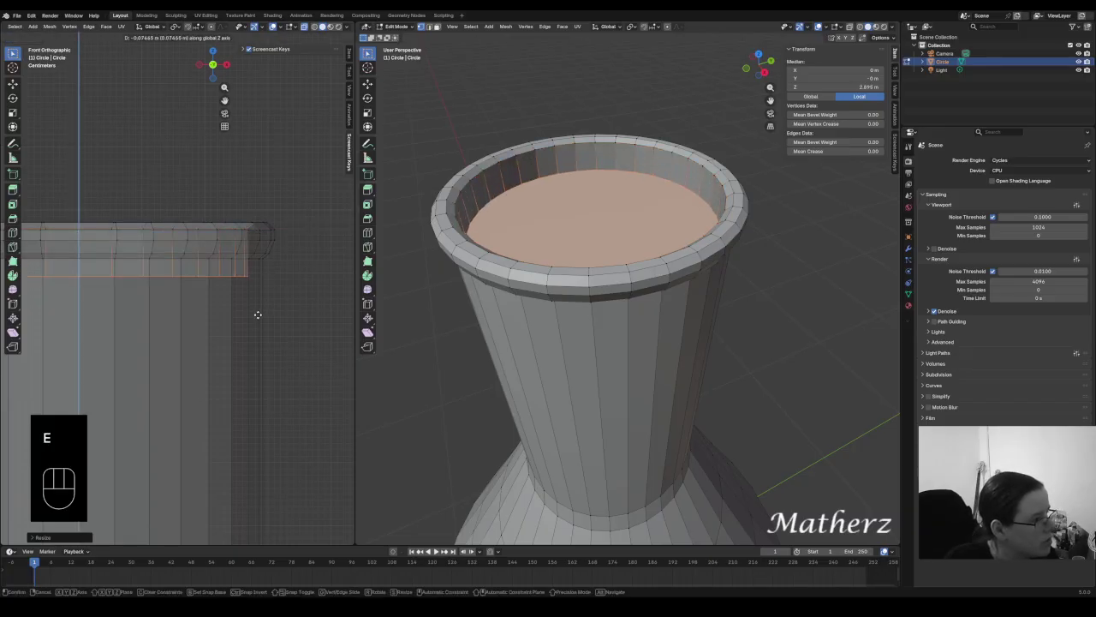
{"action": "left_click", "coordinate": [256, 298]}
{"action": "key", "text": "s"}
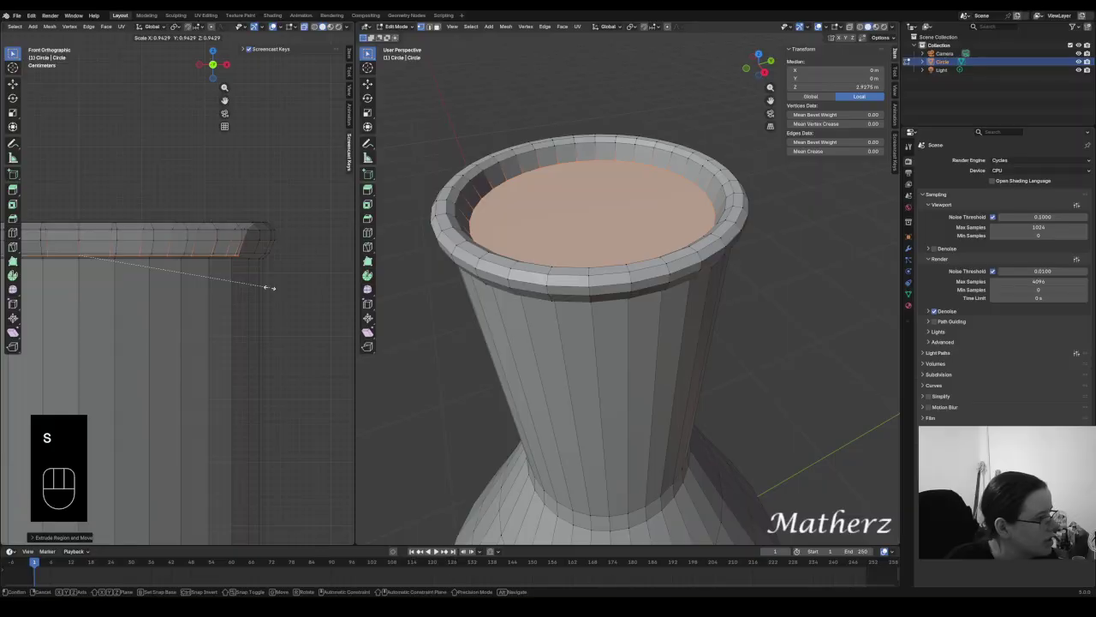
{"action": "left_click", "coordinate": [270, 288]}
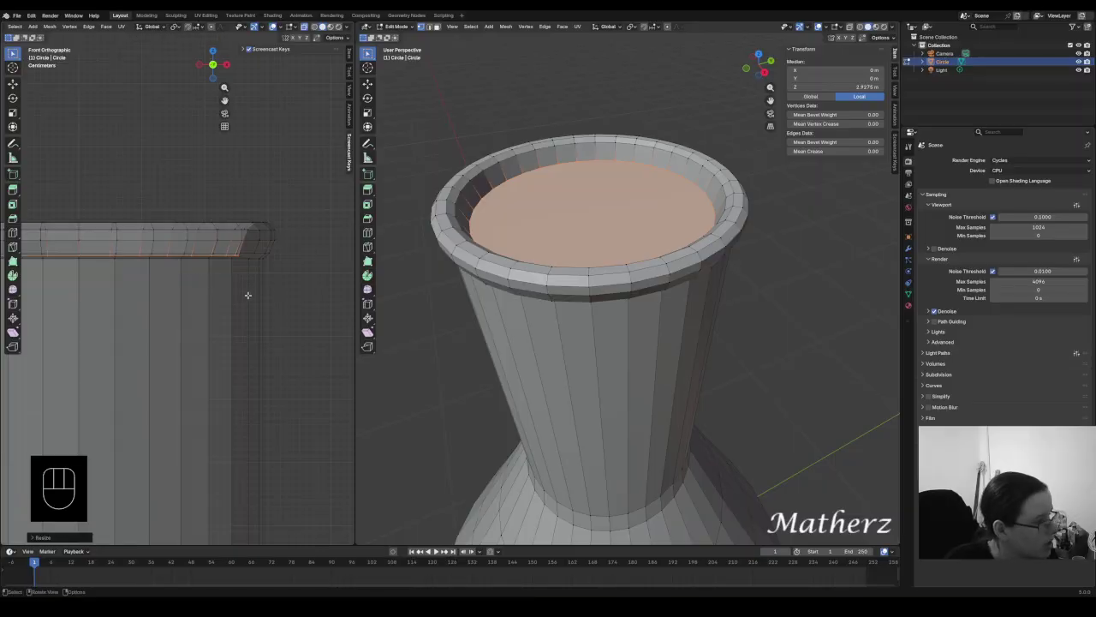
Extrude the inner face down the neck about 0.63 m and lower it along Z about 0.26 m more to the neck's lower edge loop
{"action": "key", "text": "e"}
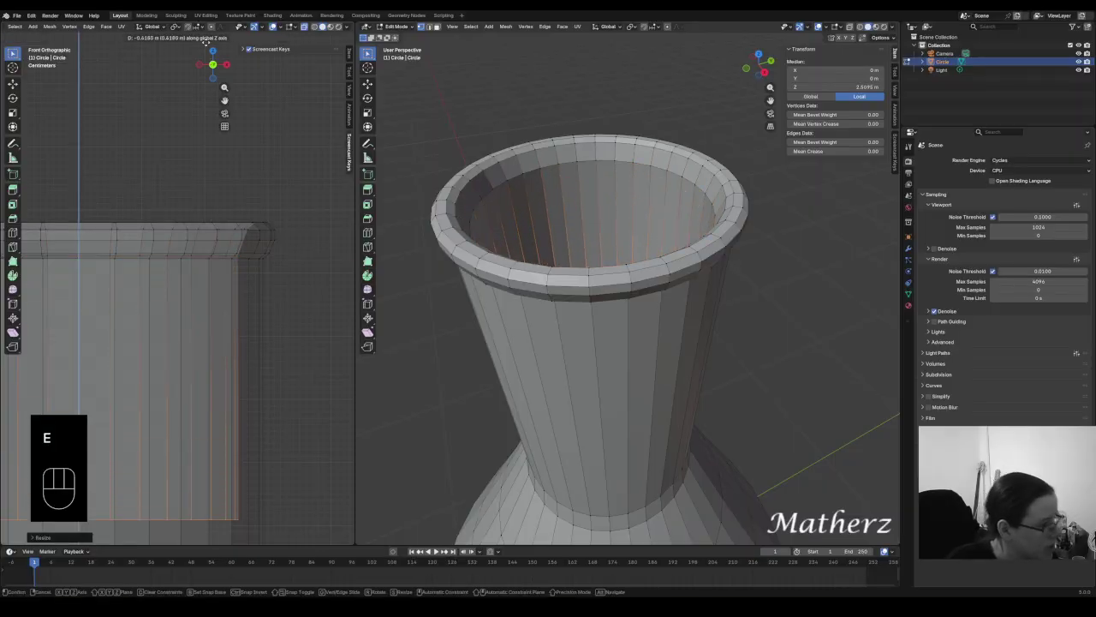
{"action": "left_click", "coordinate": [183, 165]}
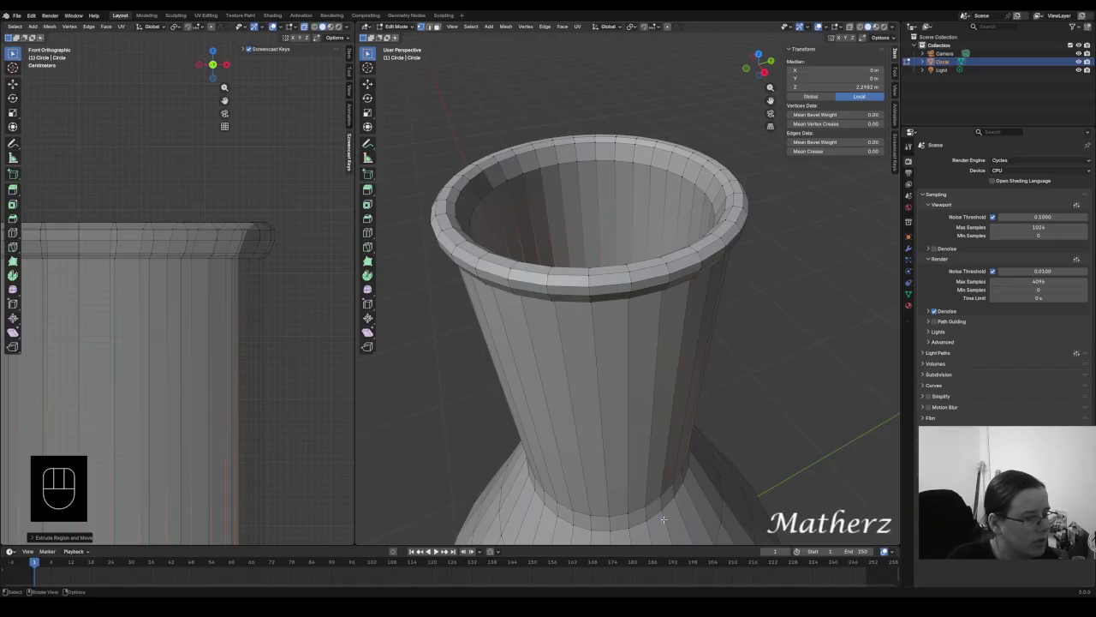
{"action": "middle_click_drag", "start_coordinate": [317, 343], "coordinate": [272, 60], "text": "shift"}
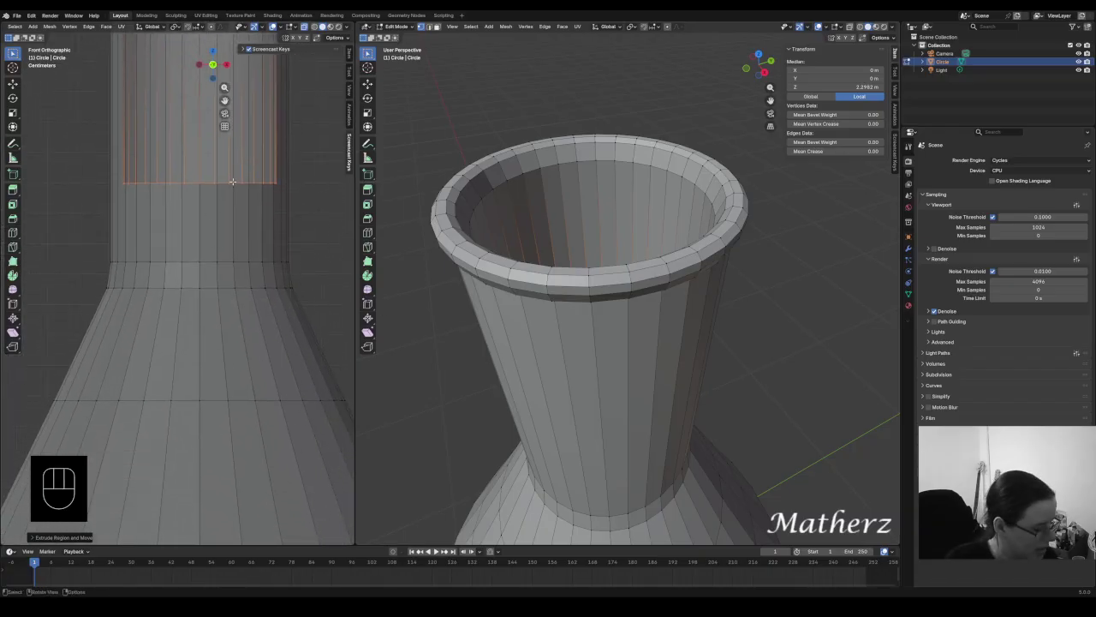
{"action": "key", "text": "g"}
{"action": "key", "text": "z"}
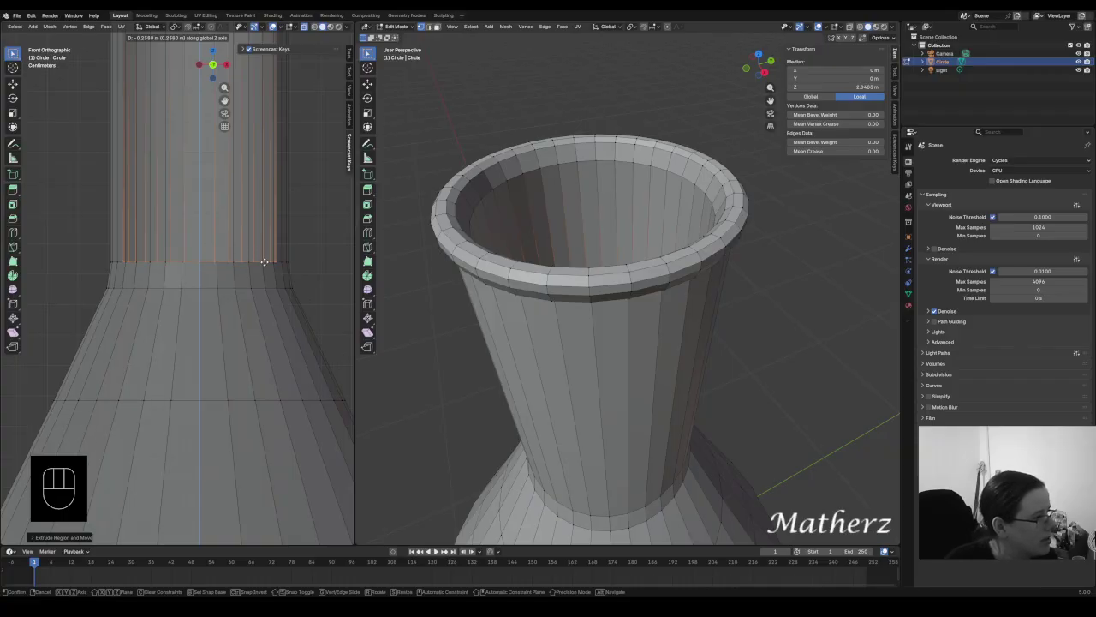
{"action": "left_click", "coordinate": [262, 261]}
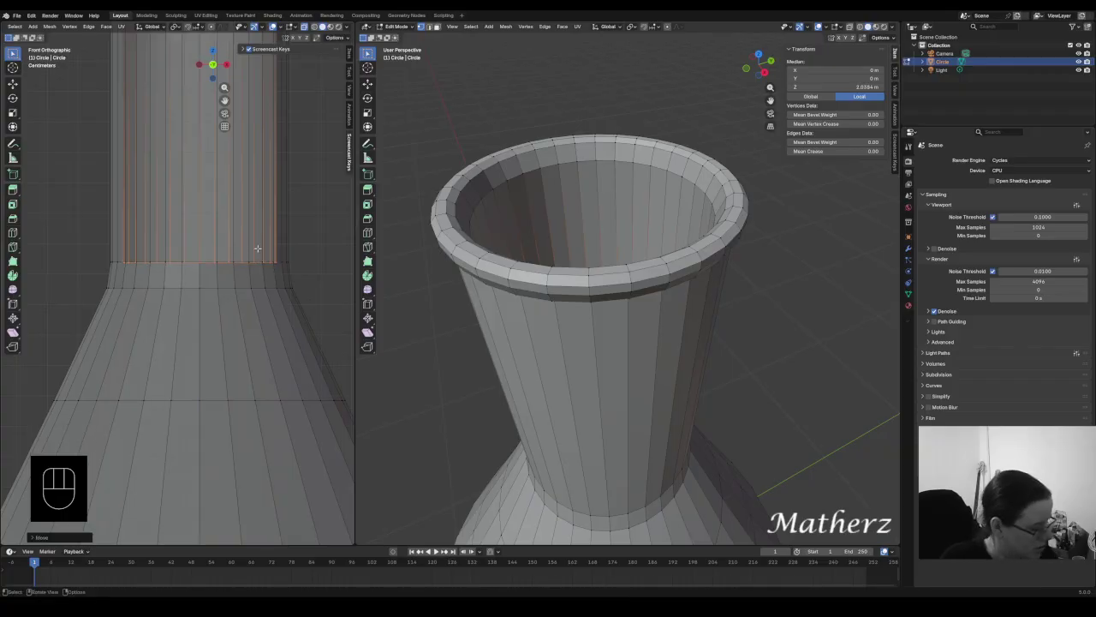
Extrude the inner face down about 0.08 m to the top of the conical body and scale it outward to about 1.09
{"action": "key", "text": "e"}
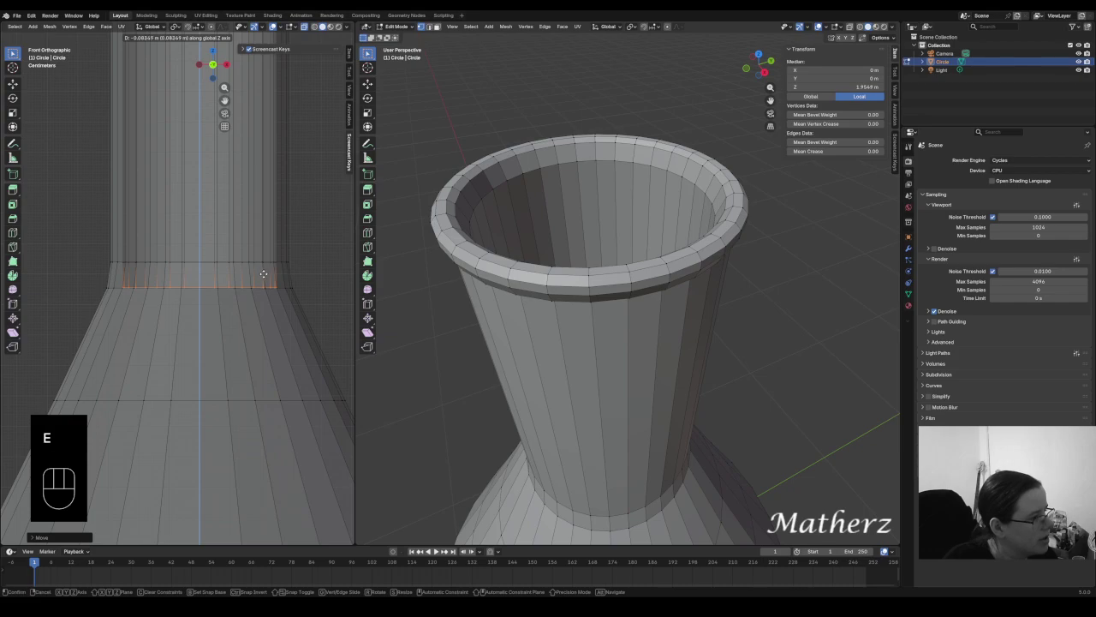
{"action": "left_click", "coordinate": [264, 274]}
{"action": "key", "text": "s"}
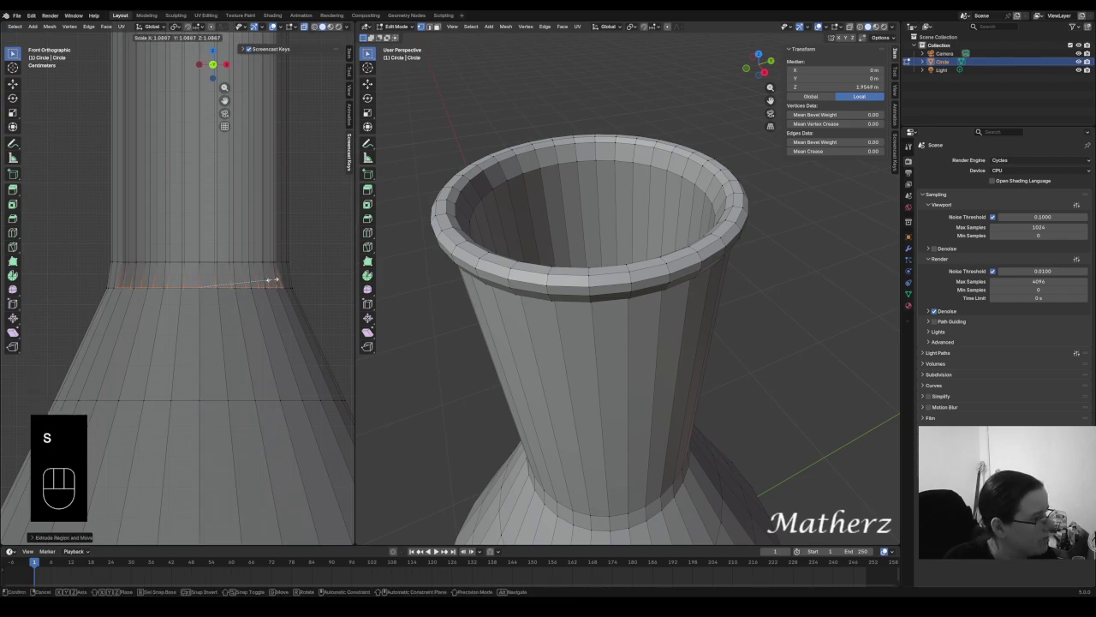
{"action": "left_click", "coordinate": [272, 279]}
Extrude the inner face down about 0.37 m to the body's first edge loop and scale it outward to about 1.56
{"action": "middle_click_drag", "start_coordinate": [231, 310], "coordinate": [192, 197], "text": "shift"}
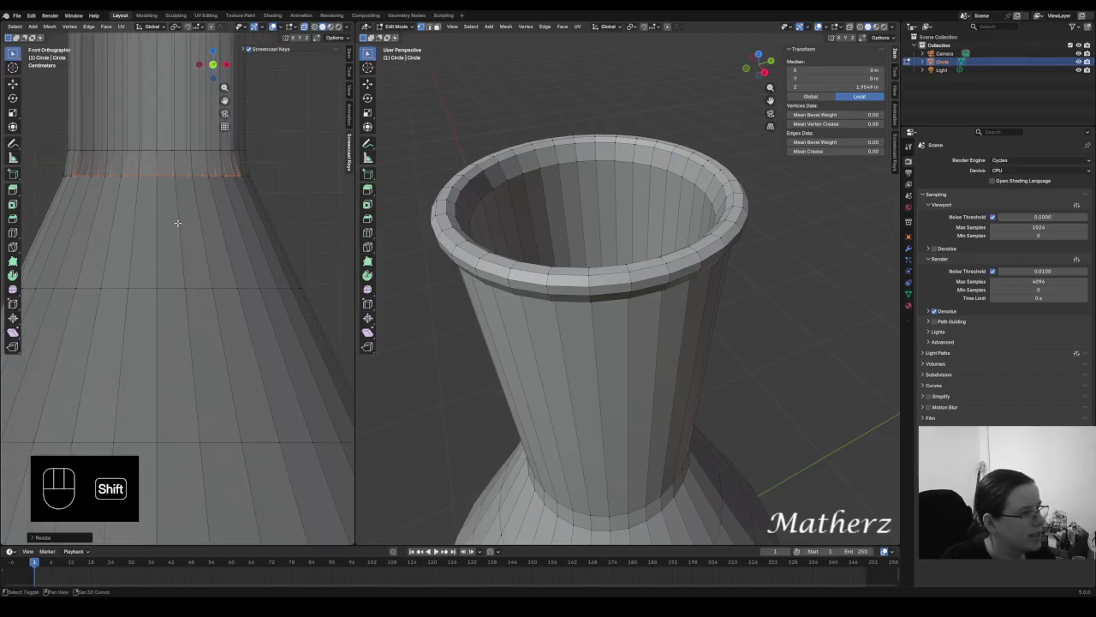
{"action": "scroll", "coordinate": [647, 338], "scroll_direction": "down", "scroll_amount": 4}
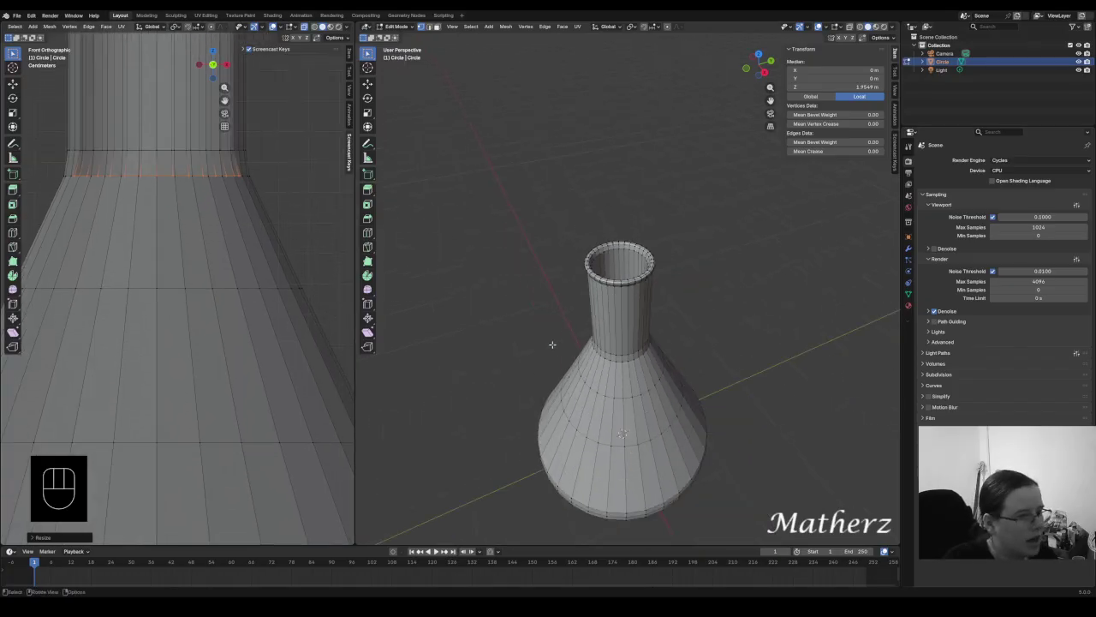
{"action": "middle_click_drag", "start_coordinate": [625, 332], "coordinate": [717, 369]}
{"action": "middle_click_drag", "start_coordinate": [709, 428], "coordinate": [672, 280]}
{"action": "scroll", "coordinate": [159, 213], "scroll_direction": "down", "scroll_amount": 2}
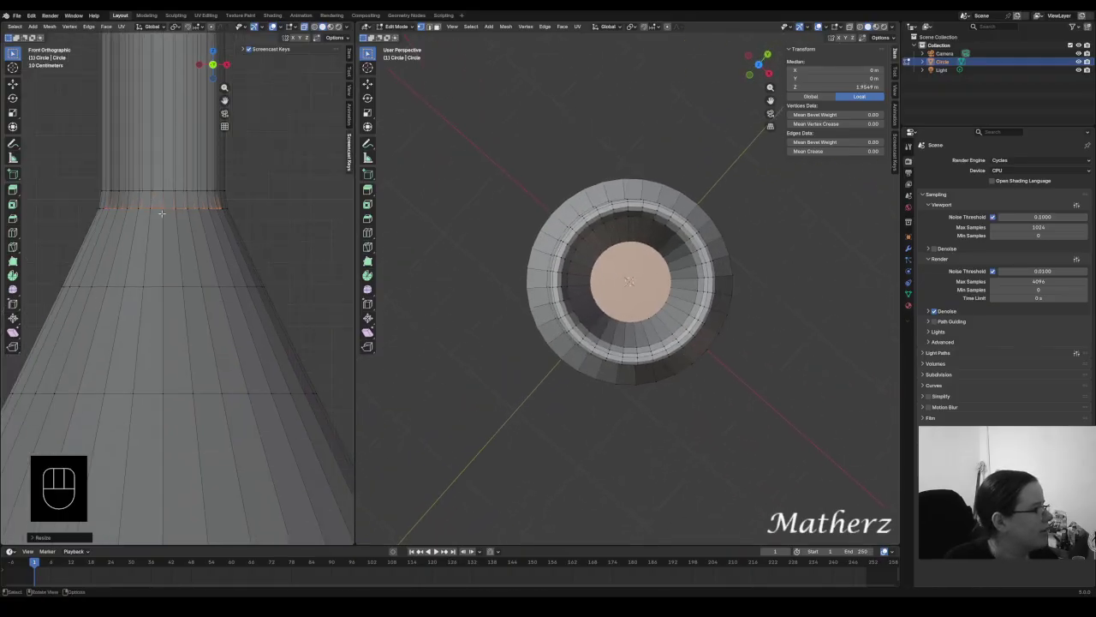
{"action": "middle_click_drag", "start_coordinate": [160, 213], "coordinate": [227, 210], "text": "shift"}
{"action": "key", "text": "e"}
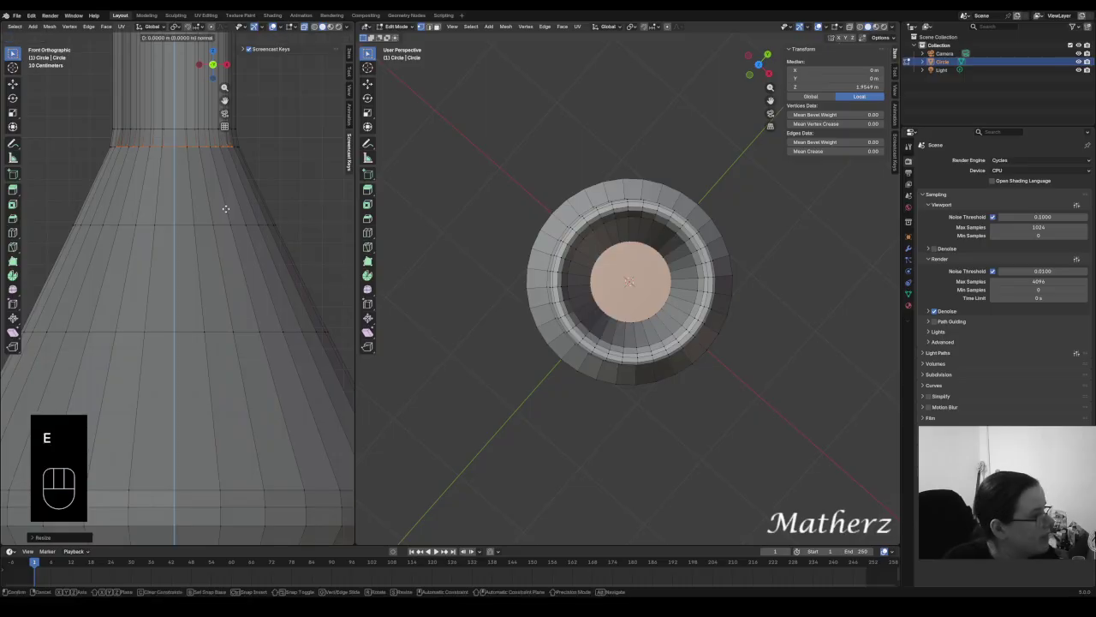
{"action": "left_click", "coordinate": [216, 287]}
{"action": "key", "text": "s"}
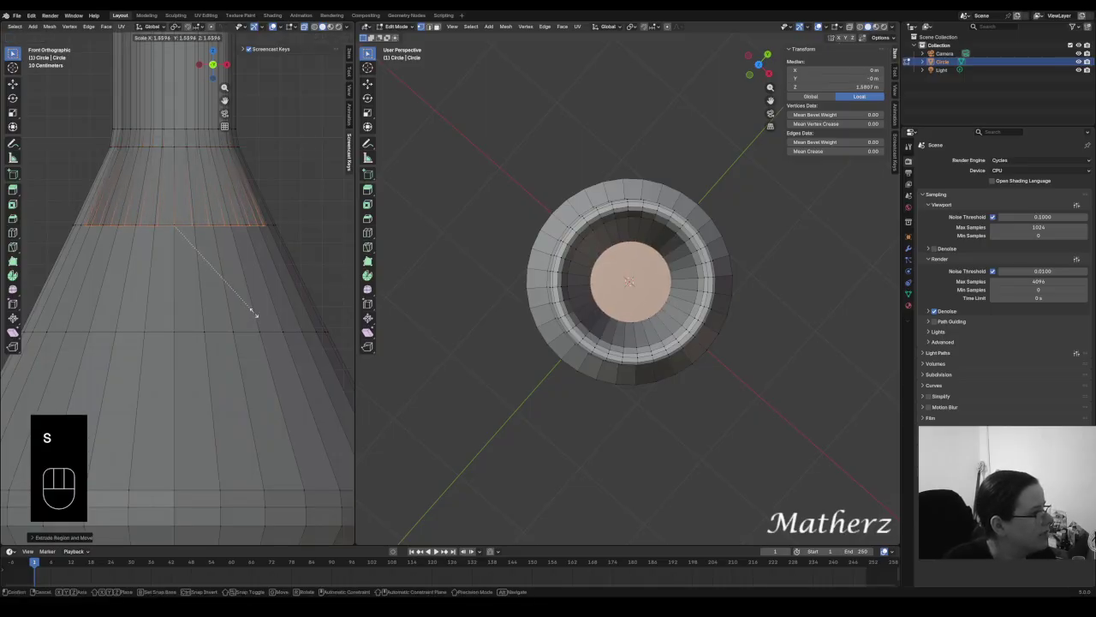
{"action": "left_click", "coordinate": [252, 312]}
Extrude the inner face down about 0.5 m to the body's next edge loop and scale it outward to about 1.5
{"action": "key", "text": "e"}
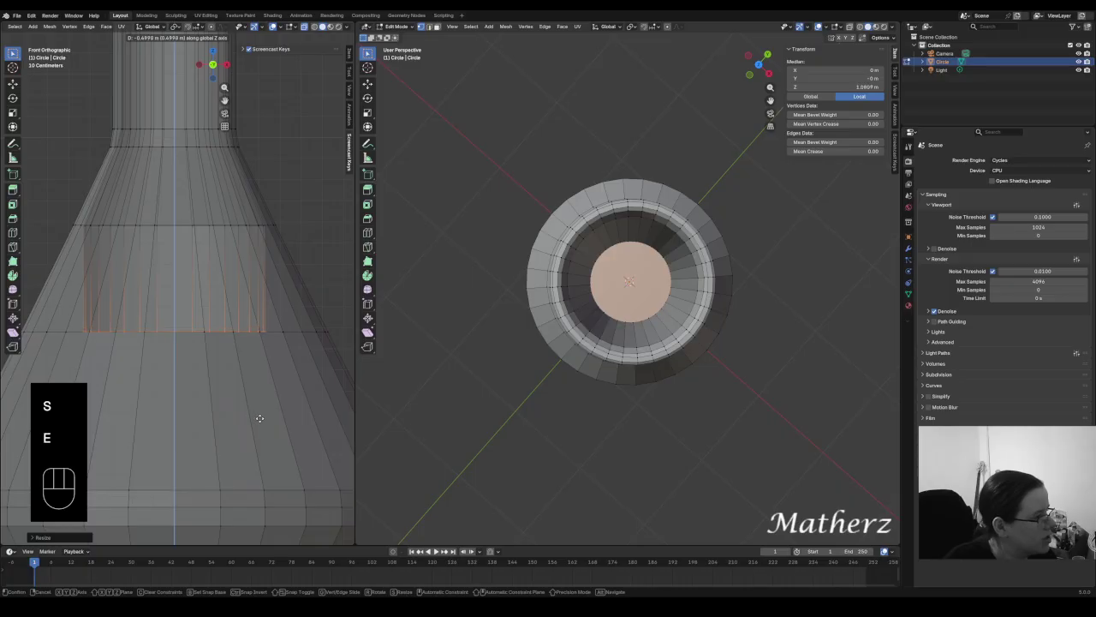
{"action": "left_click", "coordinate": [259, 418]}
{"action": "key", "text": "s"}
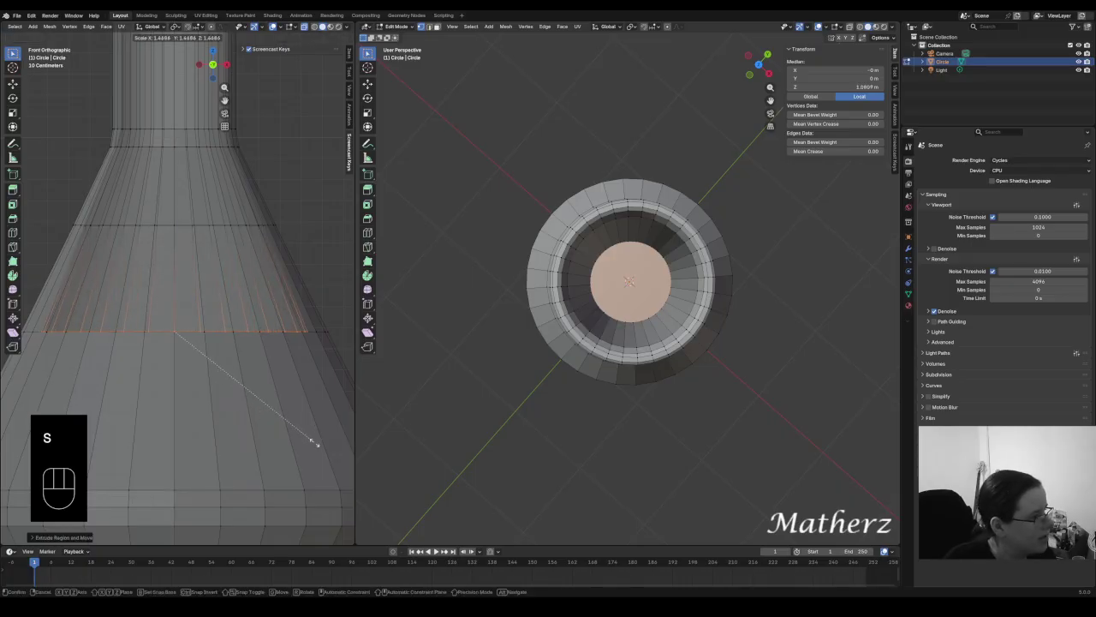
{"action": "left_click", "coordinate": [313, 442]}
Extrude the inner face down about 0.72 m to near the body's widest part and scale it outward to about 1.5
{"action": "middle_click_drag", "start_coordinate": [268, 443], "coordinate": [258, 246], "text": "shift"}
{"action": "scroll", "coordinate": [232, 233], "scroll_direction": "down", "scroll_amount": 2}
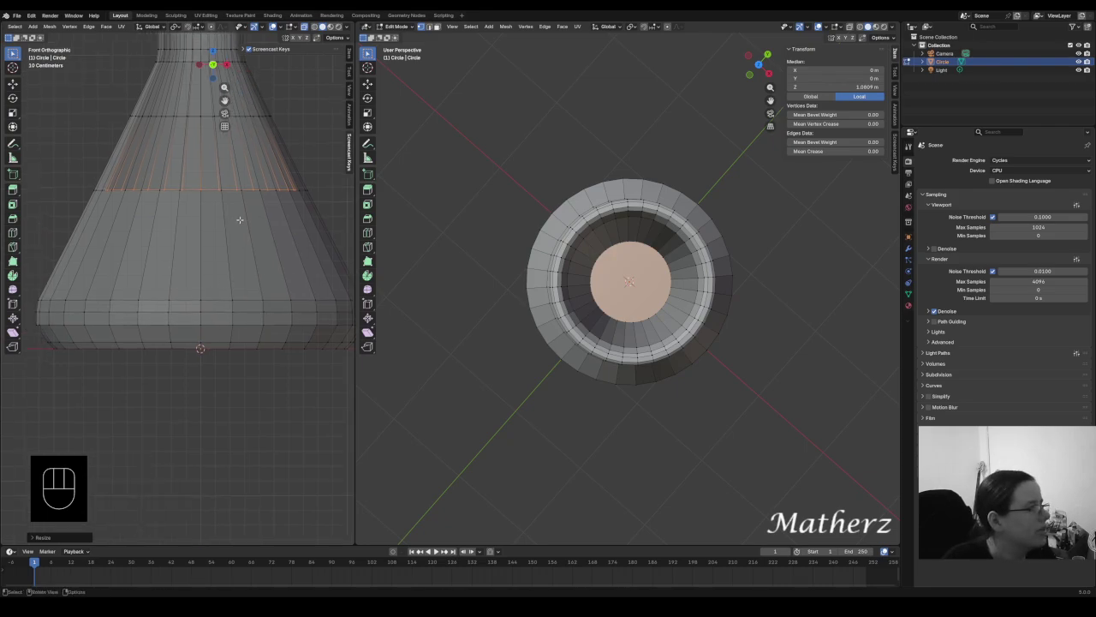
{"action": "key", "text": "e"}
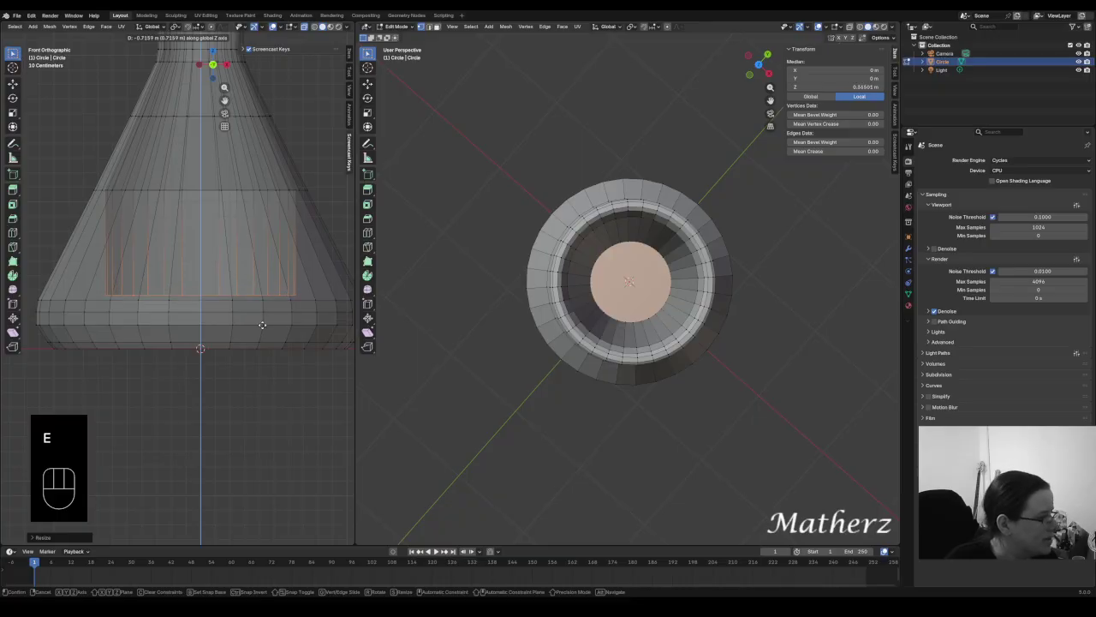
{"action": "left_click", "coordinate": [262, 324]}
{"action": "key", "text": "s"}
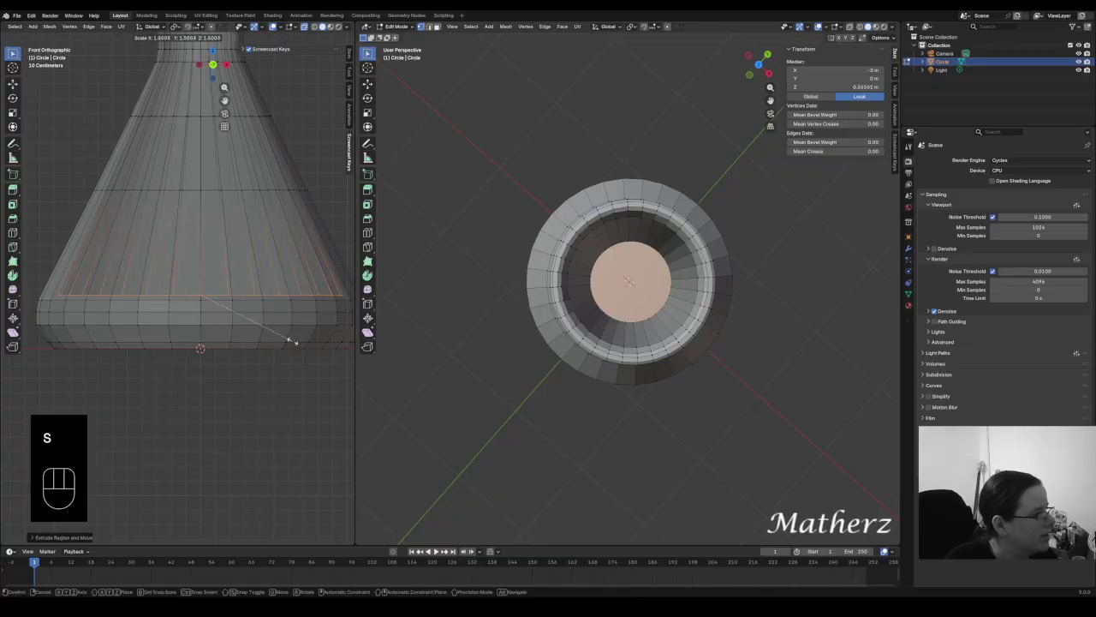
{"action": "left_click", "coordinate": [292, 341]}
Extrude the inner face down about 0.12 m past the body's widest part and scale it outward to about 1.02
{"action": "key", "text": "e"}
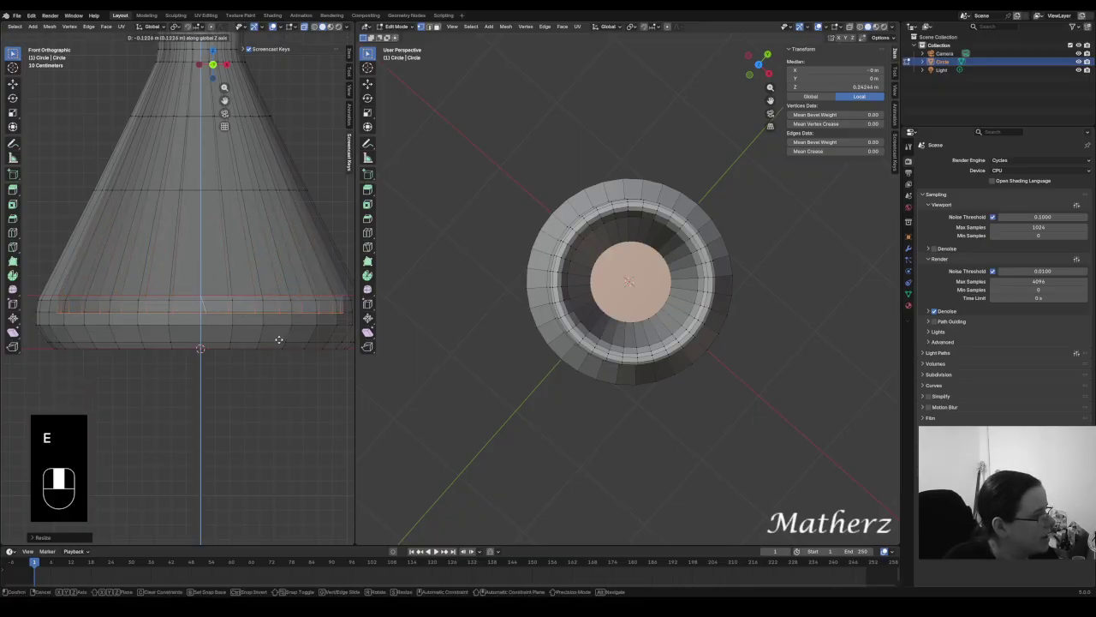
{"action": "left_click", "coordinate": [278, 339]}
{"action": "key", "text": "s"}
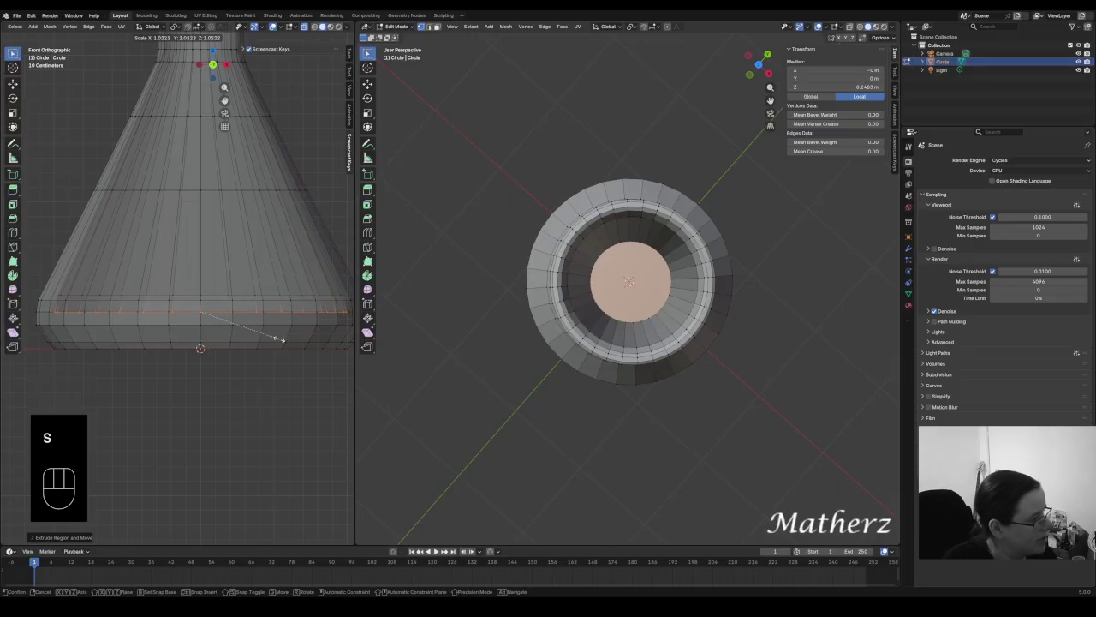
{"action": "left_click", "coordinate": [279, 336]}
Extrude the inner face down about 0.08 m into the lower body and scale it slightly inward to follow the outer wall
{"action": "key", "text": "e"}
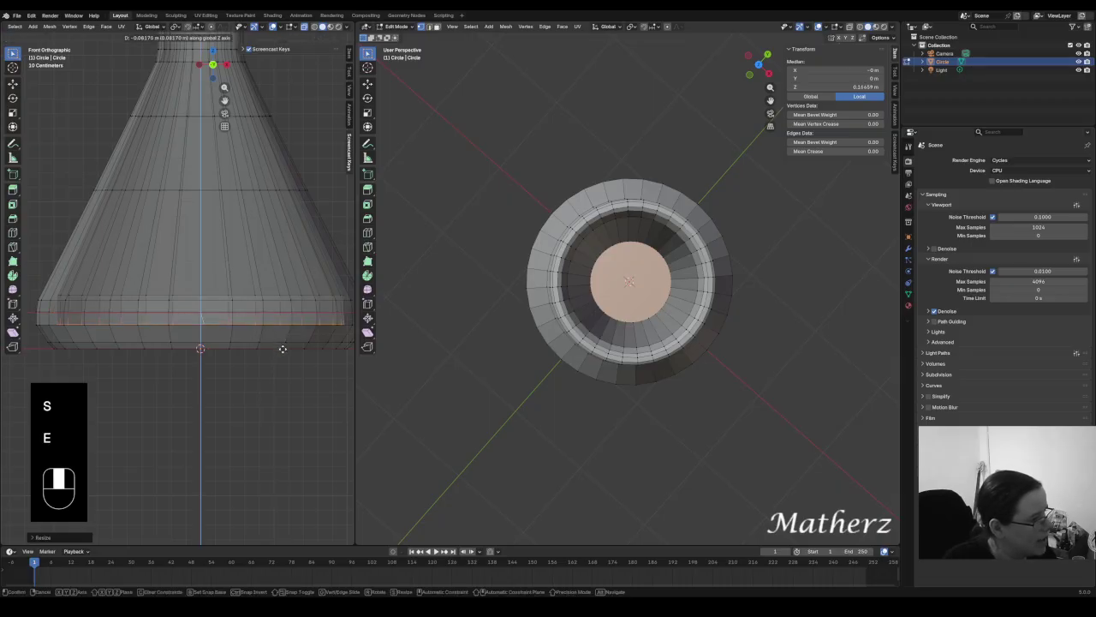
{"action": "left_click", "coordinate": [283, 348]}
{"action": "key", "text": "s"}
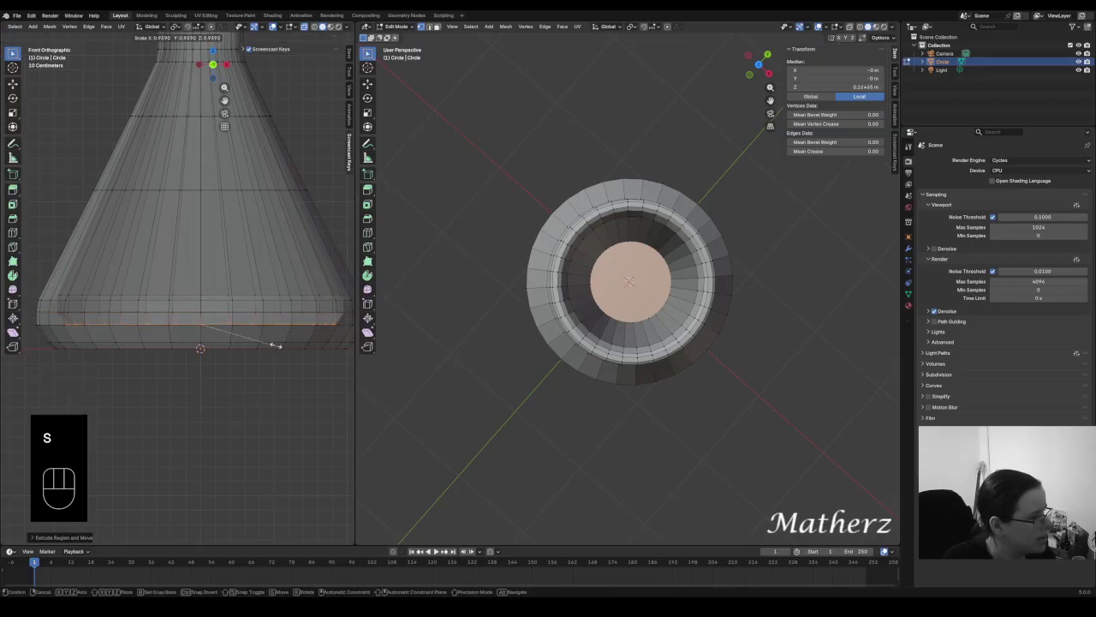
{"action": "left_click", "coordinate": [279, 347]}
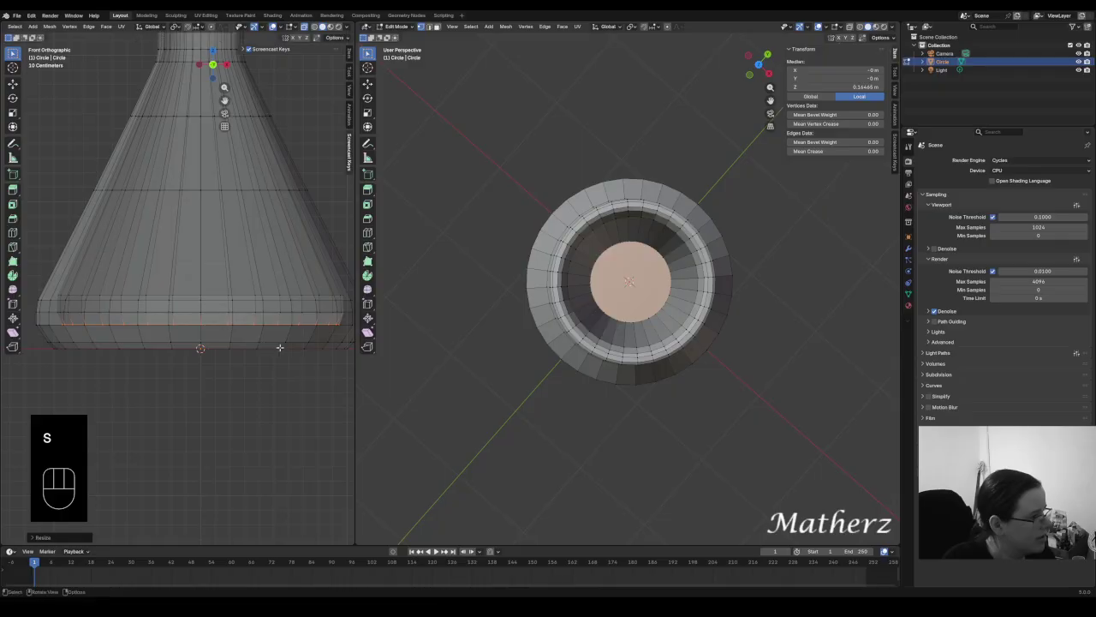
Extrude the inner face down about 0.07 m and scale it inward to just under 0.91 to follow the rounded bottom edge
{"action": "key", "text": "e"}
{"action": "left_click", "coordinate": [277, 355]}
{"action": "key", "text": "s"}
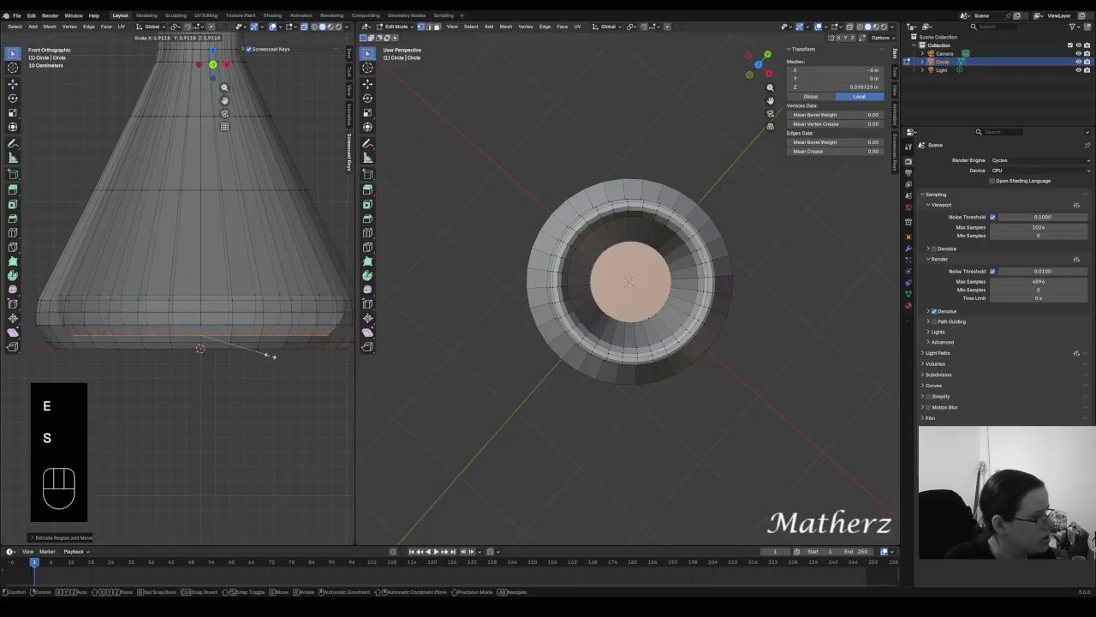
{"action": "left_click", "coordinate": [266, 351]}
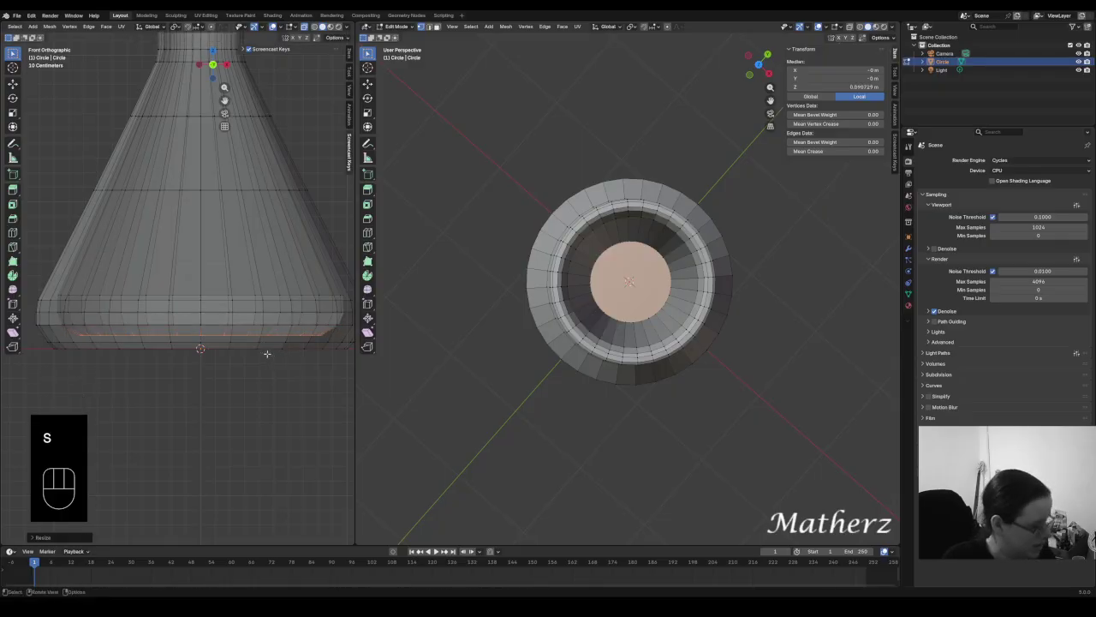
Extrude the inner face down about 0.04 m to just above the base and scale it inward to about 0.67
{"action": "key", "text": "e"}
{"action": "left_click", "coordinate": [272, 359]}
{"action": "key", "text": "s"}
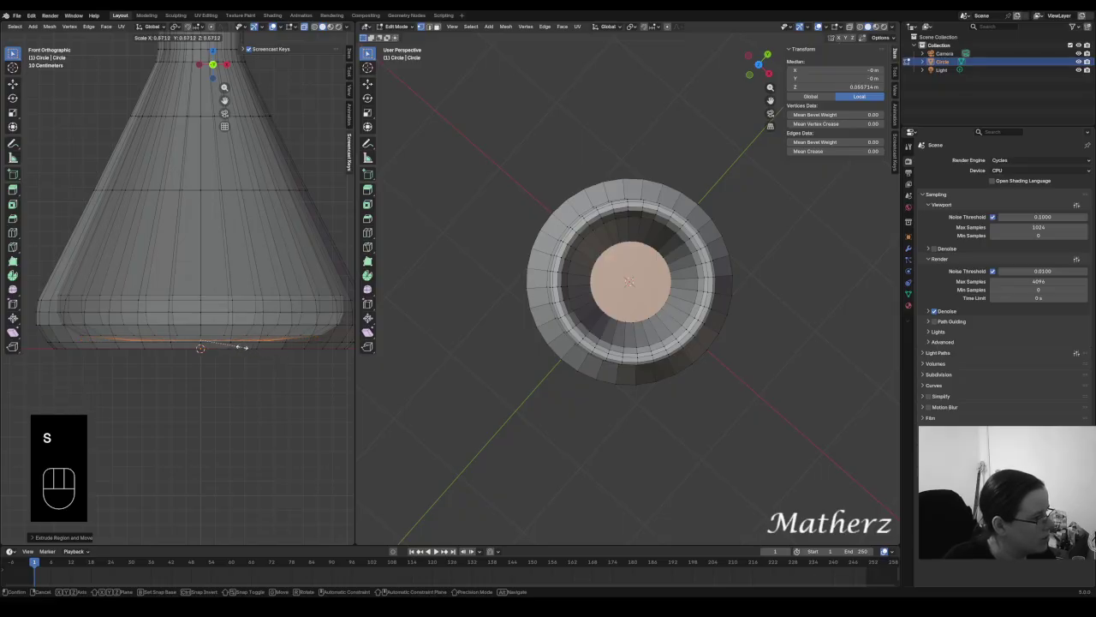
{"action": "left_click", "coordinate": [242, 346]}
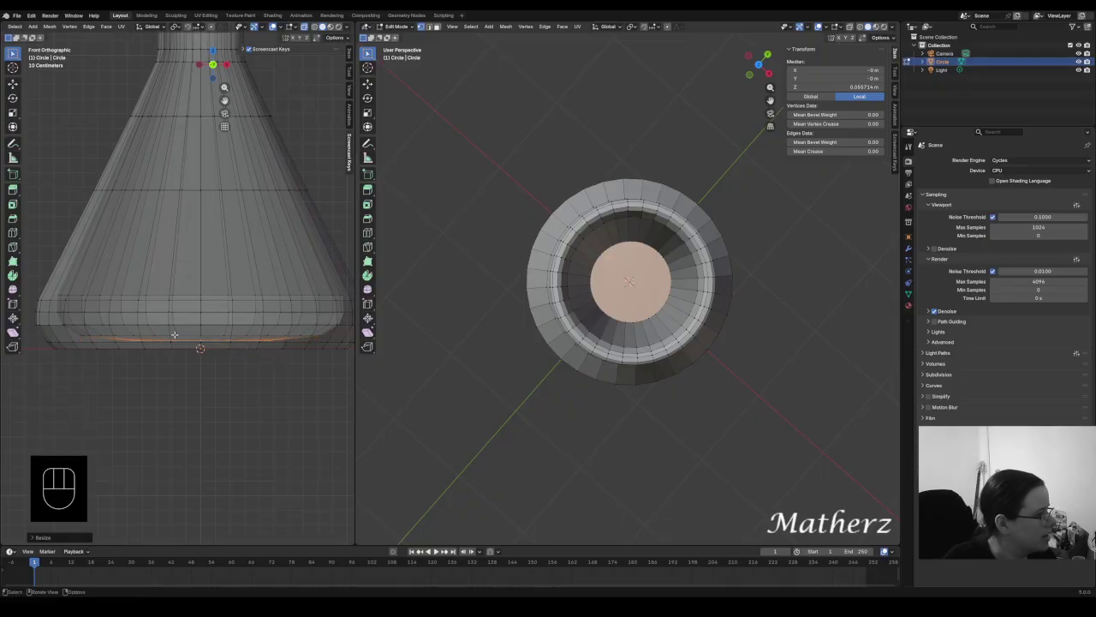
Select the flask's outer bottom face in face select mode and extrude it down about 0.03 m
{"action": "middle_click_drag", "start_coordinate": [675, 366], "coordinate": [691, 309]}
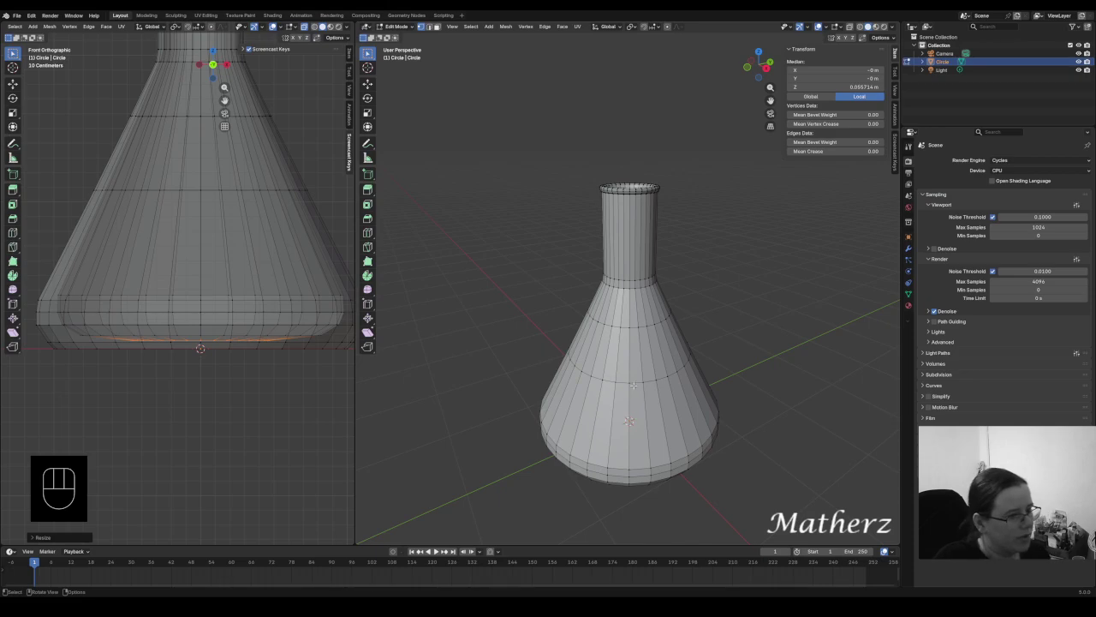
{"action": "middle_click_drag", "start_coordinate": [633, 386], "coordinate": [707, 274], "text": "shift"}
{"action": "left_click", "coordinate": [695, 323]}
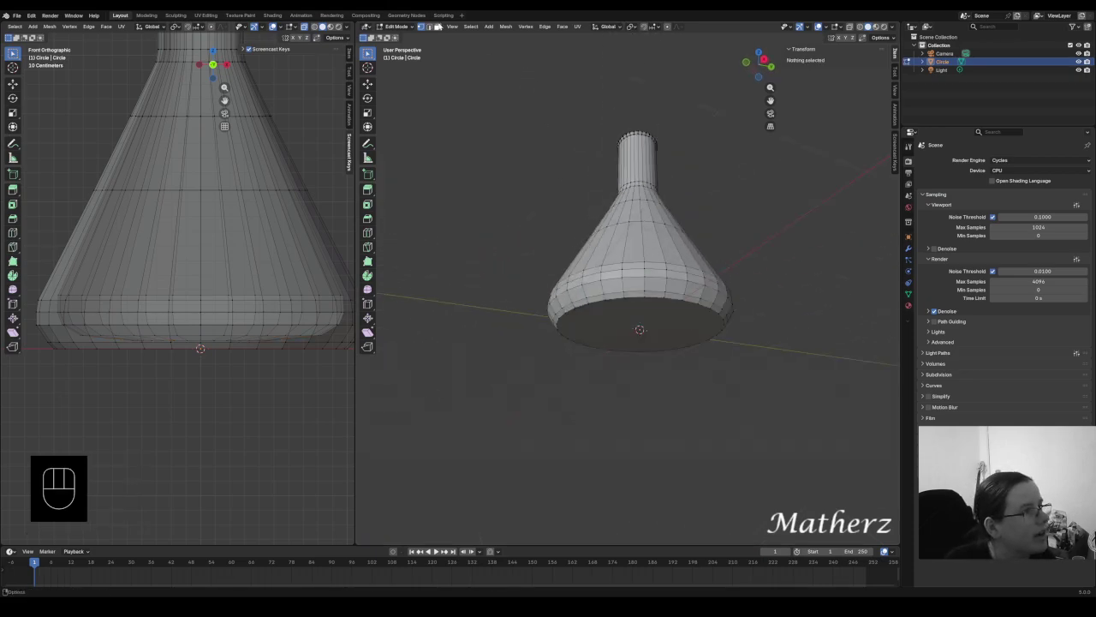
{"action": "left_click", "coordinate": [438, 27]}
{"action": "left_click", "coordinate": [668, 321]}
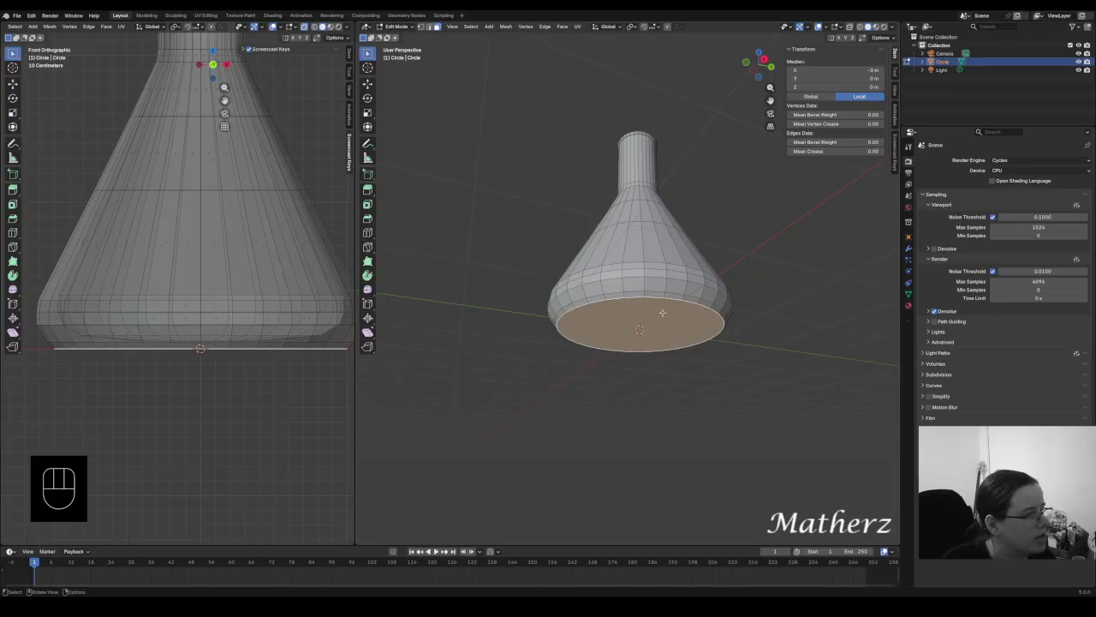
{"action": "scroll", "coordinate": [185, 260], "scroll_direction": "down", "scroll_amount": 2}
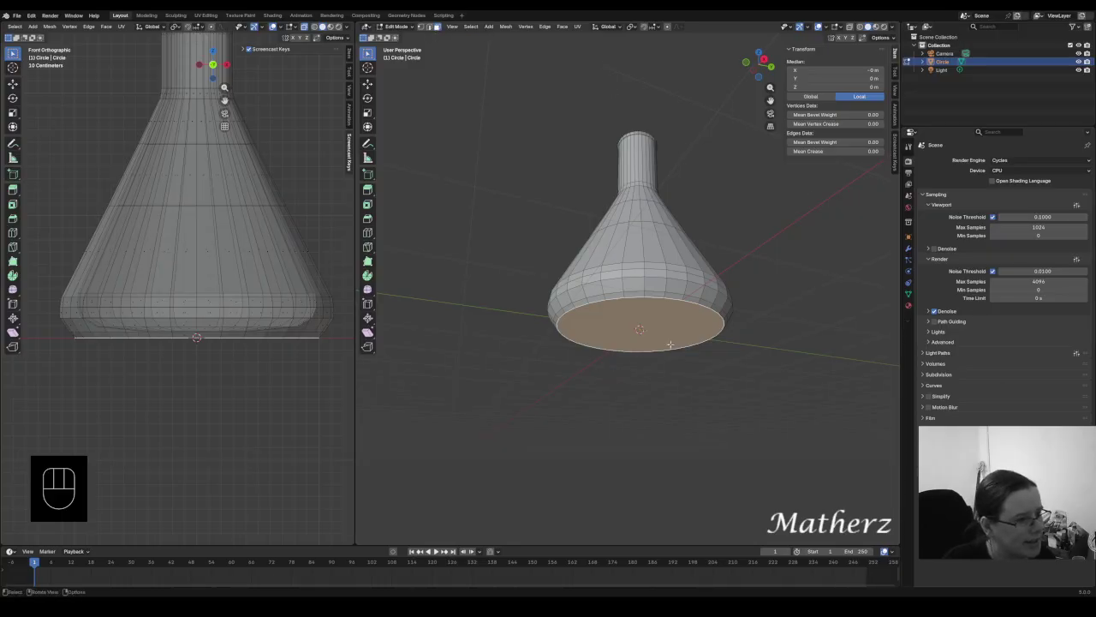
{"action": "scroll", "coordinate": [671, 345], "scroll_direction": "up", "scroll_amount": 4}
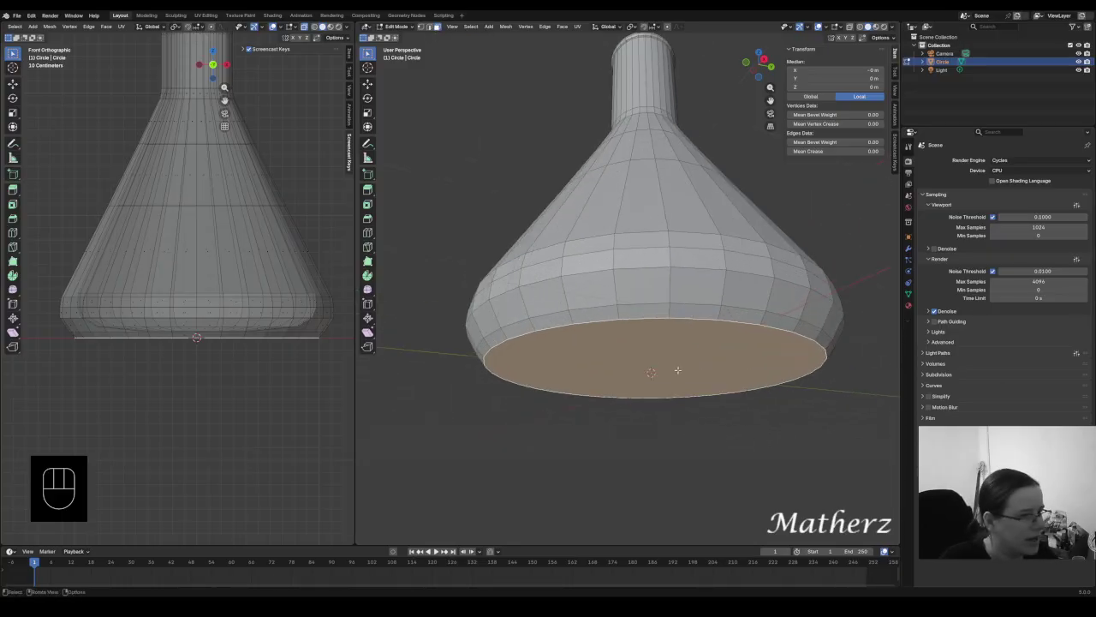
{"action": "key", "text": "e"}
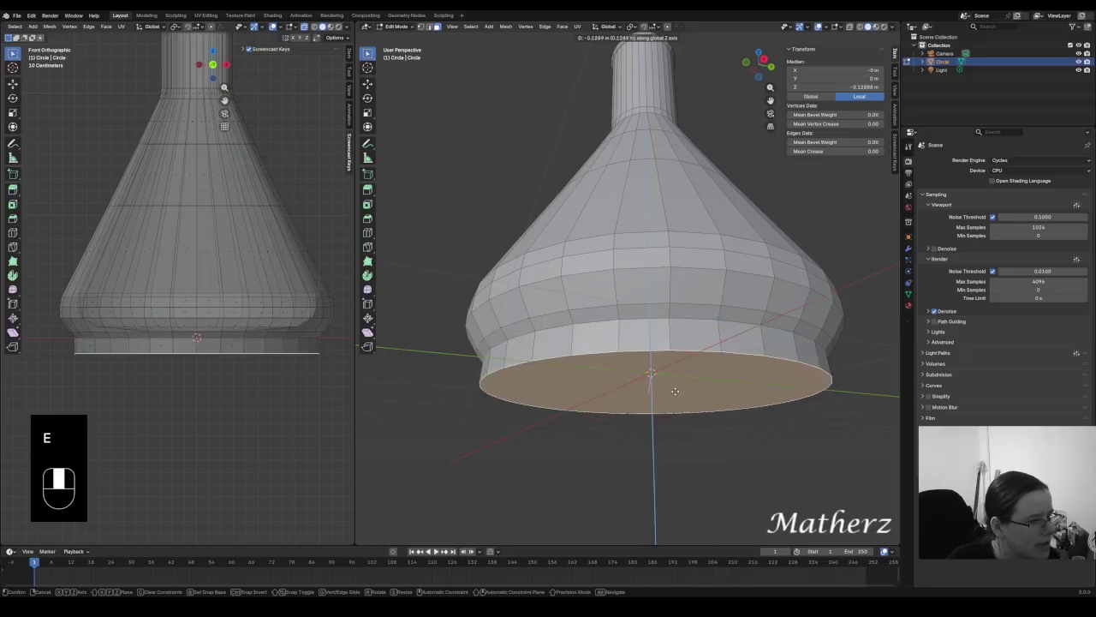
{"action": "left_click", "coordinate": [673, 375]}
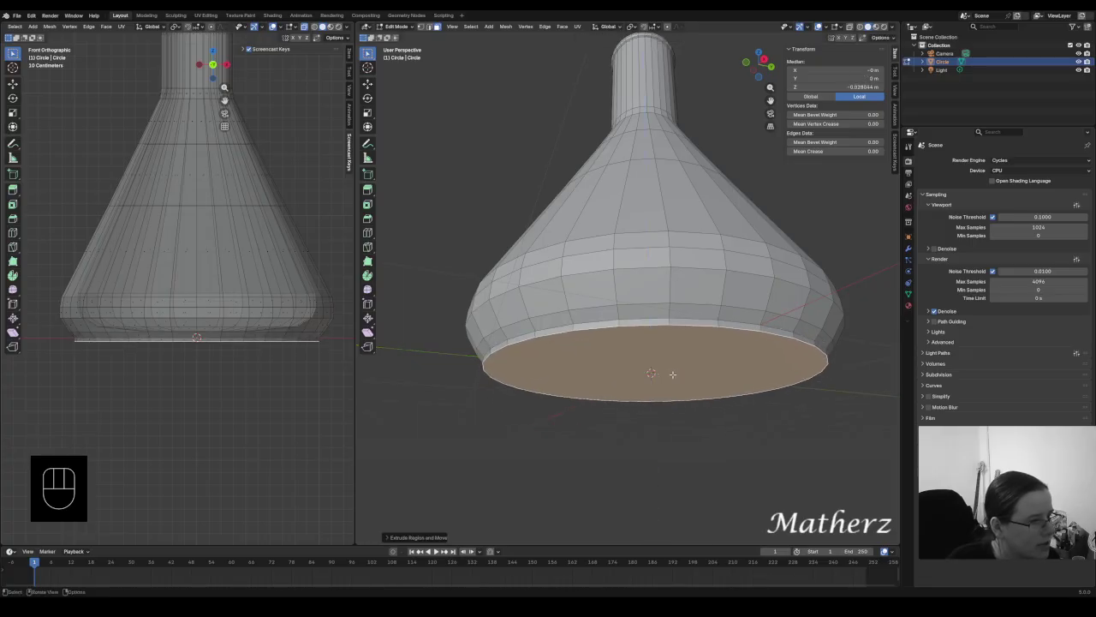
Extrude the bottom face down about 0.02 m and scale it outward to about 1.1 to start a flared foot
{"action": "key", "text": "e"}
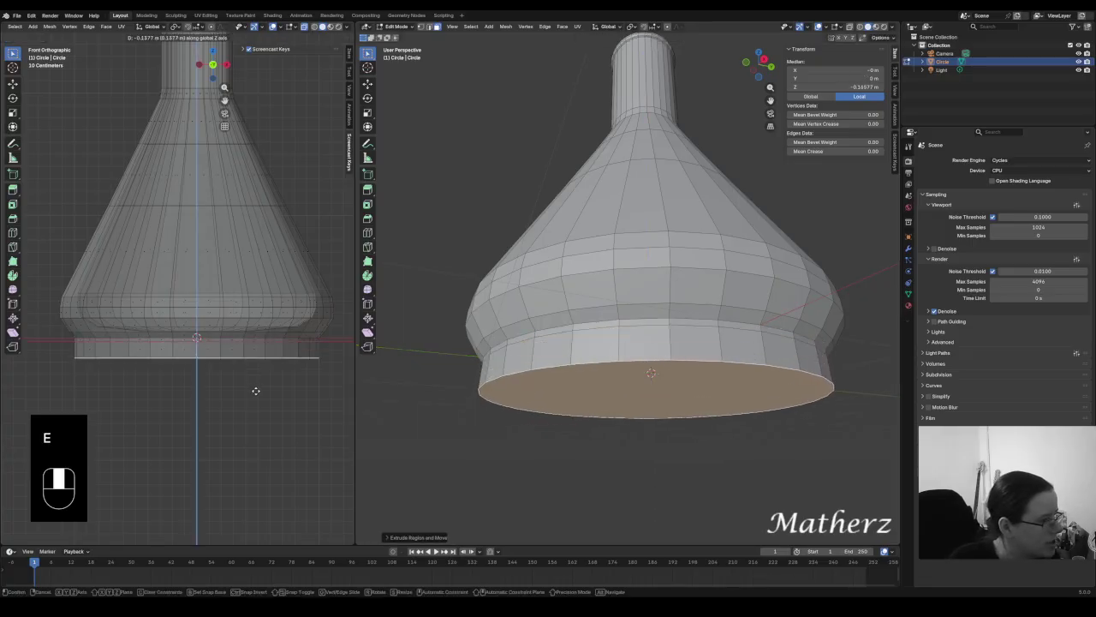
{"action": "left_click", "coordinate": [256, 377]}
{"action": "key", "text": "s"}
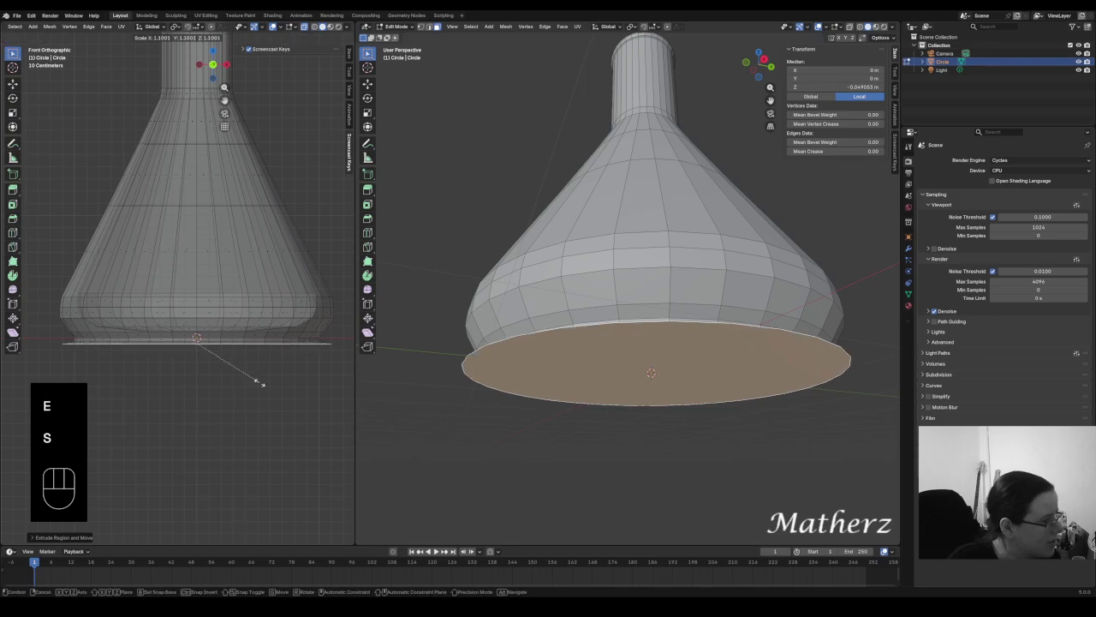
{"action": "left_click", "coordinate": [258, 382]}
Extrude the bottom face down about 0.04 m and scale it outward to about 1.09 to widen the foot
{"action": "key", "text": "e"}
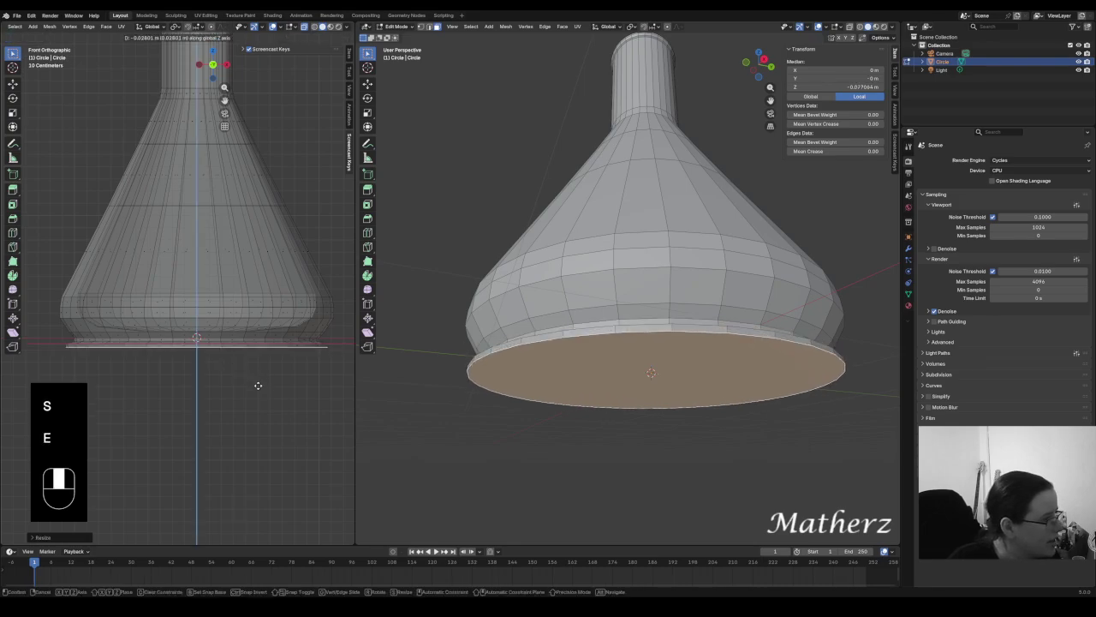
{"action": "left_click", "coordinate": [255, 386]}
{"action": "key", "text": "s"}
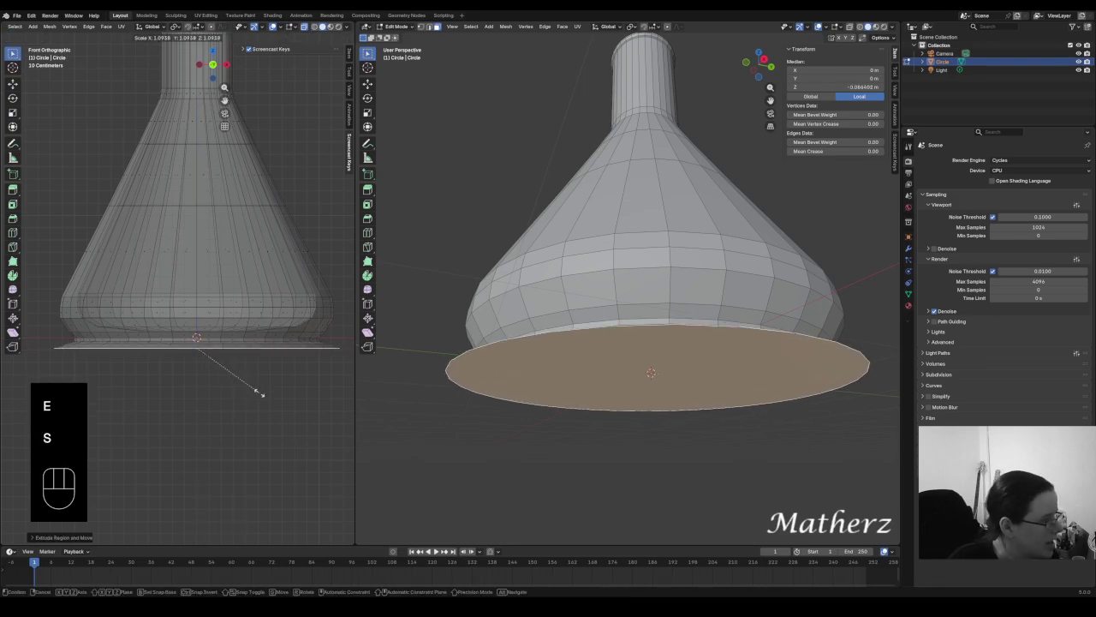
{"action": "left_click", "coordinate": [258, 390]}
Extrude the bottom face straight down twice, by about 0.03 m and about 0.07 m, to form the foot's rim
{"action": "key", "text": "e"}
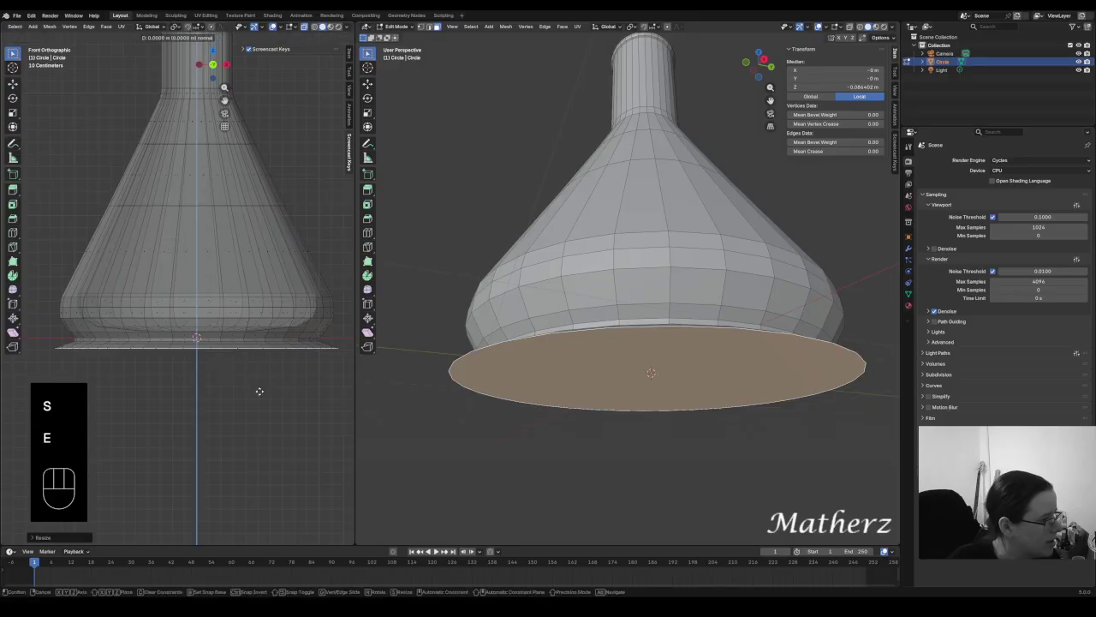
{"action": "left_click", "coordinate": [258, 393]}
{"action": "key", "text": "e"}
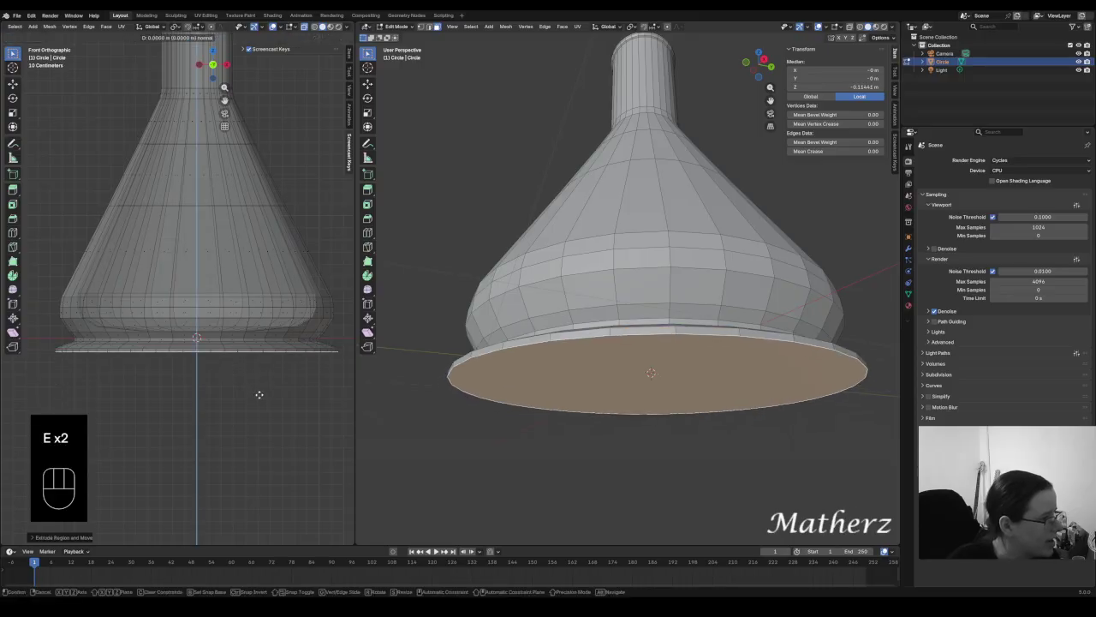
{"action": "left_click", "coordinate": [258, 402]}
Scale the bottom face slightly inward and move it up about 0.03 m along Z to thin the foot's rim
{"action": "key", "text": "s"}
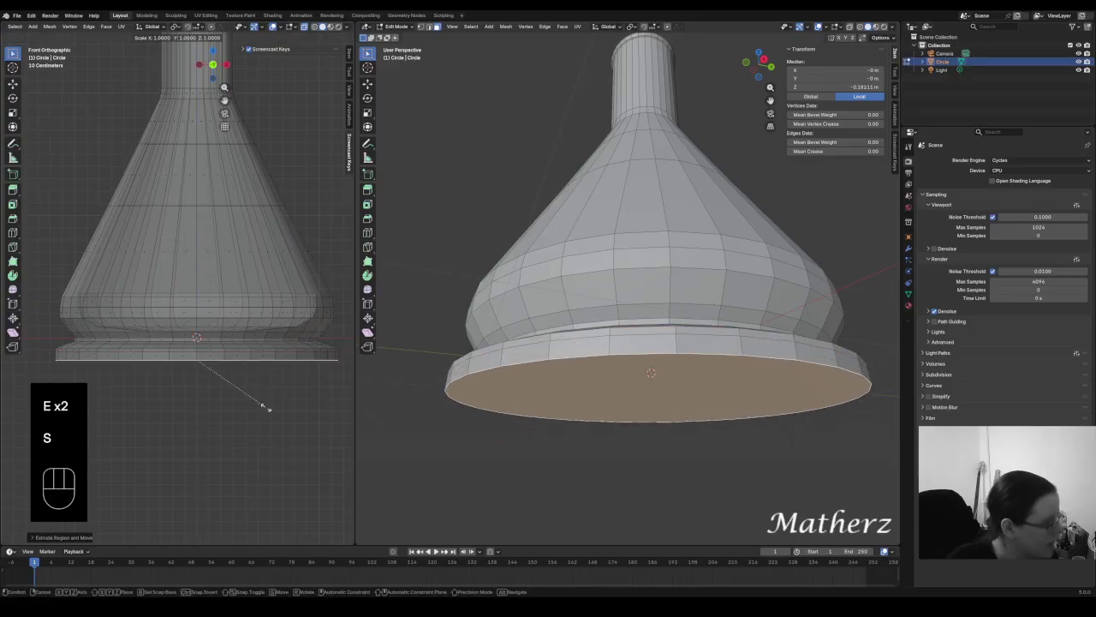
{"action": "left_click", "coordinate": [263, 406]}
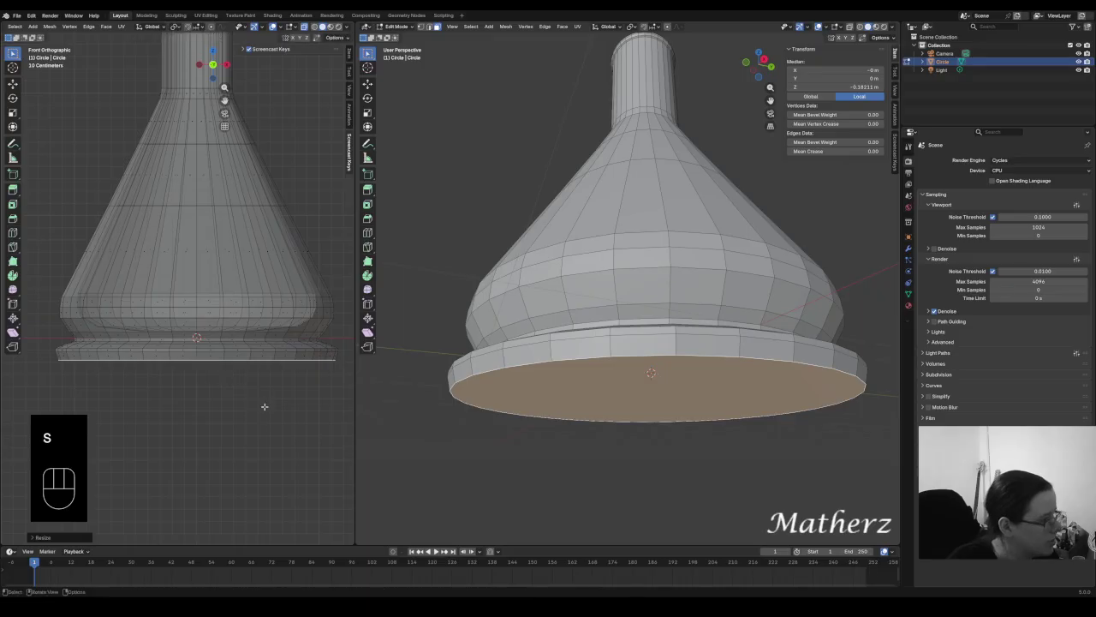
{"action": "key", "text": "g"}
{"action": "key", "text": "z"}
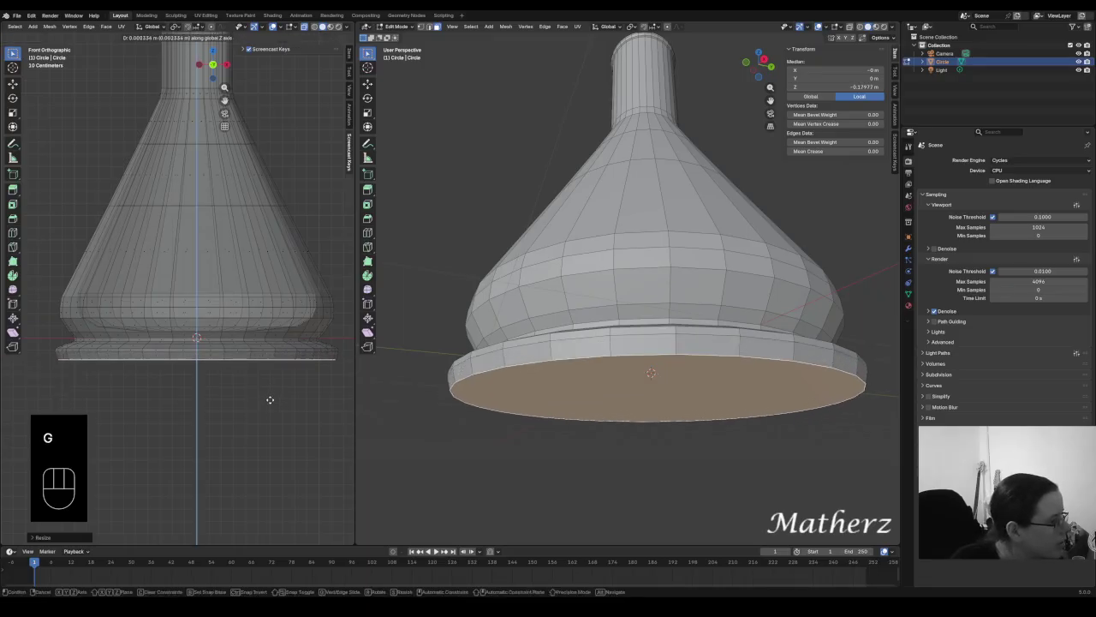
{"action": "left_click", "coordinate": [266, 396]}
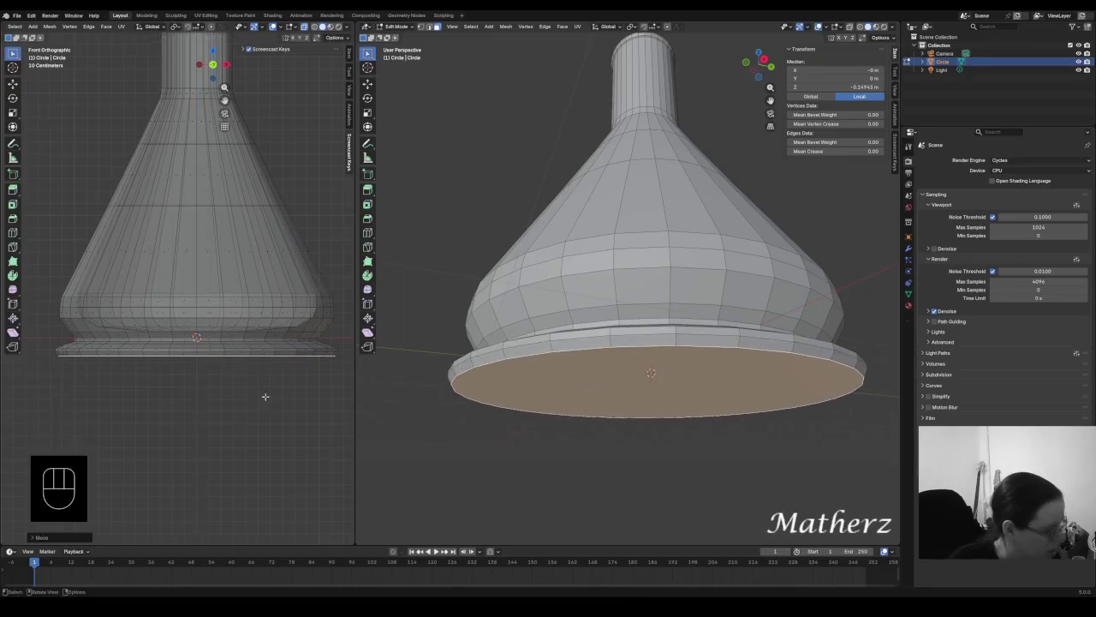
Extrude the bottom face down about 0.03 m and scale it inward to about 0.91 to round the foot's lower edge
{"action": "key", "text": "e"}
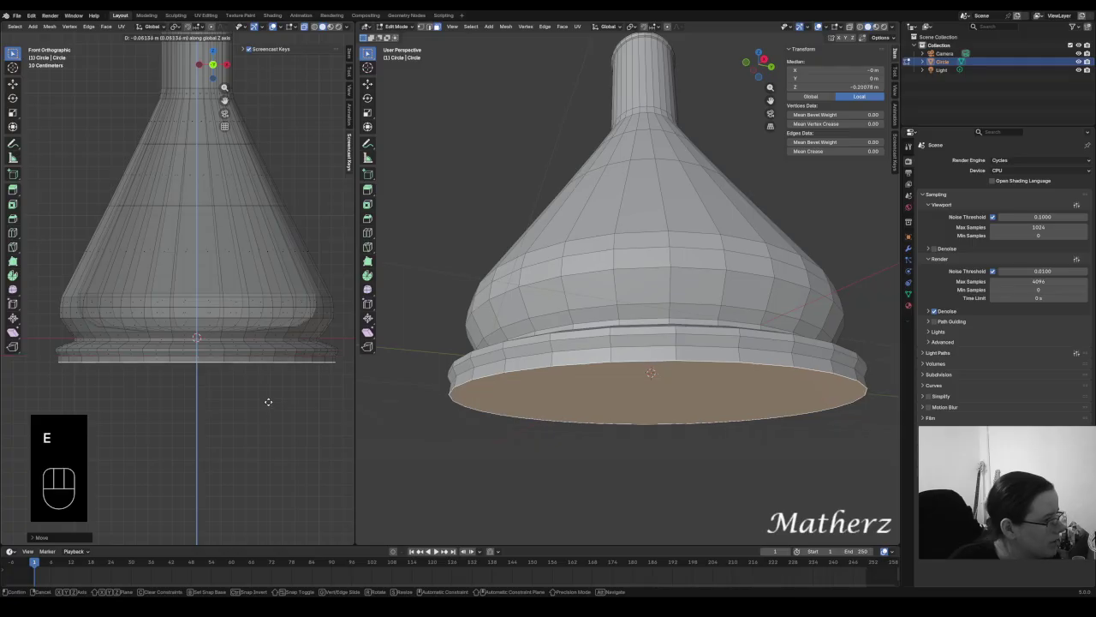
{"action": "left_click", "coordinate": [270, 400]}
{"action": "key", "text": "s"}
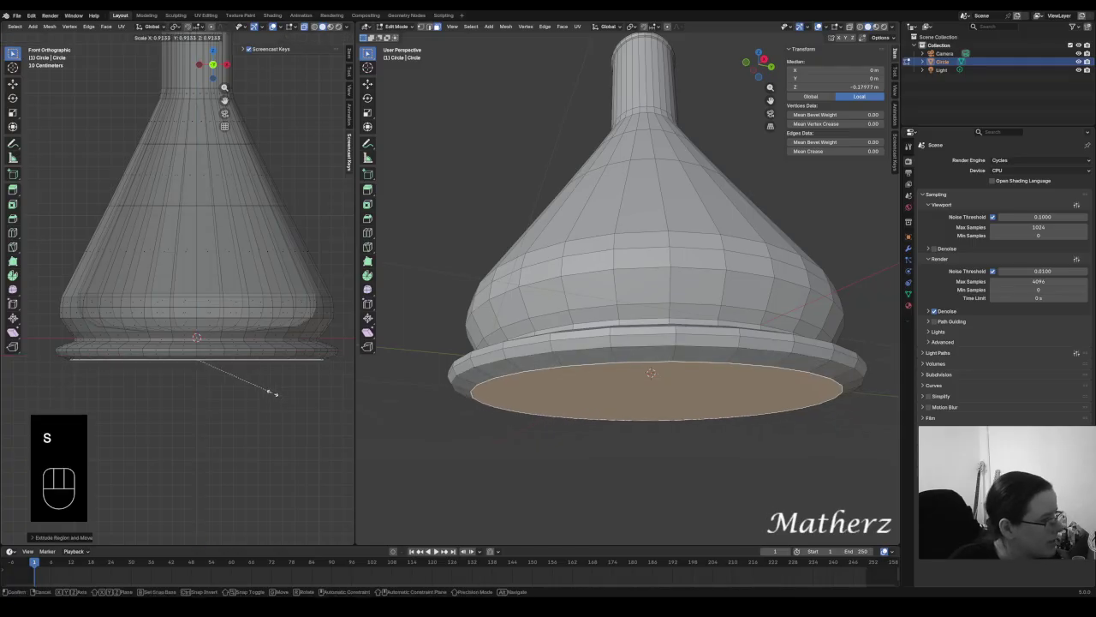
{"action": "left_click", "coordinate": [270, 393]}
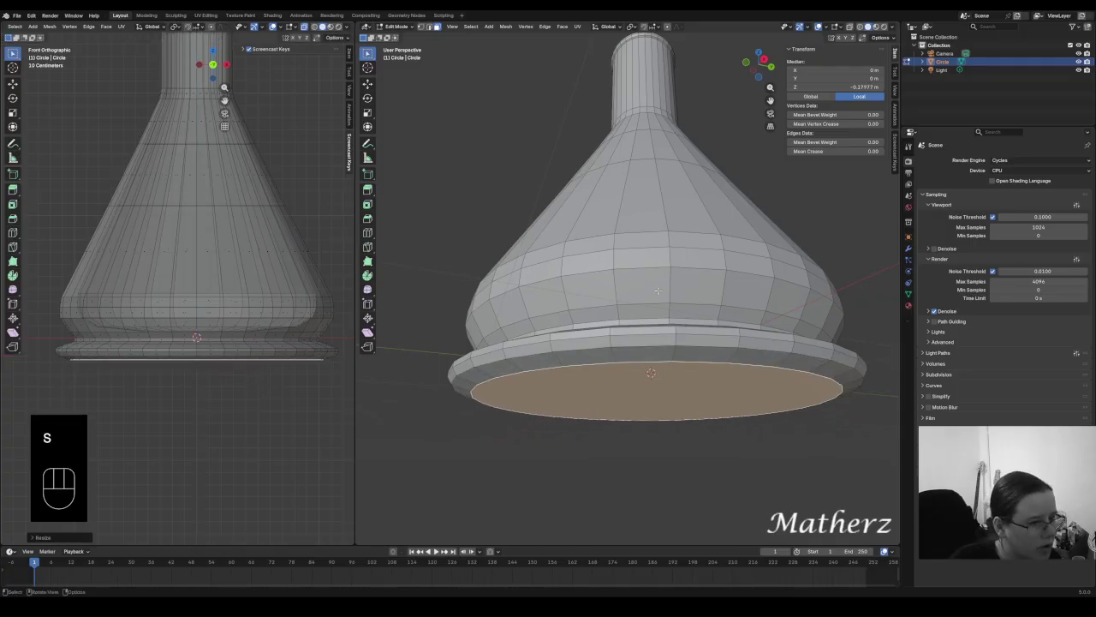
Extrude the bottom face in place and scale it inward to about 0.83 to form a flat ring under the foot
{"action": "key", "text": "e"}
{"action": "left_click", "coordinate": [661, 480]}
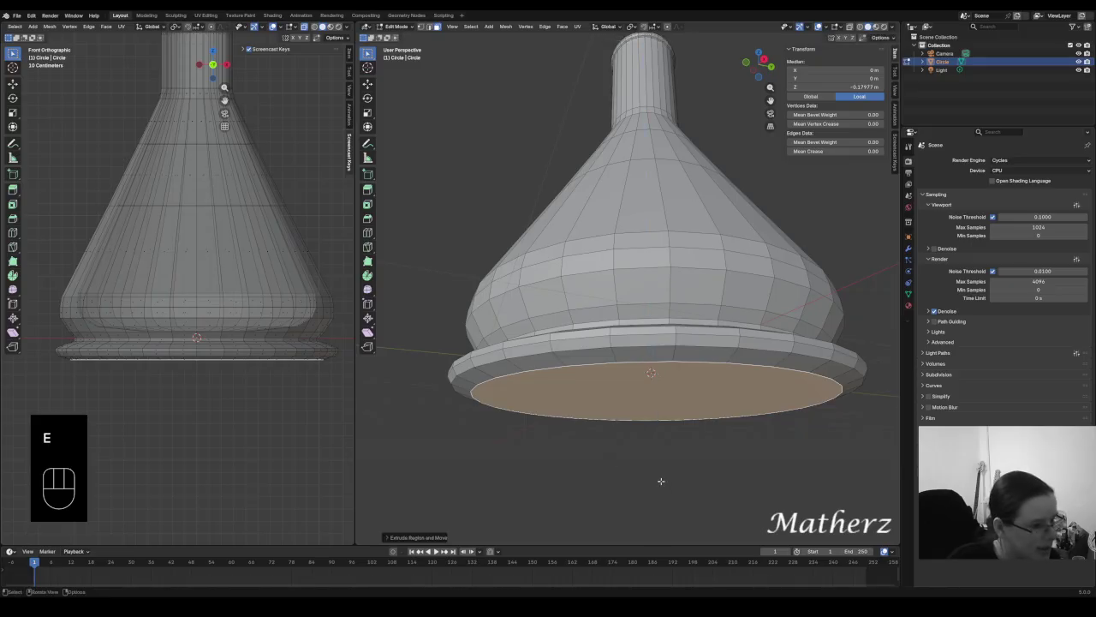
{"action": "key", "text": "s"}
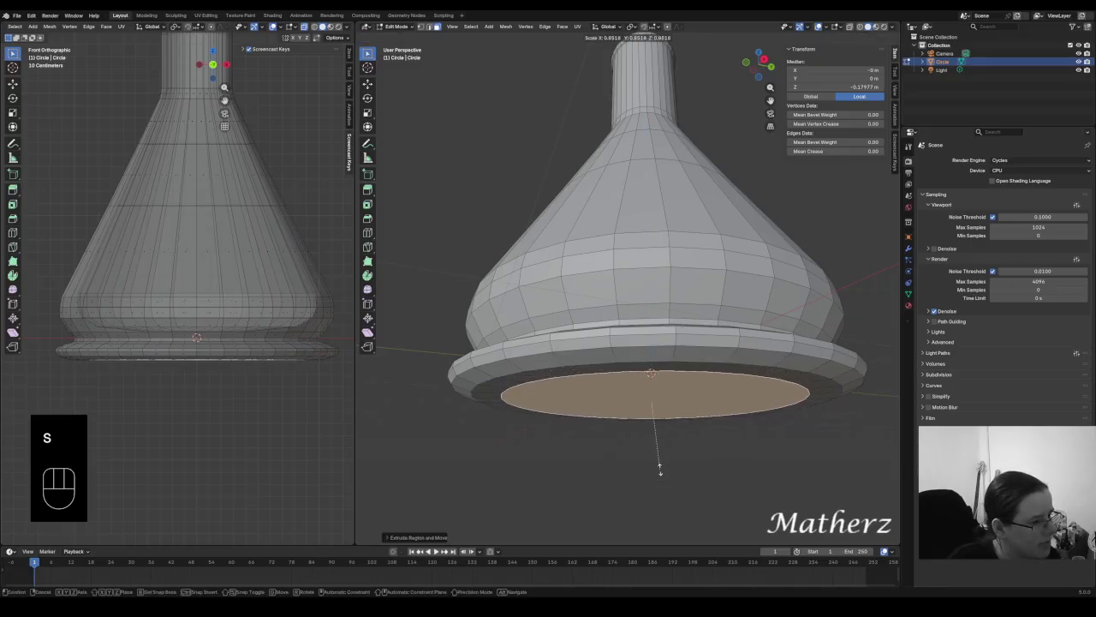
{"action": "left_click", "coordinate": [660, 469]}
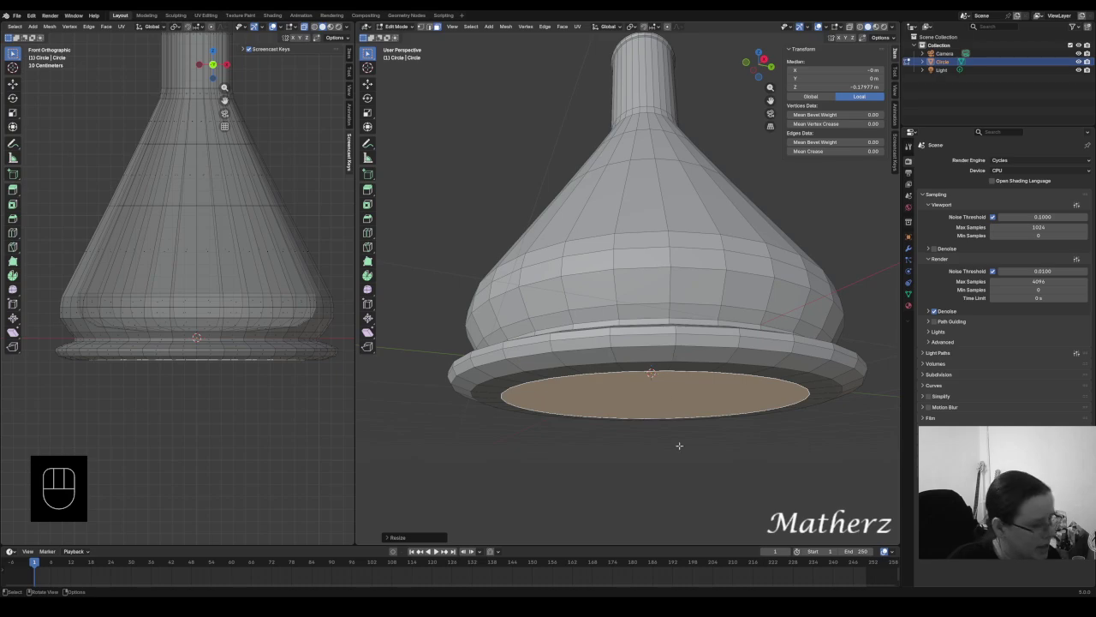
Extrude the bottom face up about 0.07 m, scale it inward to about 0.87, and extrude it up another 0.11 m to hollow the base
{"action": "key", "text": "e"}
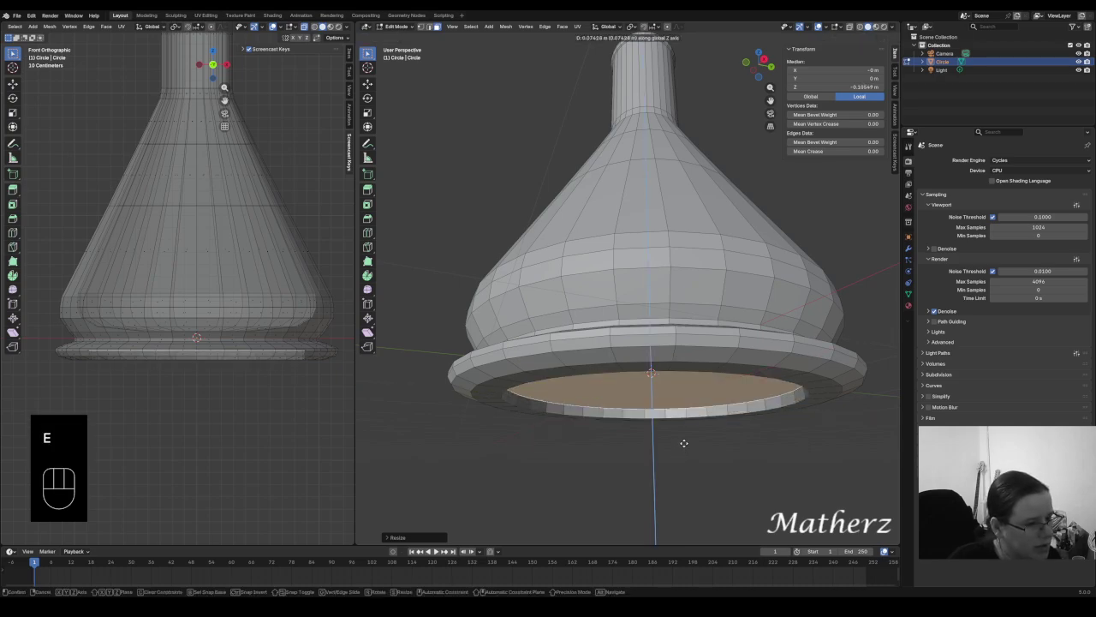
{"action": "left_click", "coordinate": [682, 443]}
{"action": "key", "text": "s"}
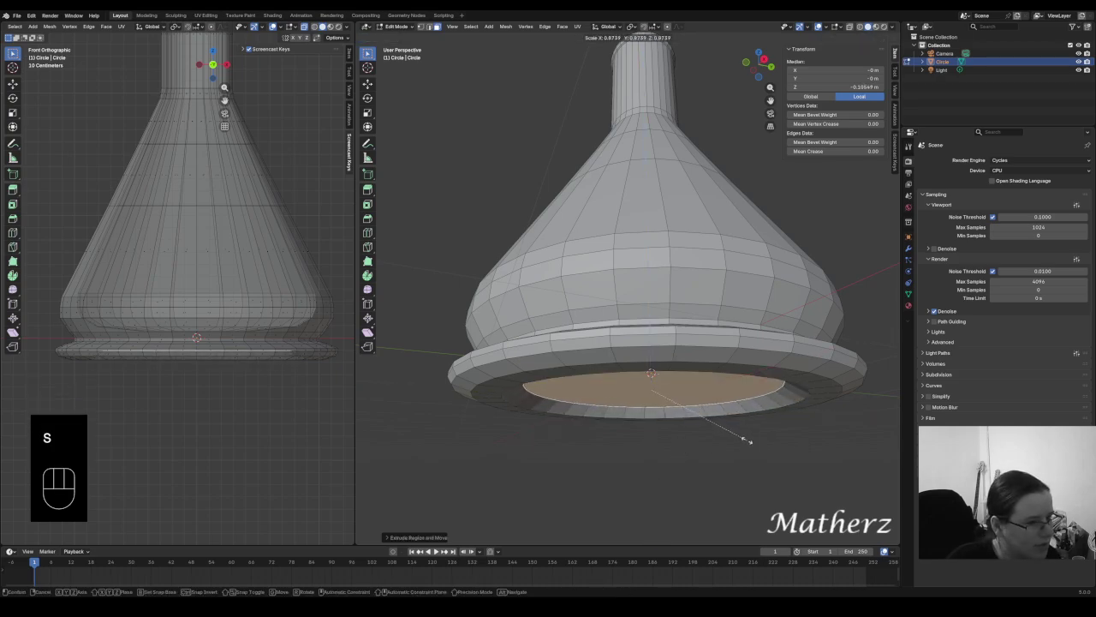
{"action": "left_click", "coordinate": [745, 440]}
{"action": "key", "text": "e"}
{"action": "left_click", "coordinate": [746, 424]}
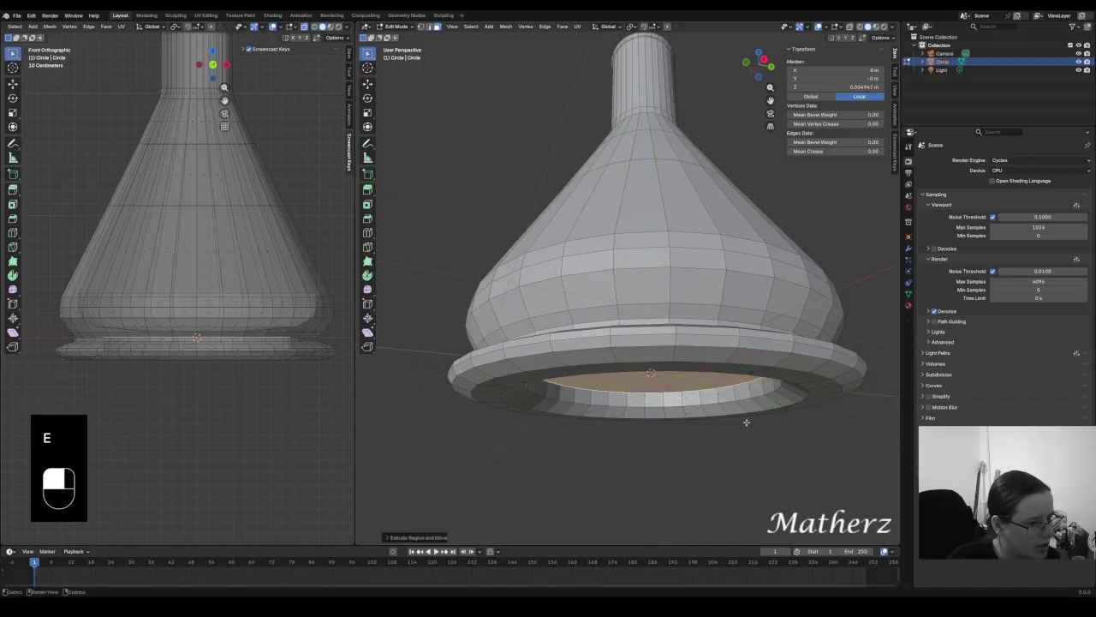
Scale the recessed bottom face inward and move it down about 0.05 m along Z to shape the foot's hollow
{"action": "key", "text": "s"}
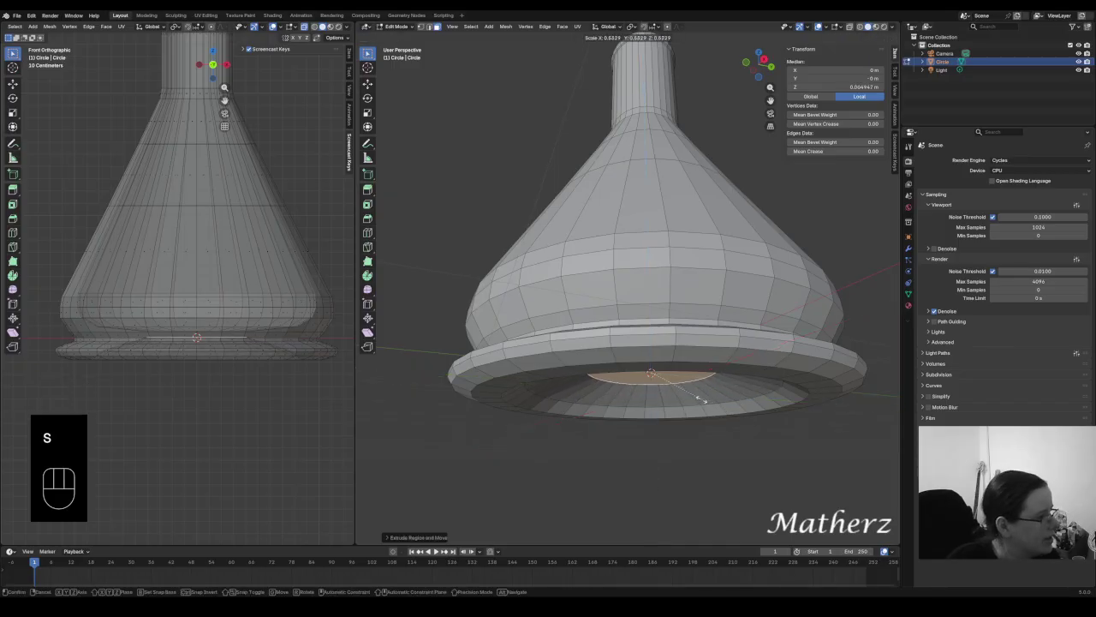
{"action": "left_click", "coordinate": [698, 395]}
{"action": "scroll", "coordinate": [223, 283], "scroll_direction": "up", "scroll_amount": 4}
{"action": "middle_click_drag", "start_coordinate": [231, 257], "coordinate": [249, 279], "text": "shift"}
{"action": "left_click_drag", "start_coordinate": [356, 175], "coordinate": [751, 195]}
{"action": "scroll", "coordinate": [488, 334], "scroll_direction": "down", "scroll_amount": 2}
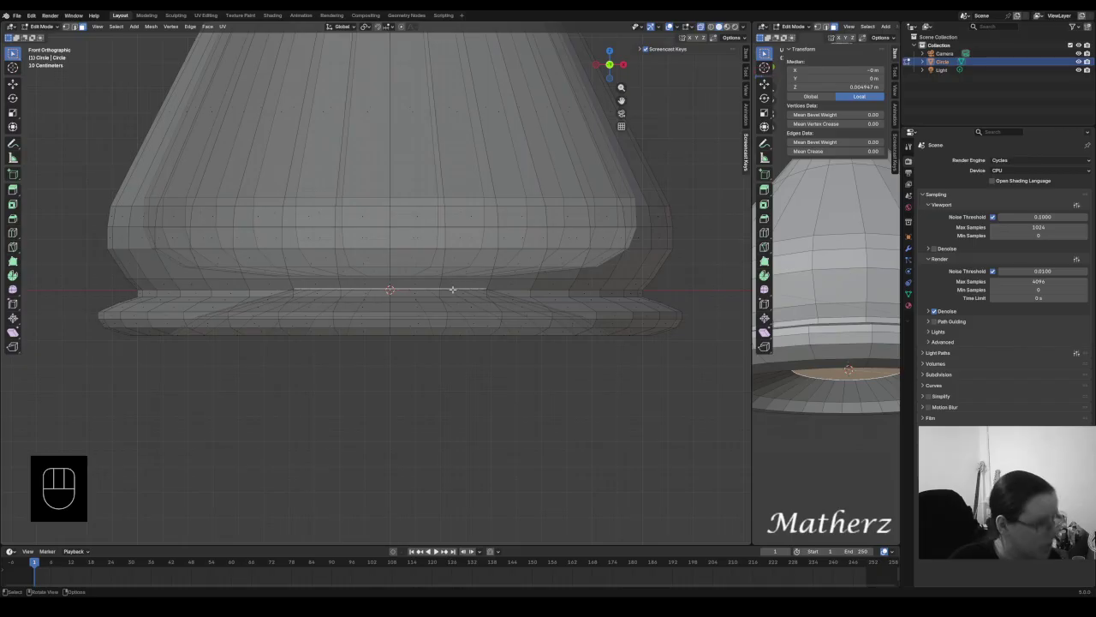
{"action": "key", "text": "g"}
{"action": "middle_click_drag", "start_coordinate": [452, 290], "coordinate": [456, 296]}
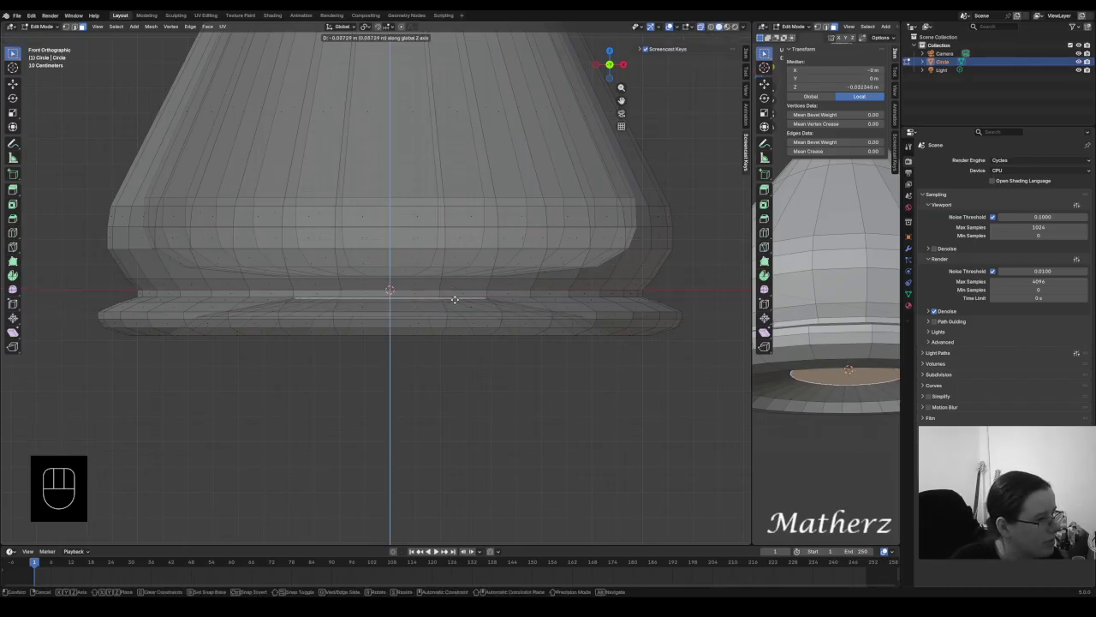
{"action": "left_click", "coordinate": [458, 301]}
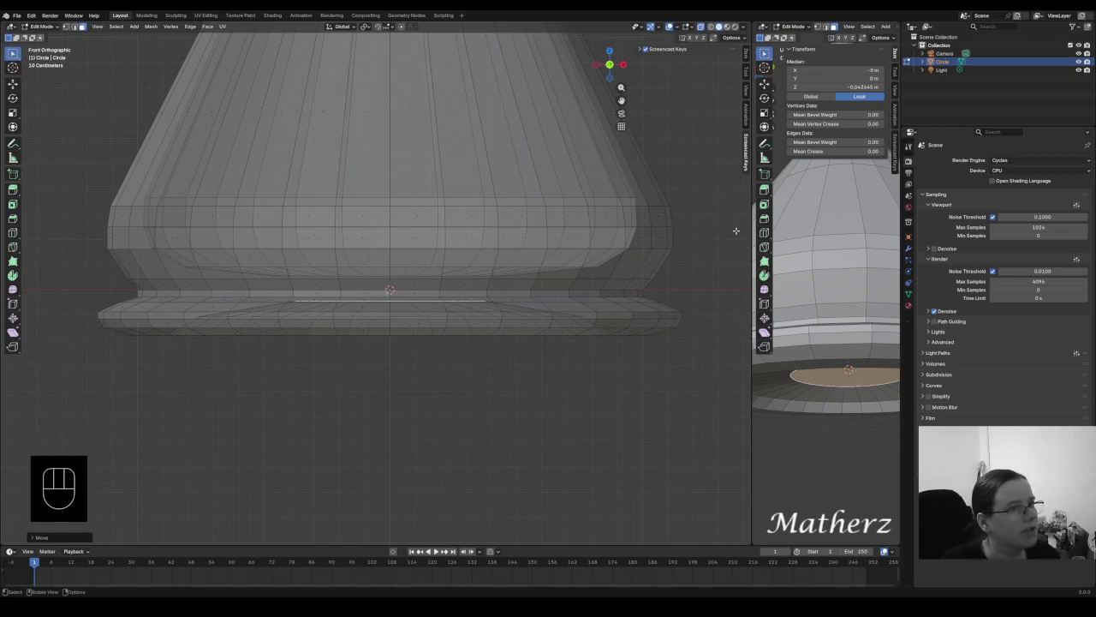
Return to Object Mode and shade the flask smooth
{"action": "left_click_drag", "start_coordinate": [752, 231], "coordinate": [680, 230]}
{"action": "scroll", "coordinate": [600, 239], "scroll_direction": "down", "scroll_amount": 5}
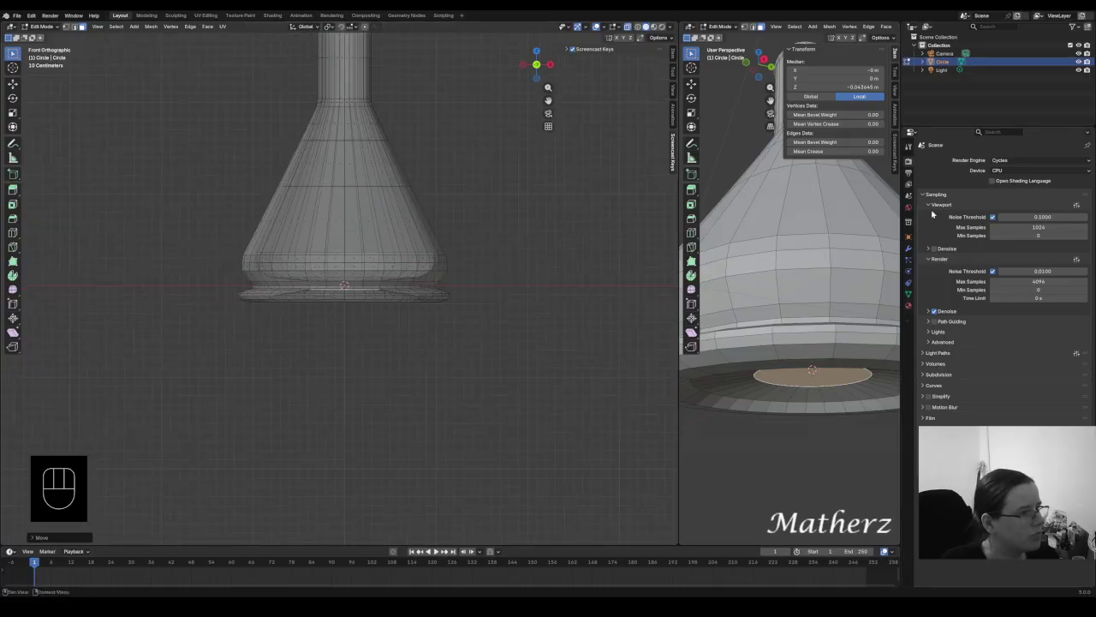
{"action": "left_click", "coordinate": [43, 27]}
{"action": "left_click", "coordinate": [47, 36]}
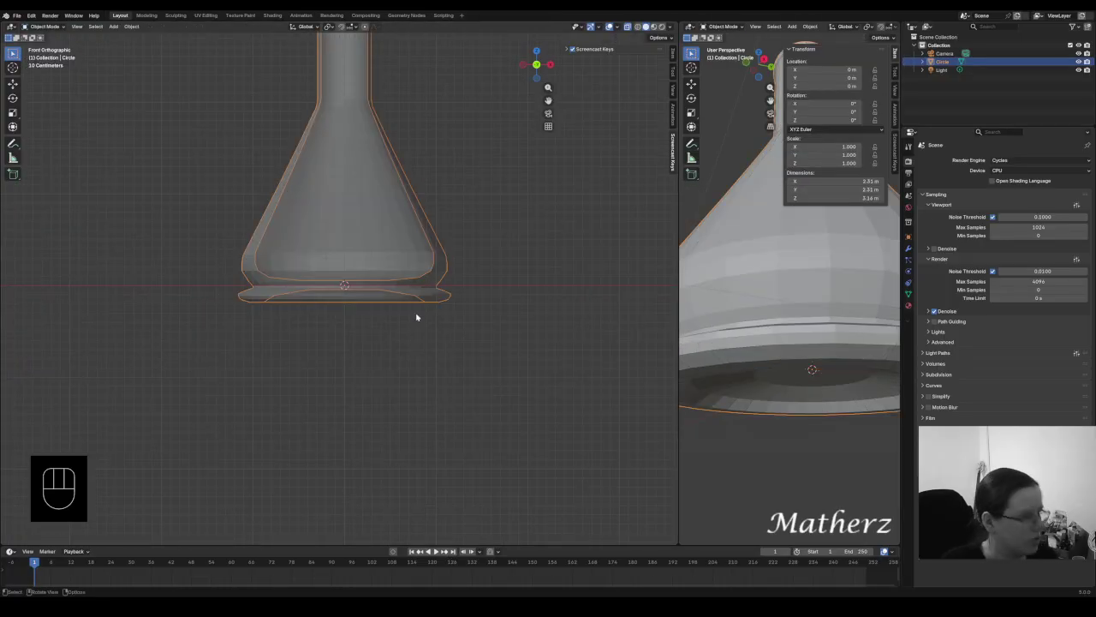
{"action": "middle_click_drag", "start_coordinate": [325, 172], "coordinate": [147, 286], "text": "shift"}
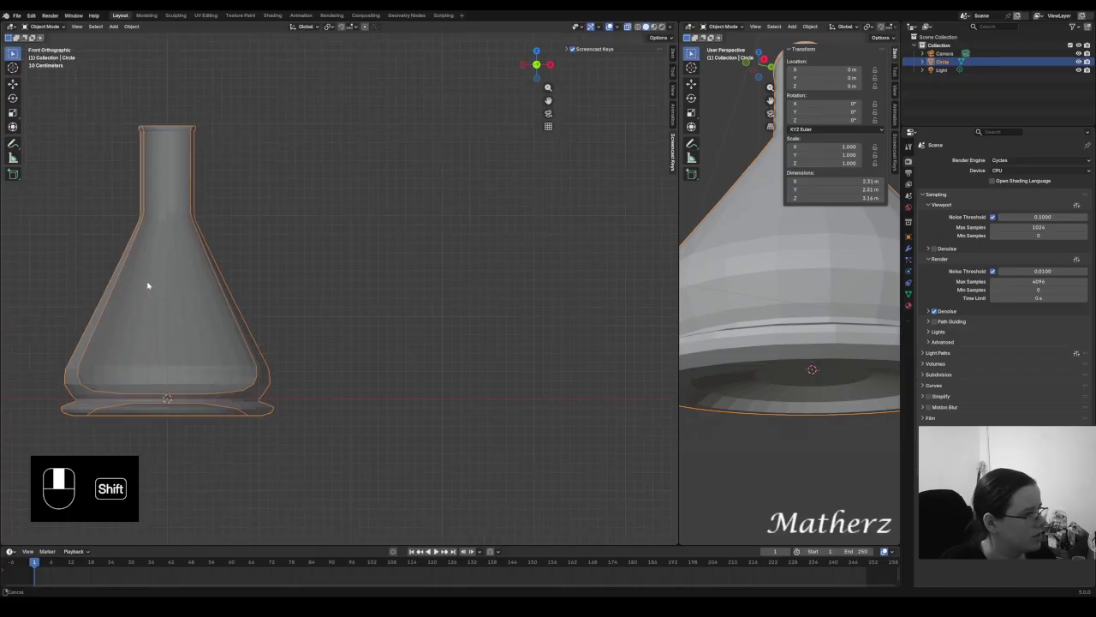
{"action": "left_click_drag", "start_coordinate": [679, 270], "coordinate": [259, 274]}
{"action": "middle_click_drag", "start_coordinate": [112, 289], "coordinate": [205, 261], "text": "shift"}
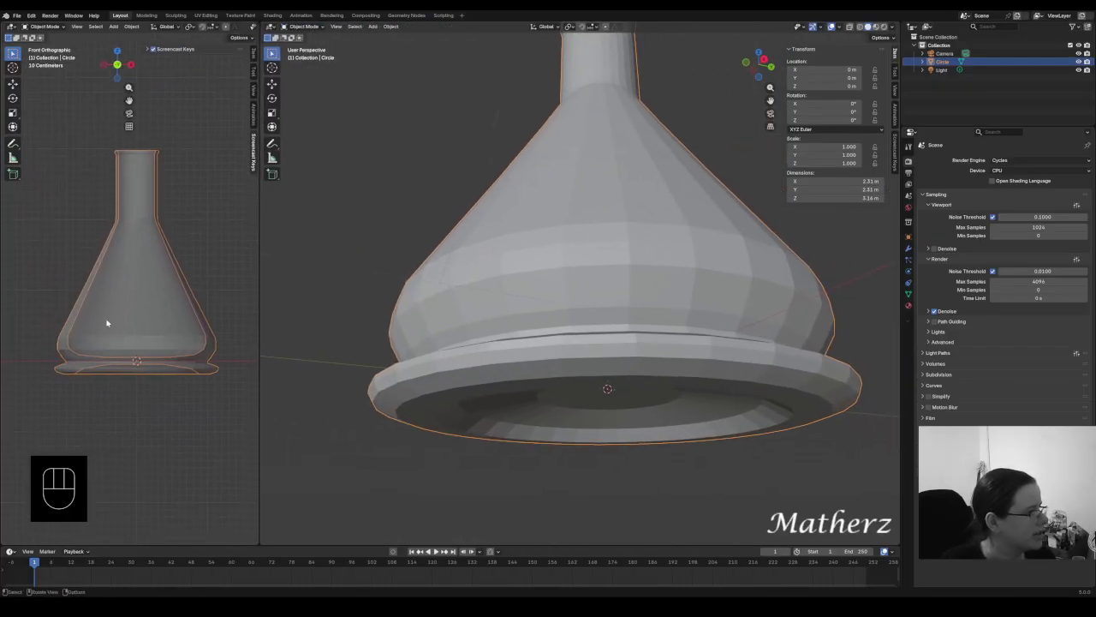
{"action": "scroll", "coordinate": [659, 277], "scroll_direction": "down", "scroll_amount": 4}
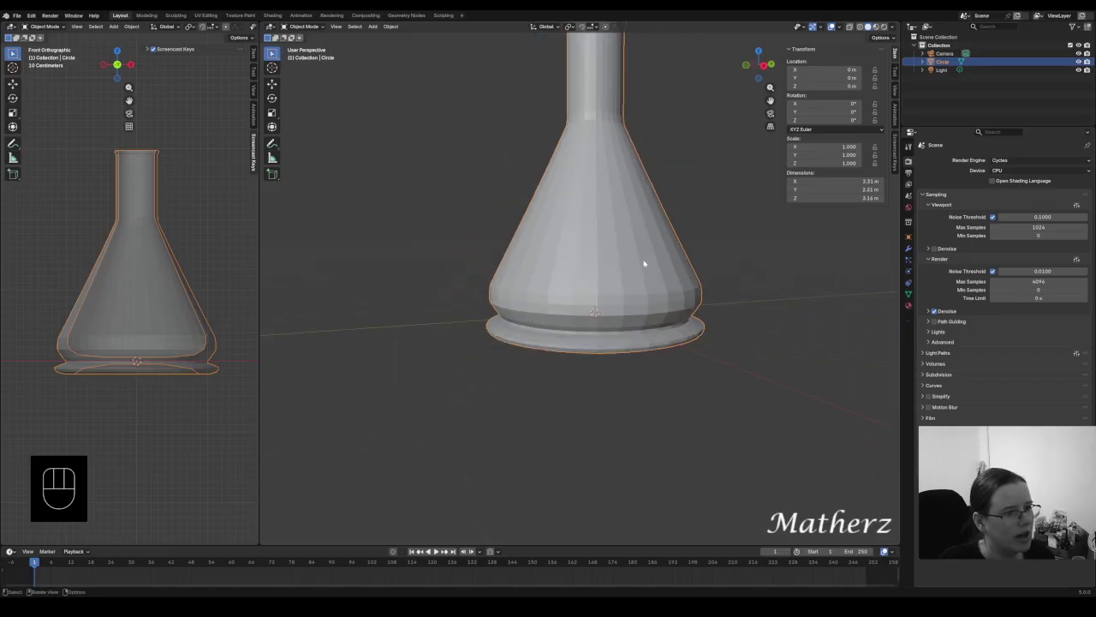
{"action": "right_click", "coordinate": [611, 190]}
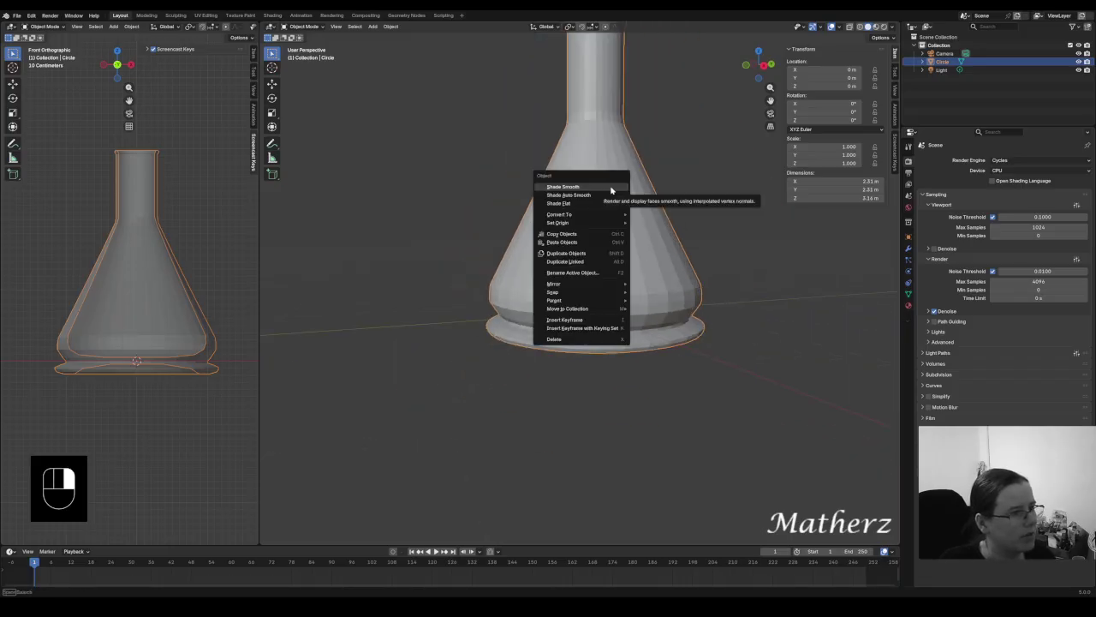
{"action": "left_click", "coordinate": [612, 190]}
Move the flask up about 0.22 m along Z so its foot sits above the ground level
{"action": "middle_click_drag", "start_coordinate": [507, 209], "coordinate": [610, 263]}
{"action": "scroll", "coordinate": [600, 248], "scroll_direction": "down", "scroll_amount": 4}
{"action": "key", "text": "g"}
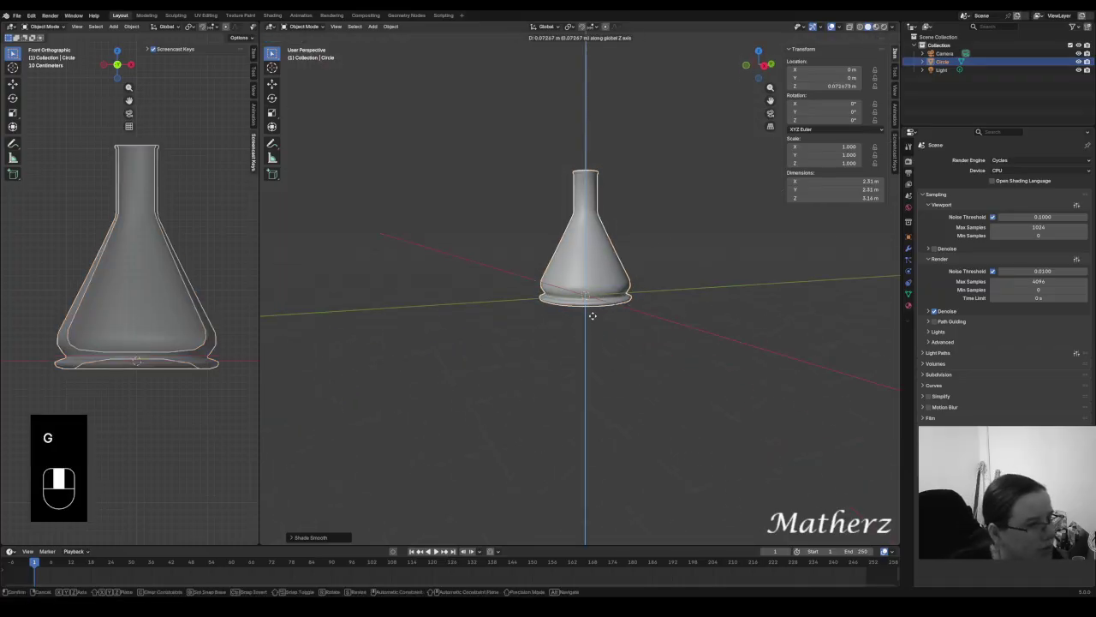
{"action": "middle_click", "coordinate": [591, 317]}
{"action": "left_click", "coordinate": [595, 314]}
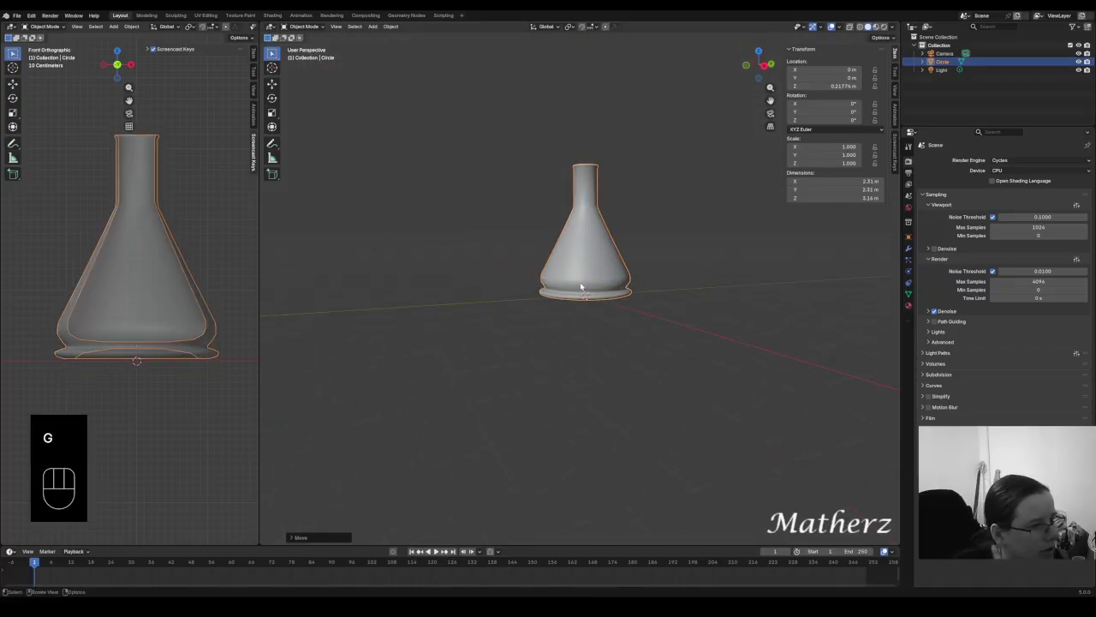
Add a plane under the flask and scale it up to about 16.5 as a ground surface
{"action": "left_click", "coordinate": [372, 26]}
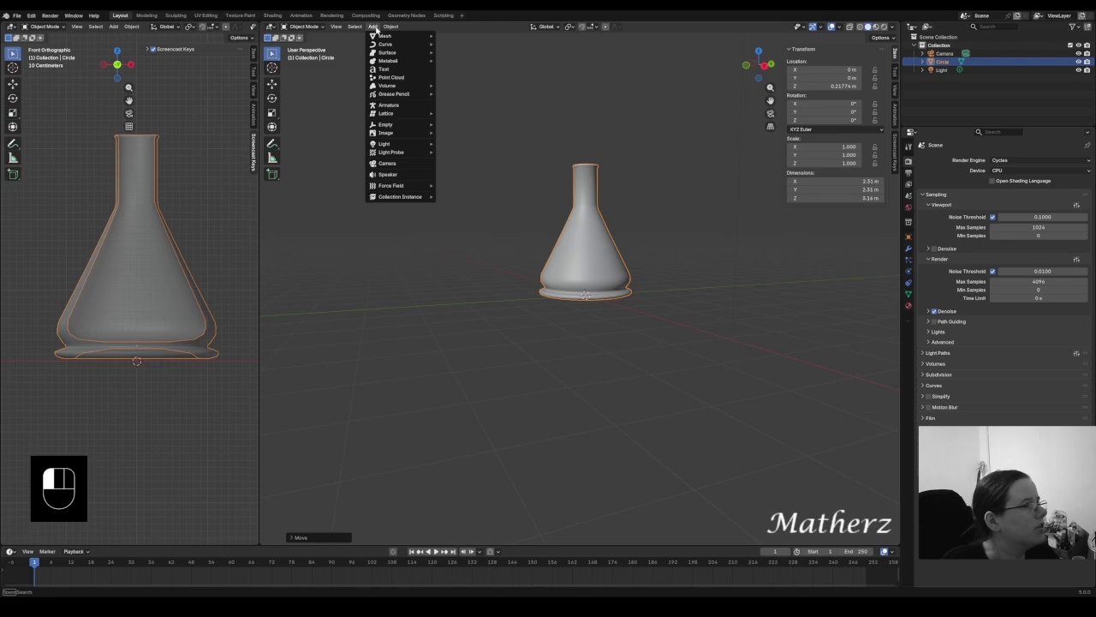
{"action": "mouse_move", "coordinate": [382, 36]}
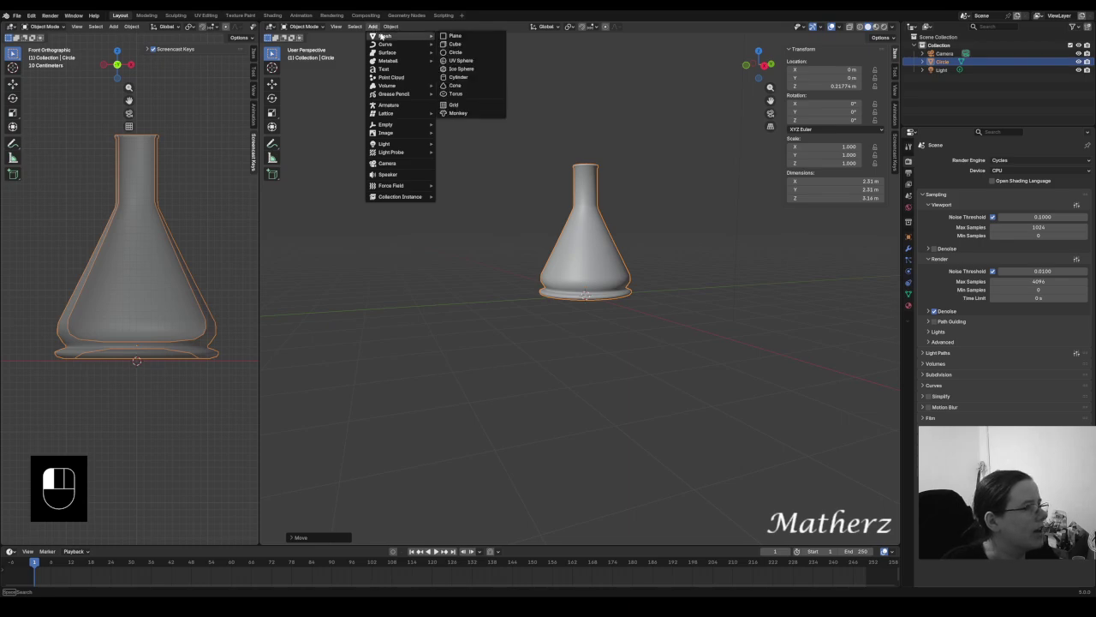
{"action": "left_click", "coordinate": [455, 35]}
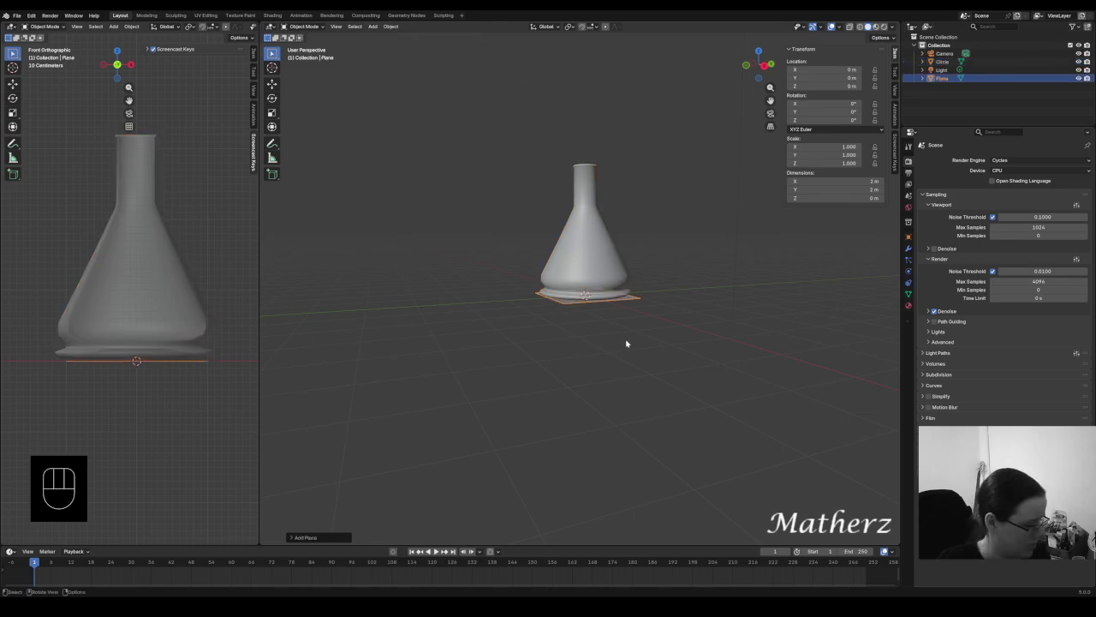
{"action": "key", "text": "s"}
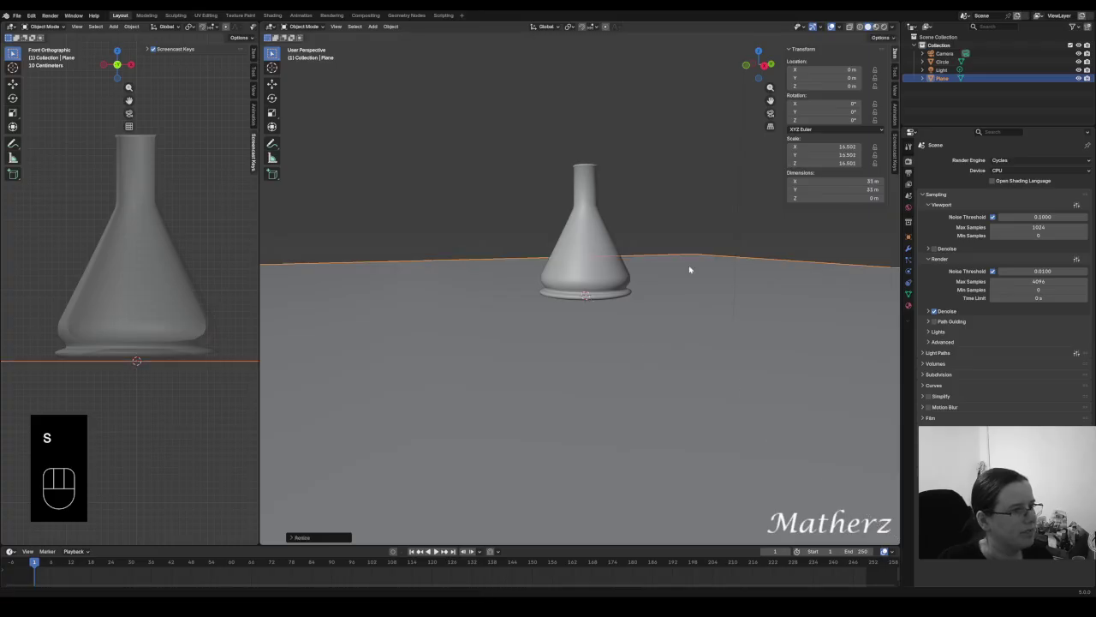
{"action": "left_click", "coordinate": [641, 269]}
Create a new material for the flask with the Glass BSDF surface and set its roughness to 0
{"action": "scroll", "coordinate": [643, 272], "scroll_direction": "up", "scroll_amount": 3}
{"action": "left_click", "coordinate": [610, 163]}
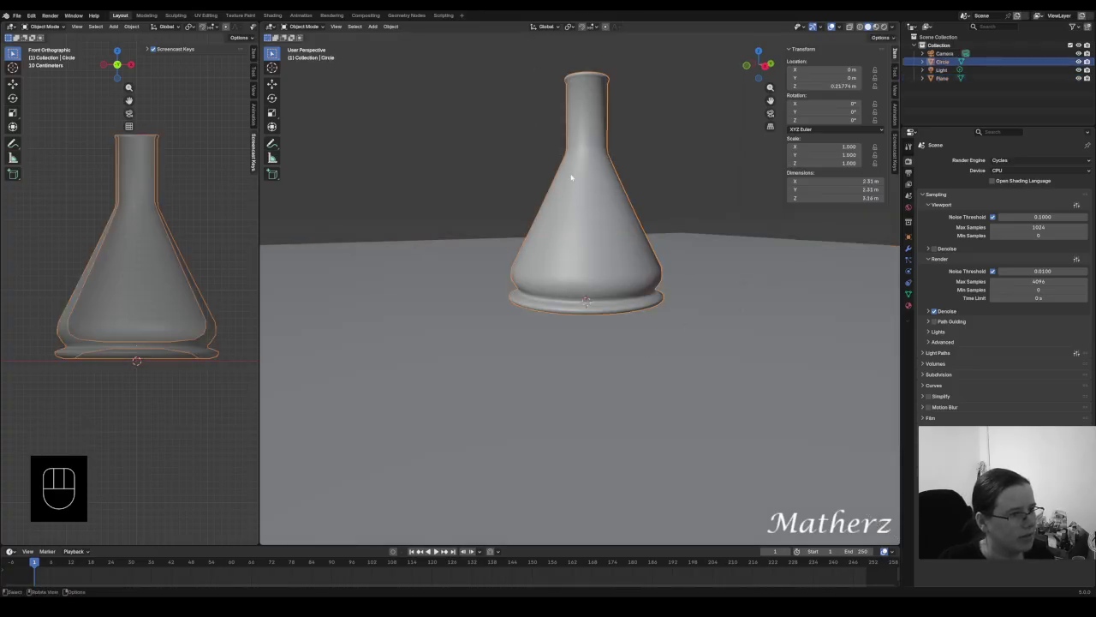
{"action": "left_click", "coordinate": [908, 305]}
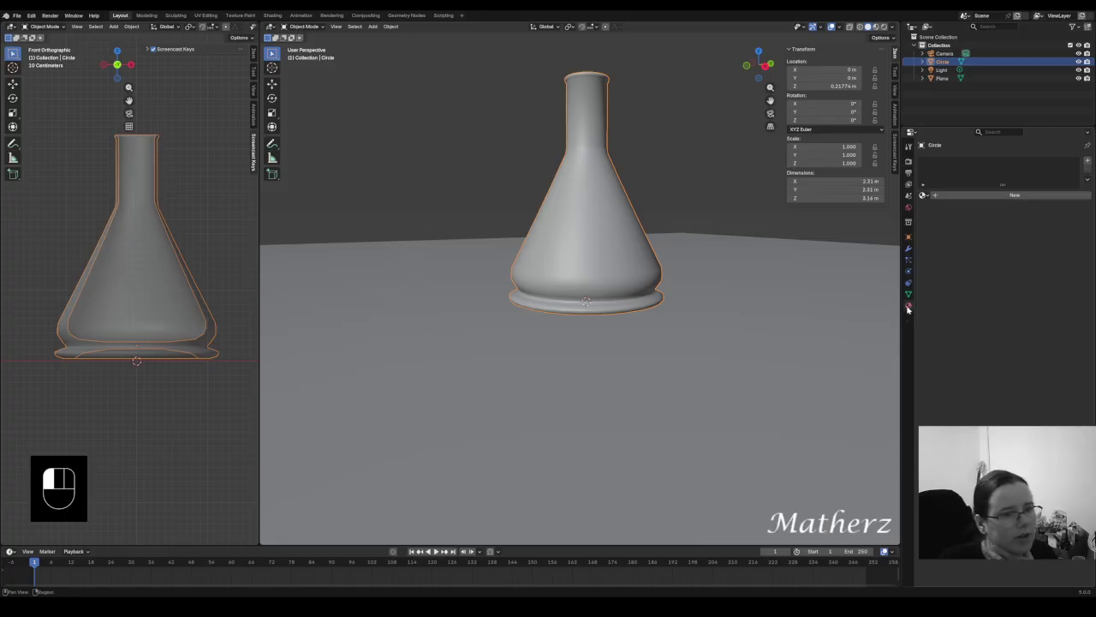
{"action": "left_click", "coordinate": [994, 195]}
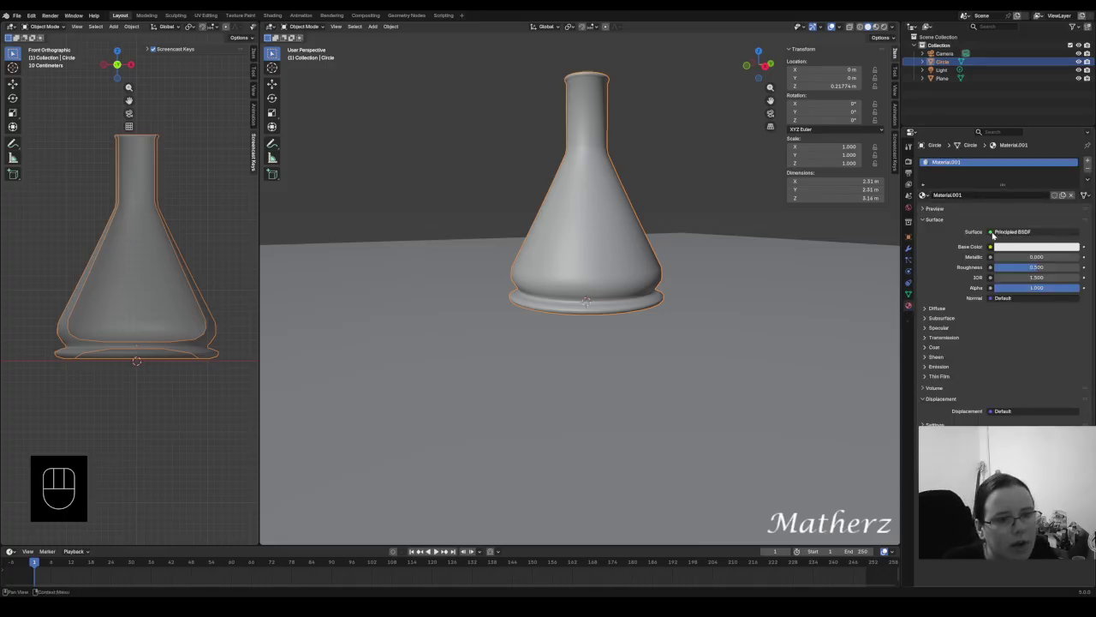
{"action": "left_click", "coordinate": [994, 233]}
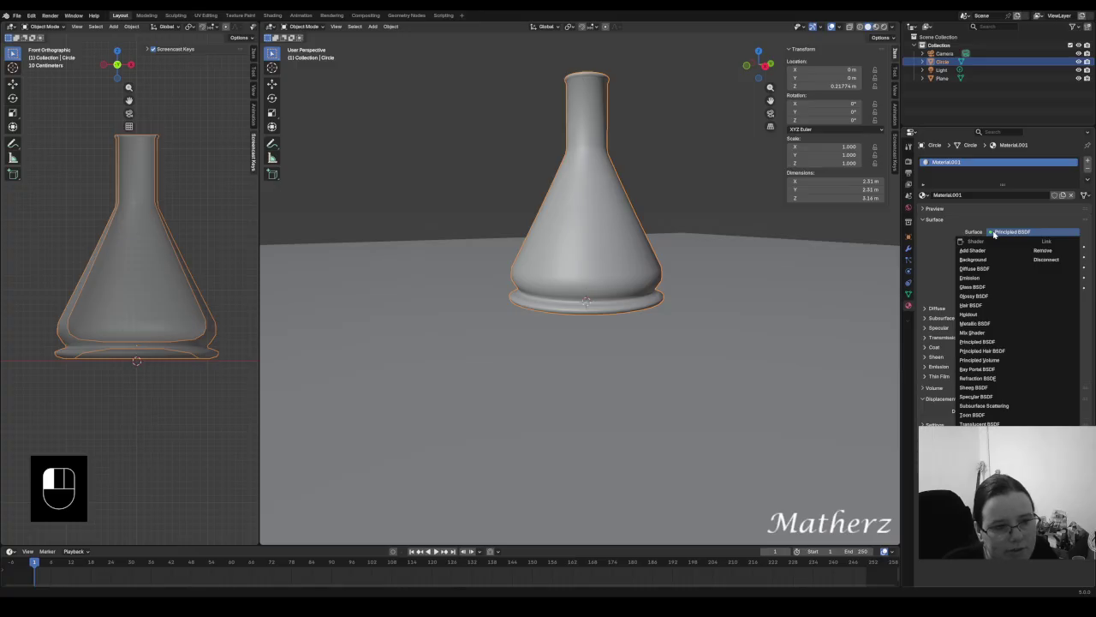
{"action": "left_click", "coordinate": [990, 291]}
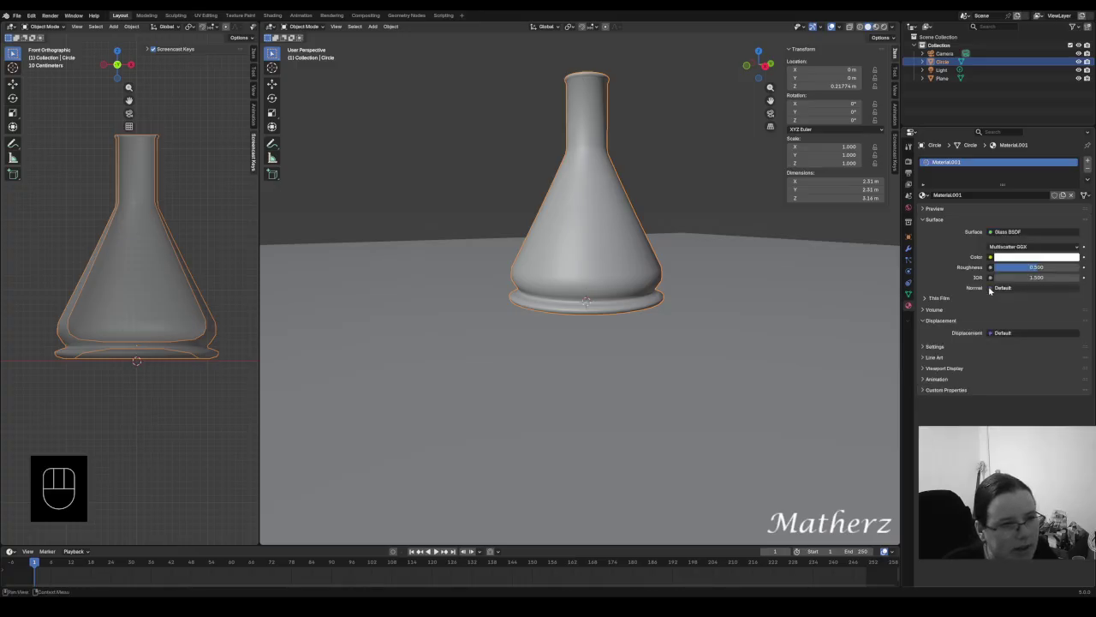
{"action": "left_click_drag", "start_coordinate": [1040, 267], "coordinate": [1041, 267]}
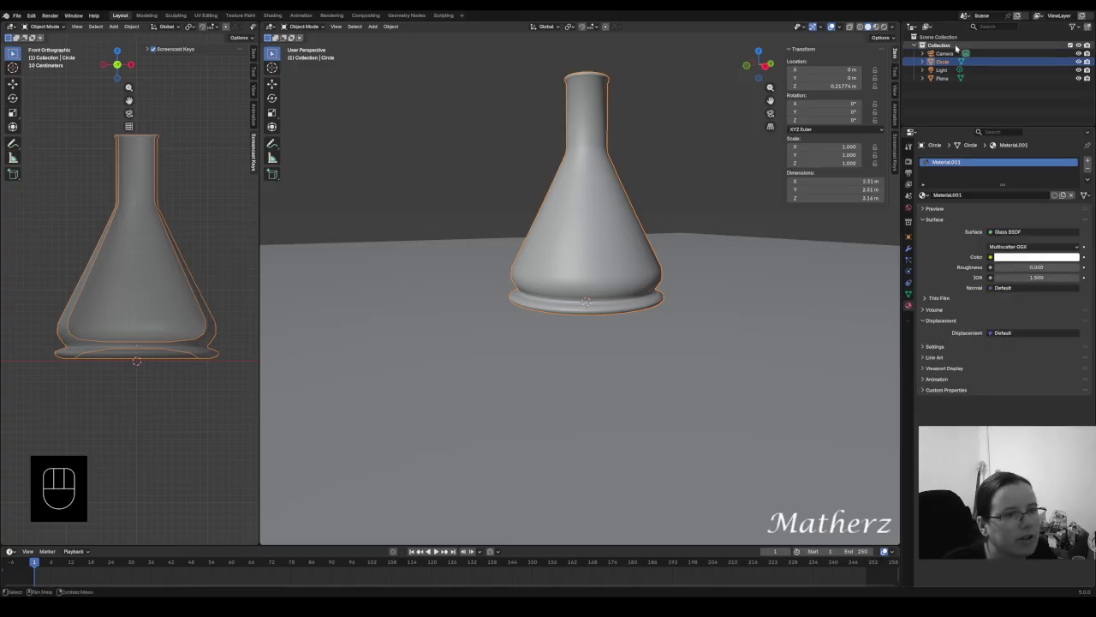
Preview the glass flask in rendered viewport shading from a higher angle, deselect it, and return to solid shading
{"action": "left_click", "coordinate": [882, 26]}
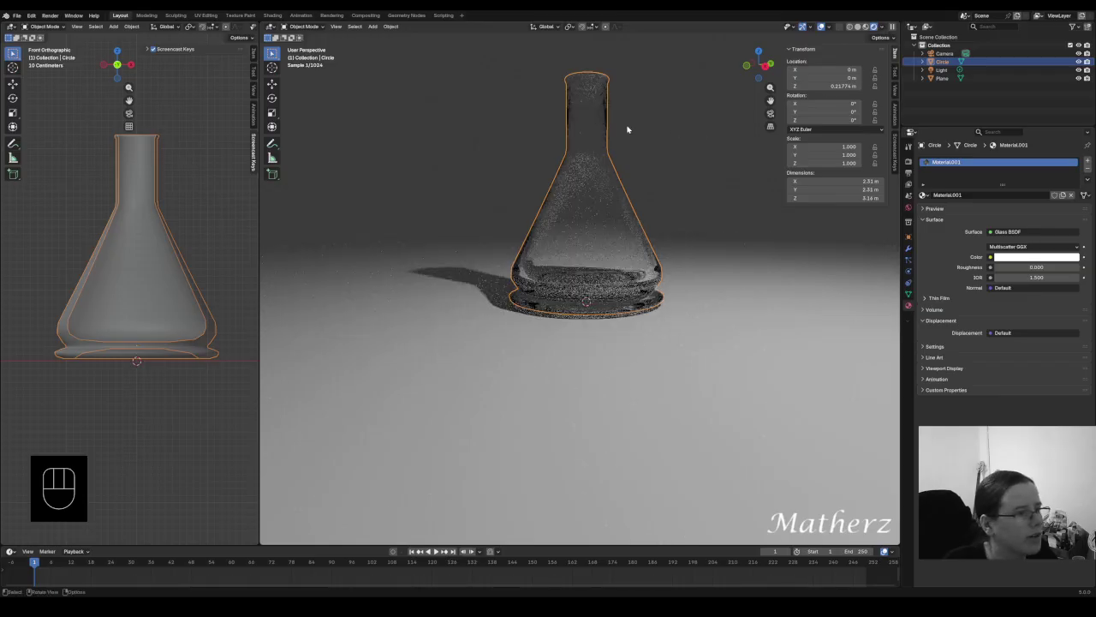
{"action": "middle_click_drag", "start_coordinate": [661, 225], "coordinate": [675, 195]}
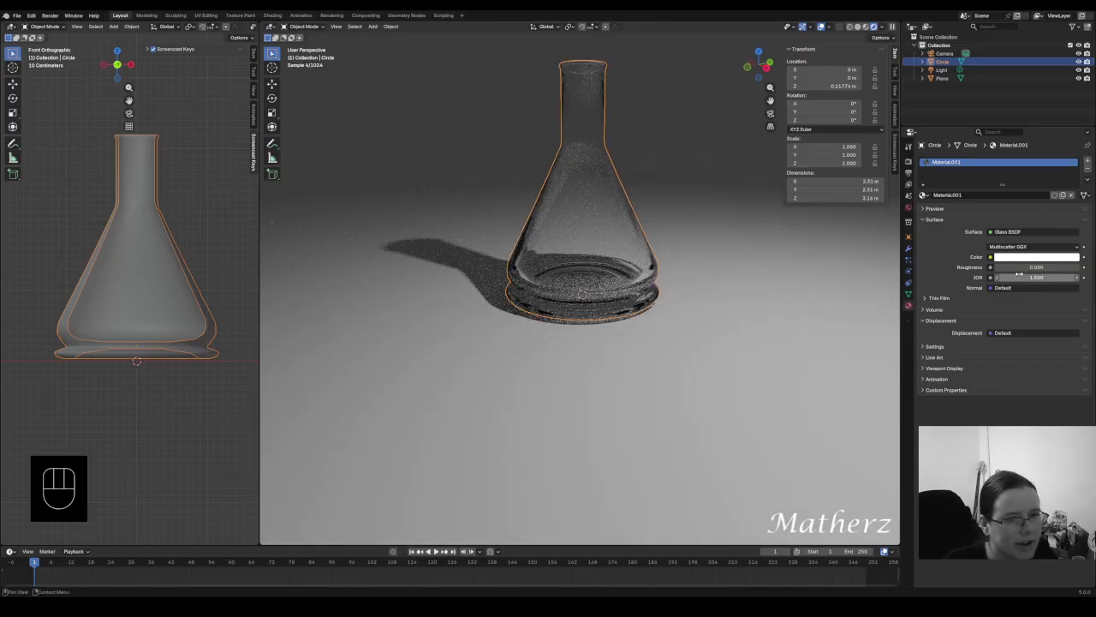
{"action": "mouse_move", "coordinate": [1003, 271]}
{"action": "left_mouse_down"}
{"action": "mouse_move", "coordinate": [1049, 272]}
{"action": "mouse_move", "coordinate": [993, 271]}
{"action": "left_mouse_up"}
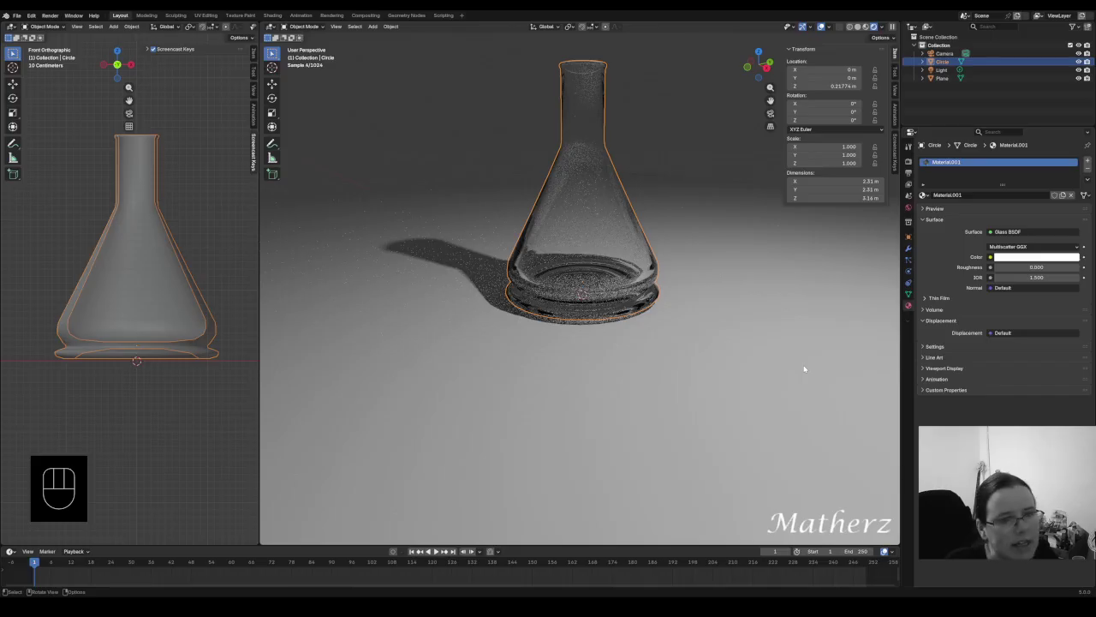
{"action": "left_click", "coordinate": [601, 54]}
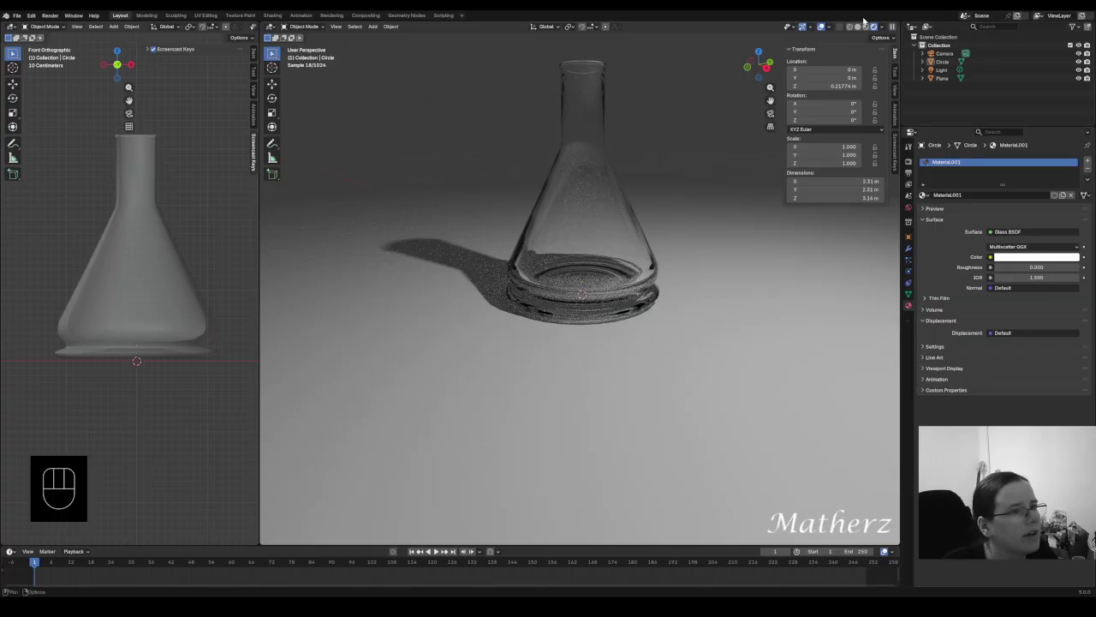
{"action": "key", "text": "z"}
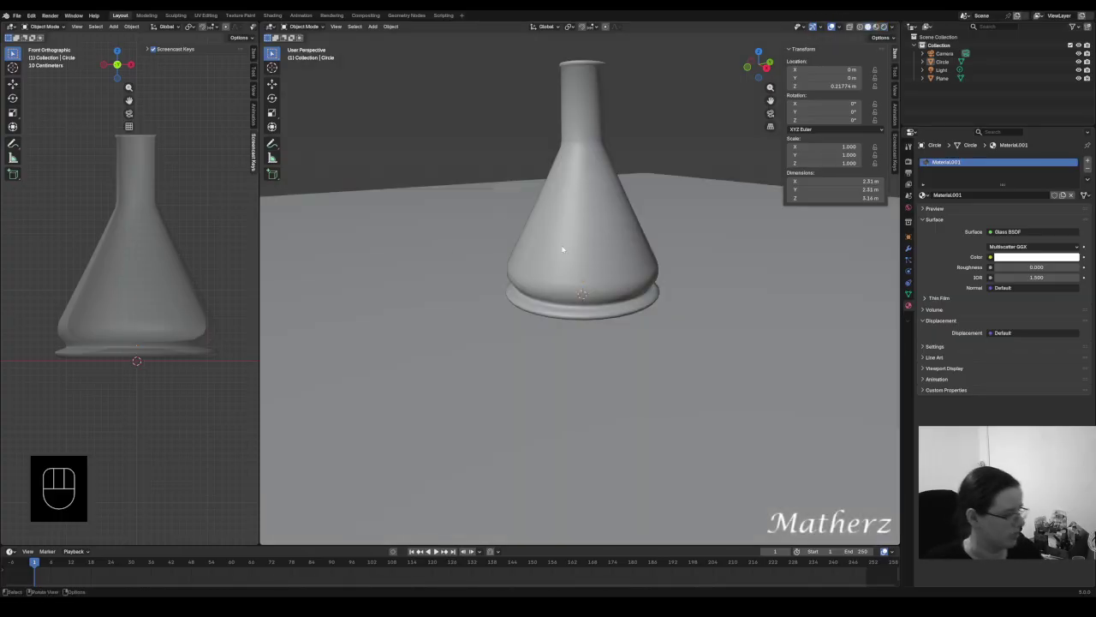
Add a cylinder mesh and scale it down uniformly to about 0.38
{"action": "left_click", "coordinate": [374, 27]}
{"action": "mouse_move", "coordinate": [385, 38]}
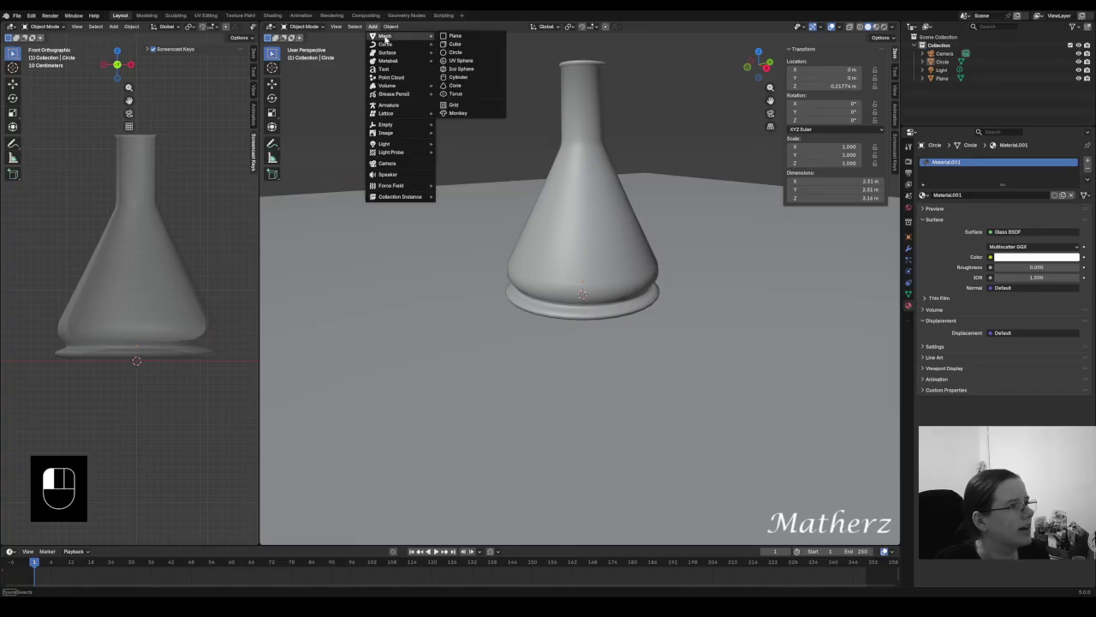
{"action": "left_click", "coordinate": [480, 78]}
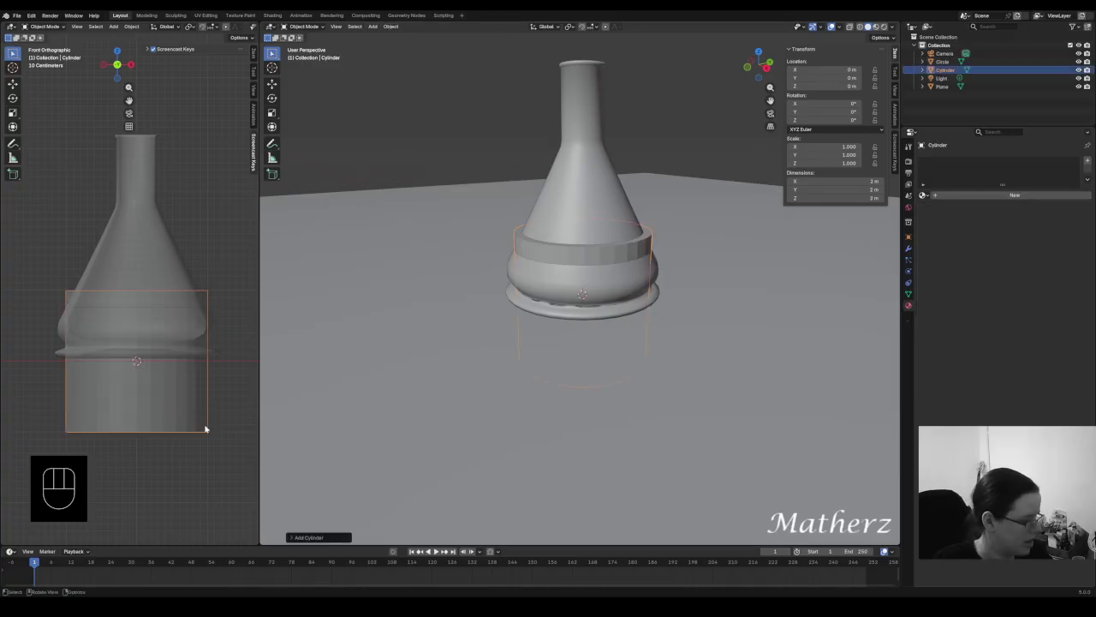
{"action": "key", "text": "s"}
{"action": "left_click", "coordinate": [133, 332]}
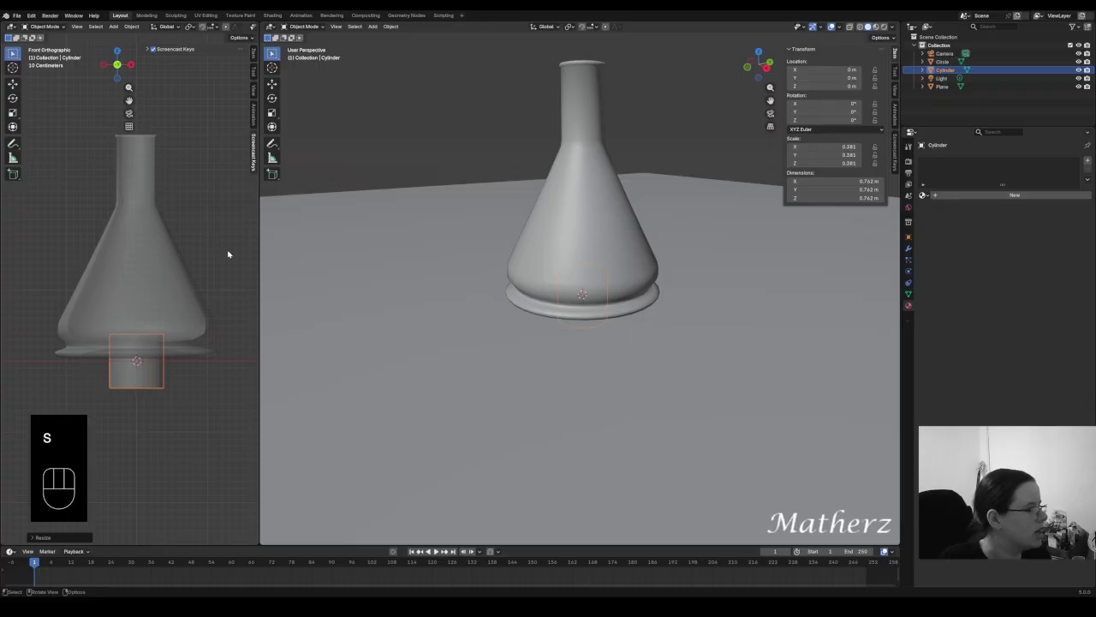
Move the cylinder up along Z to about 3.22 m so it overlaps the flask's mouth
{"action": "left_click_drag", "start_coordinate": [259, 240], "coordinate": [584, 419]}
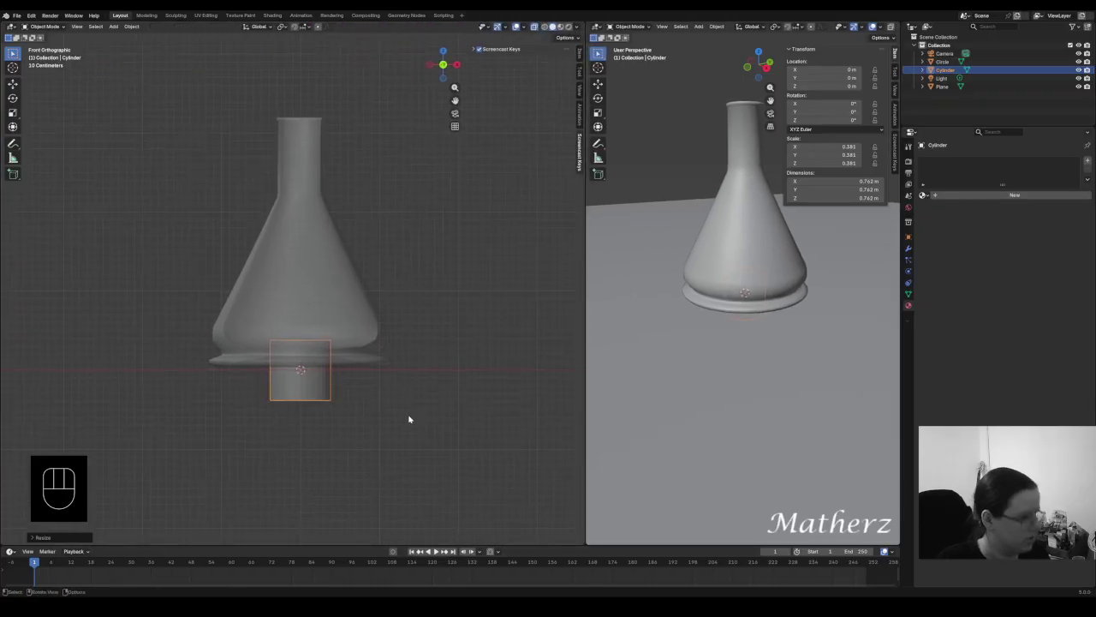
{"action": "key", "text": "g"}
{"action": "key", "text": "z"}
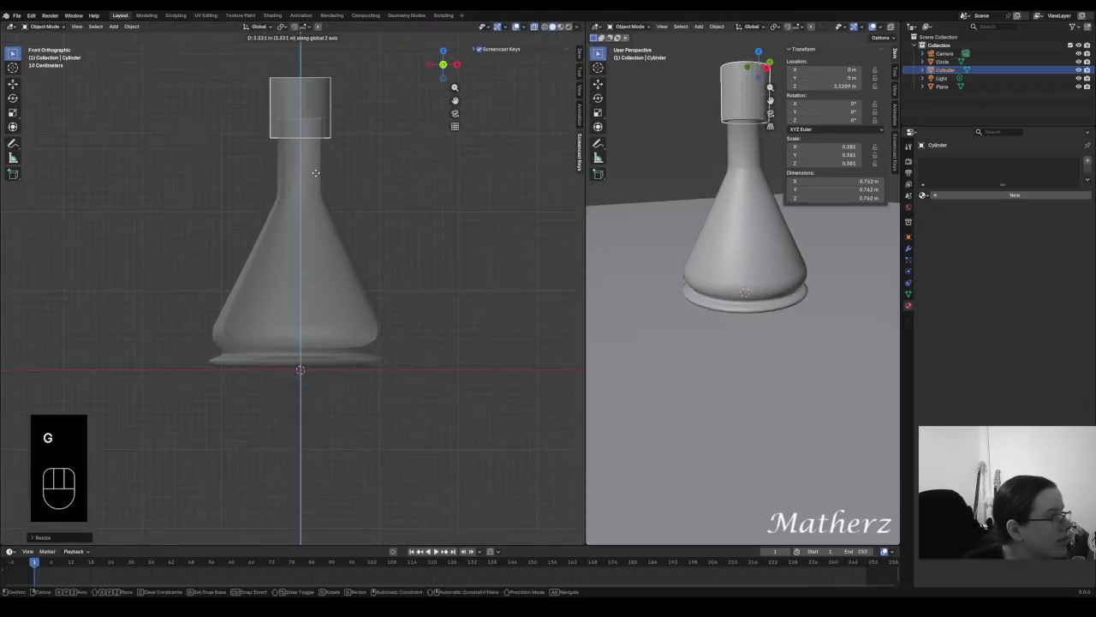
{"action": "left_click", "coordinate": [304, 161]}
Stretch the cylinder along Z so it reaches further above and below the flask's mouth, and collapse the transform values
{"action": "scroll", "coordinate": [303, 161], "scroll_direction": "up", "scroll_amount": 4}
{"action": "middle_click_drag", "start_coordinate": [350, 140], "coordinate": [325, 360], "text": "shift"}
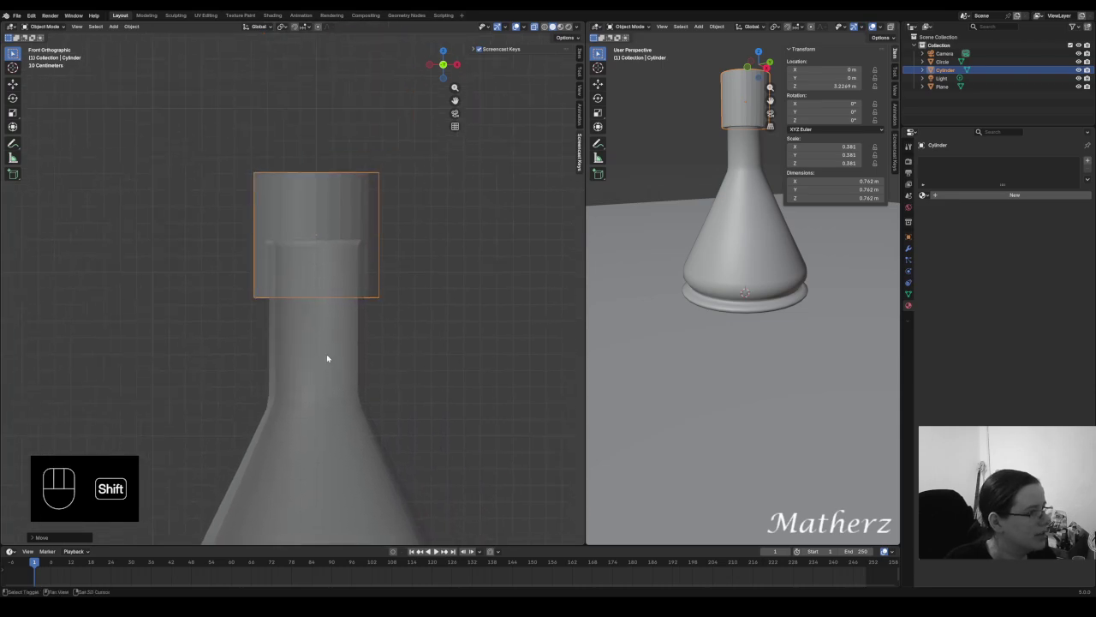
{"action": "key", "text": "s"}
{"action": "key", "text": "x"}
{"action": "key", "text": "z"}
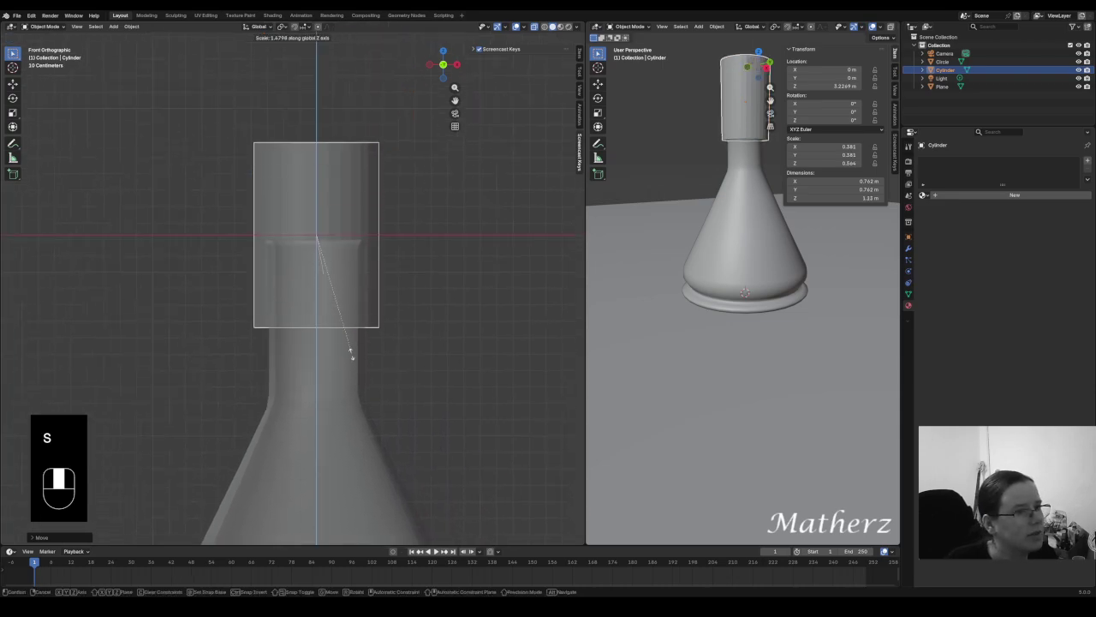
{"action": "left_click", "coordinate": [428, 330]}
{"action": "left_click", "coordinate": [793, 50]}
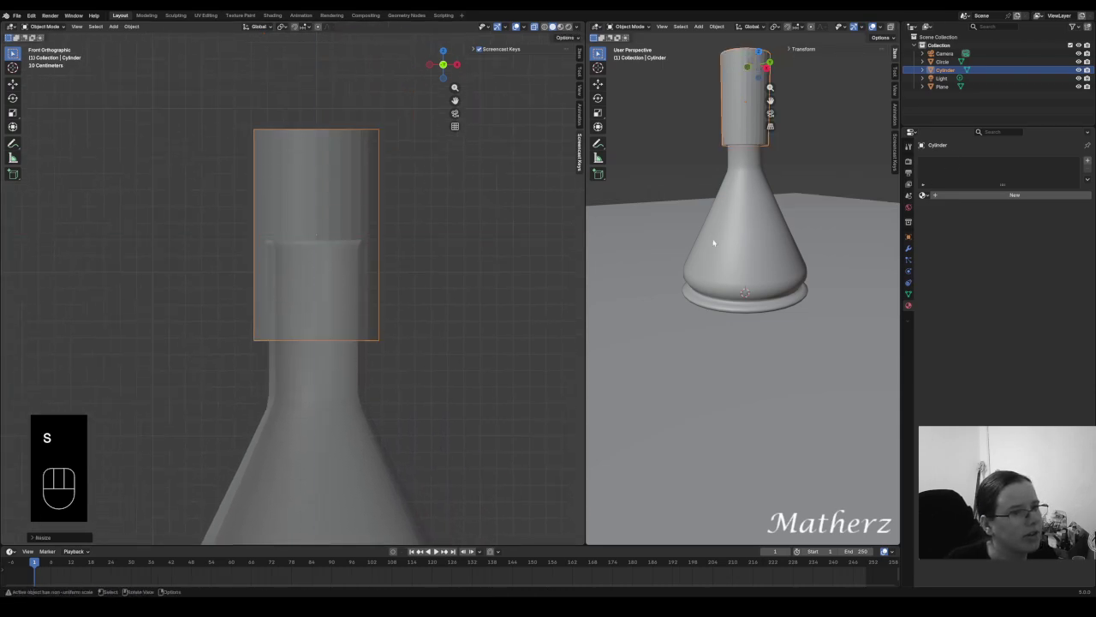
Shade the cylinder smooth and scale it down uniformly to about 0.62 so it fits inside the flask's neck
{"action": "scroll", "coordinate": [778, 179], "scroll_direction": "up", "scroll_amount": 3}
{"action": "middle_click_drag", "start_coordinate": [779, 179], "coordinate": [742, 394], "text": "shift"}
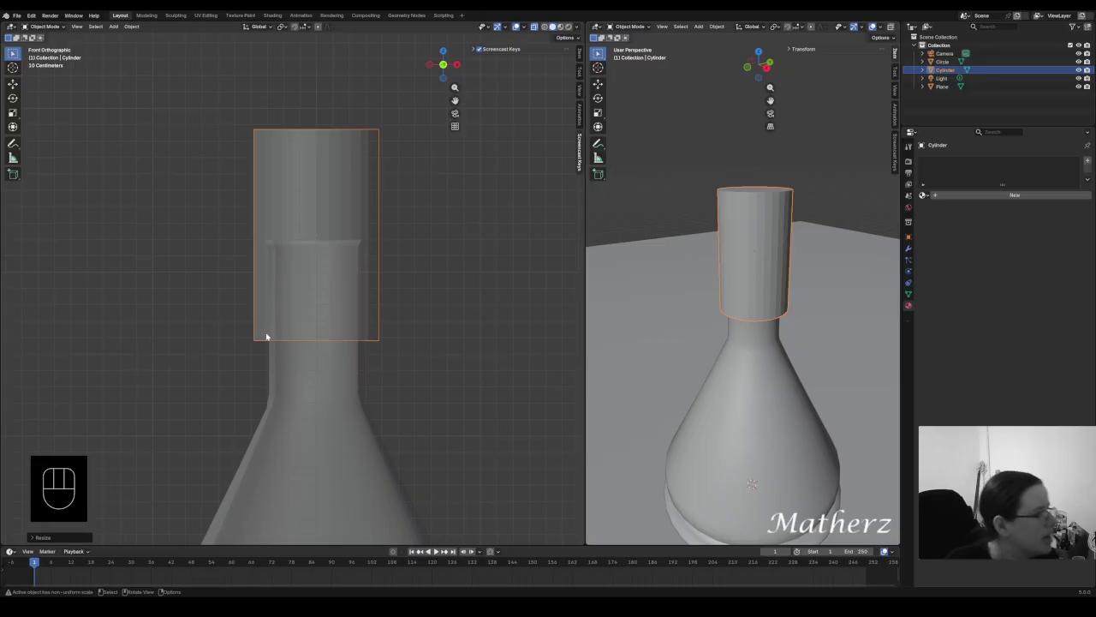
{"action": "right_click", "coordinate": [341, 177]}
{"action": "left_click", "coordinate": [341, 177]}
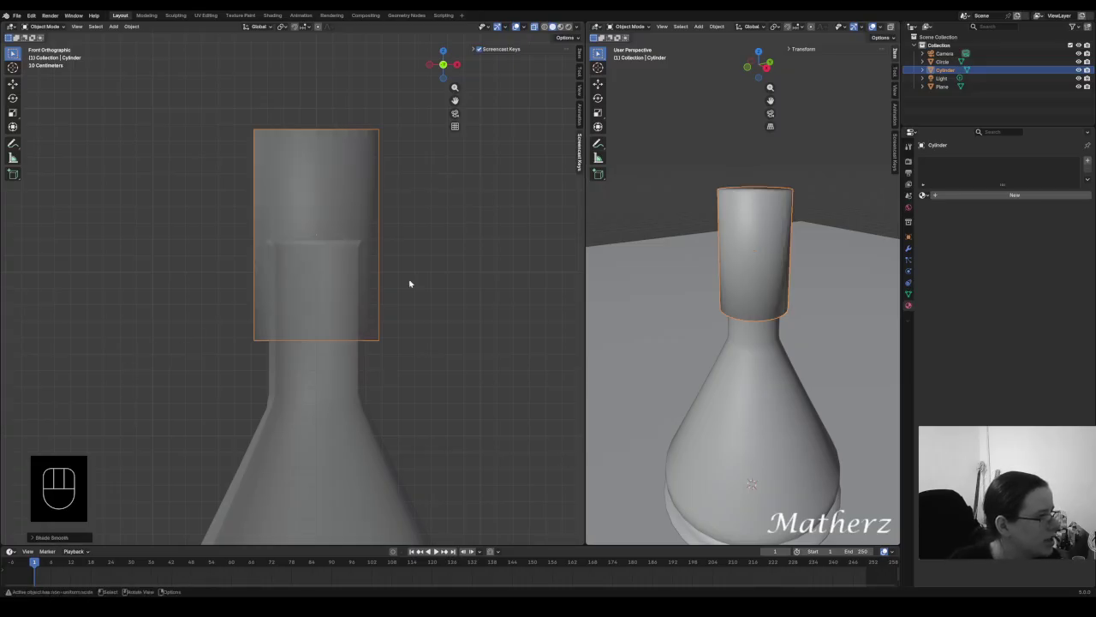
{"action": "key", "text": "s"}
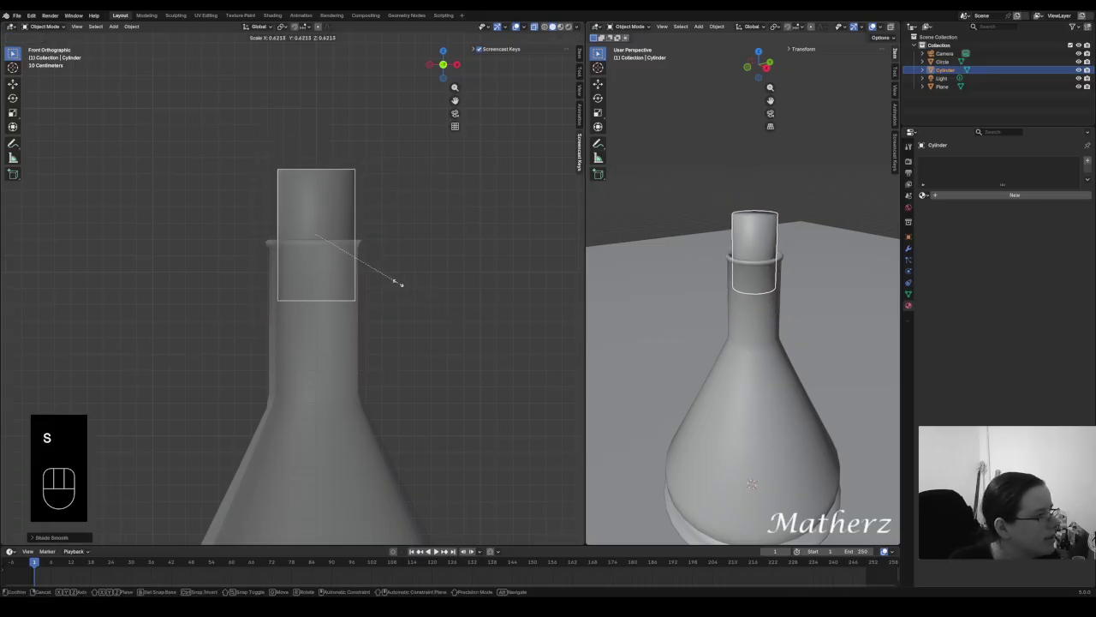
{"action": "left_click", "coordinate": [364, 295]}
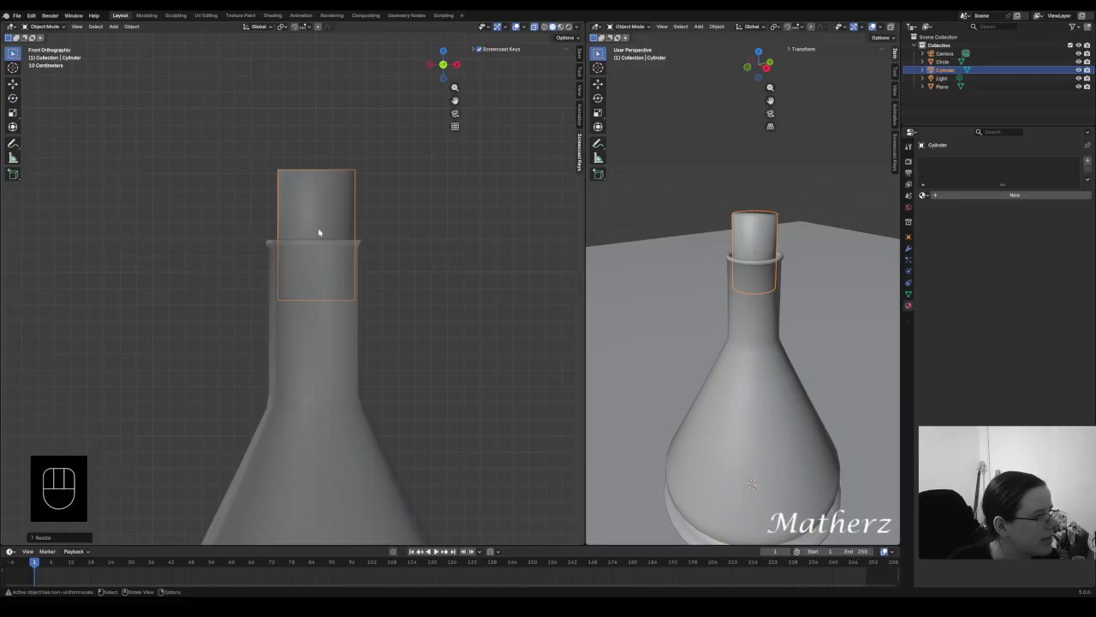
In Edit Mode, lower the cylinder's top face along Z by about 0.4 m to just above the flask's rim
{"action": "left_click", "coordinate": [43, 26]}
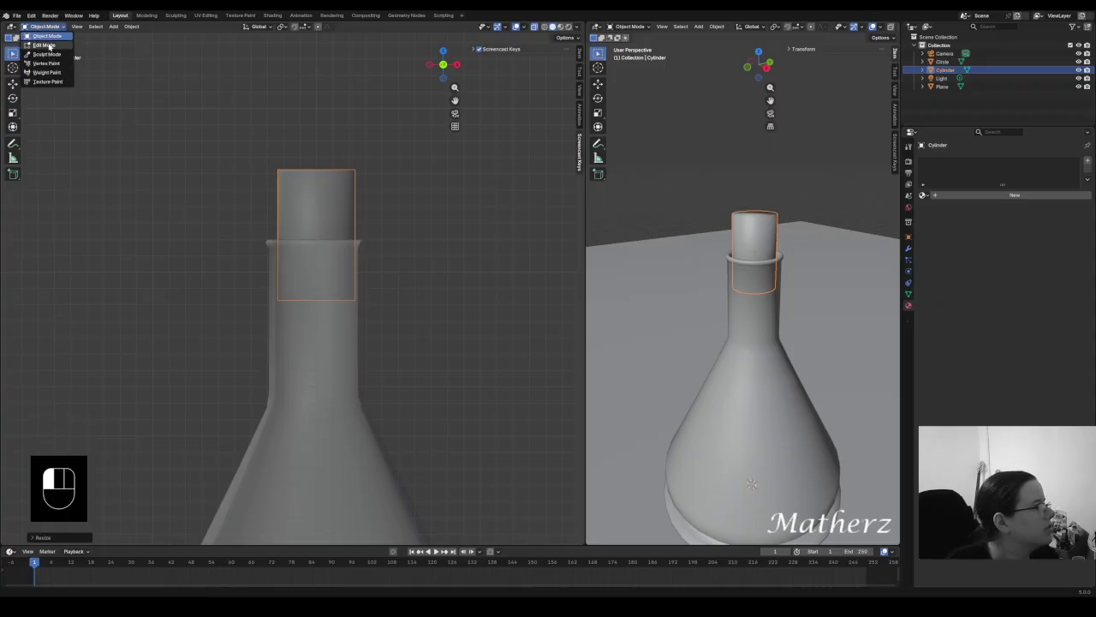
{"action": "left_click", "coordinate": [47, 45]}
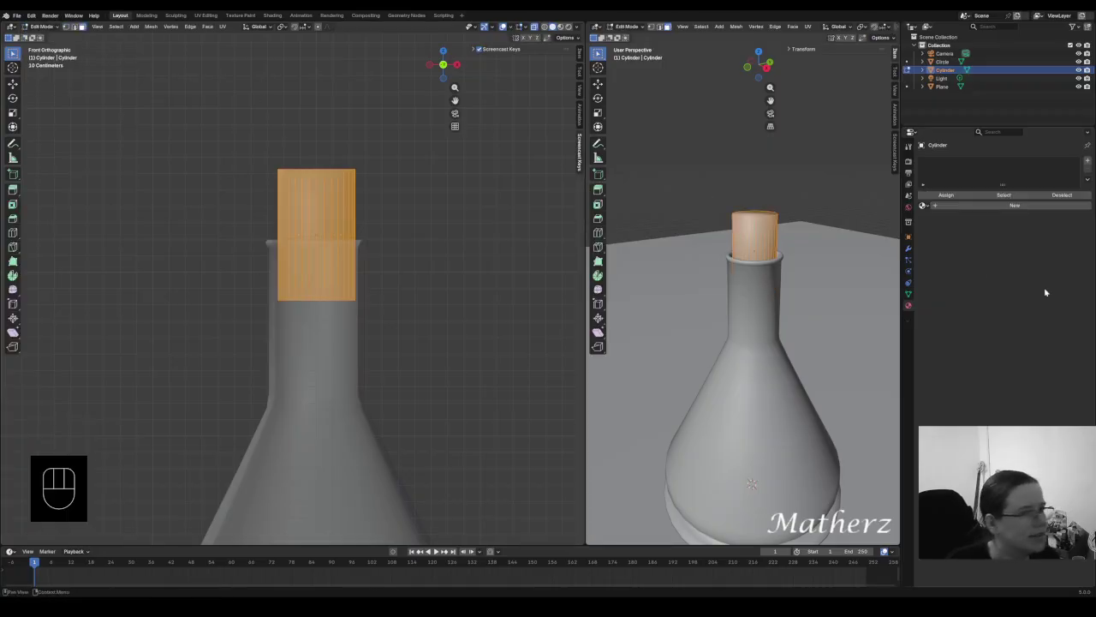
{"action": "left_click", "coordinate": [755, 214]}
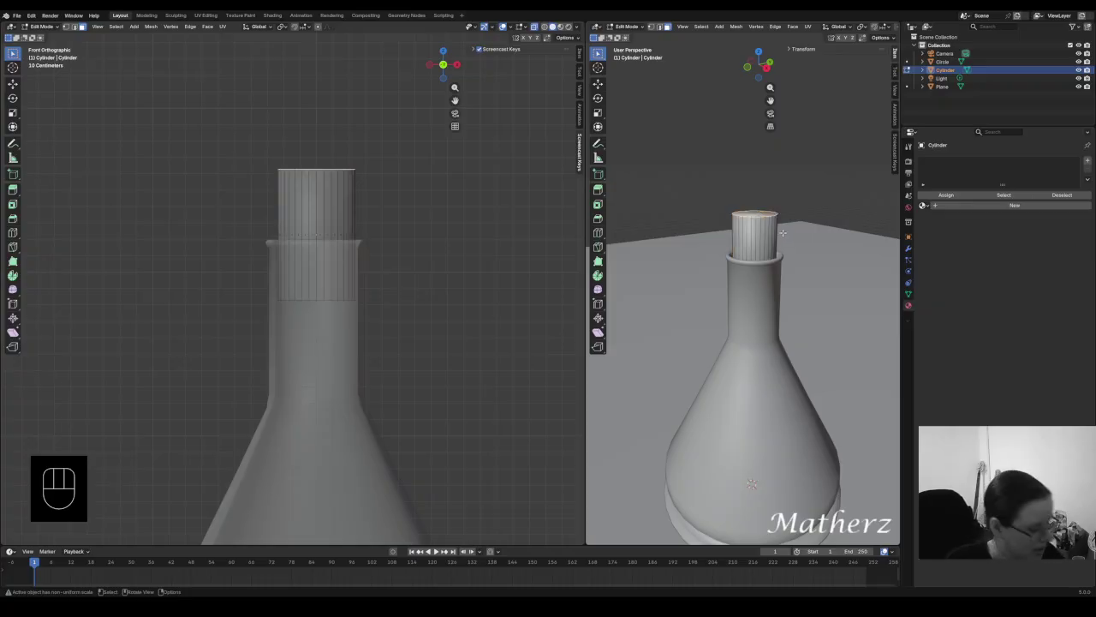
{"action": "key", "text": "g"}
{"action": "key", "text": "z"}
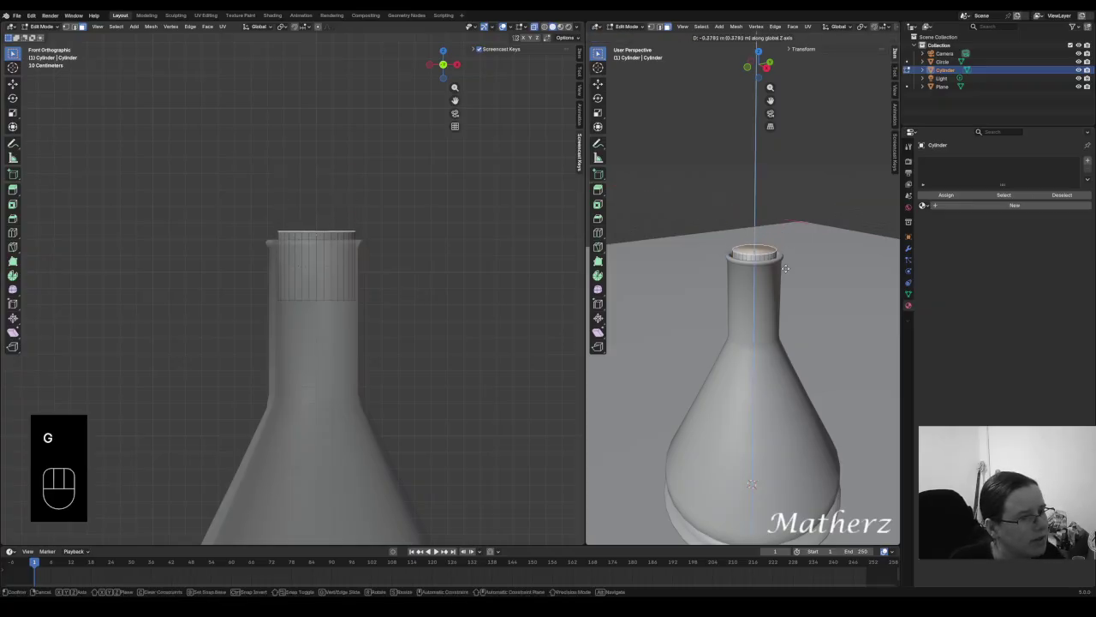
{"action": "left_click", "coordinate": [789, 272]}
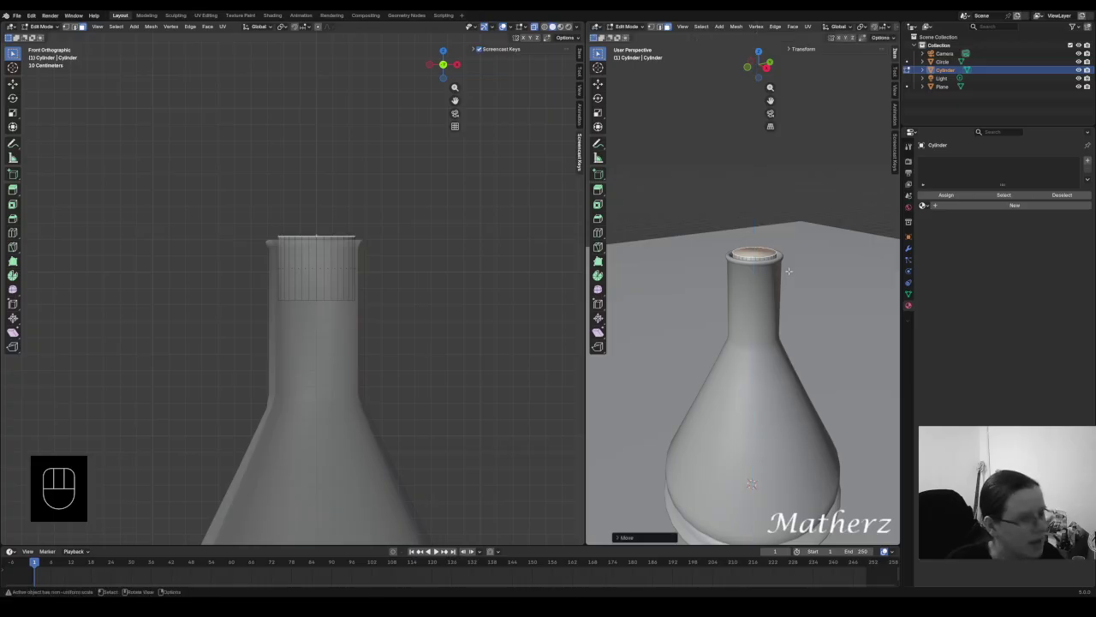
Extrude the stopper's top face slightly upward and scale it in to about 0.82 to form a sloped edge
{"action": "scroll", "coordinate": [789, 262], "scroll_direction": "up", "scroll_amount": 1}
{"action": "scroll", "coordinate": [257, 228], "scroll_direction": "up", "scroll_amount": 2}
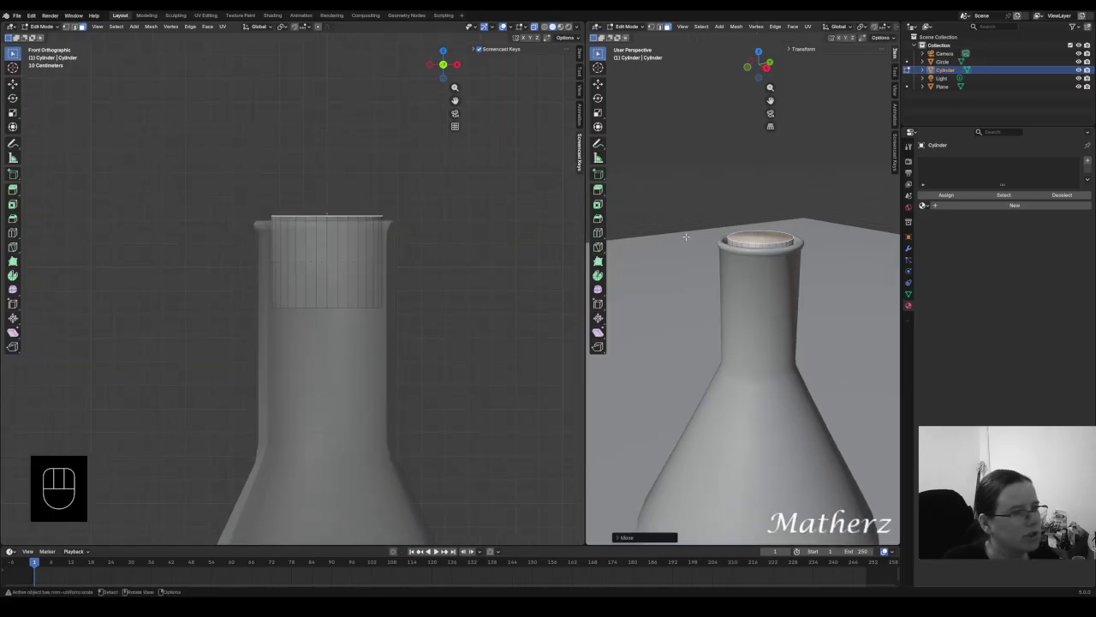
{"action": "scroll", "coordinate": [357, 222], "scroll_direction": "up", "scroll_amount": 2}
{"action": "middle_click_drag", "start_coordinate": [357, 222], "coordinate": [331, 358], "text": "shift"}
{"action": "scroll", "coordinate": [805, 218], "scroll_direction": "up", "scroll_amount": 1}
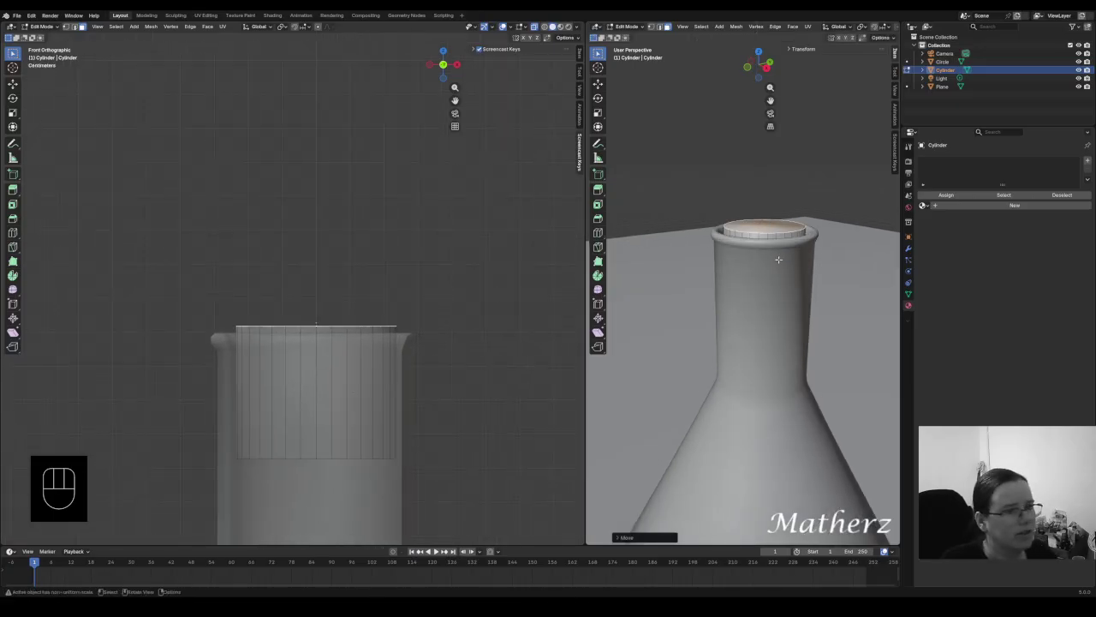
{"action": "middle_click_drag", "start_coordinate": [805, 219], "coordinate": [742, 276], "text": "shift"}
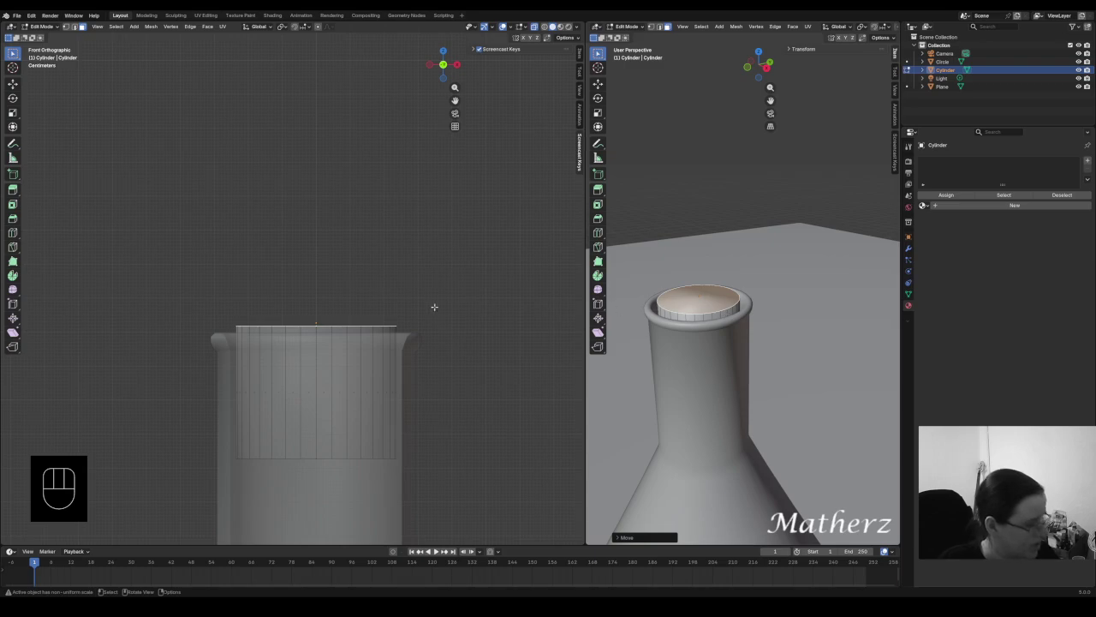
{"action": "key", "text": "e"}
{"action": "left_click", "coordinate": [366, 294]}
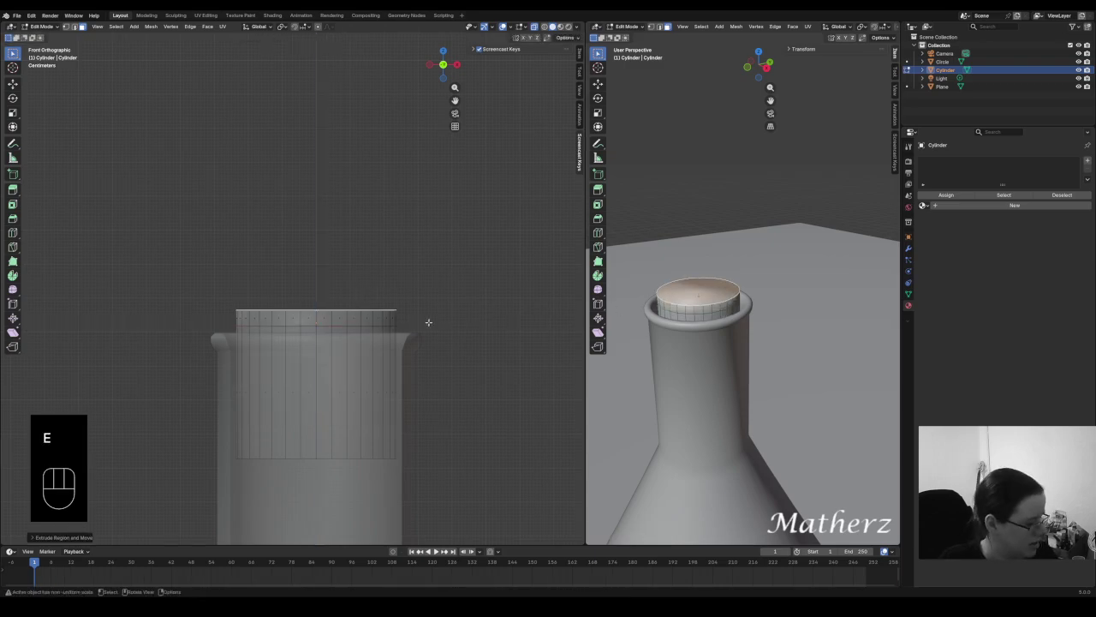
{"action": "key", "text": "s"}
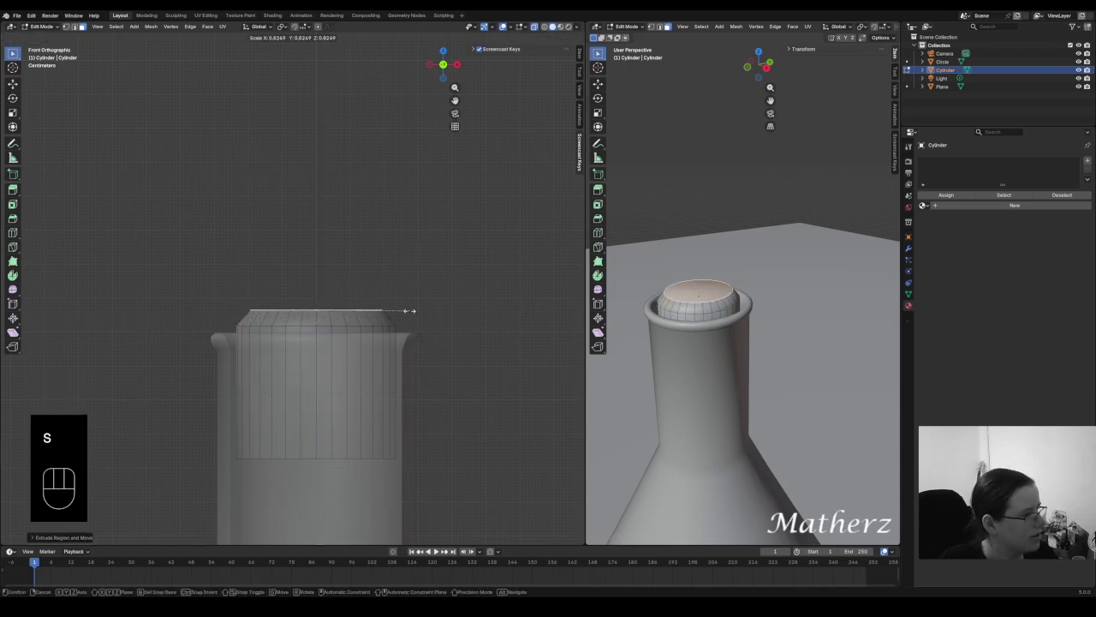
{"action": "left_click", "coordinate": [409, 311]}
Extrude the top face up again and scale it in so the stopper's shoulder tapers to a narrow neck
{"action": "key", "text": "e"}
{"action": "left_click", "coordinate": [420, 274]}
{"action": "key", "text": "s"}
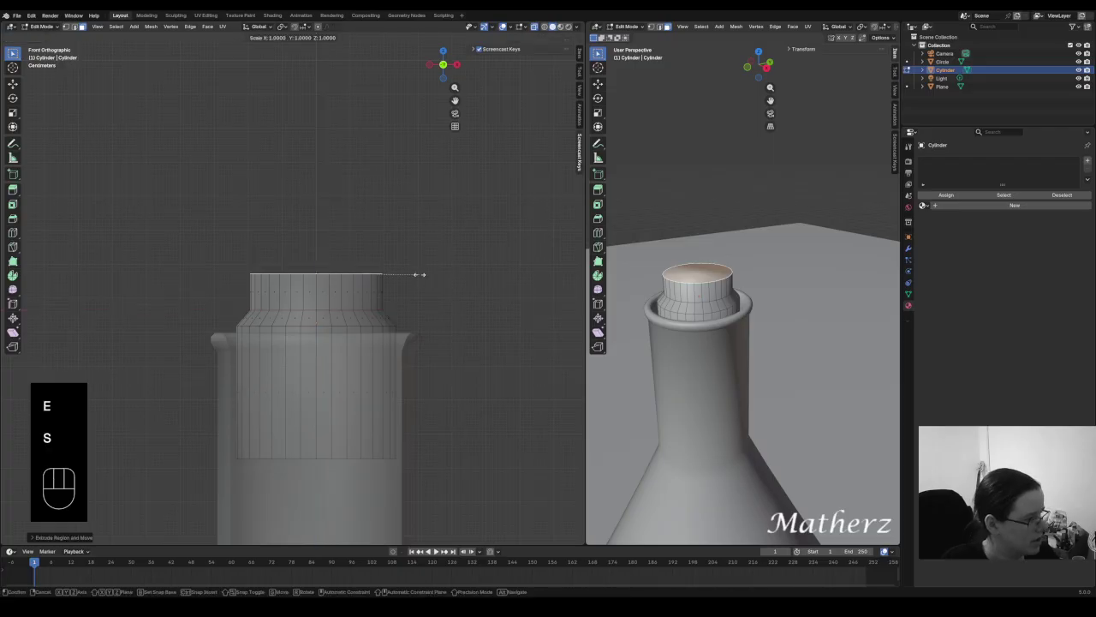
{"action": "left_click", "coordinate": [374, 263]}
Extrude a short collar about 0.024 m high from the narrowed top face and scale its top outward into a flare
{"action": "key", "text": "e"}
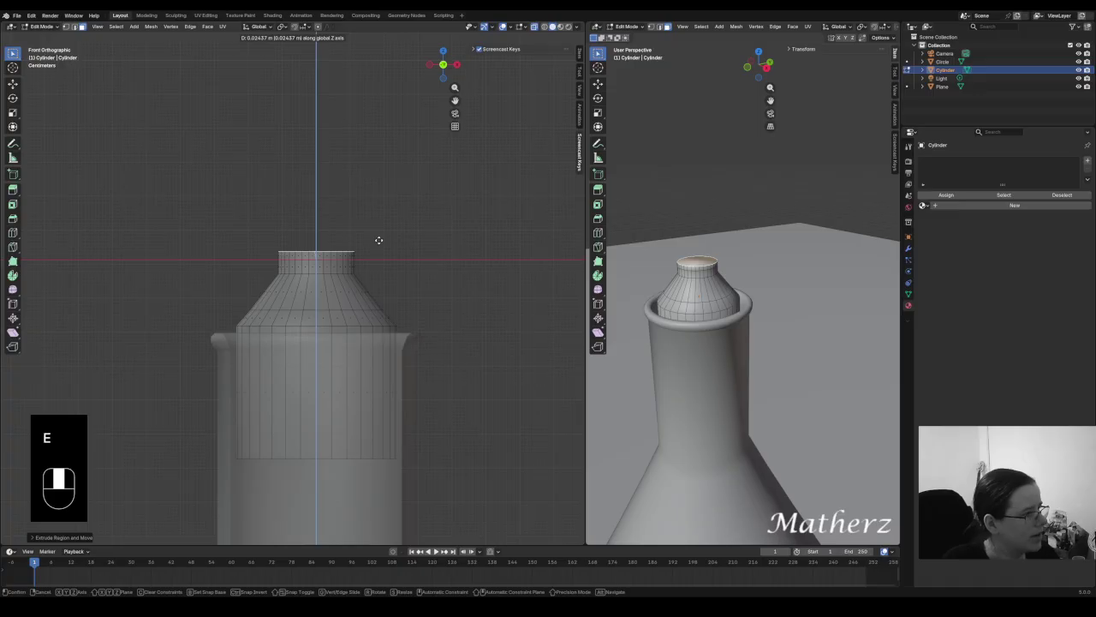
{"action": "left_click", "coordinate": [378, 241]}
{"action": "key", "text": "s"}
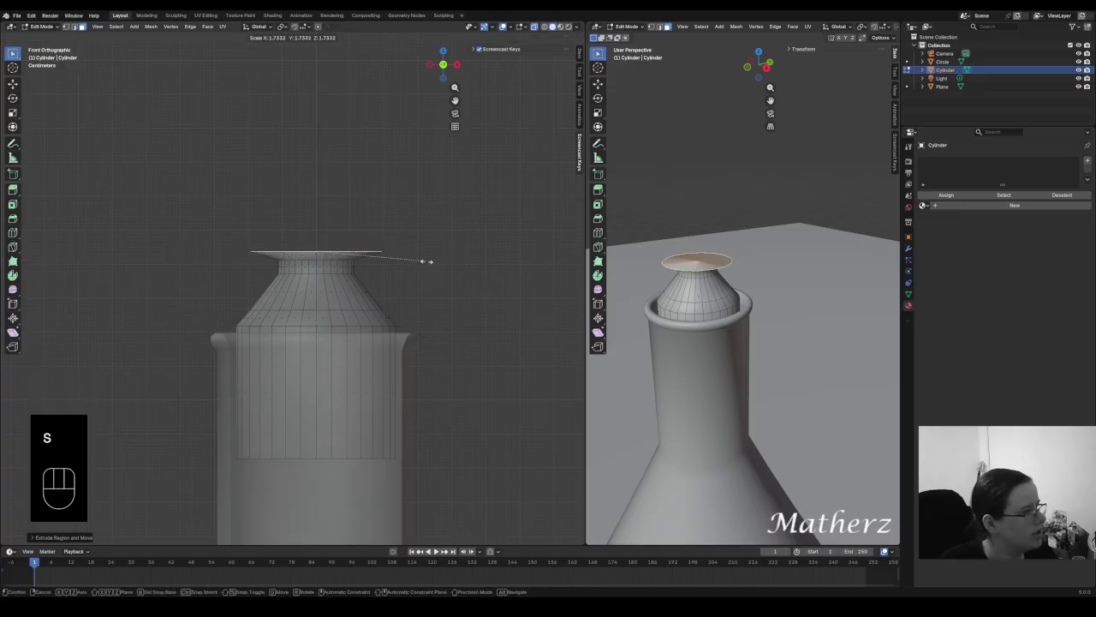
{"action": "left_click", "coordinate": [419, 256]}
Extrude a thin rim from the flared face, then extrude slightly higher and scale the new top face inward
{"action": "key", "text": "e"}
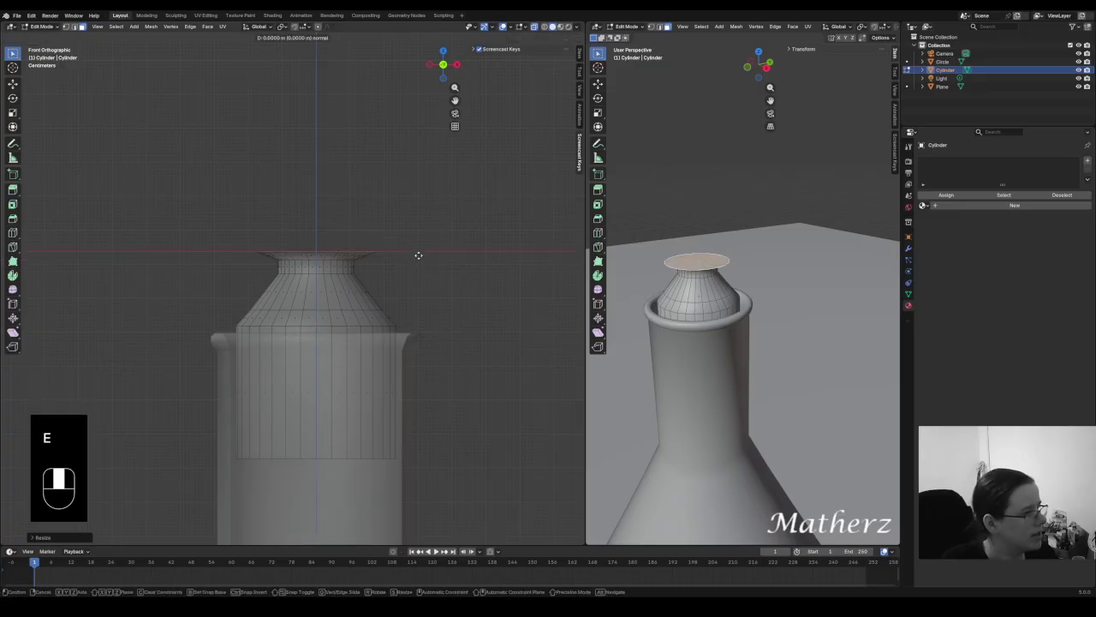
{"action": "middle_click_drag", "start_coordinate": [419, 255], "coordinate": [418, 247]}
{"action": "left_click", "coordinate": [414, 251]}
{"action": "key", "text": "e"}
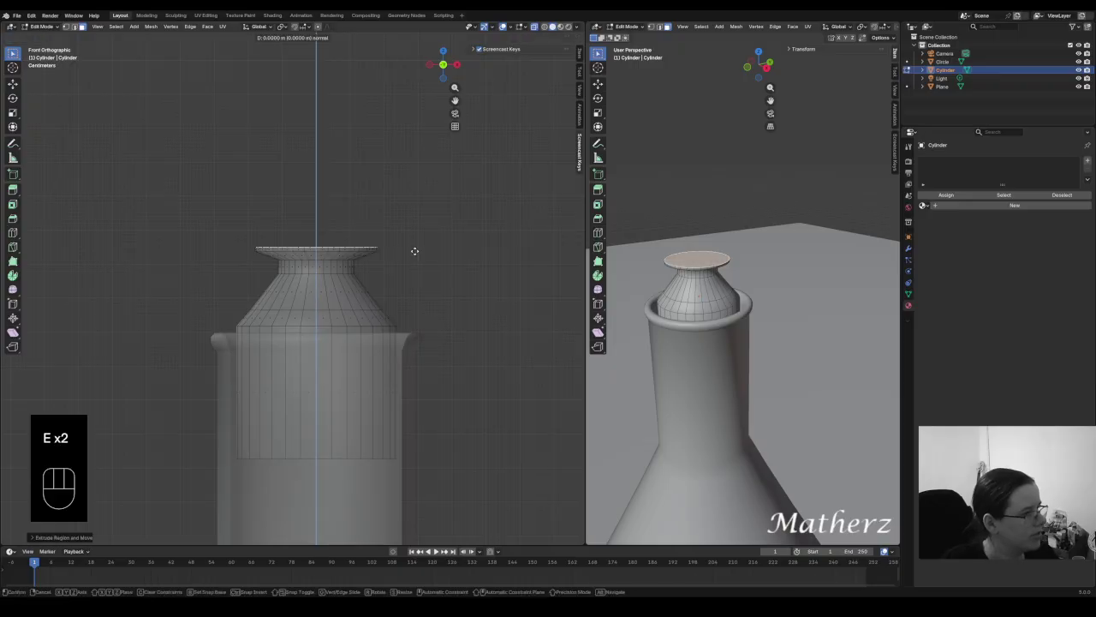
{"action": "right_click", "coordinate": [413, 246]}
{"action": "key", "text": "s"}
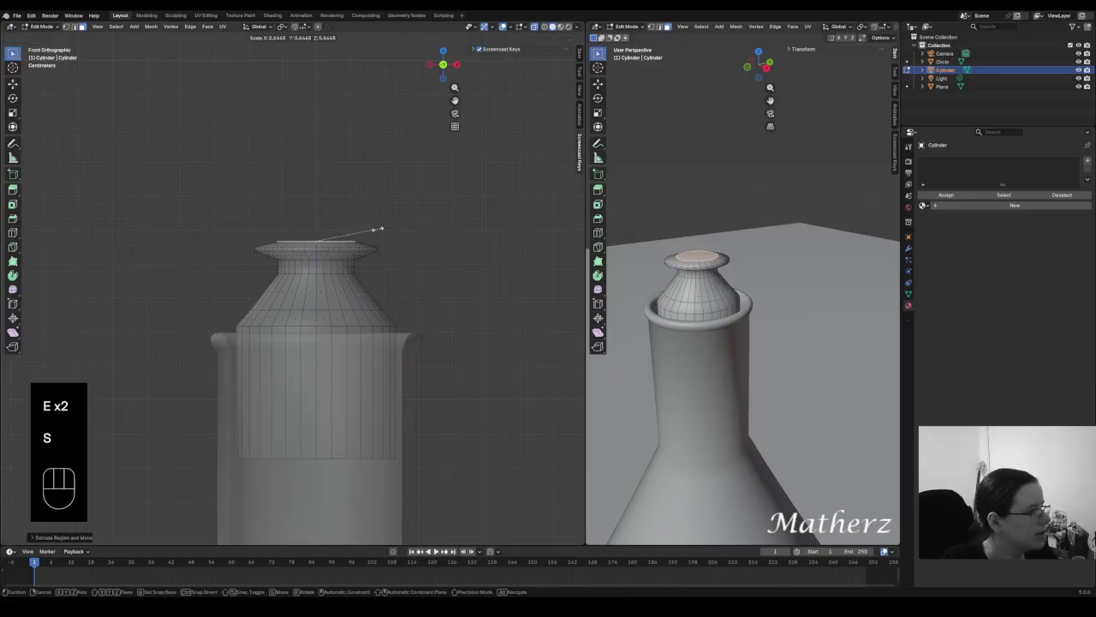
{"action": "left_click", "coordinate": [362, 232]}
Extrude the top face up about 0.054 m, scale it in to about 0.35 as a pointed tip, and return to Object Mode
{"action": "key", "text": "e"}
{"action": "middle_click_drag", "start_coordinate": [362, 232], "coordinate": [365, 213]}
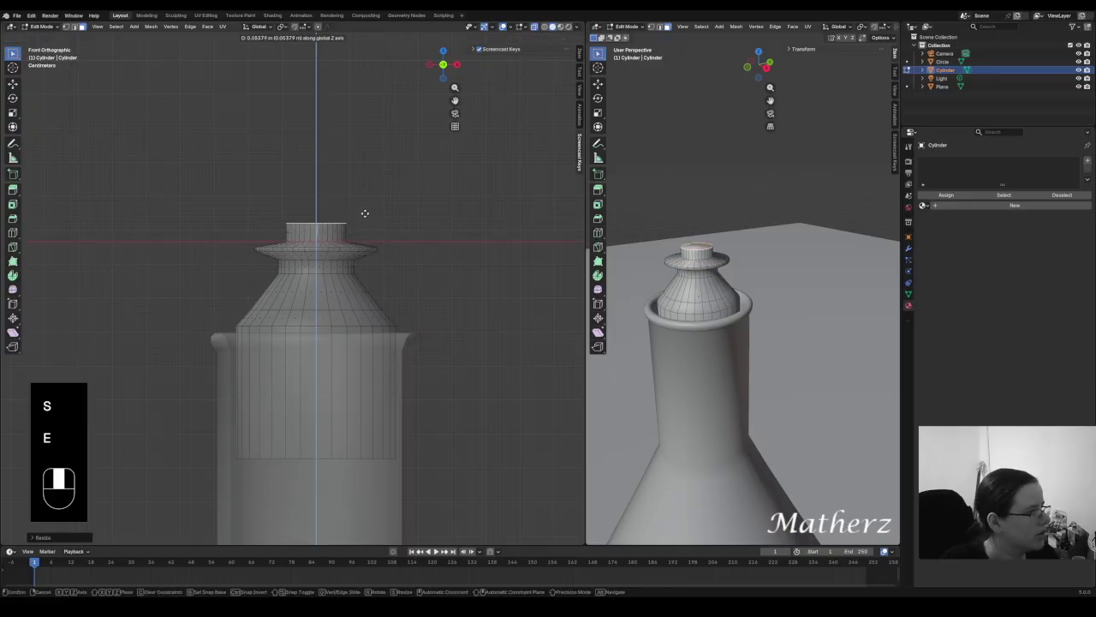
{"action": "left_click", "coordinate": [365, 213]}
{"action": "key", "text": "s"}
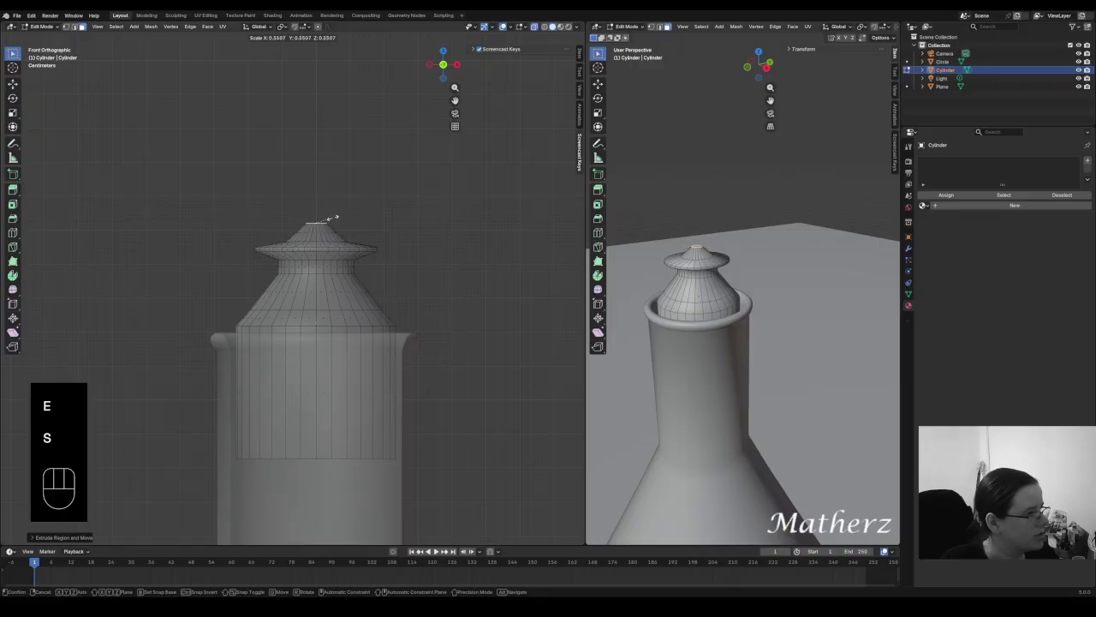
{"action": "left_click", "coordinate": [334, 218]}
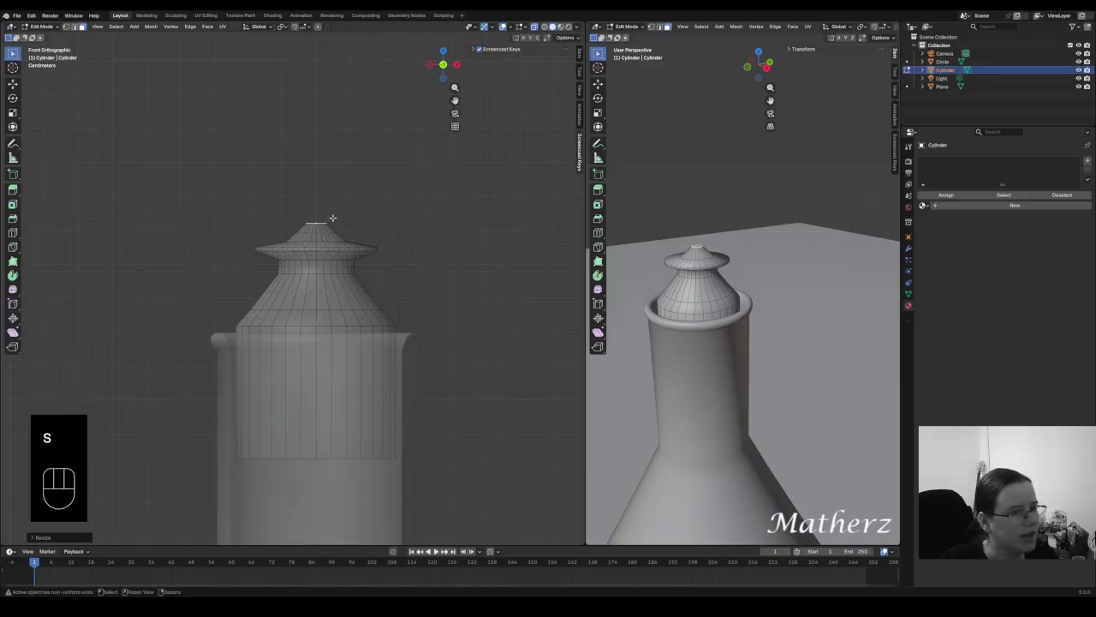
{"action": "left_click", "coordinate": [41, 26]}
{"action": "left_click", "coordinate": [45, 36]}
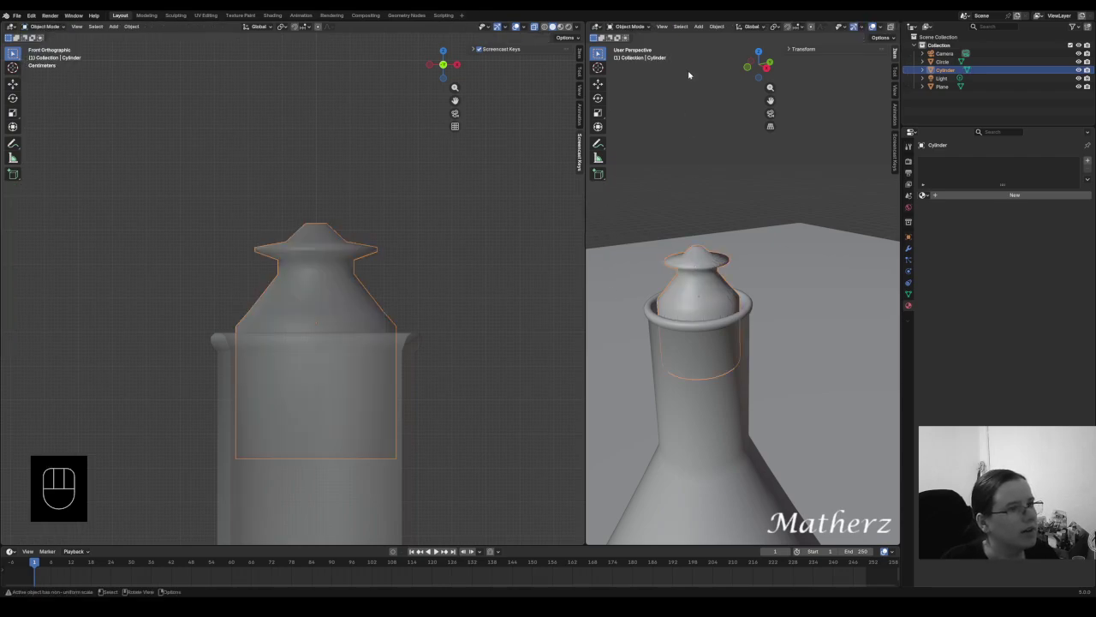
Add a UV sphere and move it up along Z until it sits above the stopper
{"action": "left_click", "coordinate": [698, 26]}
{"action": "mouse_move", "coordinate": [712, 36]}
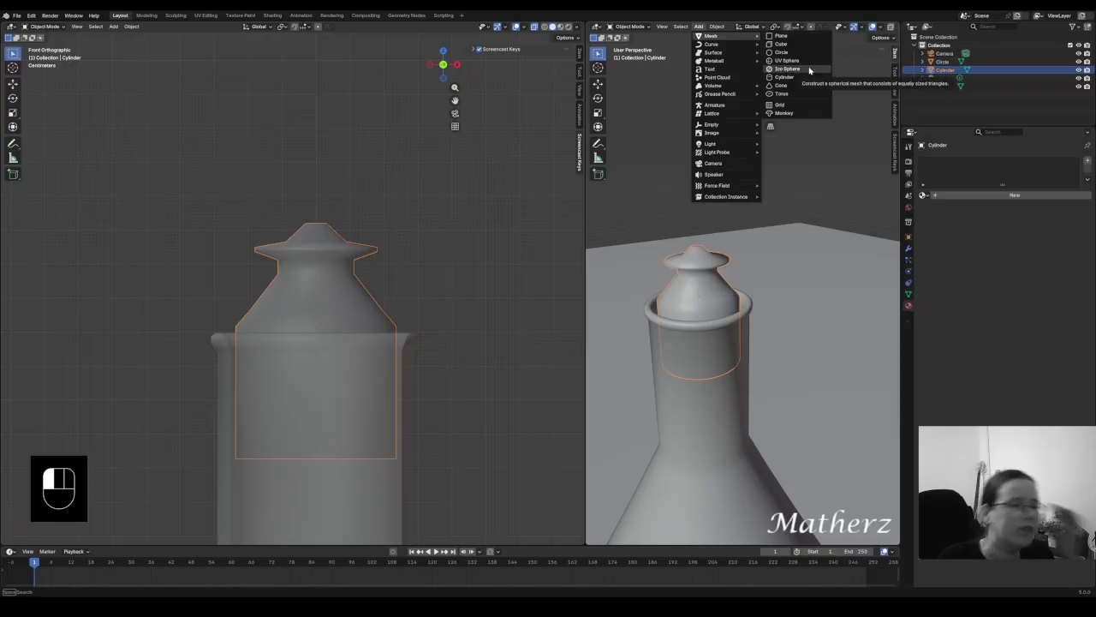
{"action": "left_click", "coordinate": [806, 61]}
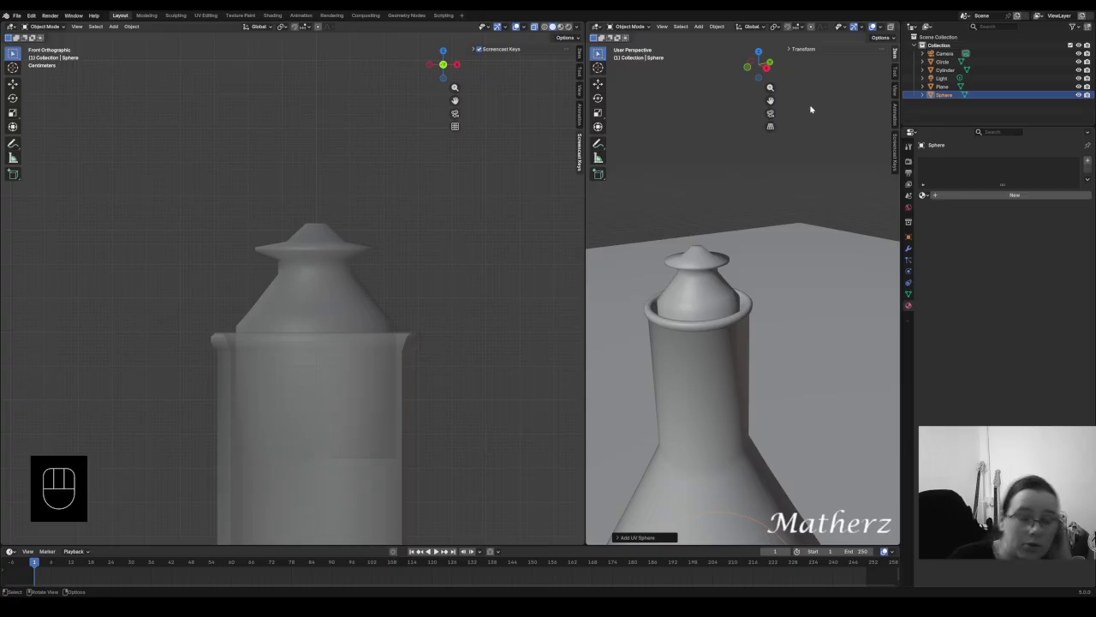
{"action": "scroll", "coordinate": [776, 313], "scroll_direction": "down", "scroll_amount": 3}
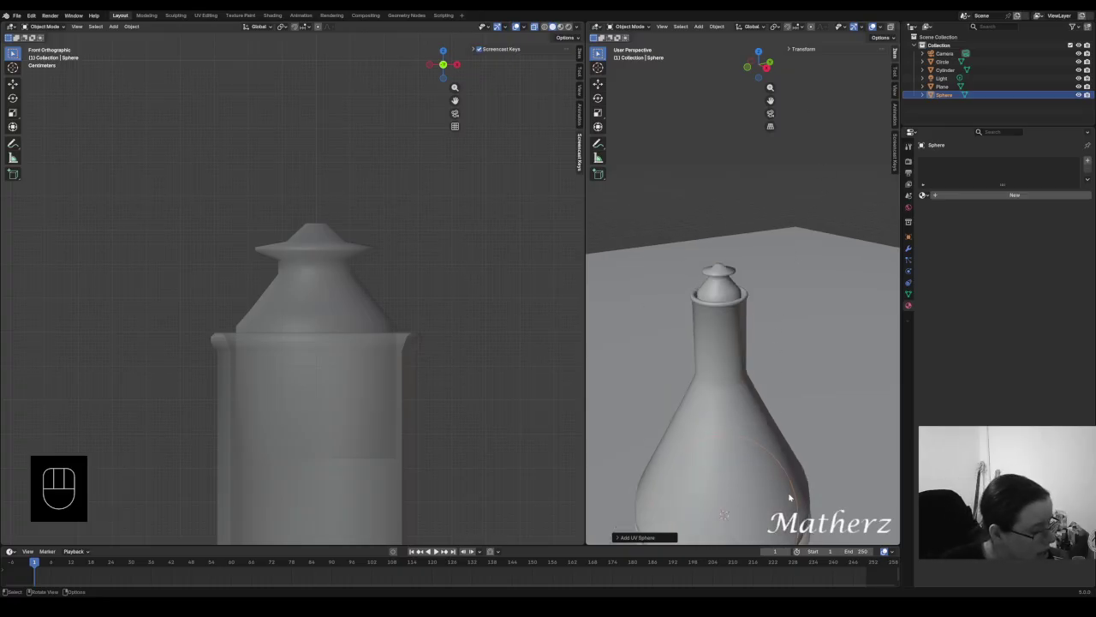
{"action": "key", "text": "g"}
{"action": "middle_click_drag", "start_coordinate": [781, 526], "coordinate": [772, 385]}
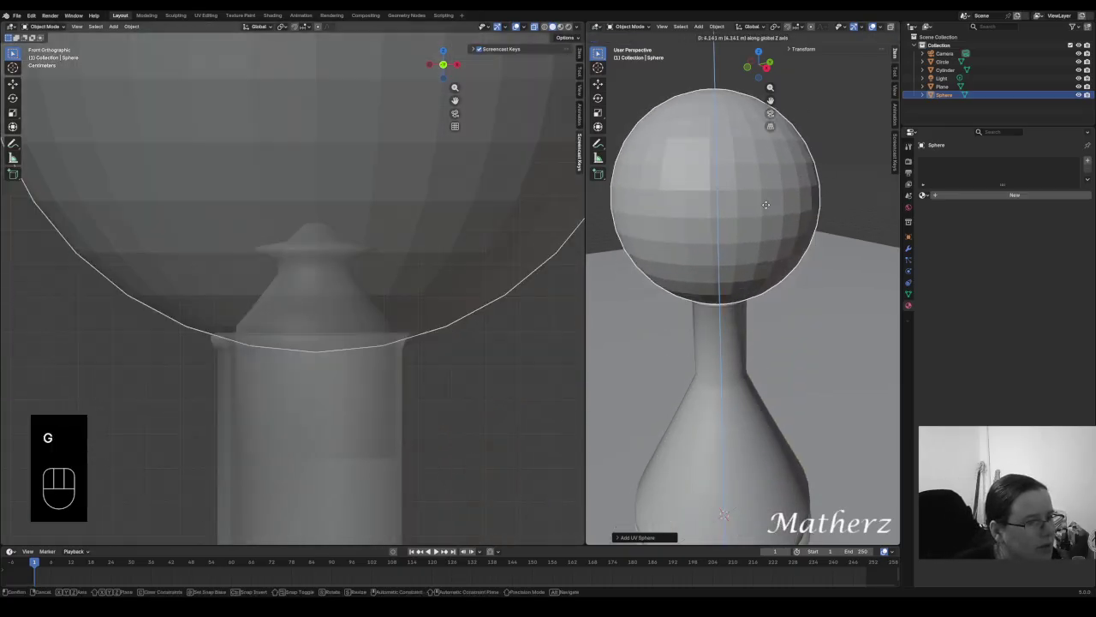
{"action": "left_click", "coordinate": [759, 175]}
Scale the sphere down uniformly to about the neck's width and lower it along Z by about 0.64 m to just above the stopper
{"action": "scroll", "coordinate": [367, 233], "scroll_direction": "down", "scroll_amount": 8}
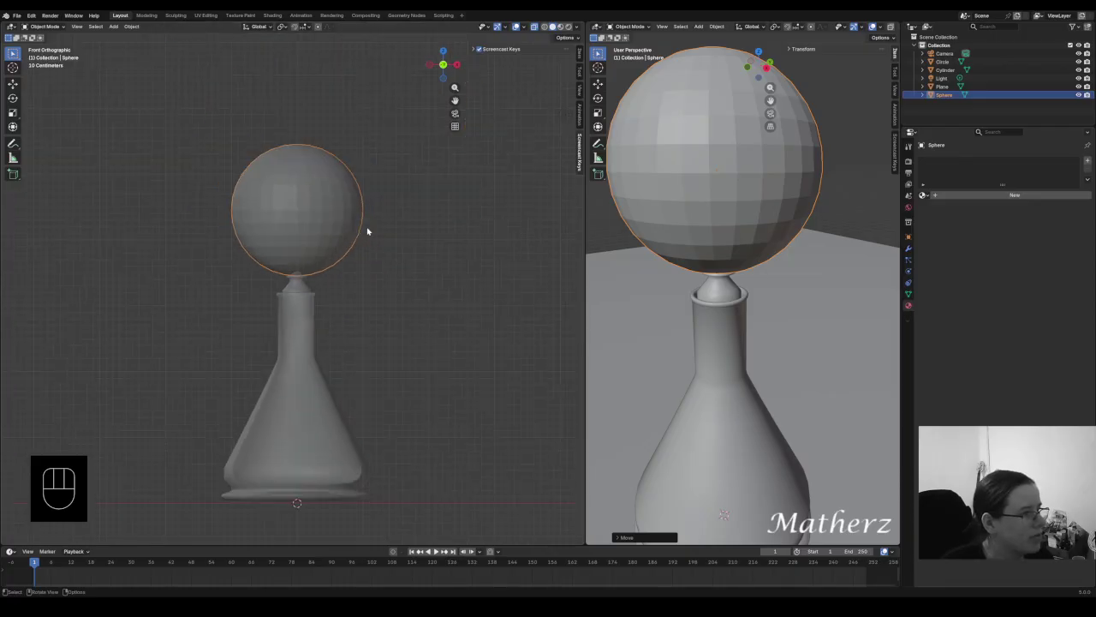
{"action": "scroll", "coordinate": [368, 232], "scroll_direction": "up", "scroll_amount": 1}
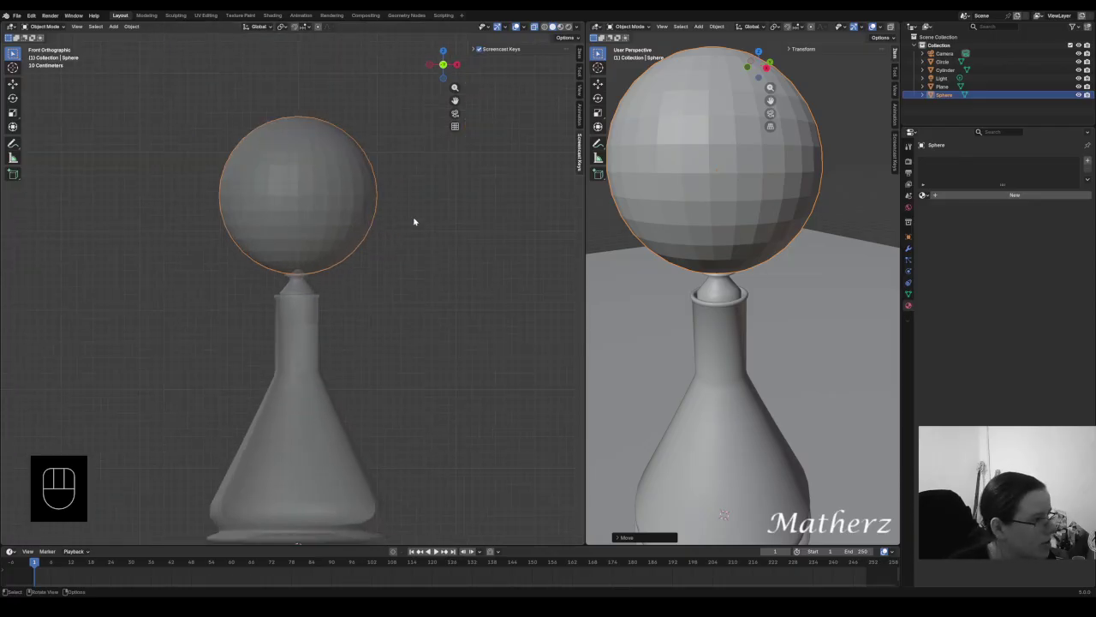
{"action": "key", "text": "s"}
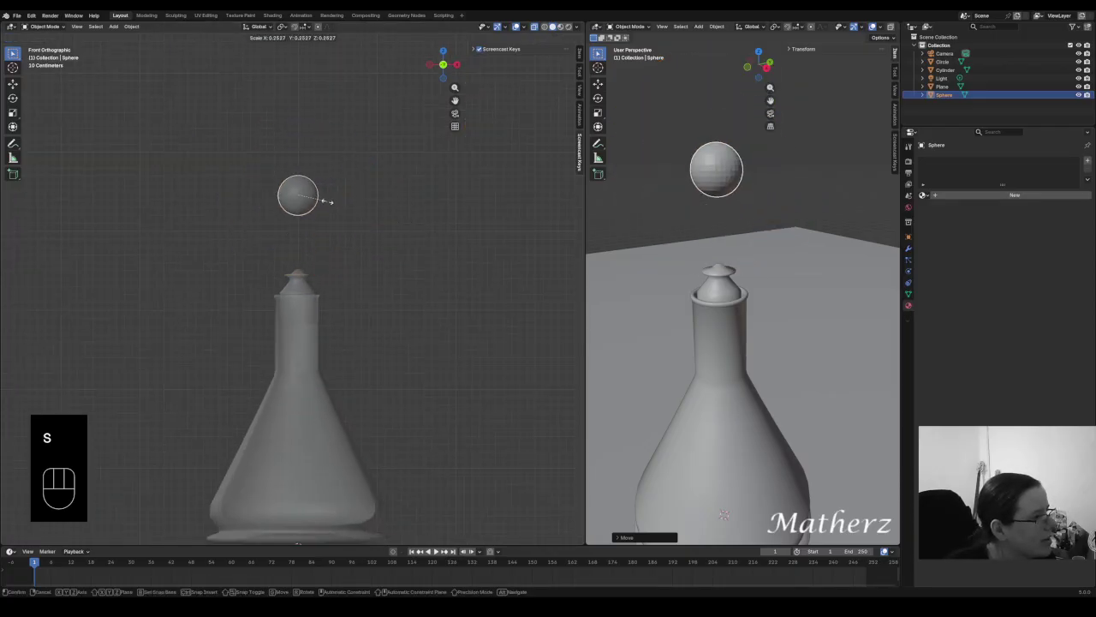
{"action": "left_click", "coordinate": [332, 207]}
{"action": "key", "text": "g"}
{"action": "middle_click_drag", "start_coordinate": [275, 250], "coordinate": [286, 295]}
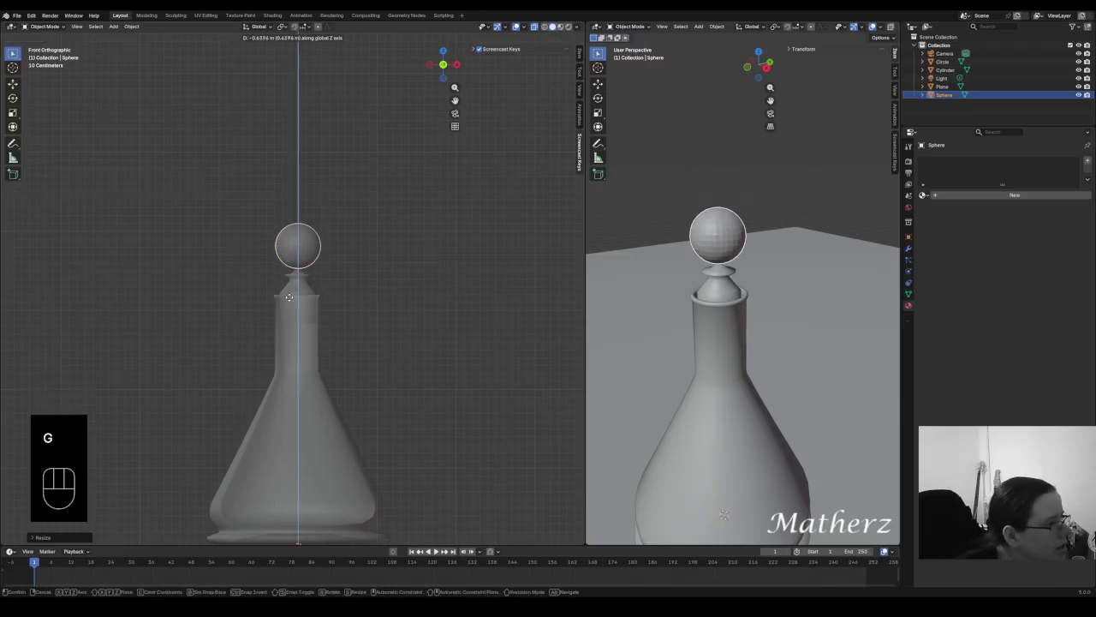
{"action": "left_click", "coordinate": [264, 220]}
Lower the sphere slightly along Z until its underside touches the stopper's pointed tip
{"action": "scroll", "coordinate": [281, 228], "scroll_direction": "up", "scroll_amount": 8}
{"action": "middle_click_drag", "start_coordinate": [311, 202], "coordinate": [340, 288], "text": "shift"}
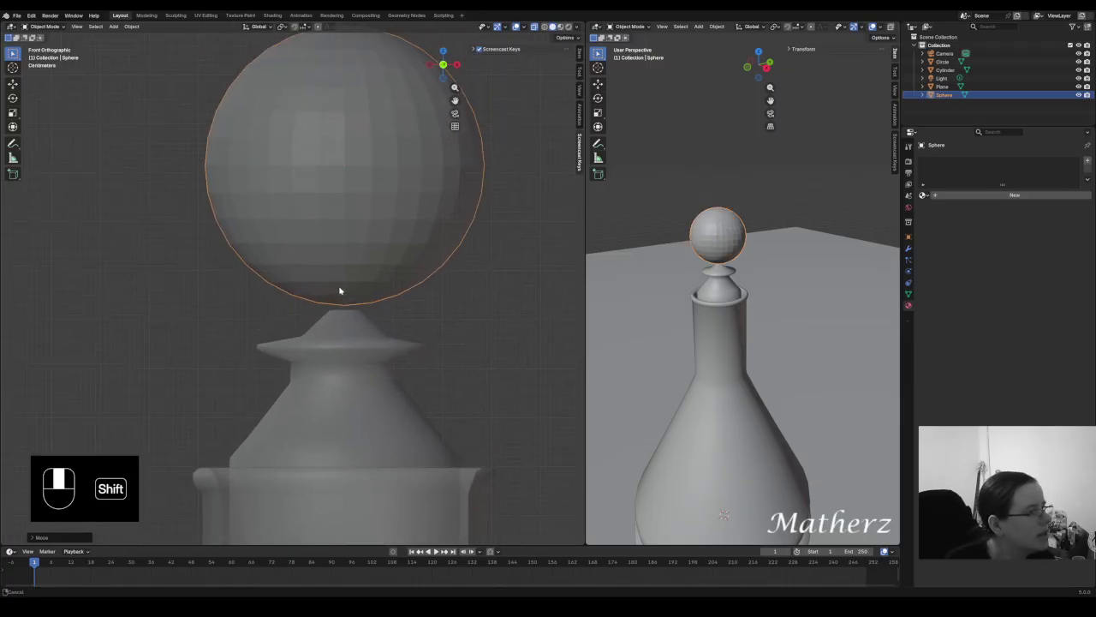
{"action": "scroll", "coordinate": [378, 348], "scroll_direction": "up", "scroll_amount": 3}
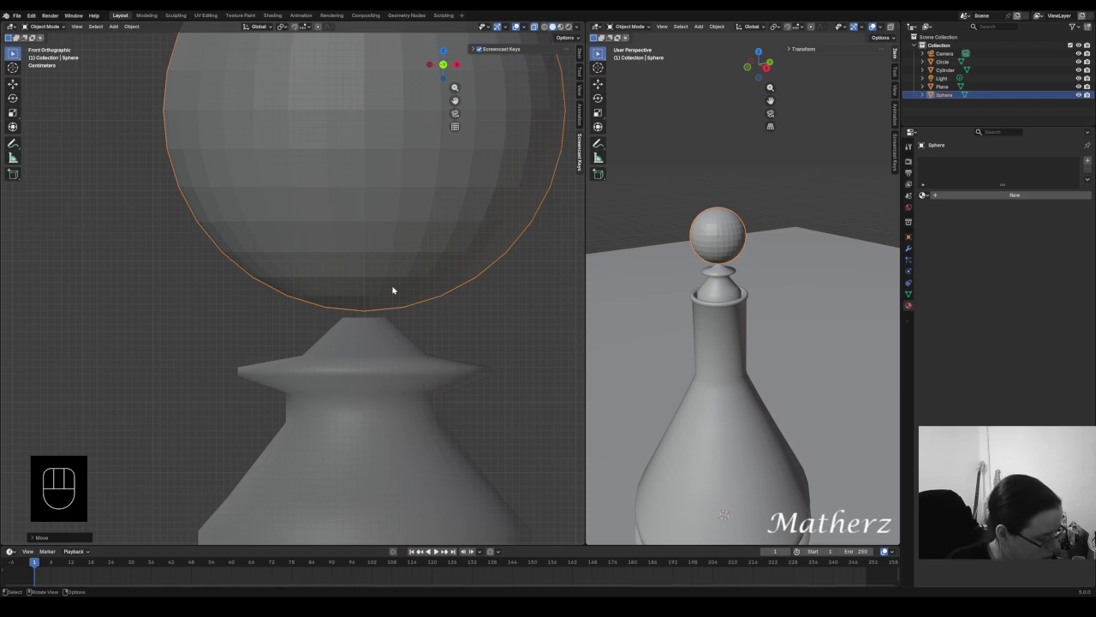
{"action": "key", "text": "g"}
{"action": "middle_click_drag", "start_coordinate": [386, 287], "coordinate": [387, 295]}
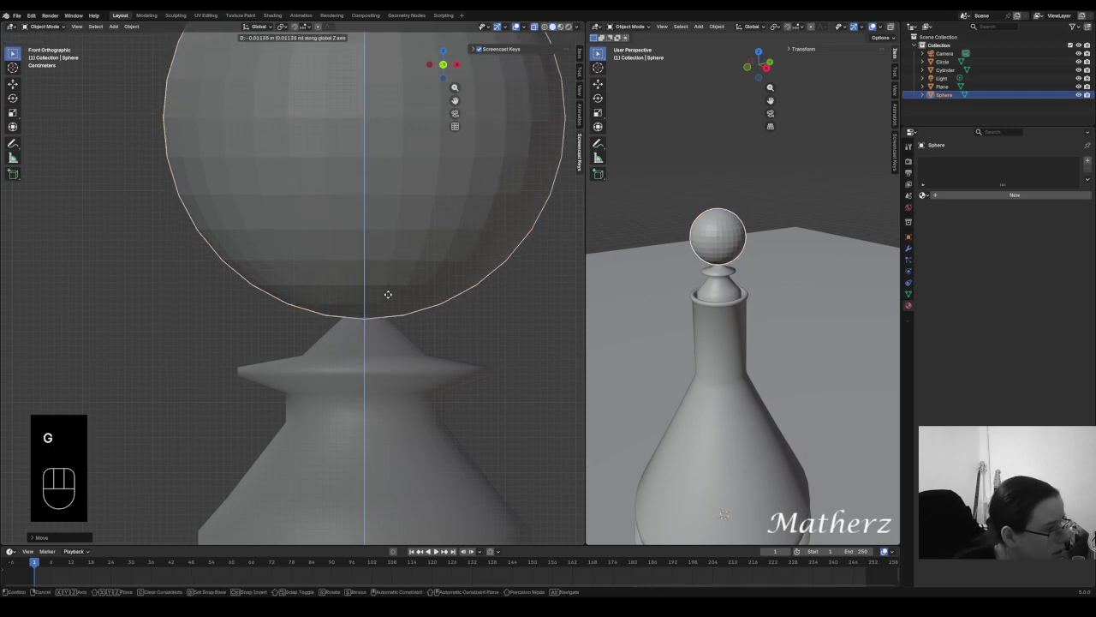
{"action": "left_click", "coordinate": [386, 300]}
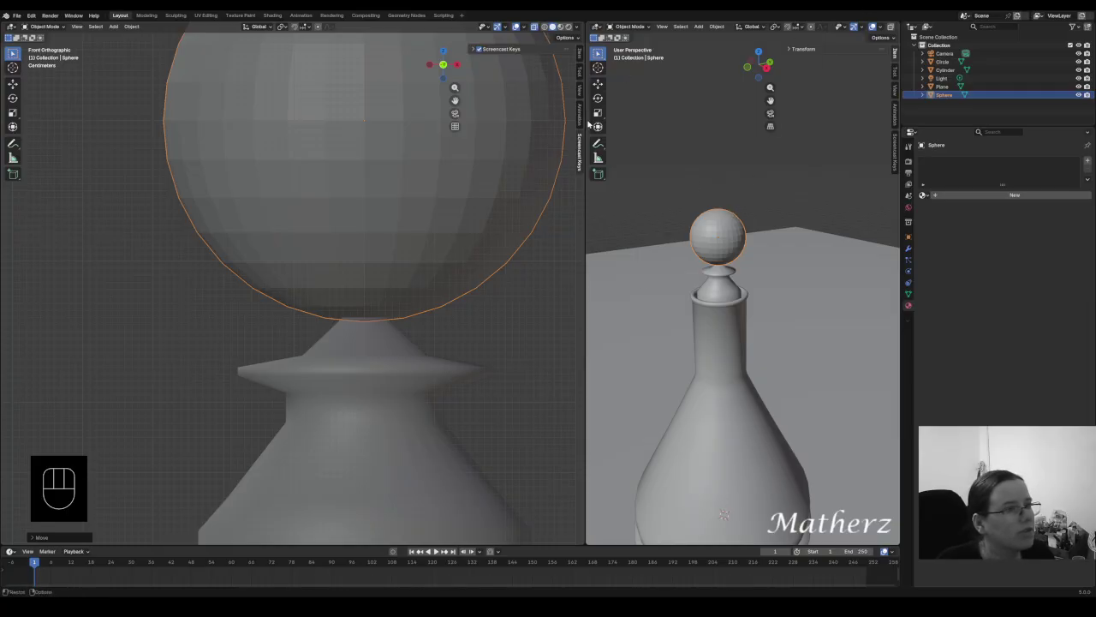
Widen the perspective viewport, frame the whole flask, switch it to Rendered shading, and deselect the sphere
{"action": "left_click_drag", "start_coordinate": [585, 120], "coordinate": [152, 120]}
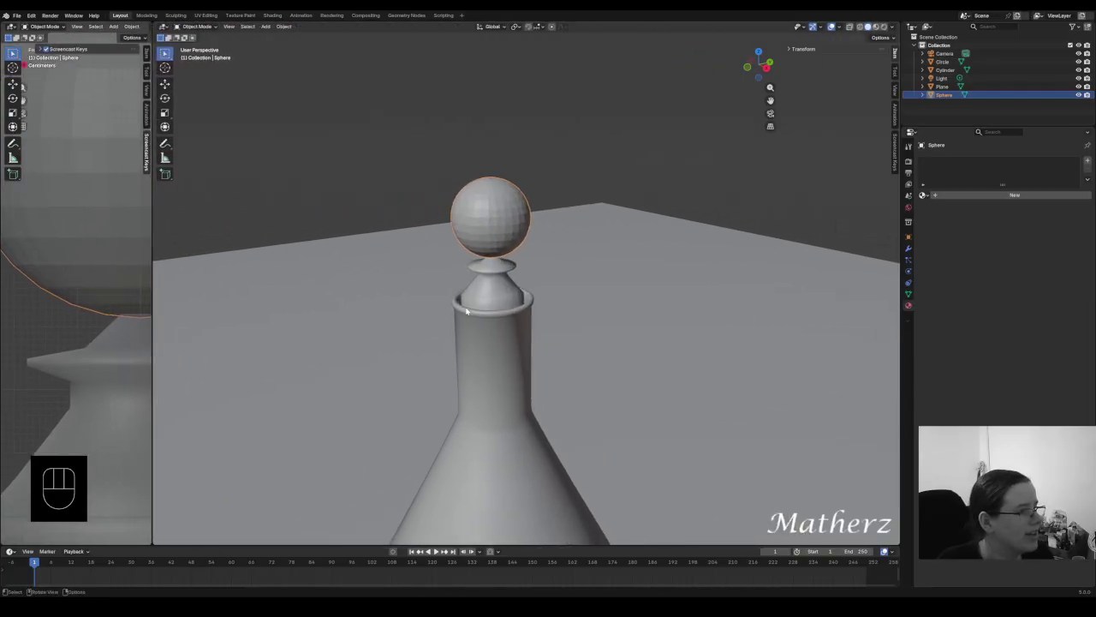
{"action": "scroll", "coordinate": [463, 333], "scroll_direction": "down", "scroll_amount": 2}
{"action": "middle_click_drag", "start_coordinate": [539, 448], "coordinate": [543, 444], "text": "shift"}
{"action": "middle_click_drag", "start_coordinate": [549, 428], "coordinate": [547, 428], "text": "shift"}
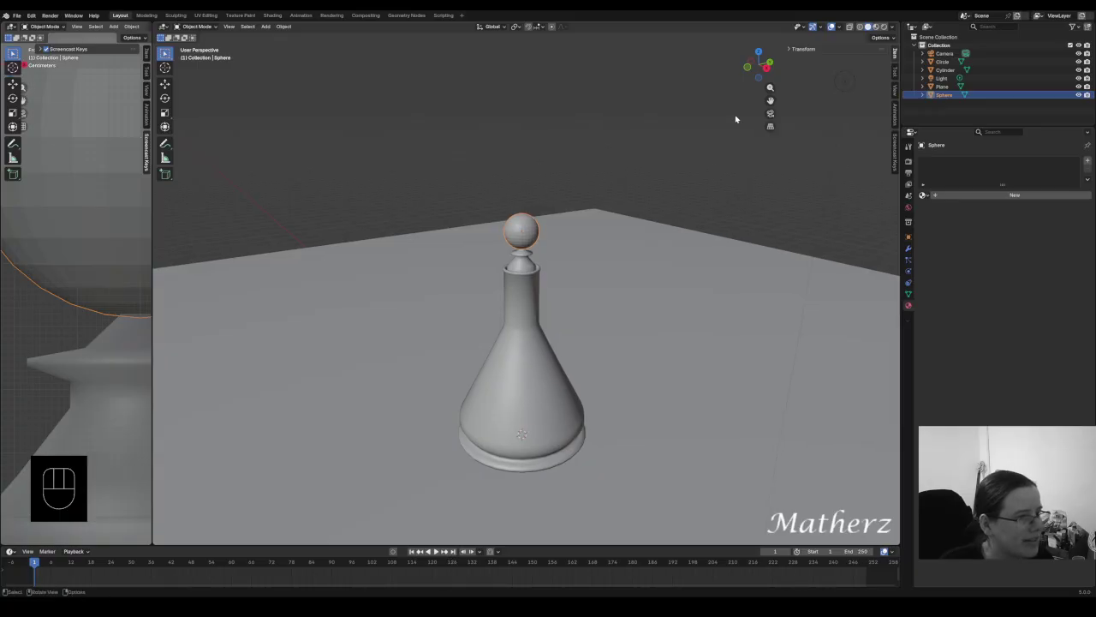
{"action": "left_click", "coordinate": [887, 28]}
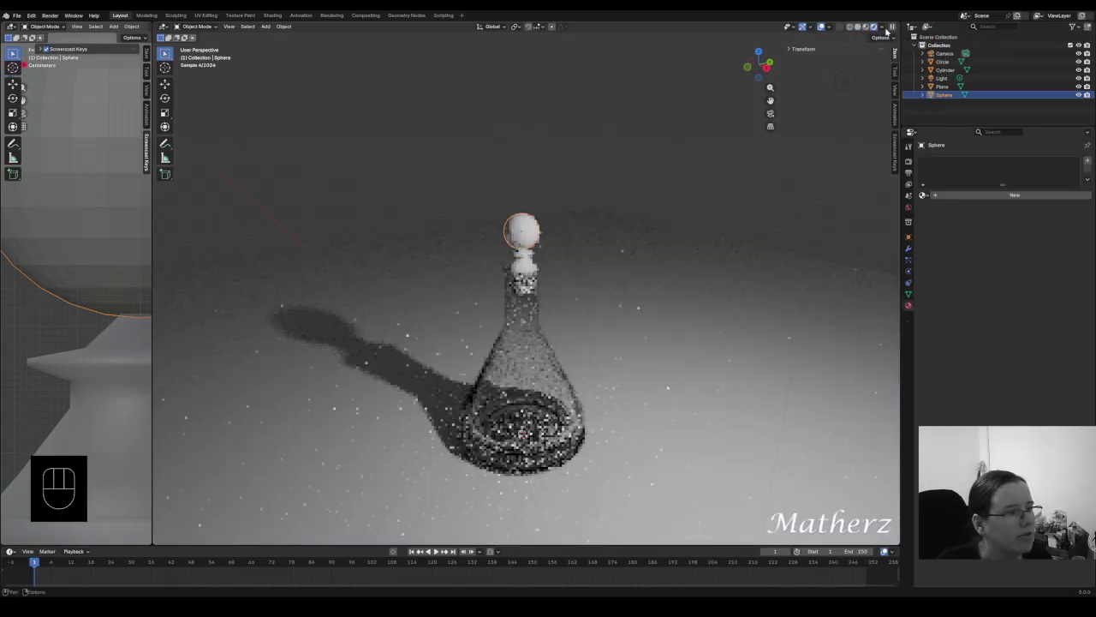
{"action": "left_click", "coordinate": [575, 159]}
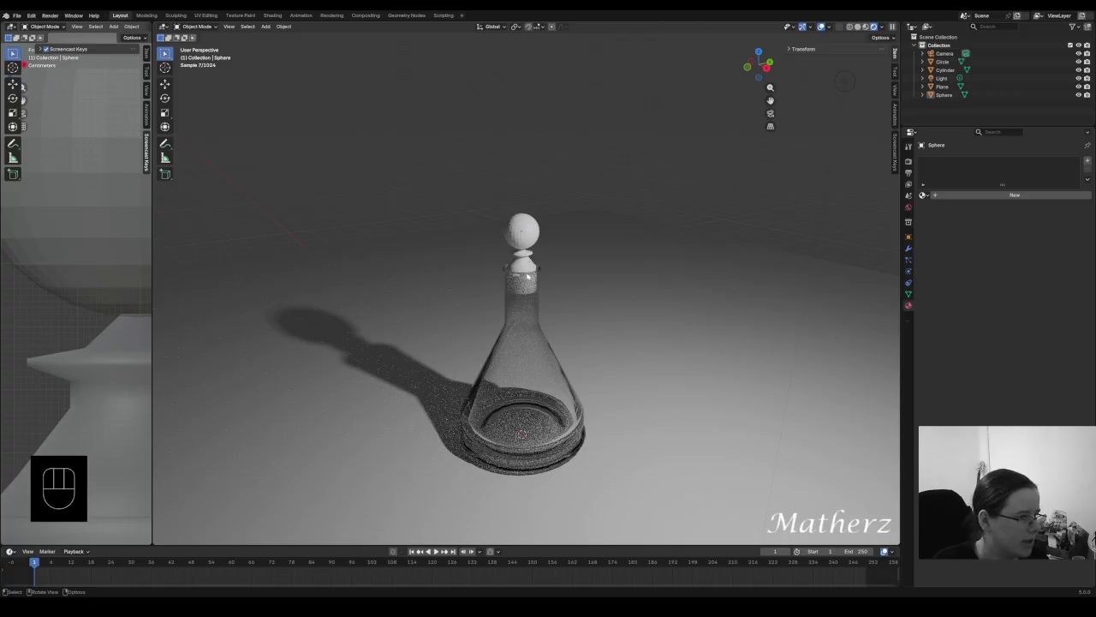
Rename the flask's material to Glass
{"action": "left_click", "coordinate": [509, 336]}
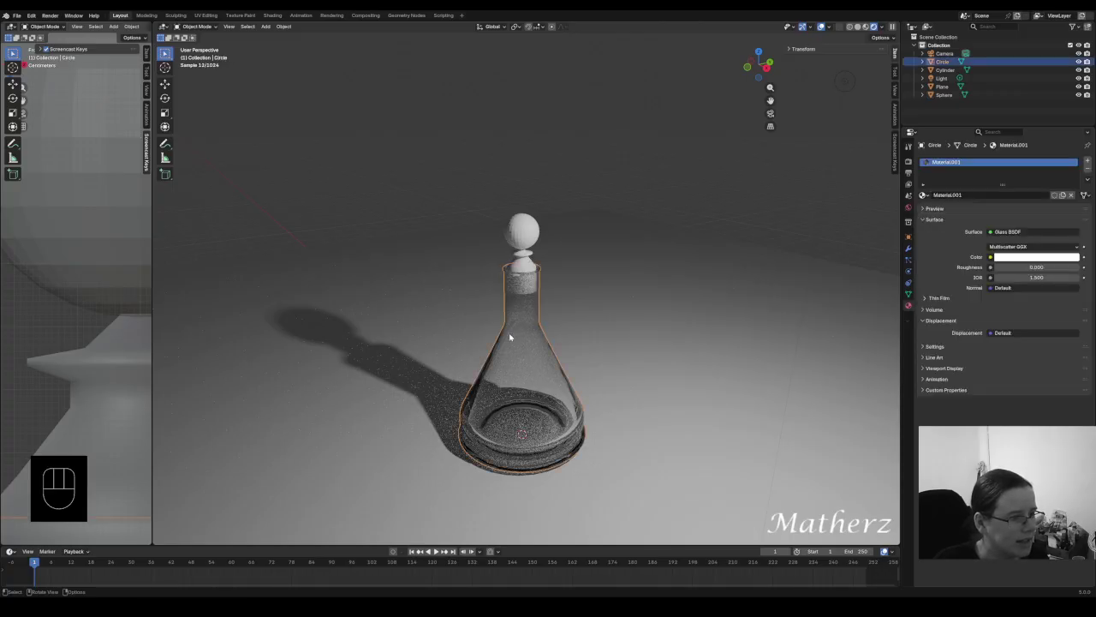
{"action": "double_click", "coordinate": [946, 162]}
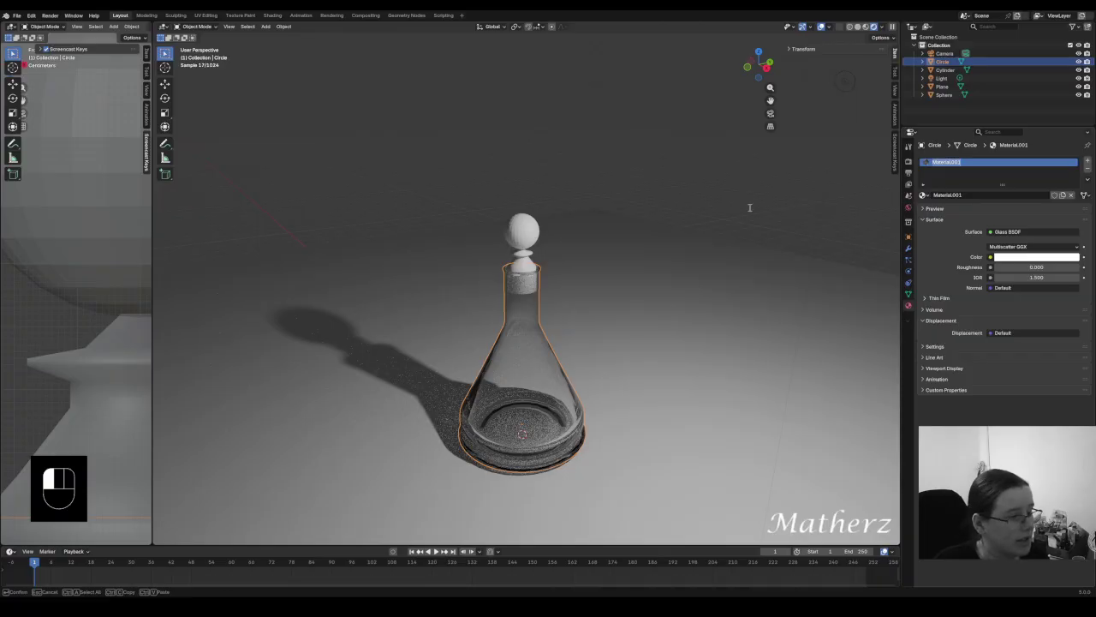
{"action": "type", "text": "G"}
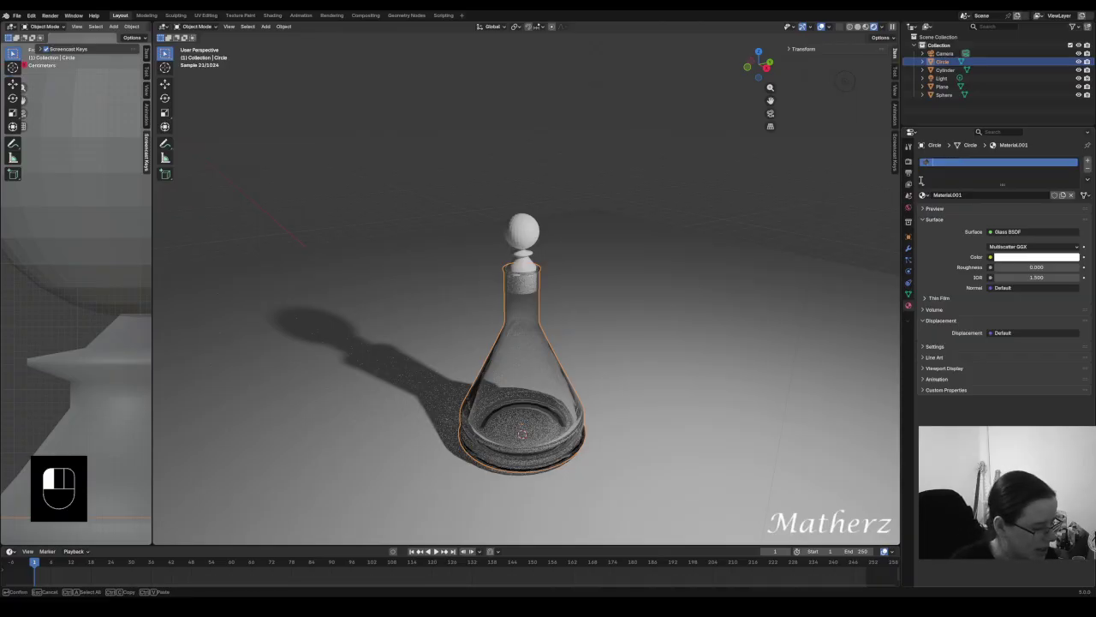
{"action": "type", "text": "lass"}
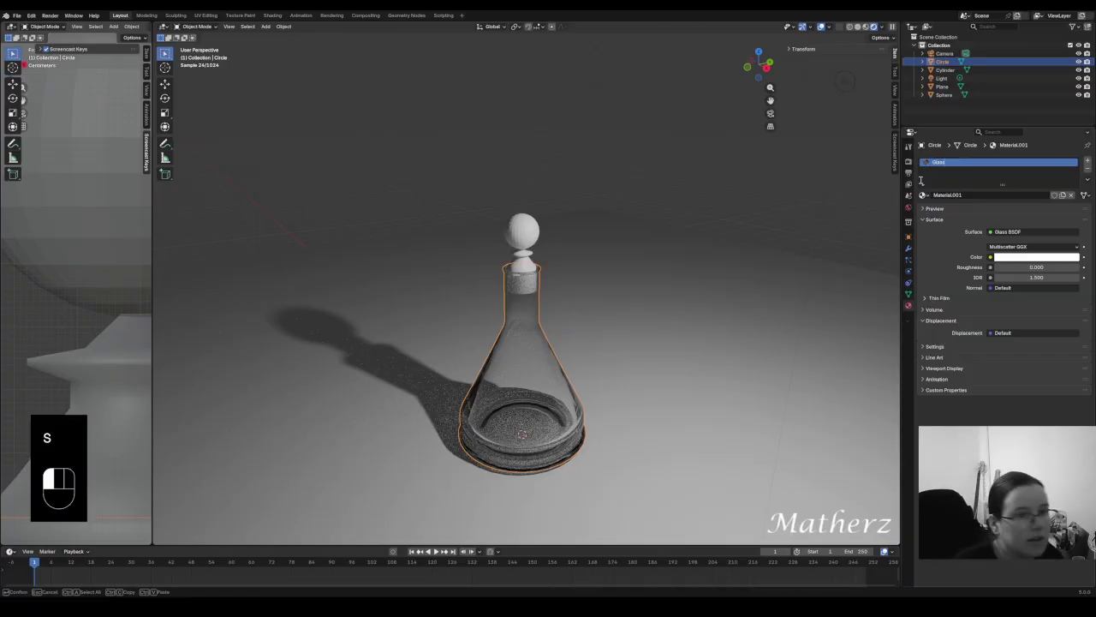
{"action": "key", "text": "Return"}
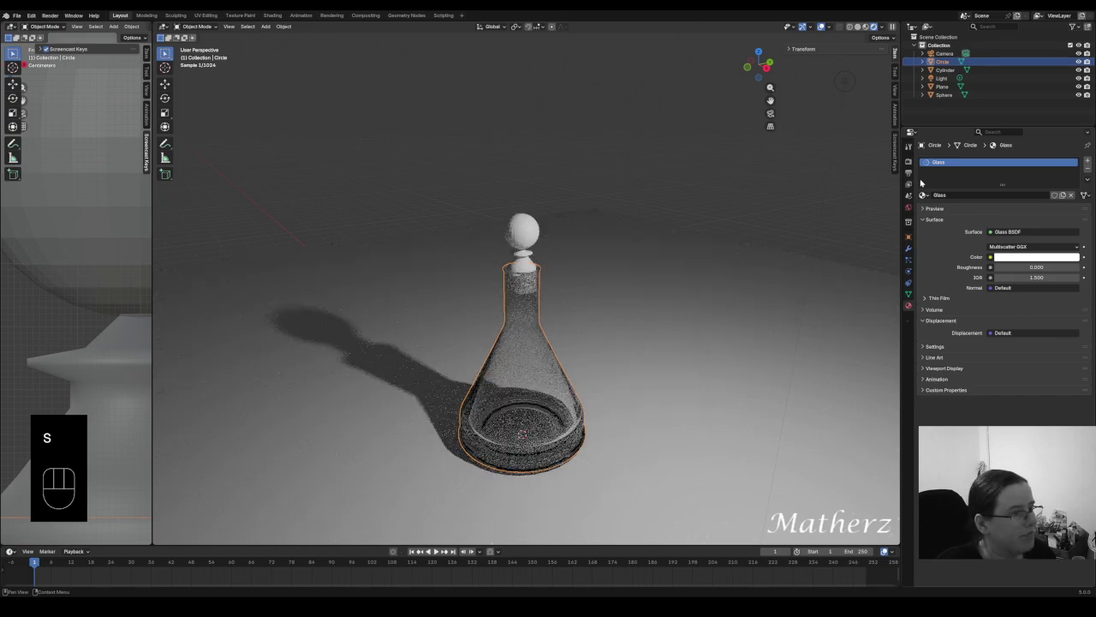
Assign the existing Glass material to the sphere above the stopper
{"action": "left_click", "coordinate": [522, 233]}
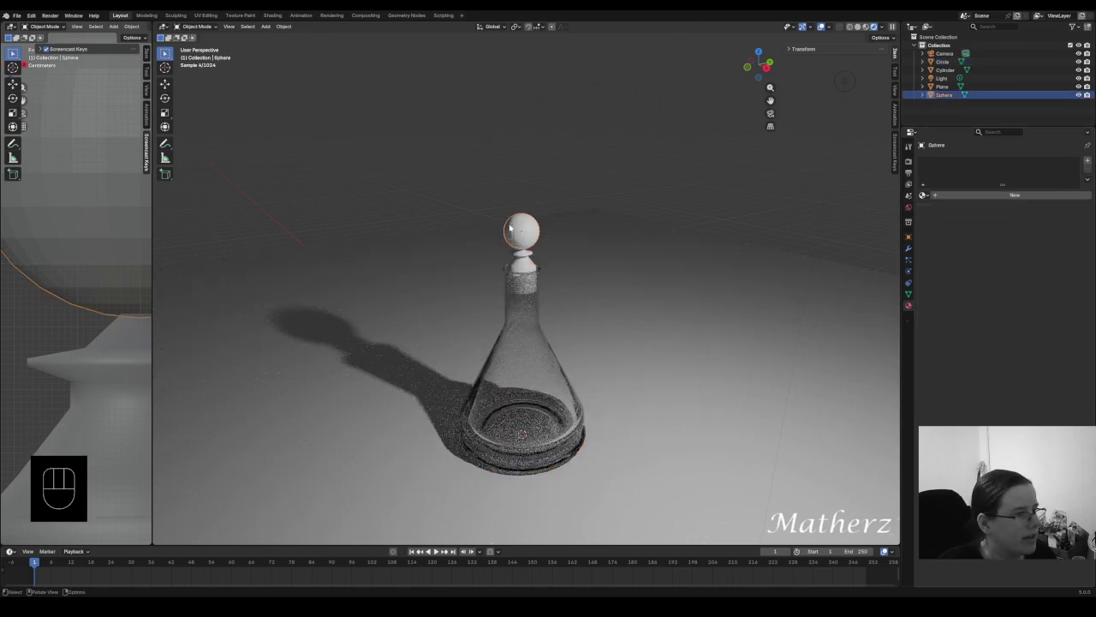
{"action": "left_click", "coordinate": [925, 195]}
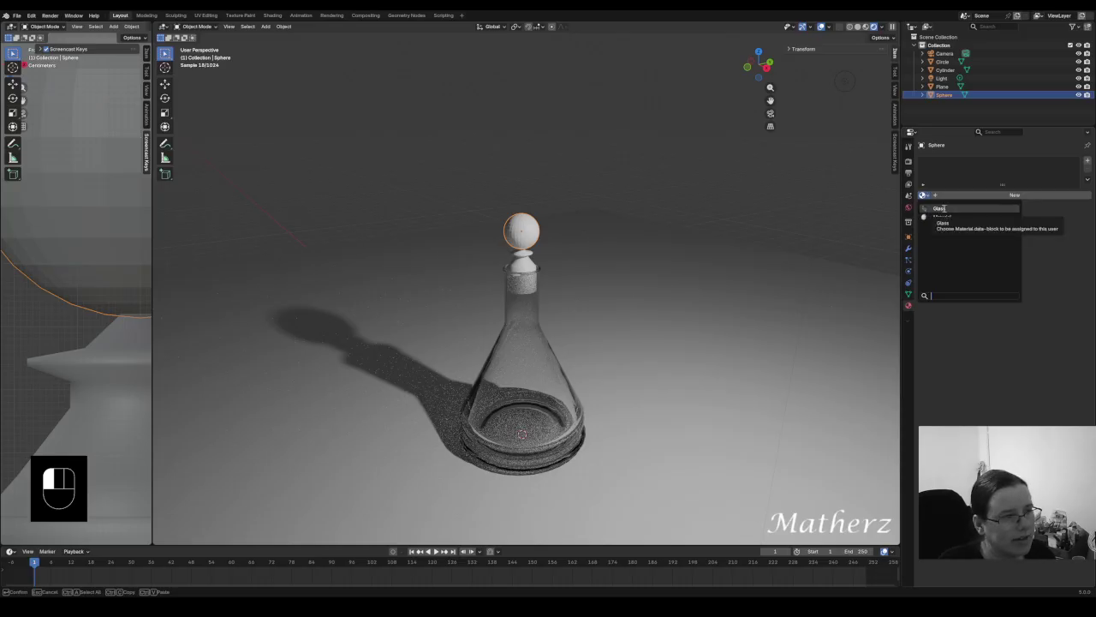
{"action": "left_click", "coordinate": [948, 208]}
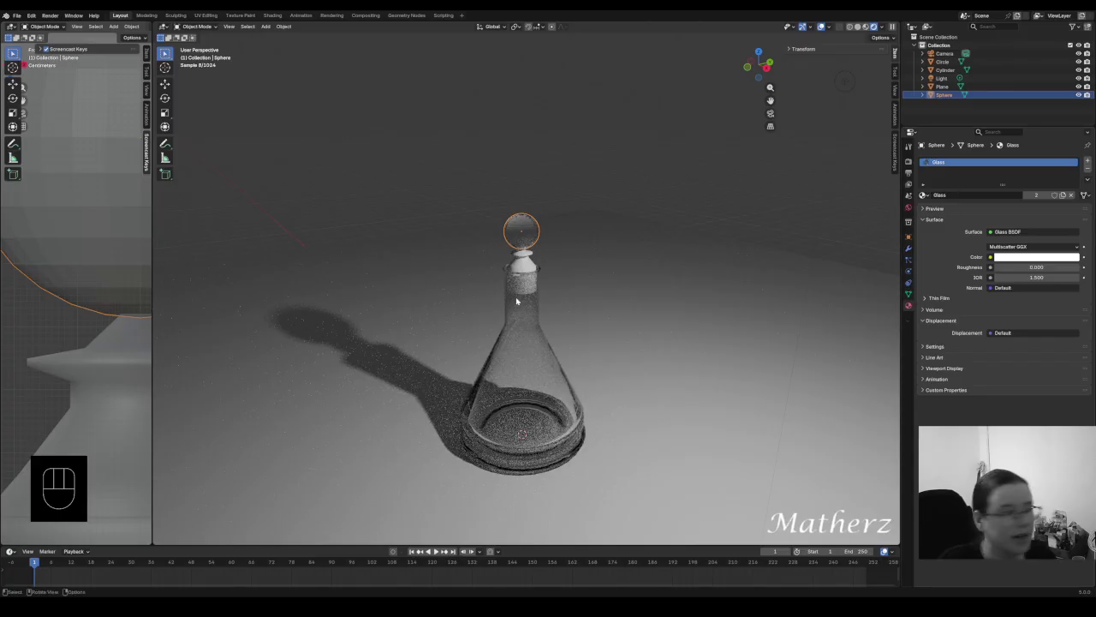
Assign the existing Glass material to the stopper and deselect it
{"action": "left_click", "coordinate": [519, 271]}
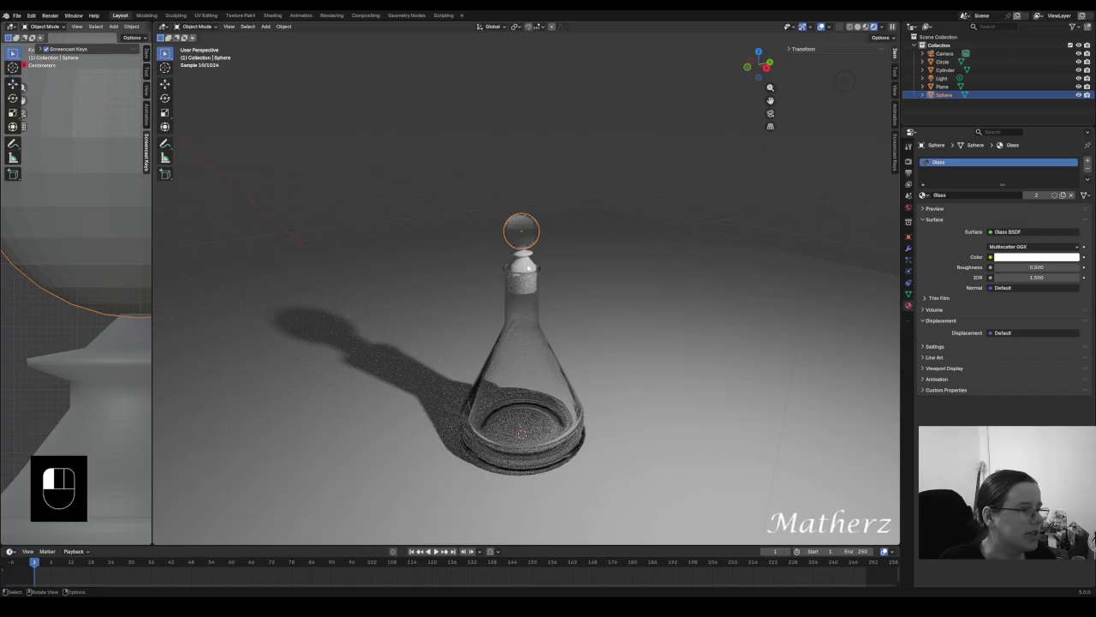
{"action": "left_click", "coordinate": [528, 268]}
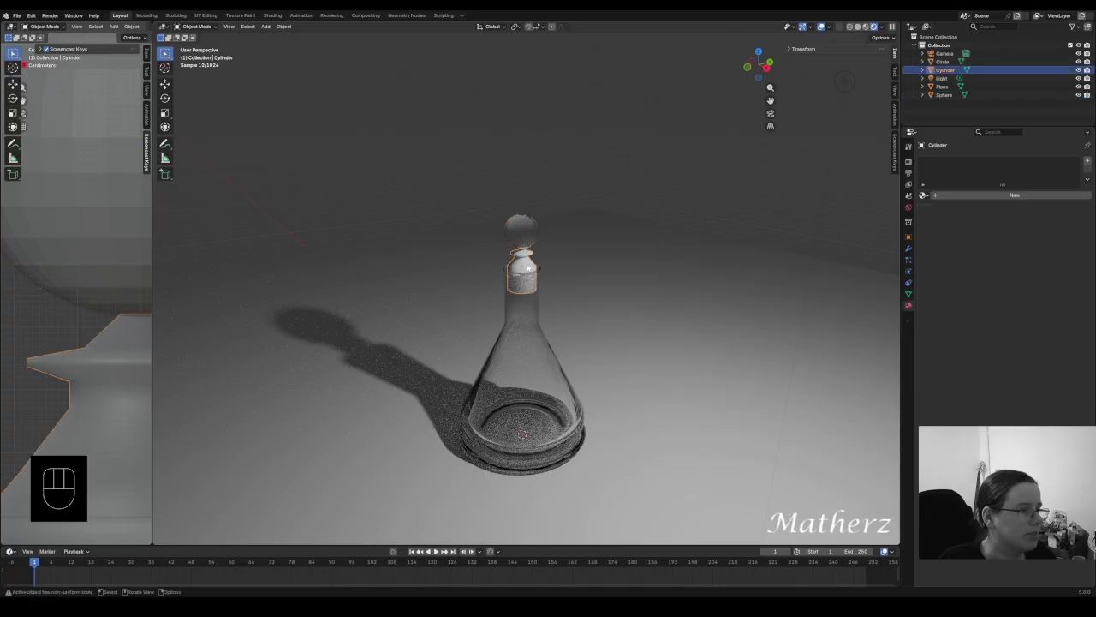
{"action": "left_click", "coordinate": [925, 195]}
{"action": "left_click", "coordinate": [947, 209]}
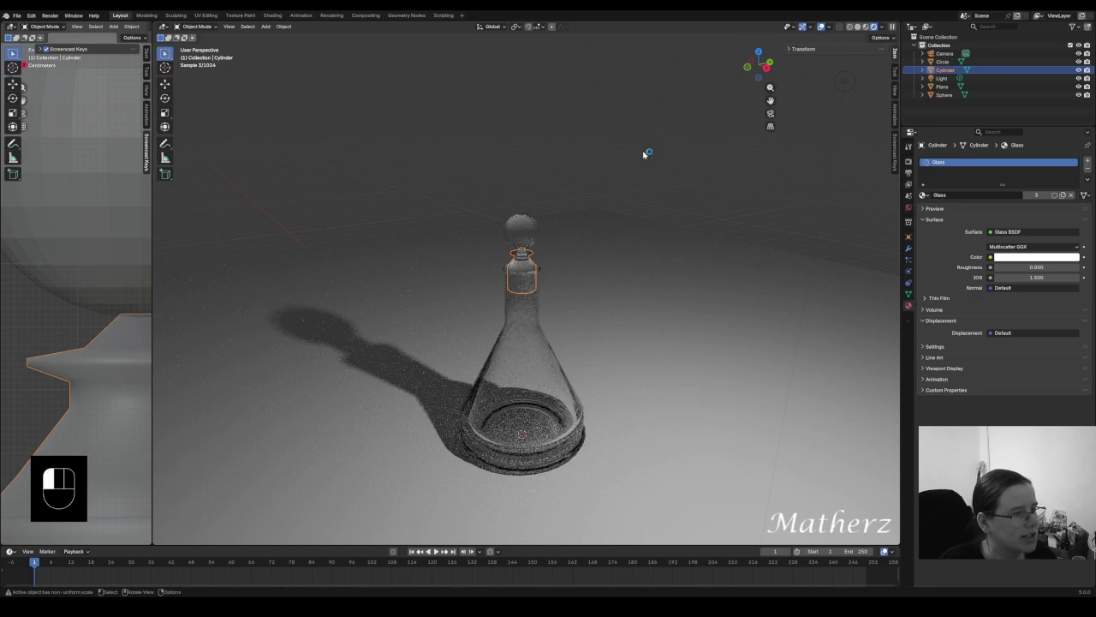
{"action": "left_click", "coordinate": [644, 154]}
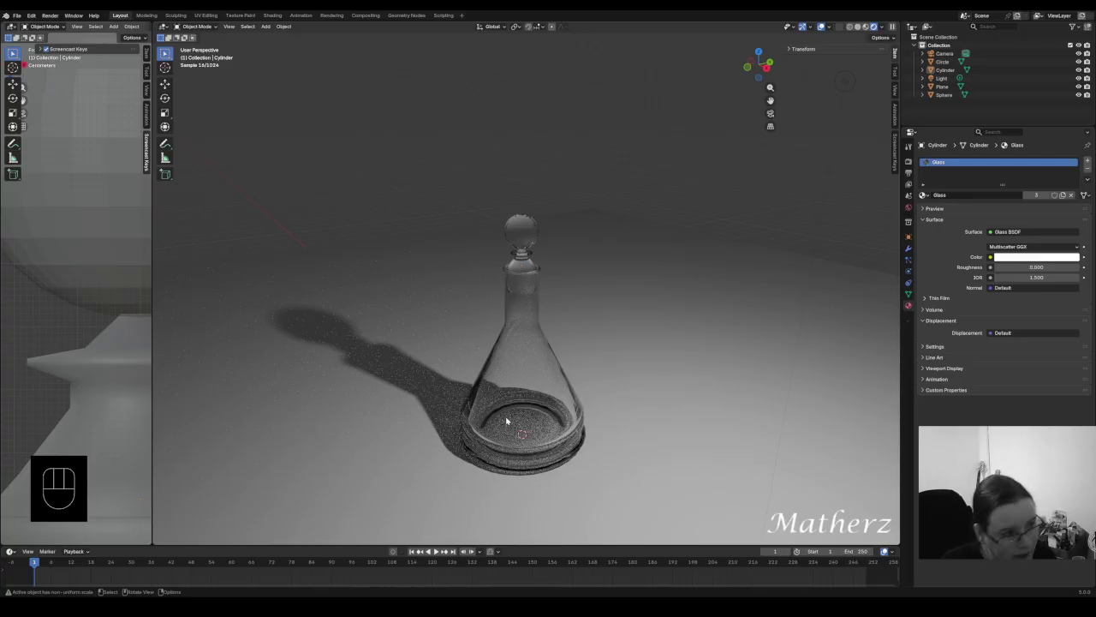
Narrow the perspective viewport so the front view regains about half the space, and switch the perspective view to Material Preview shading
{"action": "middle_click_drag", "start_coordinate": [506, 422], "coordinate": [540, 399]}
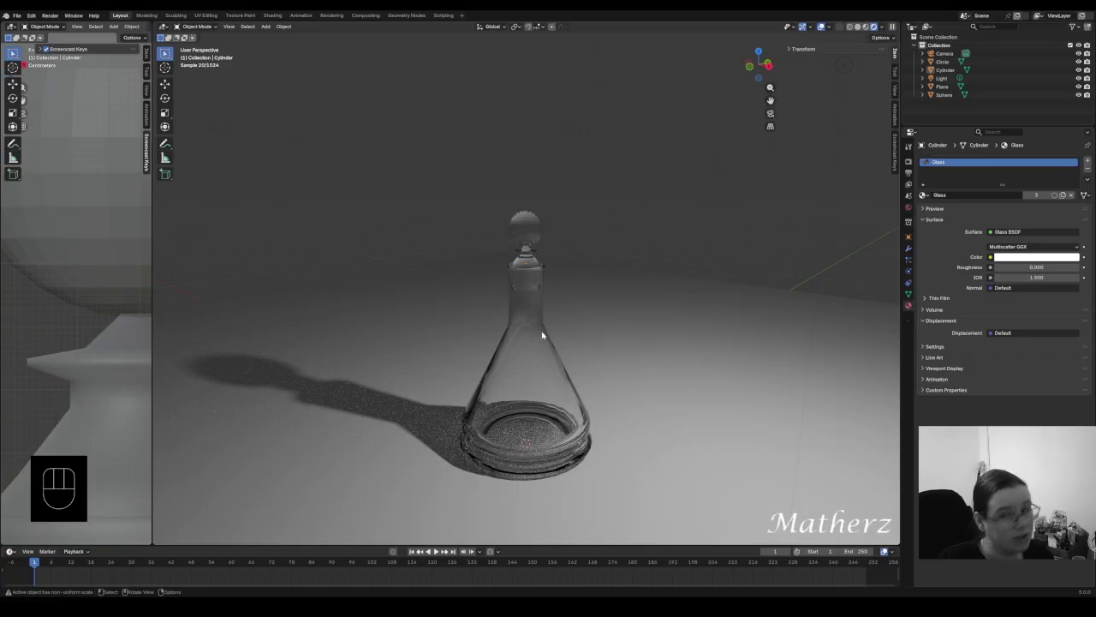
{"action": "left_click_drag", "start_coordinate": [156, 212], "coordinate": [510, 246]}
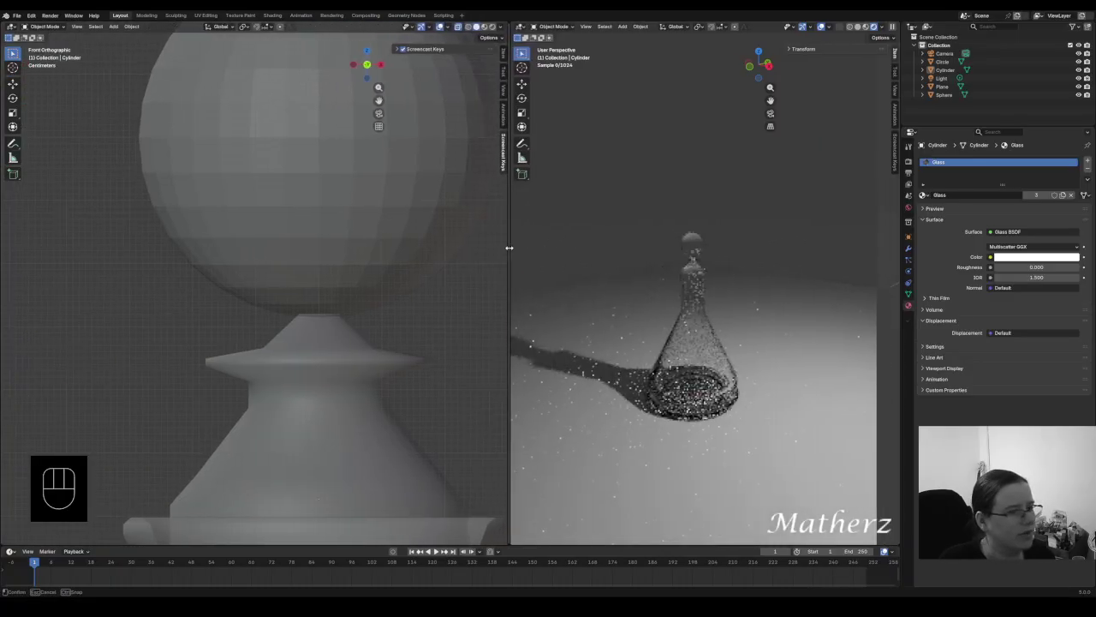
{"action": "left_click", "coordinate": [866, 26]}
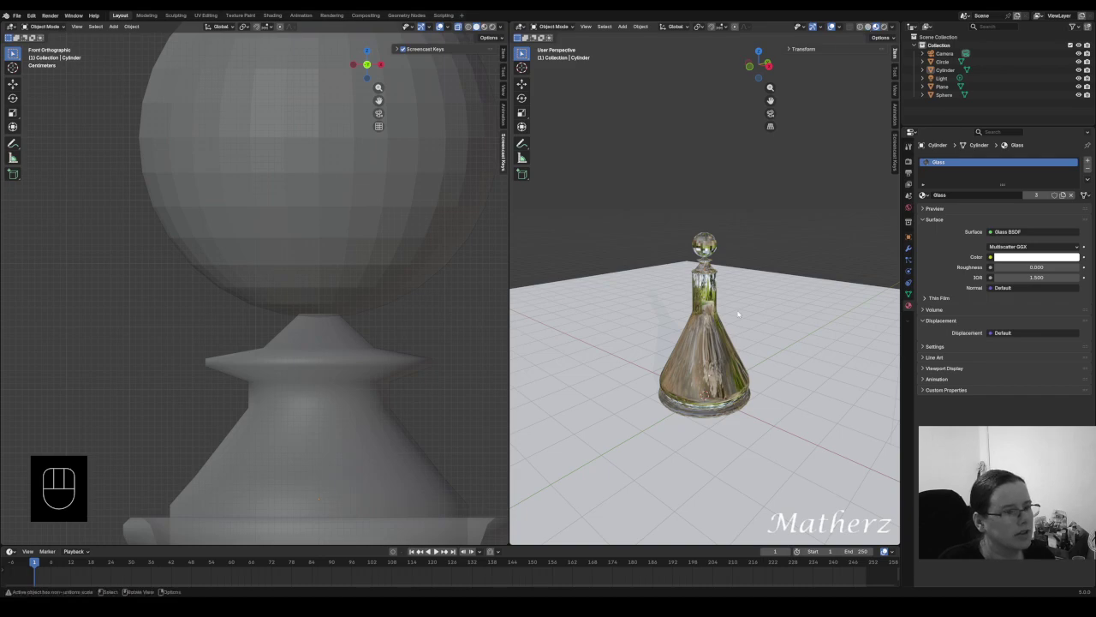
Add a mesh circle and raise it along Z by about 0.27 m to the lower part of the flask
{"action": "left_click", "coordinate": [623, 27]}
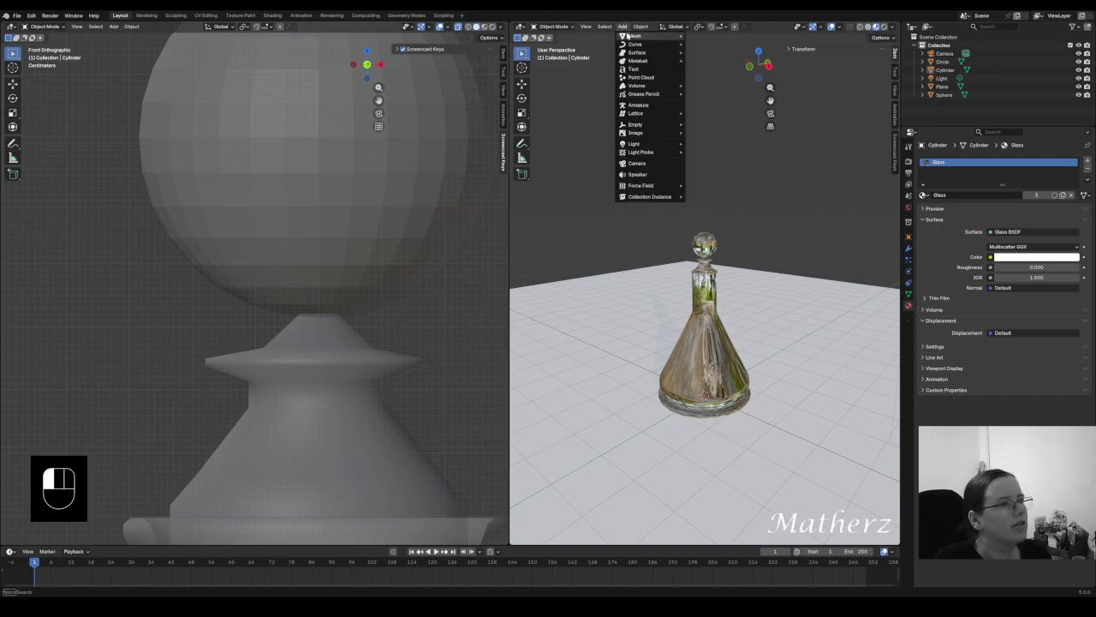
{"action": "mouse_move", "coordinate": [661, 36]}
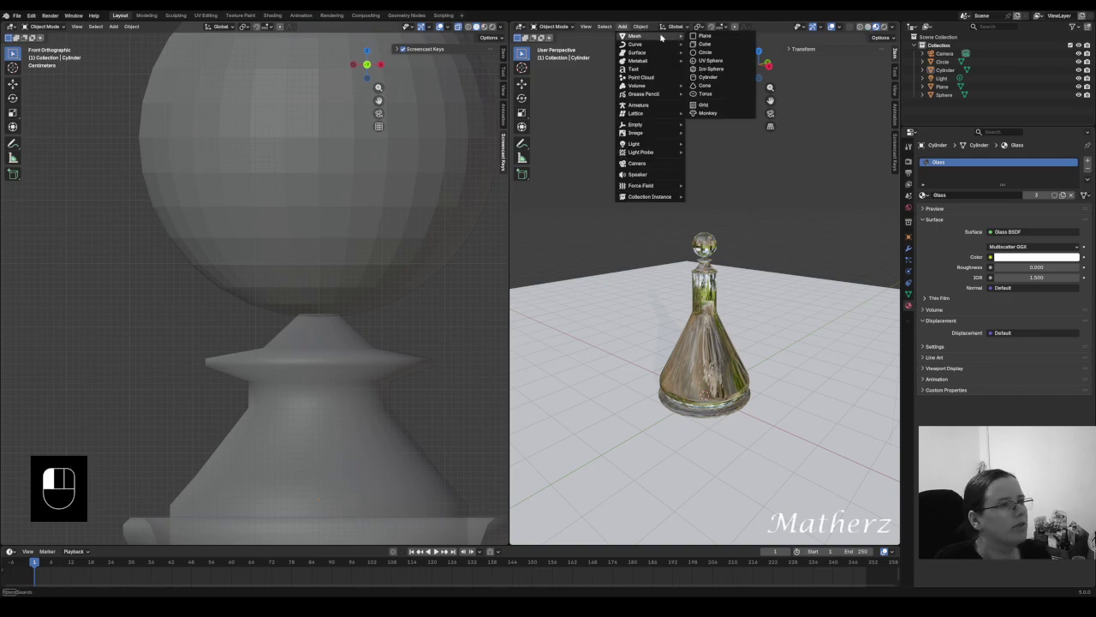
{"action": "left_click", "coordinate": [707, 52]}
{"action": "scroll", "coordinate": [318, 424], "scroll_direction": "down", "scroll_amount": 5}
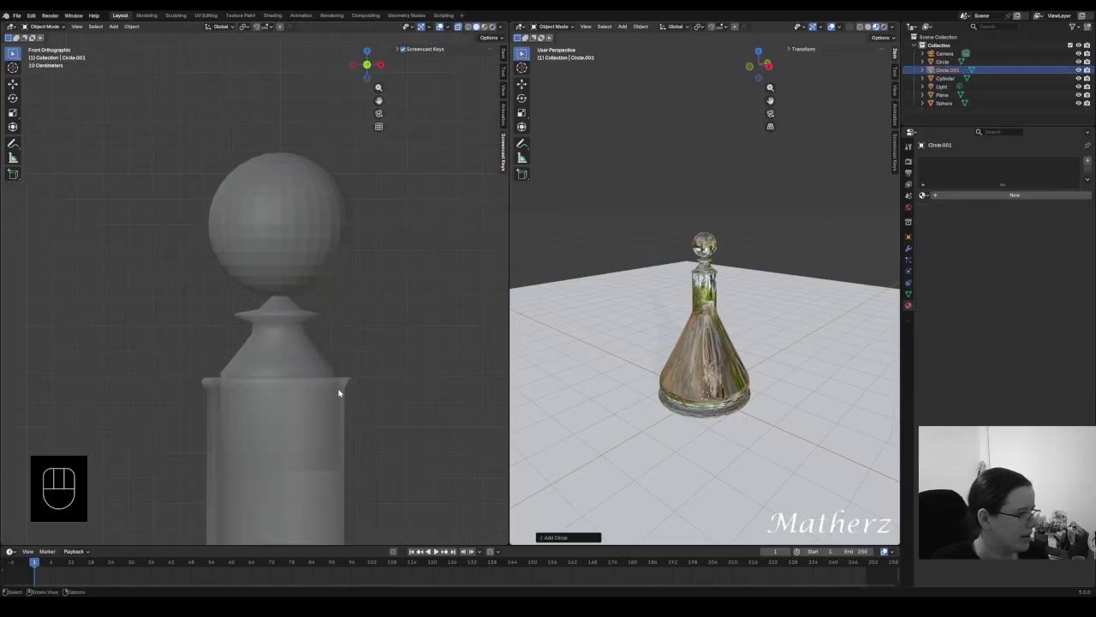
{"action": "scroll", "coordinate": [321, 465], "scroll_direction": "down", "scroll_amount": 5, "text": "shift"}
{"action": "scroll", "coordinate": [319, 493], "scroll_direction": "up", "scroll_amount": 3}
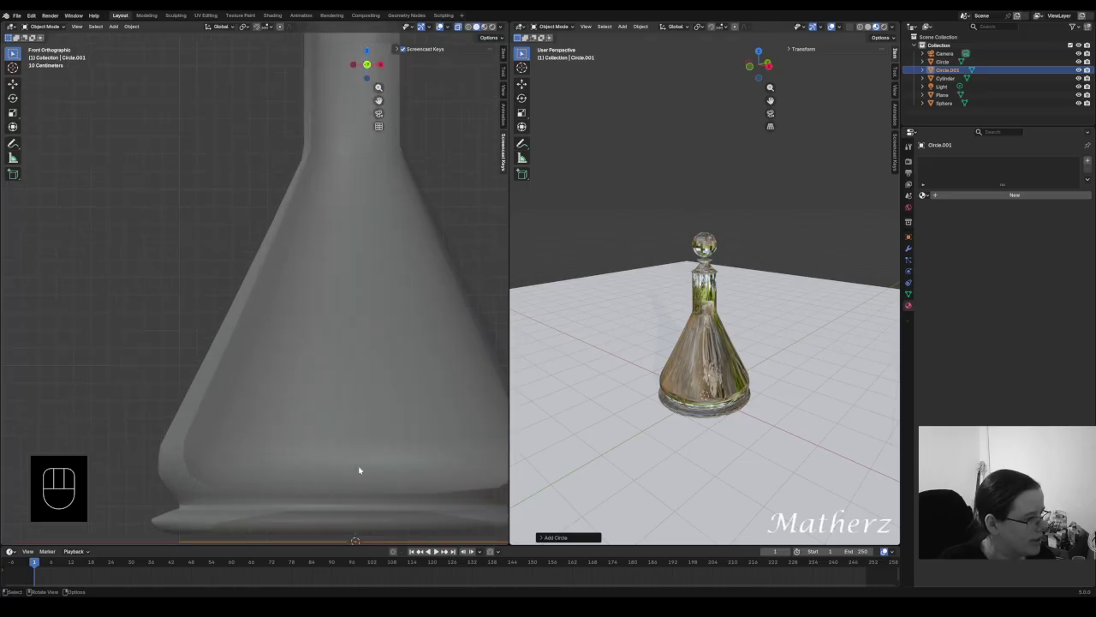
{"action": "scroll", "coordinate": [360, 470], "scroll_direction": "up", "scroll_amount": 3, "text": "shift"}
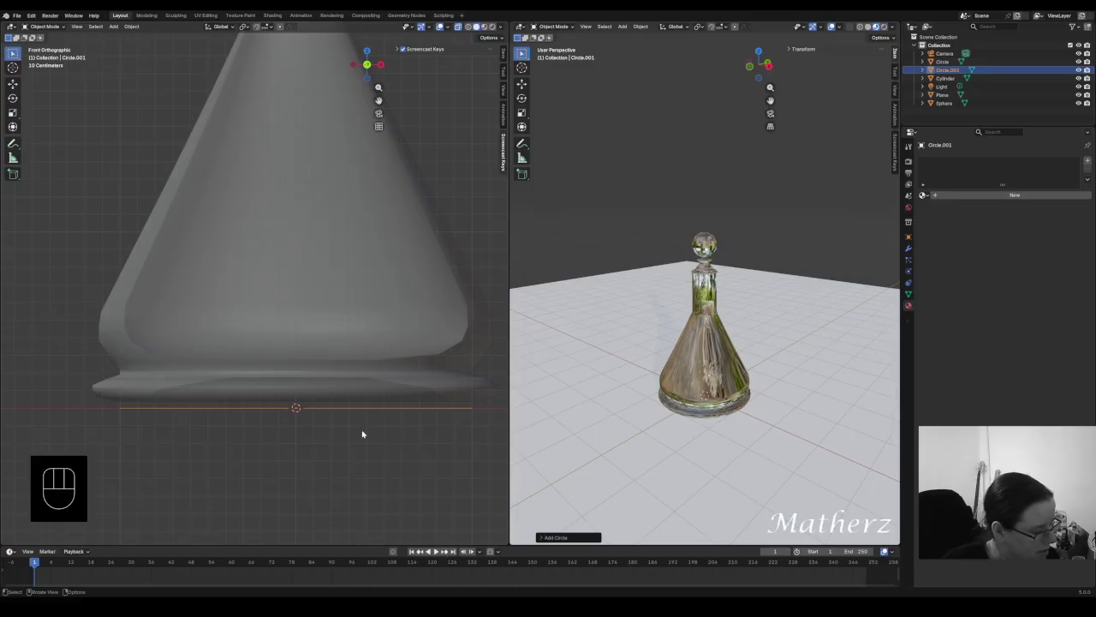
{"action": "key", "text": "g"}
{"action": "middle_click_drag", "start_coordinate": [416, 447], "coordinate": [400, 401]}
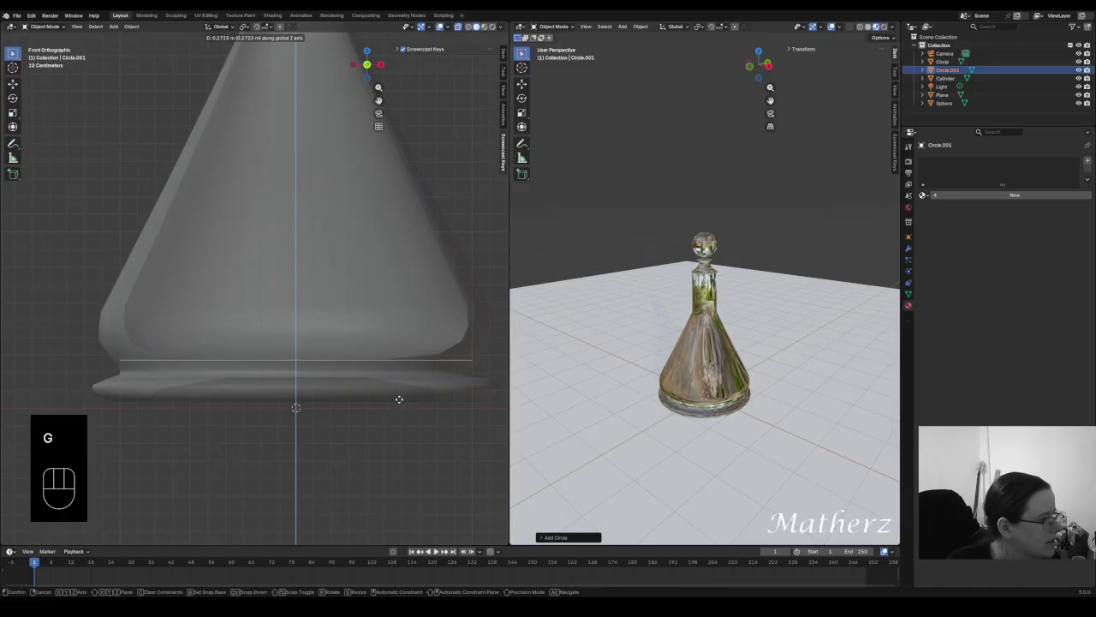
{"action": "left_click", "coordinate": [399, 400]}
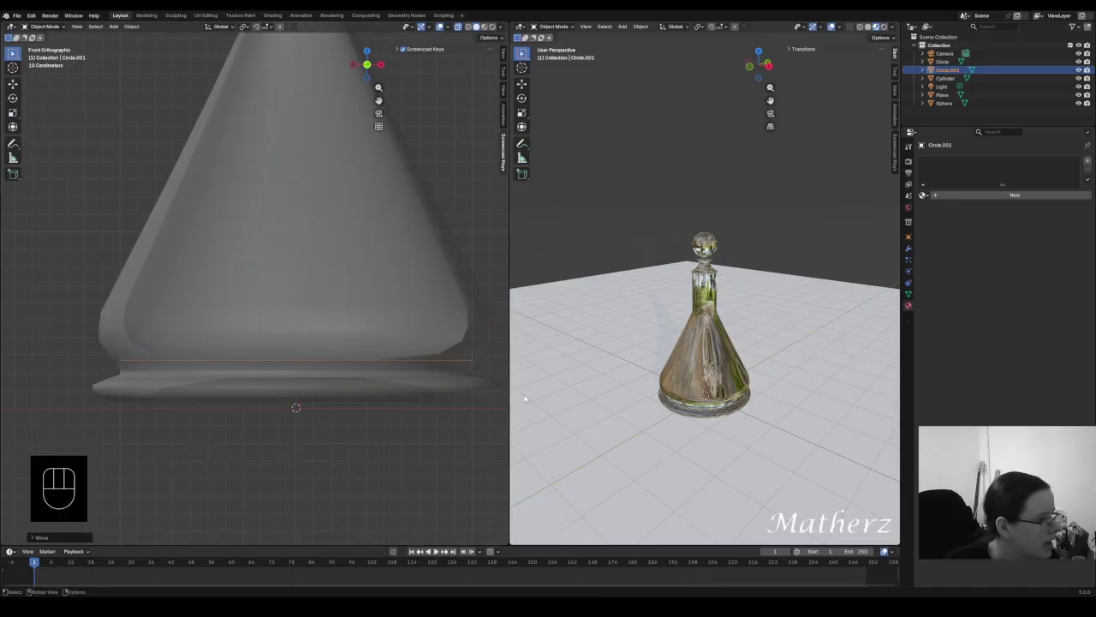
Scale the circle down to about half its size, nudge it up along Z by about 0.01 m, and enter Edit Mode
{"action": "key", "text": "s"}
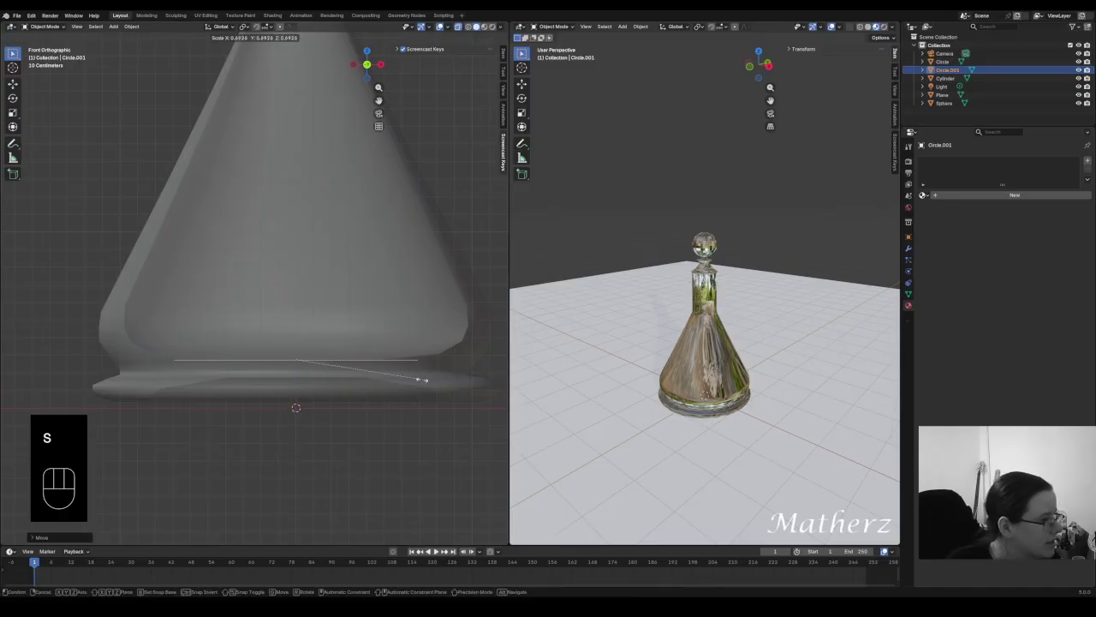
{"action": "left_click", "coordinate": [394, 375]}
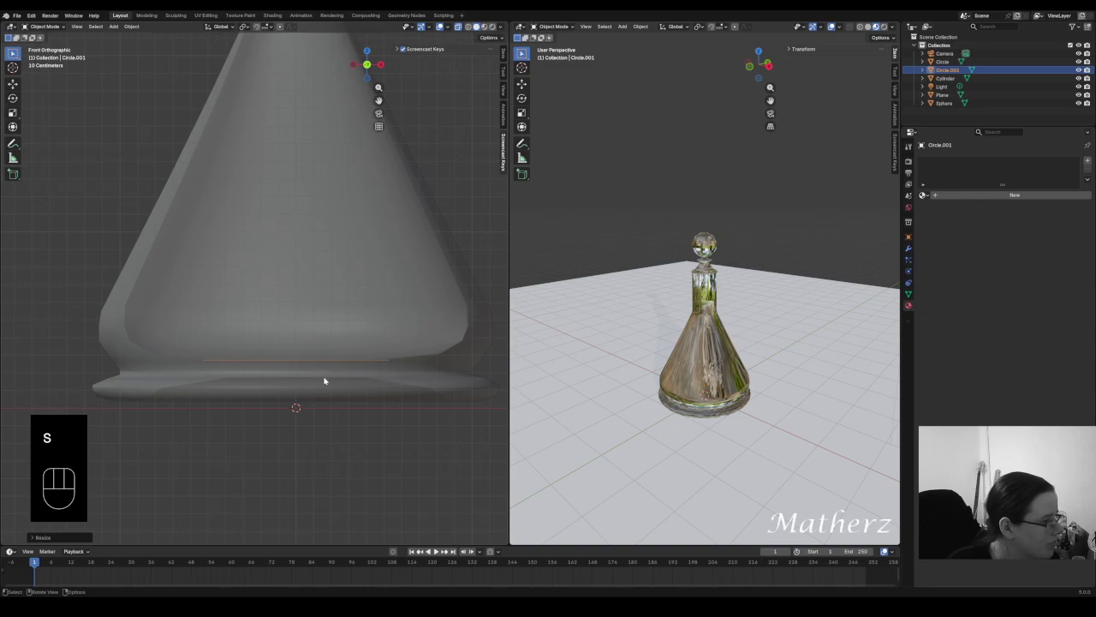
{"action": "key", "text": "g"}
{"action": "middle_click", "coordinate": [350, 378]}
{"action": "middle_click", "coordinate": [351, 378]}
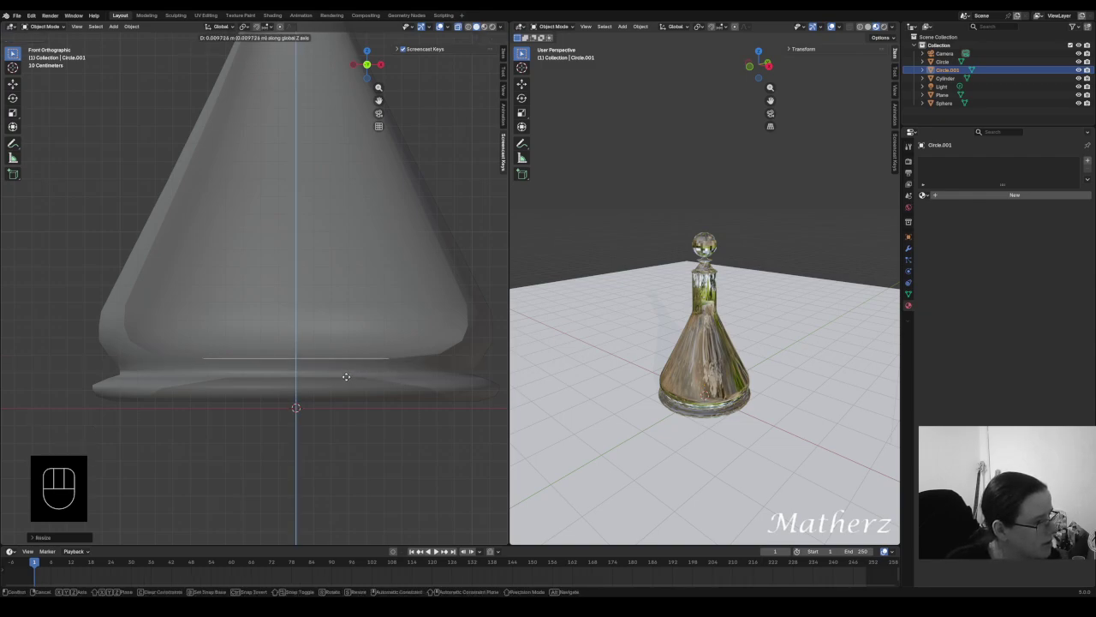
{"action": "left_click", "coordinate": [346, 379]}
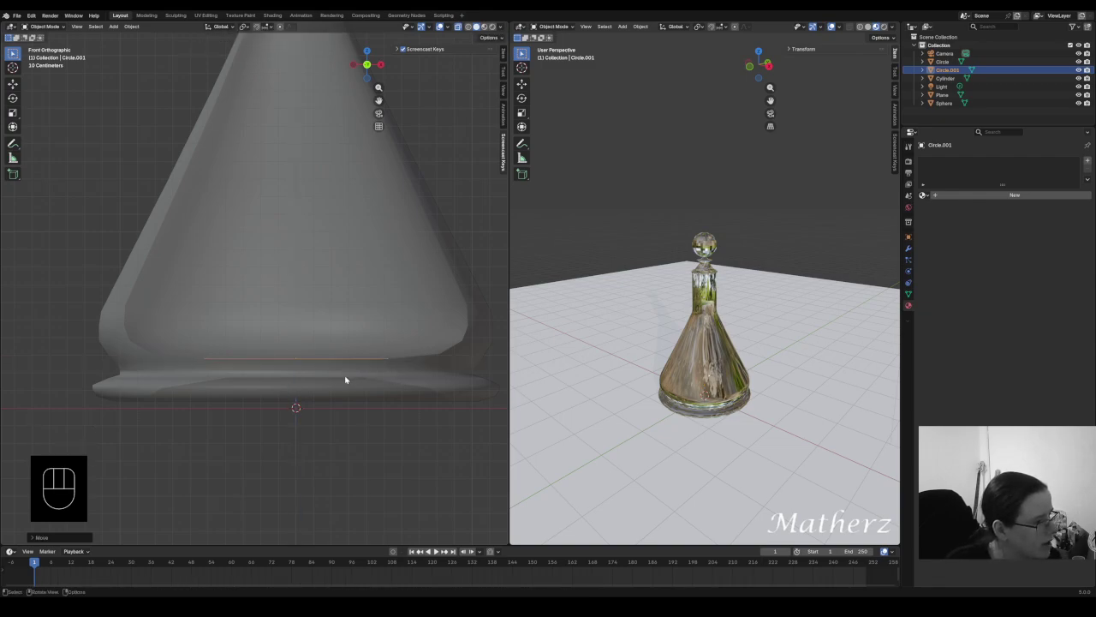
{"action": "left_click", "coordinate": [41, 26]}
{"action": "left_click", "coordinate": [45, 47]}
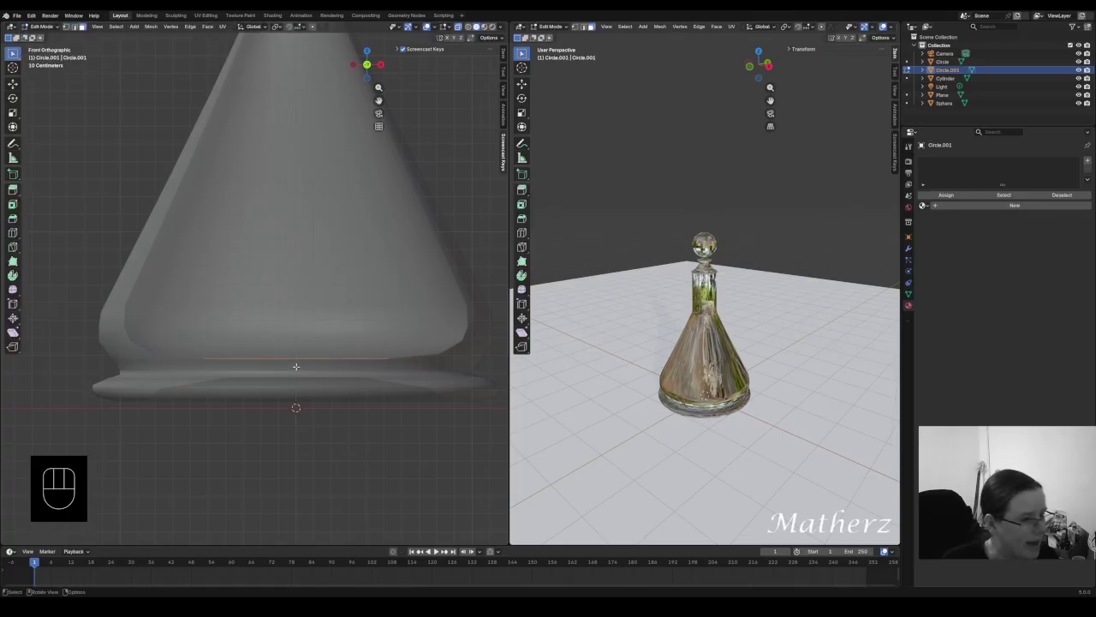
Fill the circle with a face, extrude it slightly upward along Z, and scale the new face up by about 1.6
{"action": "key", "text": "f"}
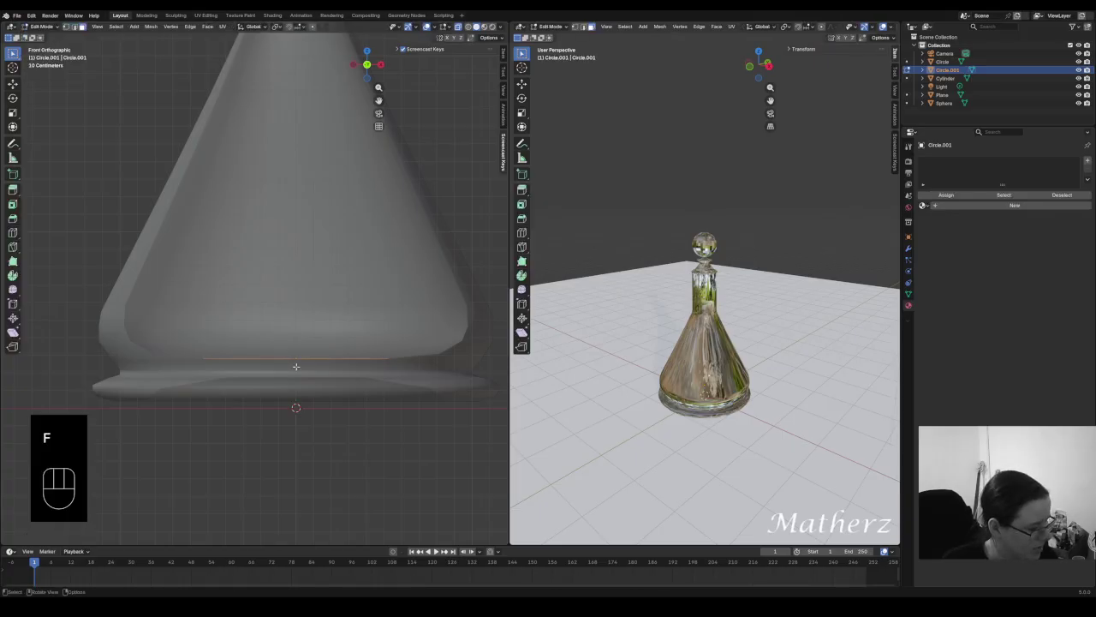
{"action": "key", "text": "e"}
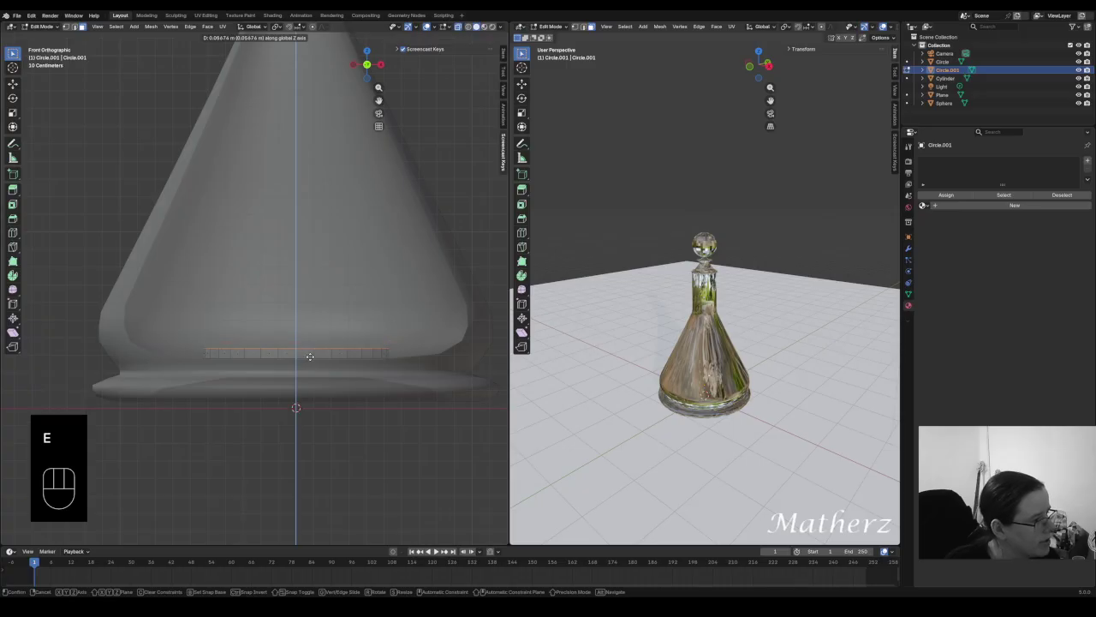
{"action": "left_click", "coordinate": [313, 355]}
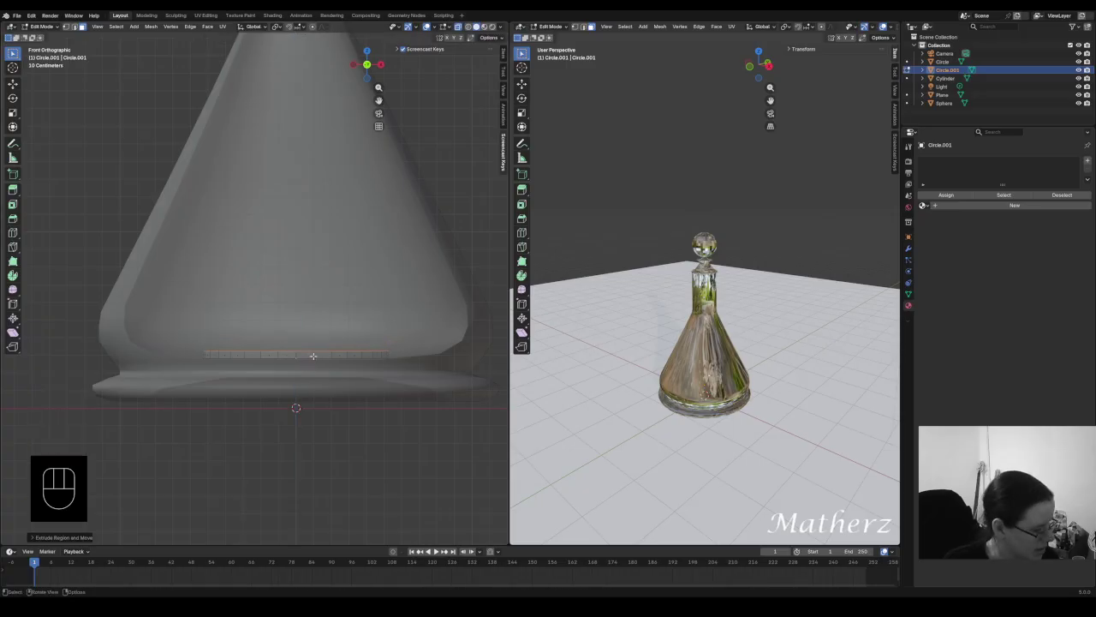
{"action": "key", "text": "s"}
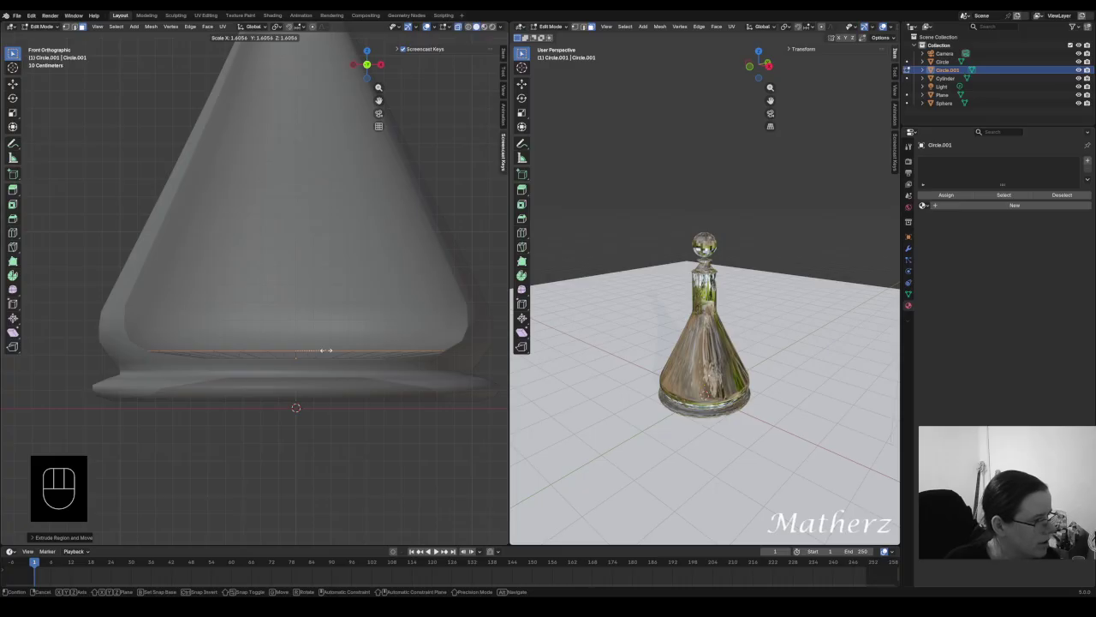
{"action": "left_click", "coordinate": [325, 350]}
Extrude the top face up by about 0.07 m and widen it to follow the rounded inside of the flask
{"action": "key", "text": "e"}
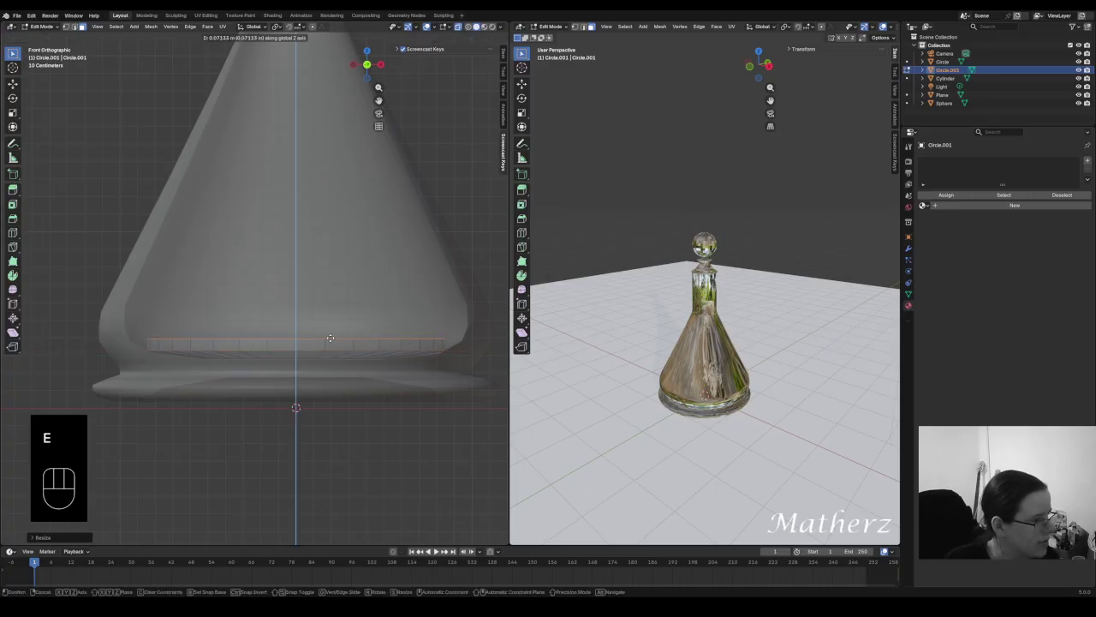
{"action": "left_click", "coordinate": [330, 339]}
{"action": "key", "text": "s"}
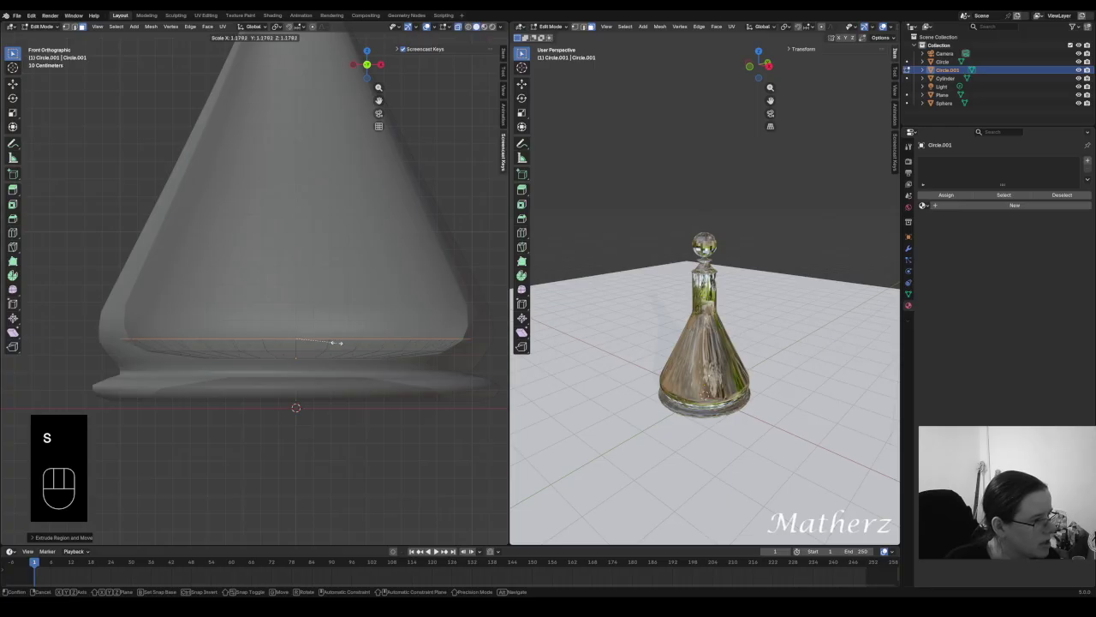
{"action": "left_click", "coordinate": [334, 341]}
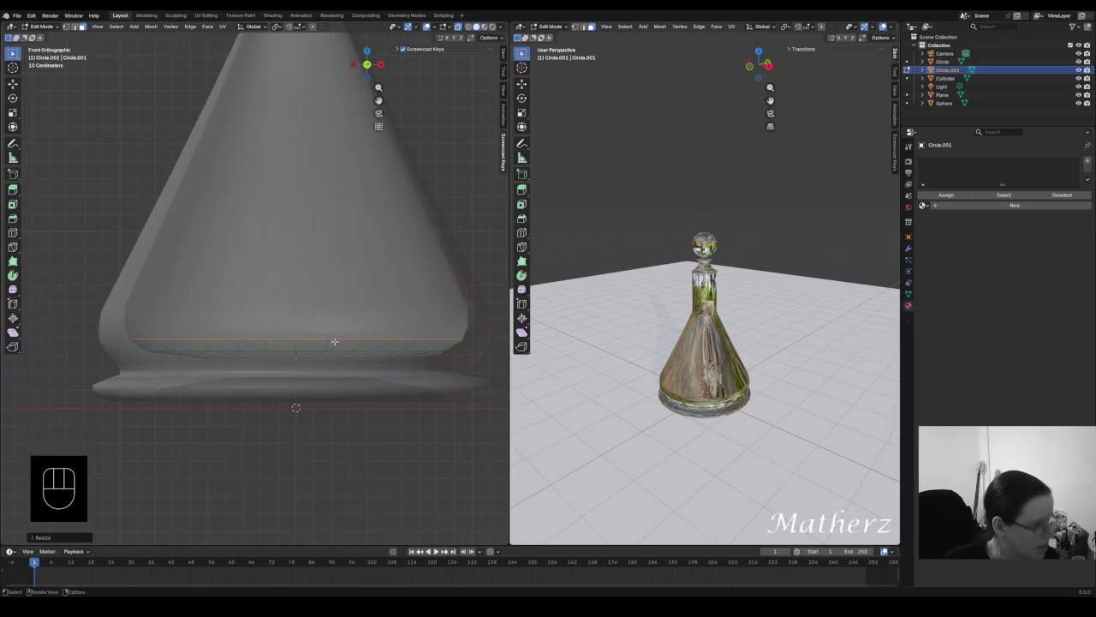
Extrude the top face up by about 0.09 m and scale it by about 1.04 to meet the flask's widest part
{"action": "key", "text": "e"}
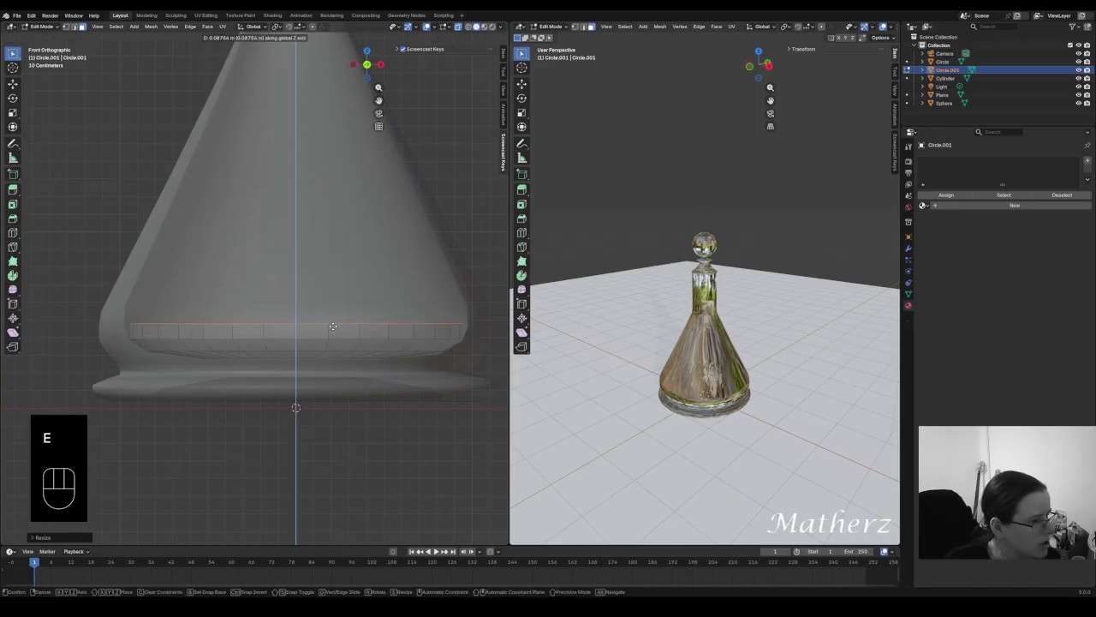
{"action": "left_click", "coordinate": [334, 326]}
{"action": "key", "text": "s"}
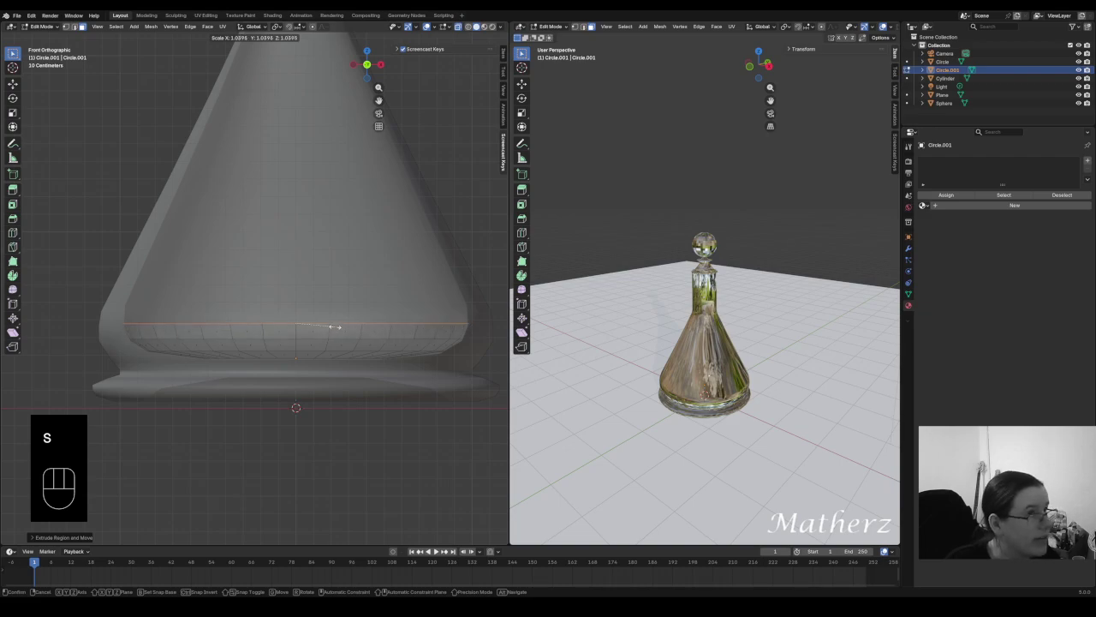
{"action": "left_click", "coordinate": [335, 327]}
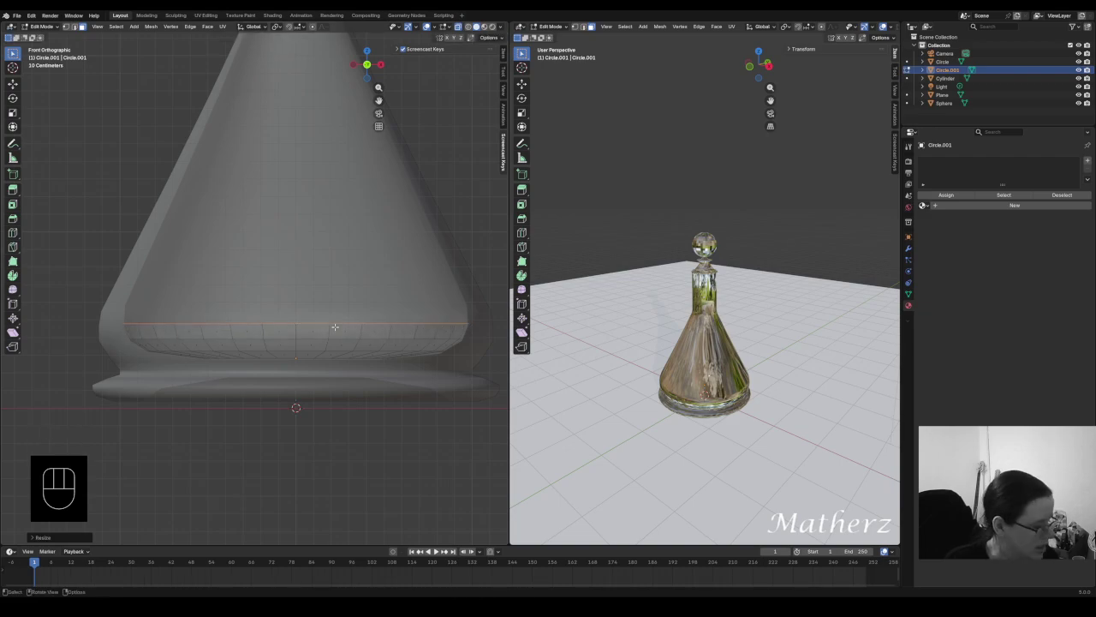
Extrude the top face up to where the flask wall starts tapering and narrow it very slightly
{"action": "key", "text": "e"}
{"action": "left_click", "coordinate": [355, 310]}
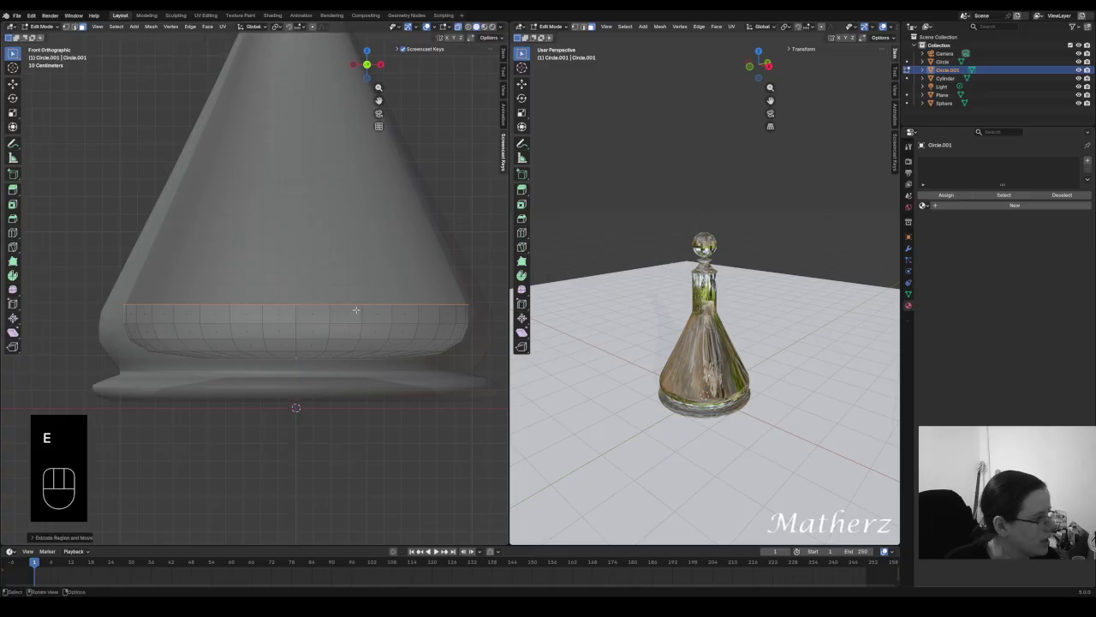
{"action": "key", "text": "s"}
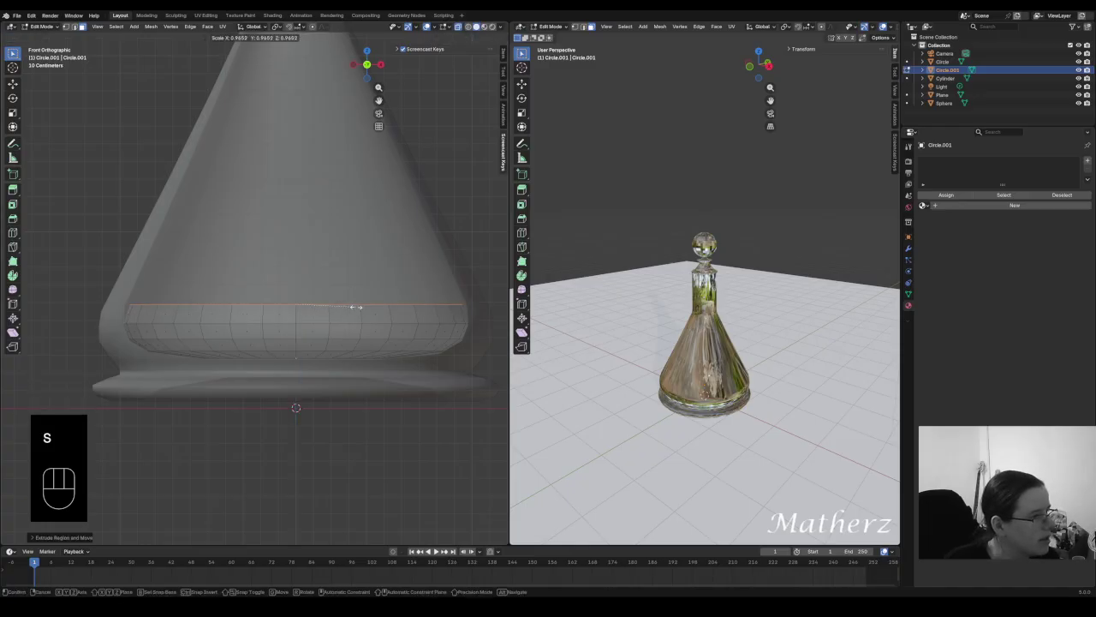
{"action": "left_click", "coordinate": [357, 308]}
Extrude the top face up the conical body and scale it to about 0.59 to match the sloping flask walls
{"action": "key", "text": "e"}
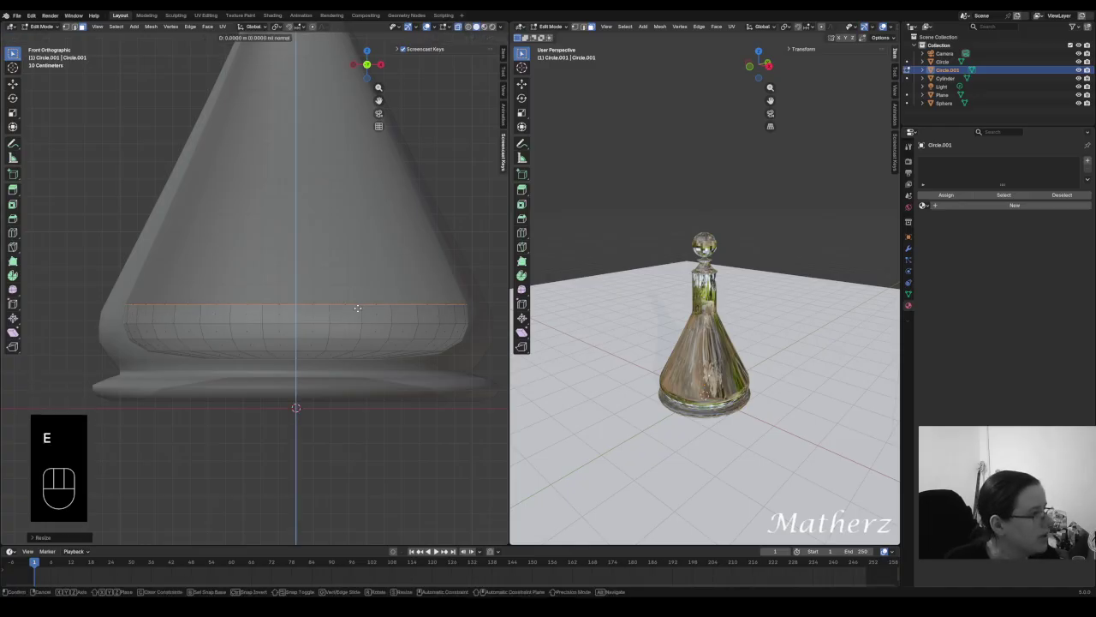
{"action": "left_click", "coordinate": [380, 156]}
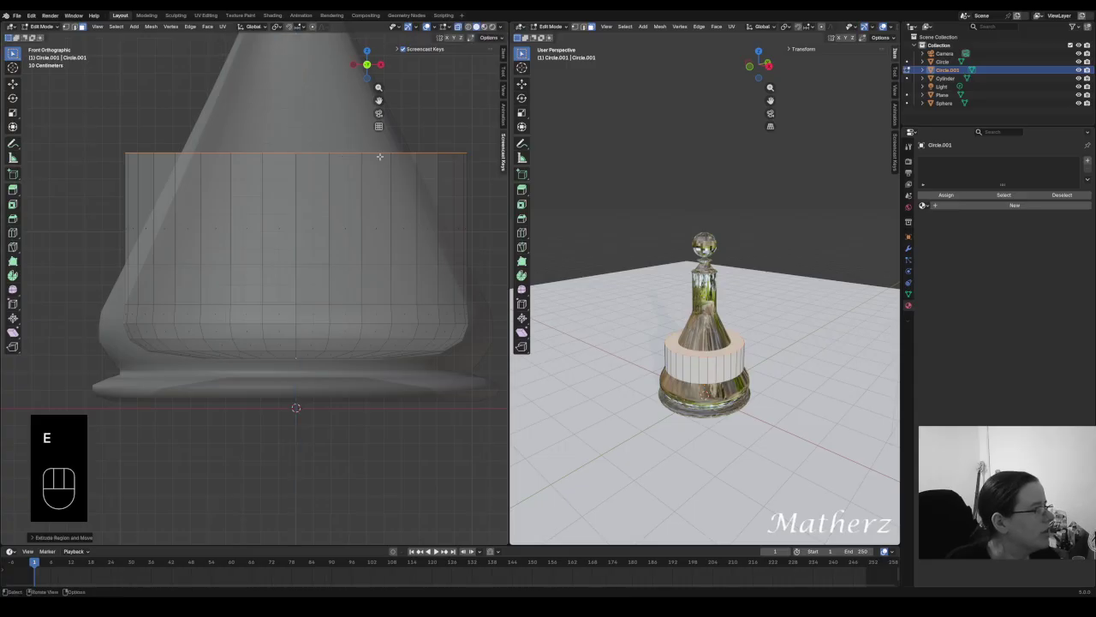
{"action": "key", "text": "s"}
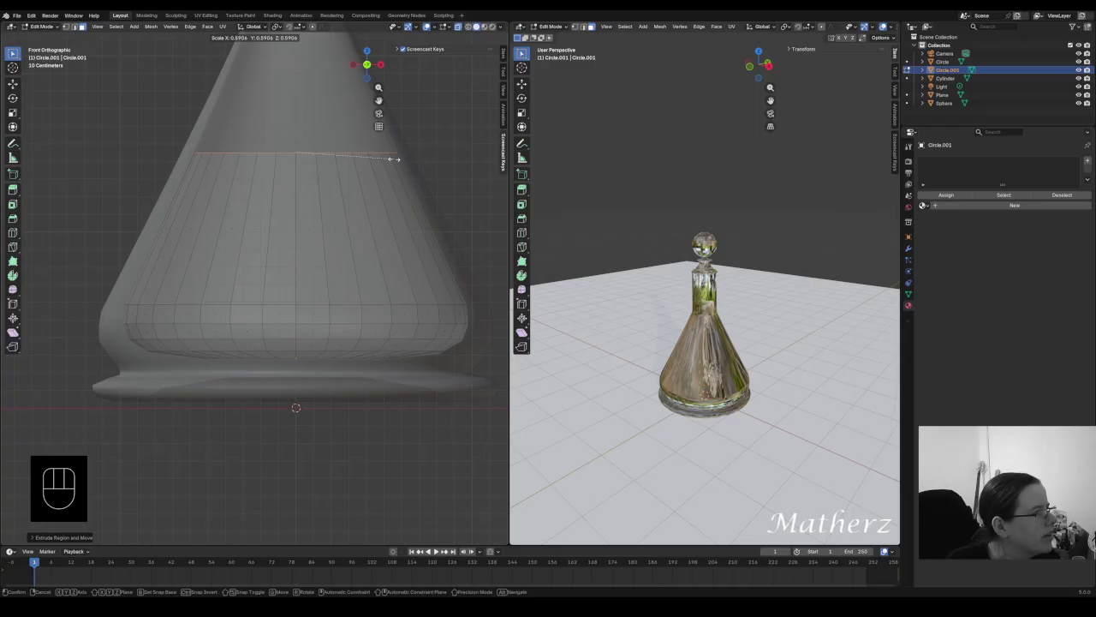
{"action": "left_click", "coordinate": [394, 159]}
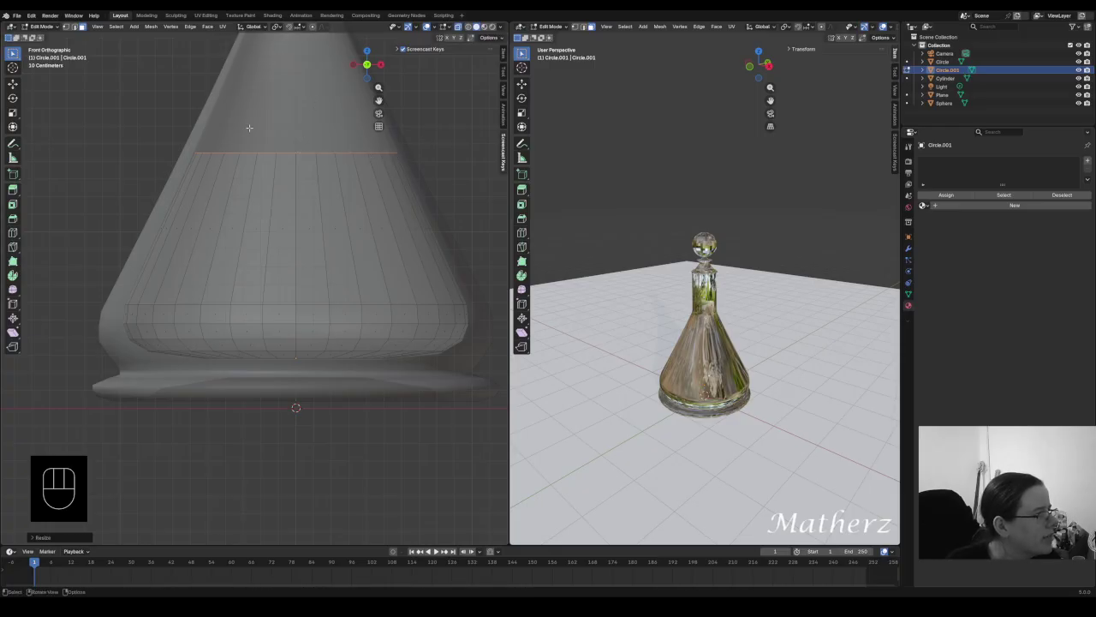
Return to Object Mode and apply Shade Smooth to the liquid shape inside the flask
{"action": "left_click", "coordinate": [43, 27]}
{"action": "left_click", "coordinate": [49, 38]}
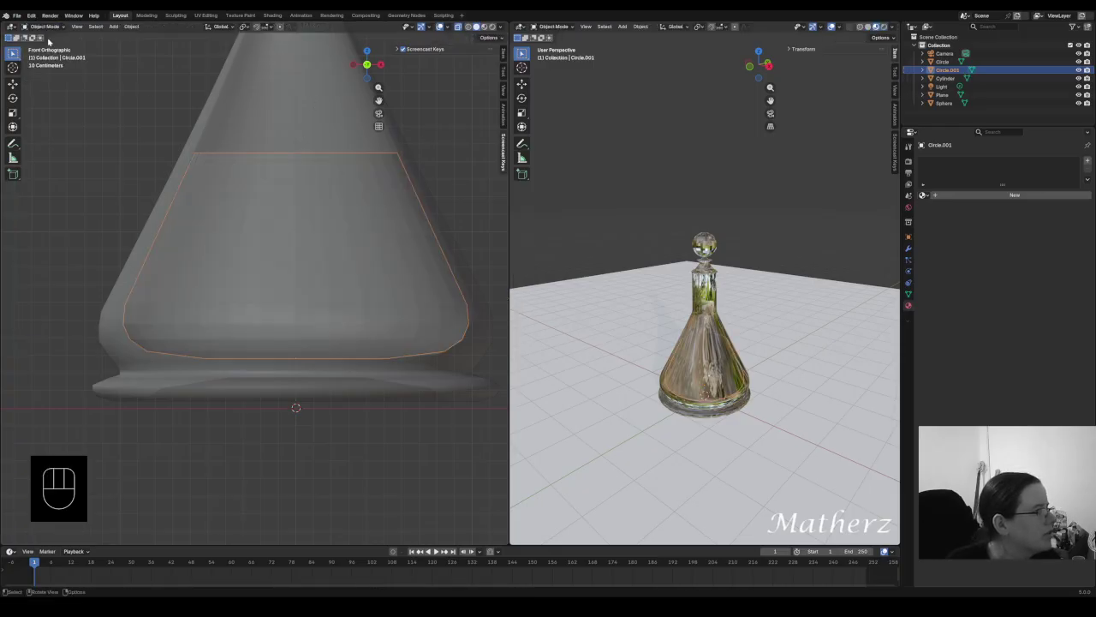
{"action": "right_click", "coordinate": [296, 232]}
{"action": "left_click", "coordinate": [297, 235]}
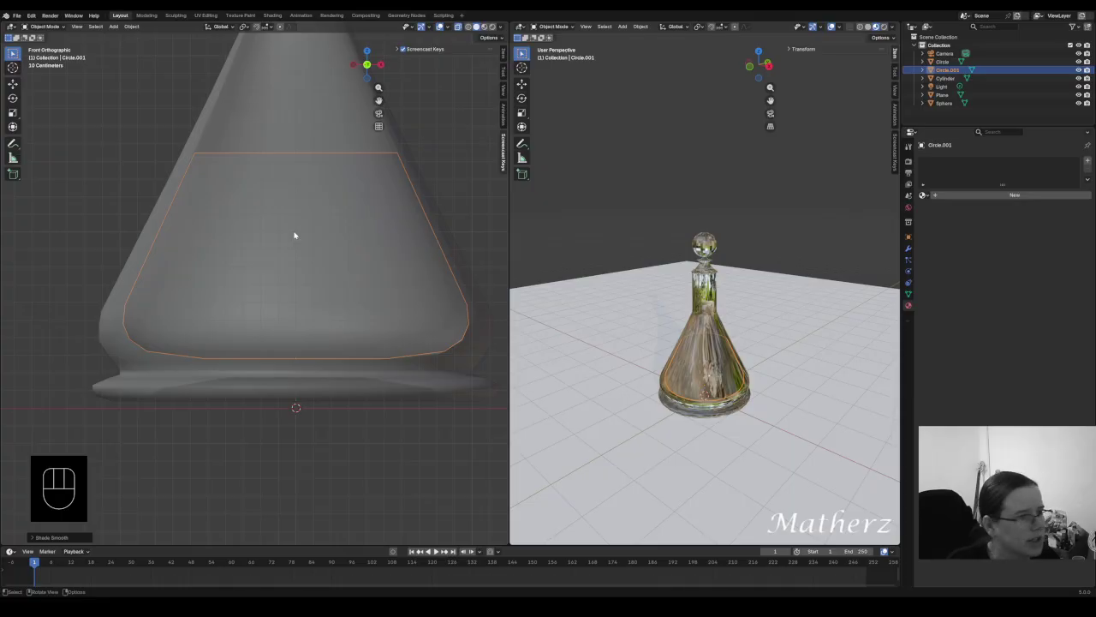
Switch the perspective view to Rendered shading and create a new material for the liquid shape
{"action": "scroll", "coordinate": [822, 287], "scroll_direction": "up", "scroll_amount": 2}
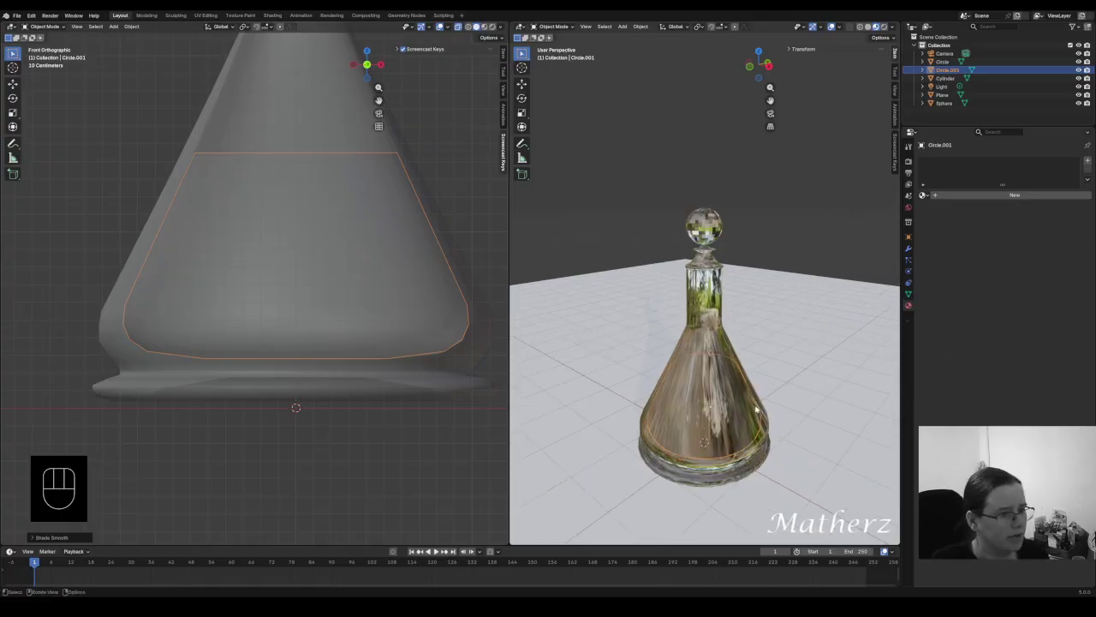
{"action": "middle_click_drag", "start_coordinate": [759, 411], "coordinate": [757, 368]}
{"action": "middle_click_drag", "start_coordinate": [757, 368], "coordinate": [752, 281], "text": "shift"}
{"action": "middle_click_drag", "start_coordinate": [743, 225], "coordinate": [750, 280]}
{"action": "scroll", "coordinate": [751, 281], "scroll_direction": "down", "scroll_amount": 1}
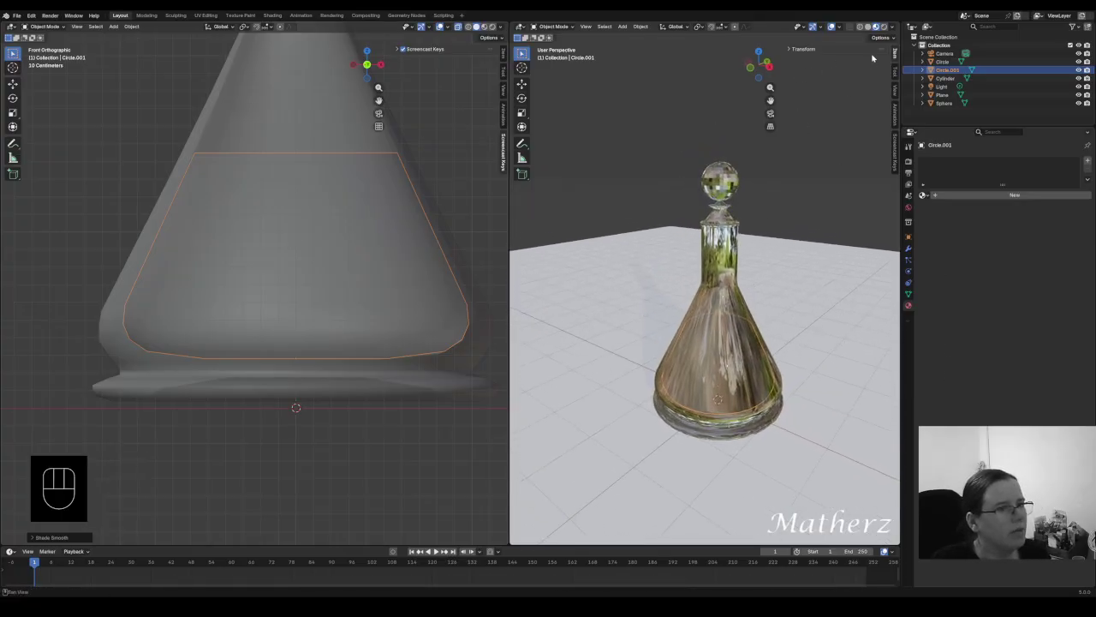
{"action": "left_click", "coordinate": [883, 27]}
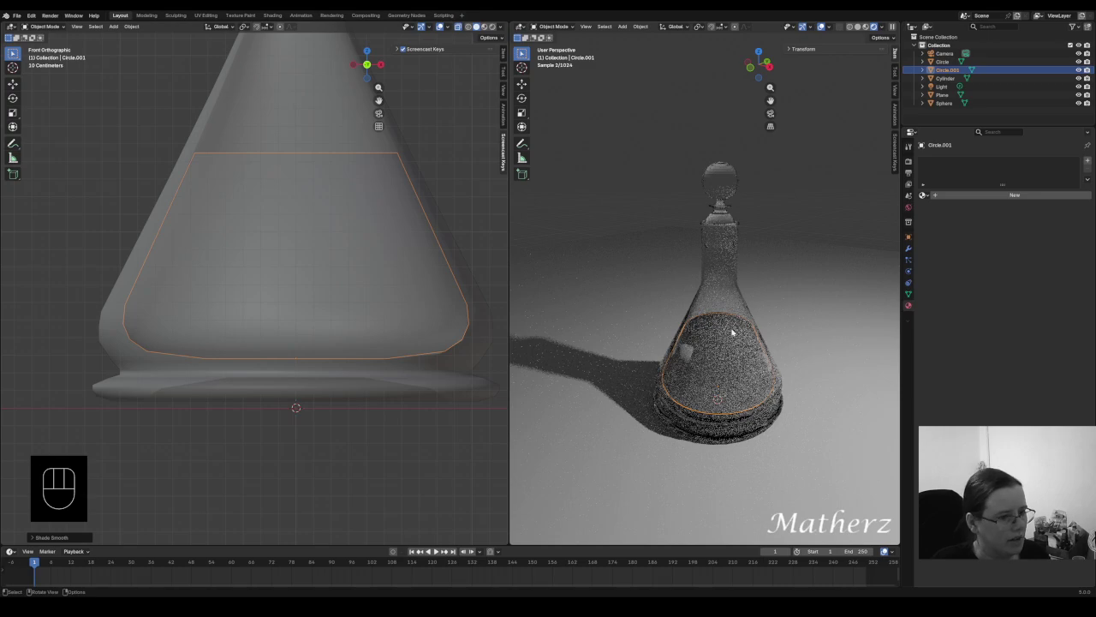
{"action": "left_click", "coordinate": [965, 196]}
Try a Mix Shader and then a Metallic BSDF surface with roughness about 0.24 and anisotropy about 0.28
{"action": "left_click", "coordinate": [1023, 232]}
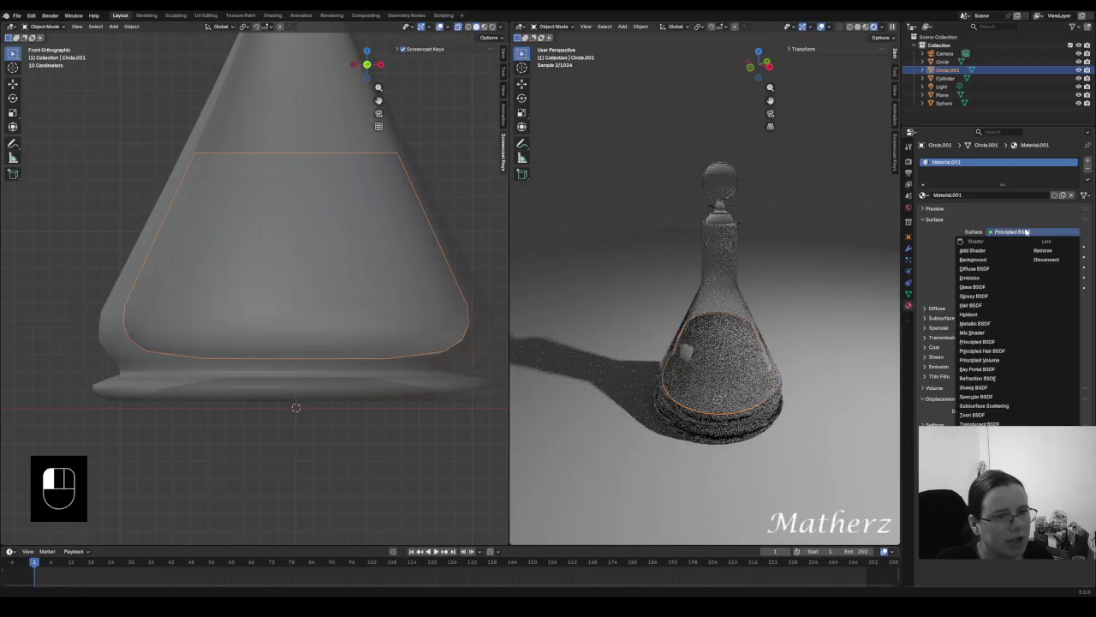
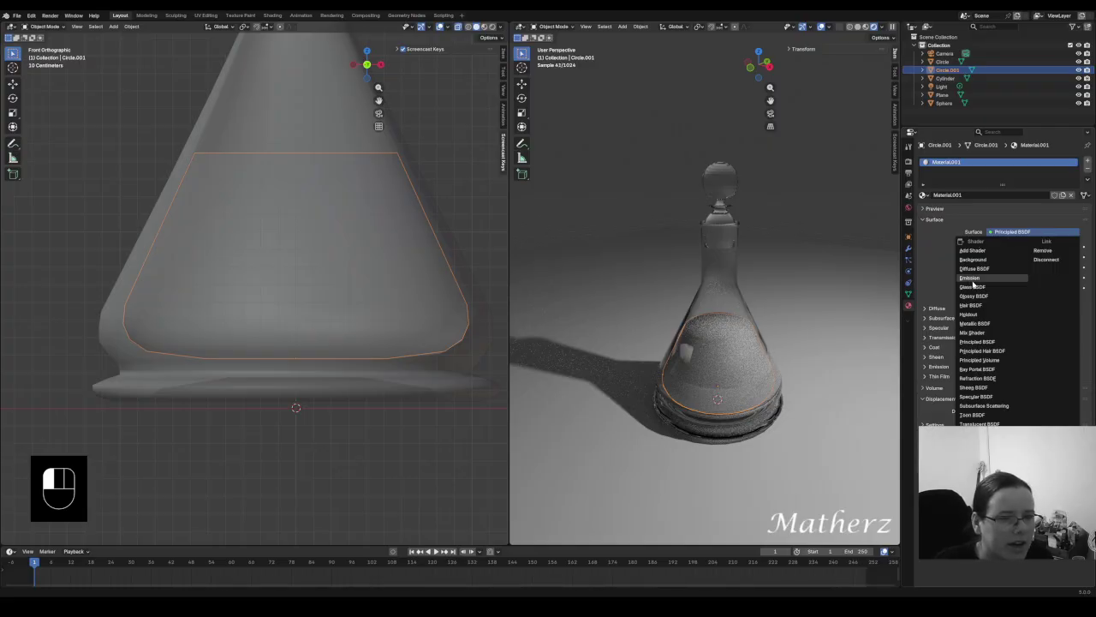
{"action": "left_click", "coordinate": [970, 332]}
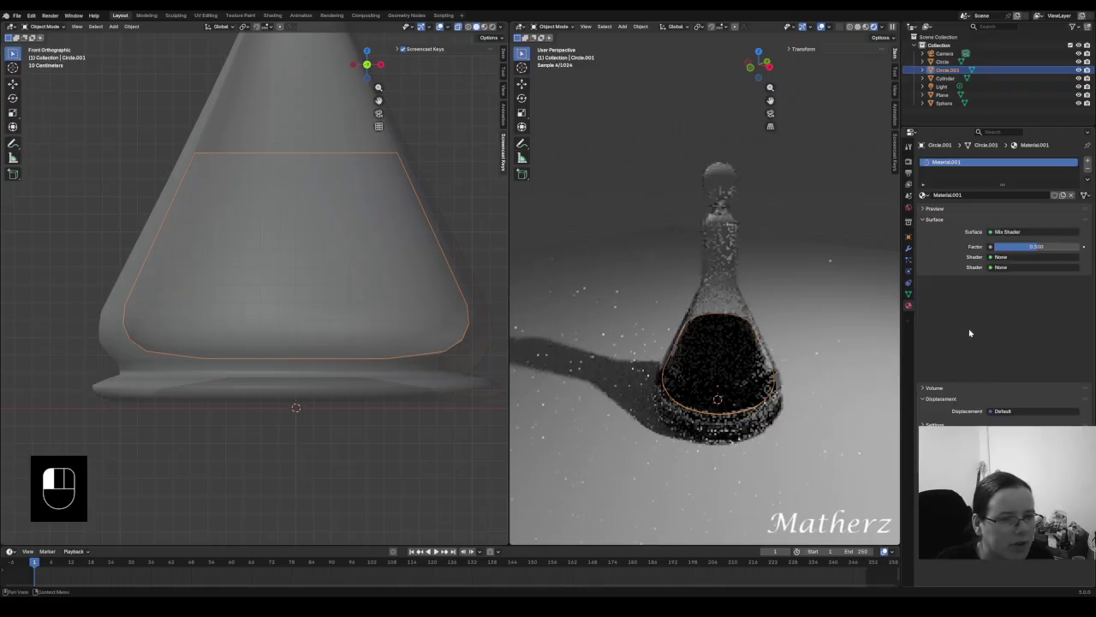
{"action": "left_click", "coordinate": [1024, 234]}
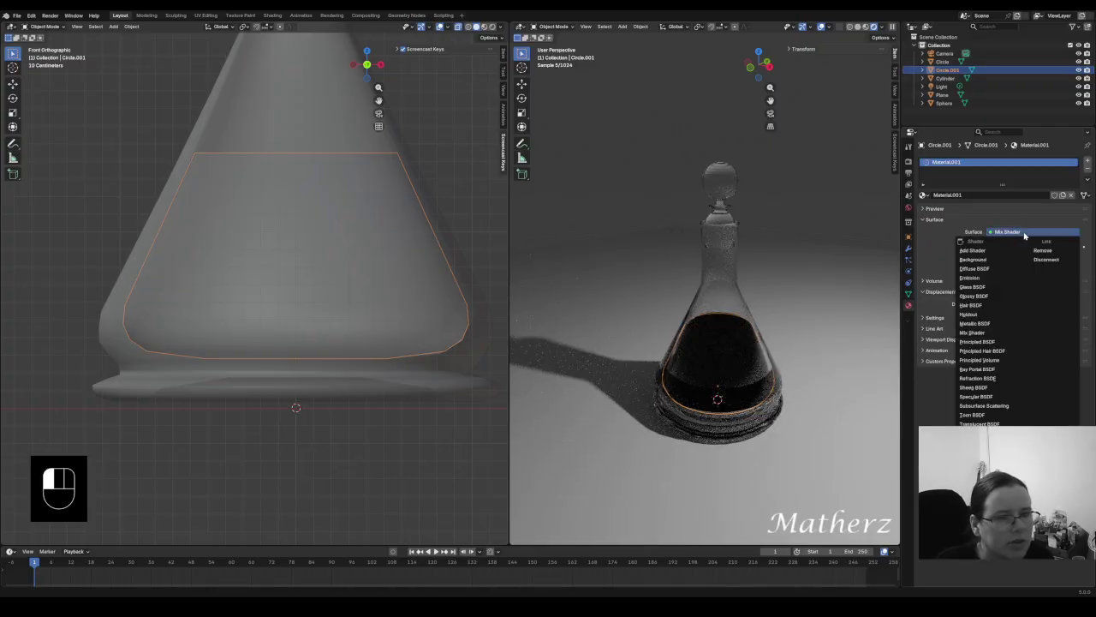
{"action": "left_click", "coordinate": [1003, 323]}
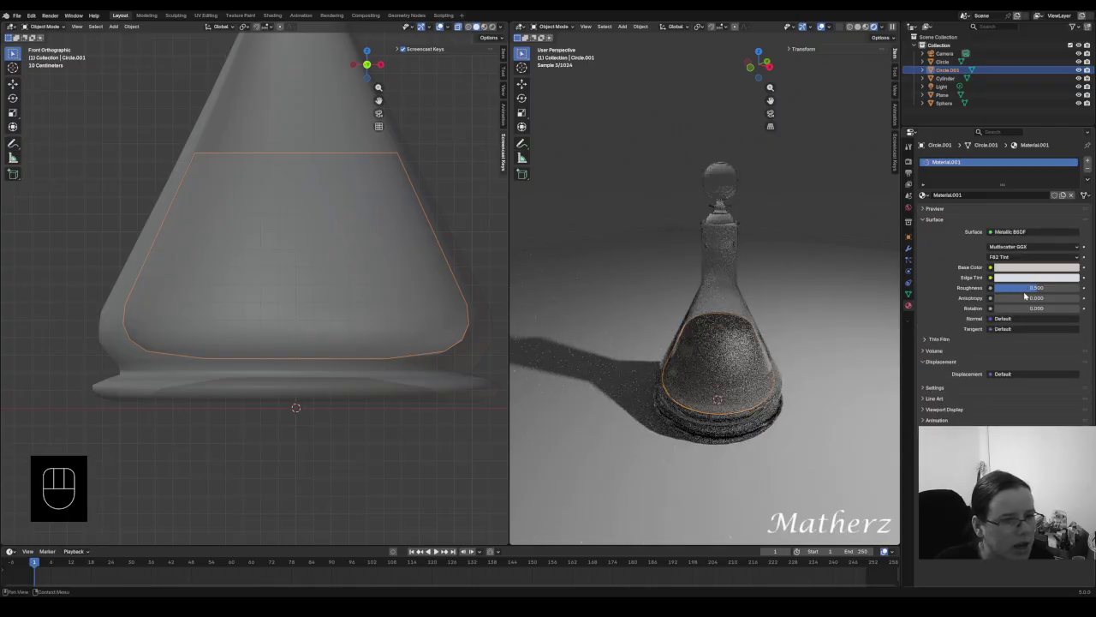
{"action": "left_click_drag", "start_coordinate": [1036, 288], "coordinate": [960, 288]}
{"action": "left_click_drag", "start_coordinate": [1036, 287], "coordinate": [1036, 288]}
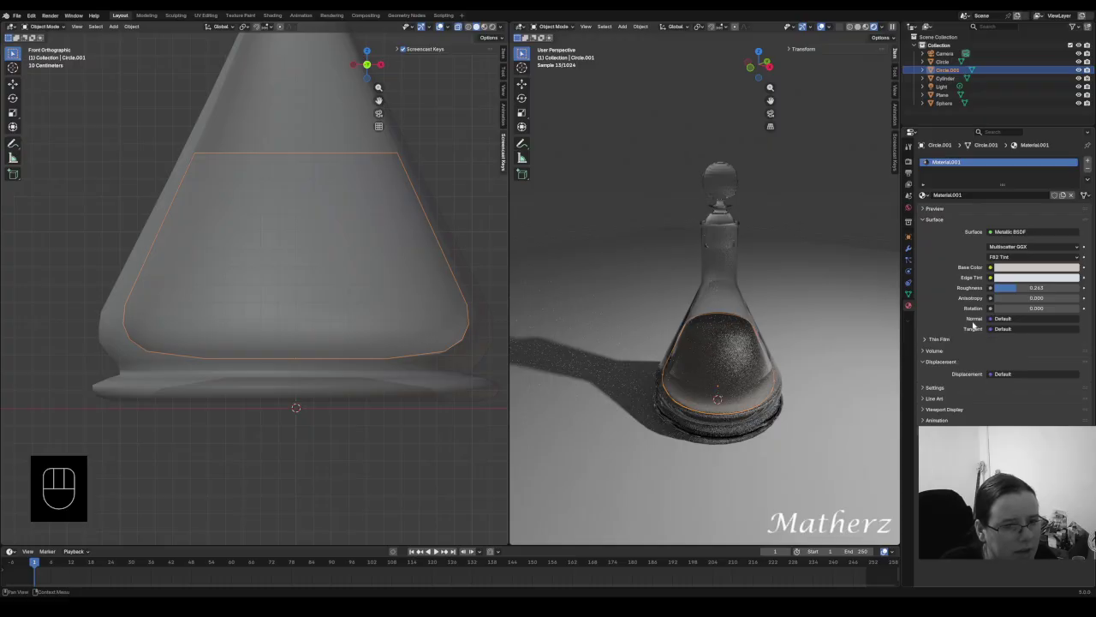
{"action": "mouse_move", "coordinate": [1000, 299]}
{"action": "left_mouse_down"}
{"action": "mouse_move", "coordinate": [1067, 298]}
{"action": "mouse_move", "coordinate": [1018, 298]}
{"action": "left_mouse_up"}
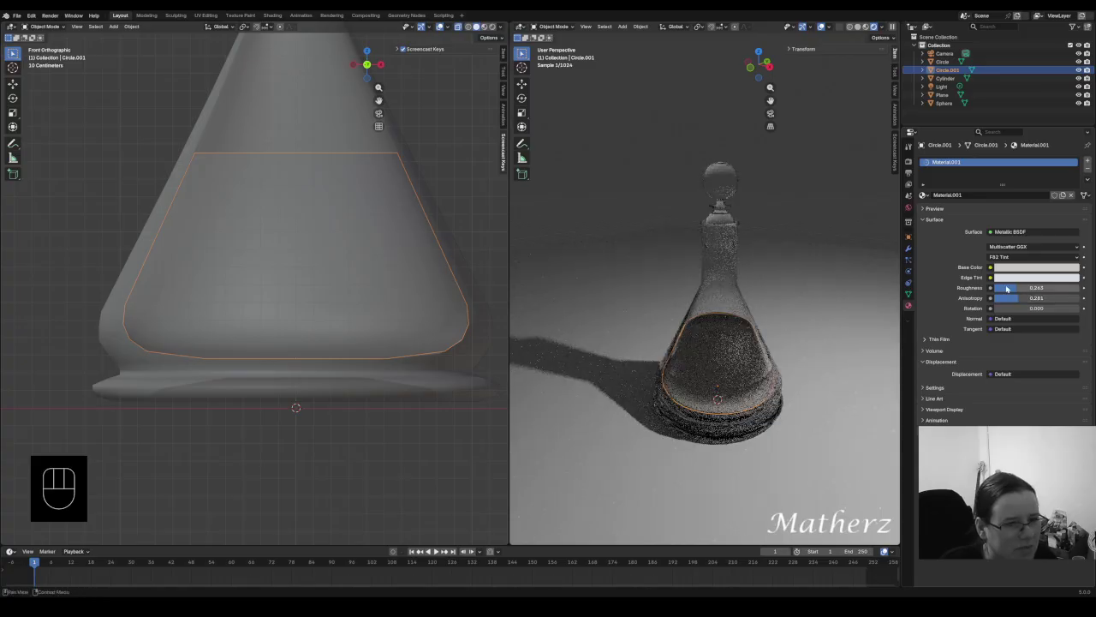
Change the liquid material's surface to Glass BSDF and set its IOR to 3.000
{"action": "left_click", "coordinate": [1028, 231]}
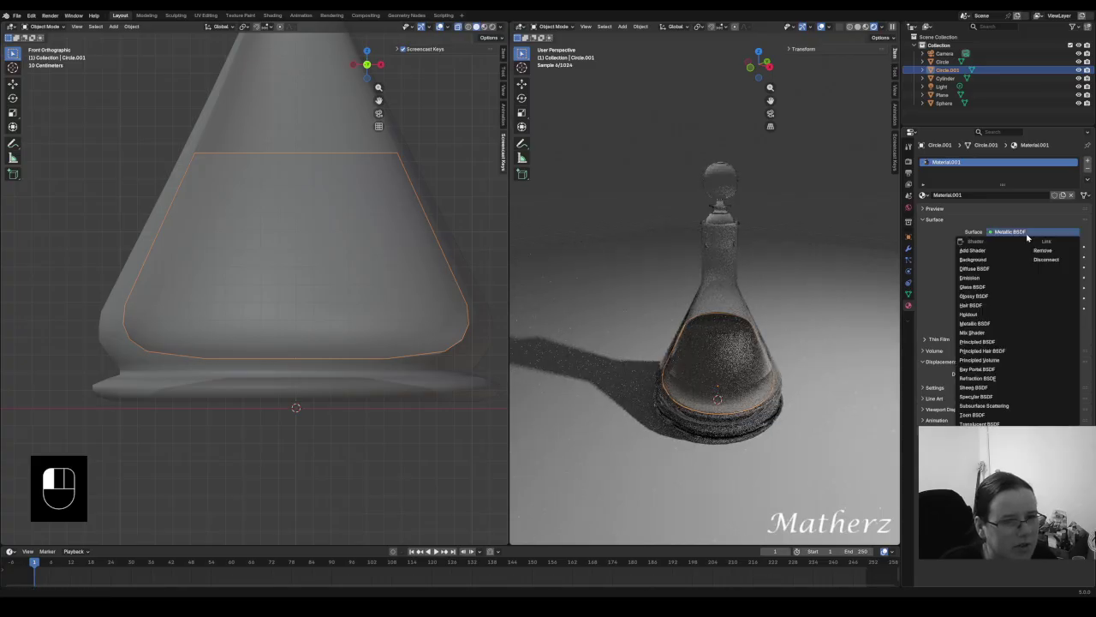
{"action": "left_click", "coordinate": [976, 287]}
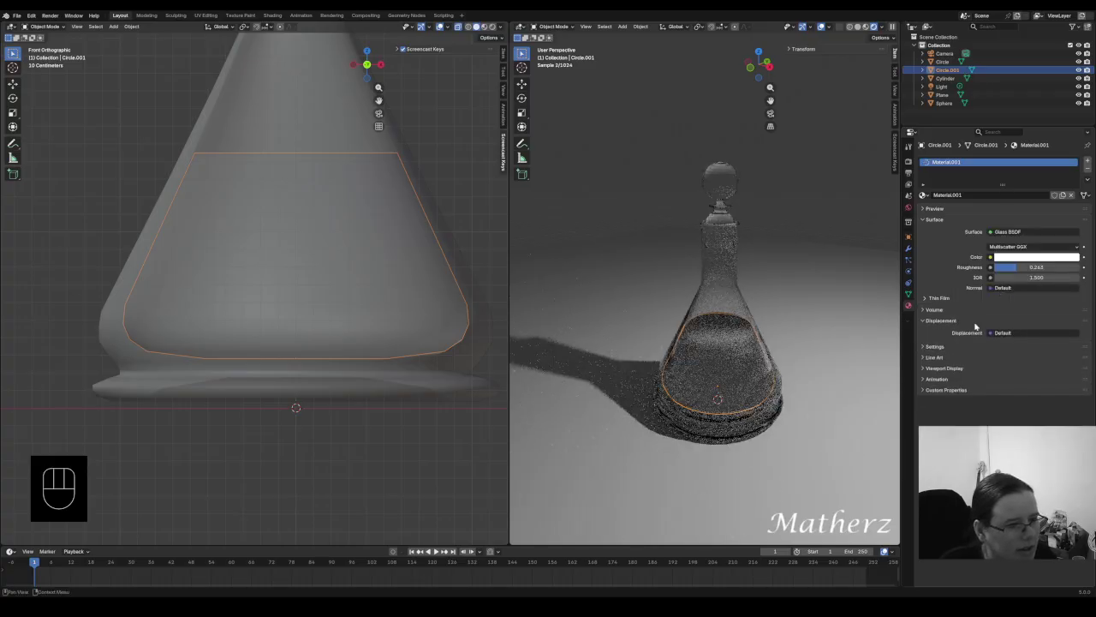
{"action": "left_click_drag", "start_coordinate": [1037, 278], "coordinate": [1071, 277]}
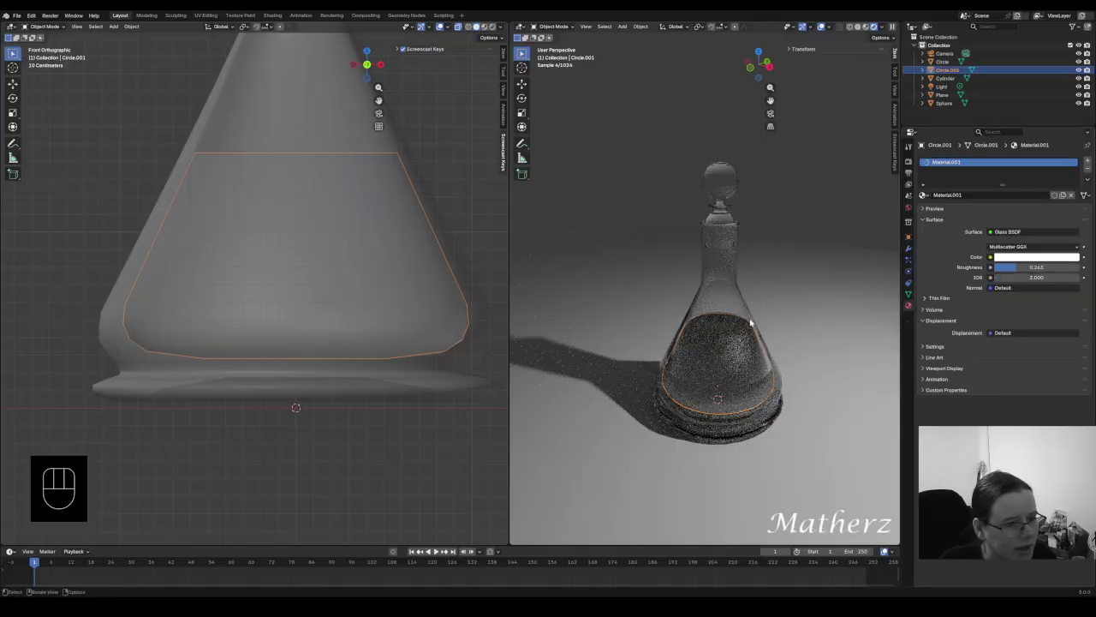
Change the liquid material's surface to Principled BSDF with metallic at about 0.645 and roughness at 0.000
{"action": "left_click", "coordinate": [1007, 232]}
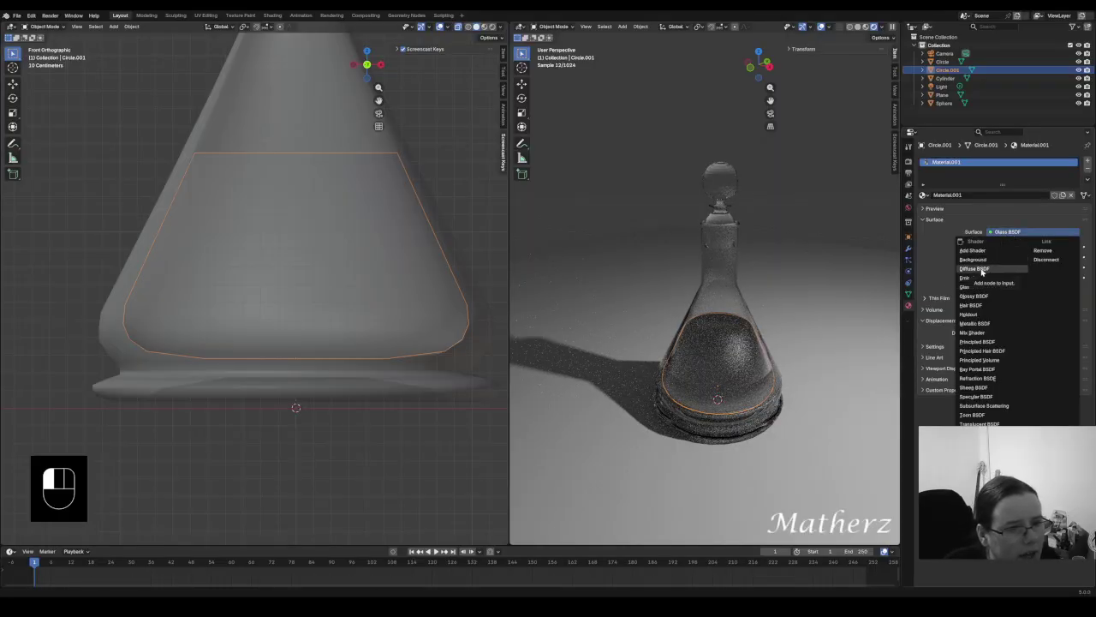
{"action": "left_click", "coordinate": [977, 342]}
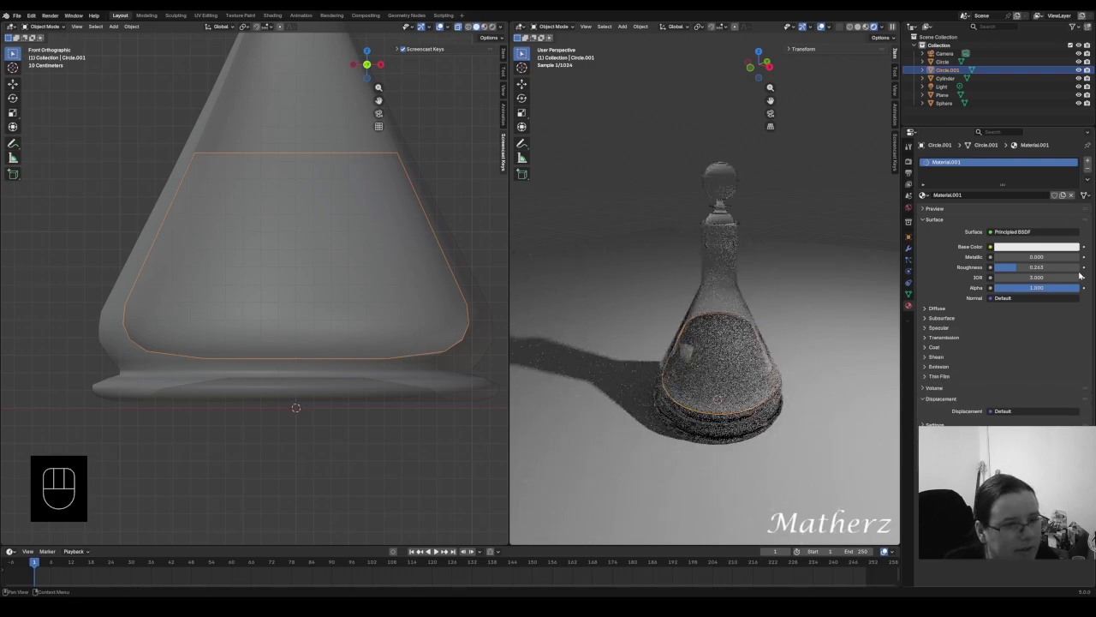
{"action": "mouse_move", "coordinate": [1018, 260]}
{"action": "left_mouse_down"}
{"action": "mouse_move", "coordinate": [1073, 259]}
{"action": "mouse_move", "coordinate": [1012, 267]}
{"action": "left_mouse_up"}
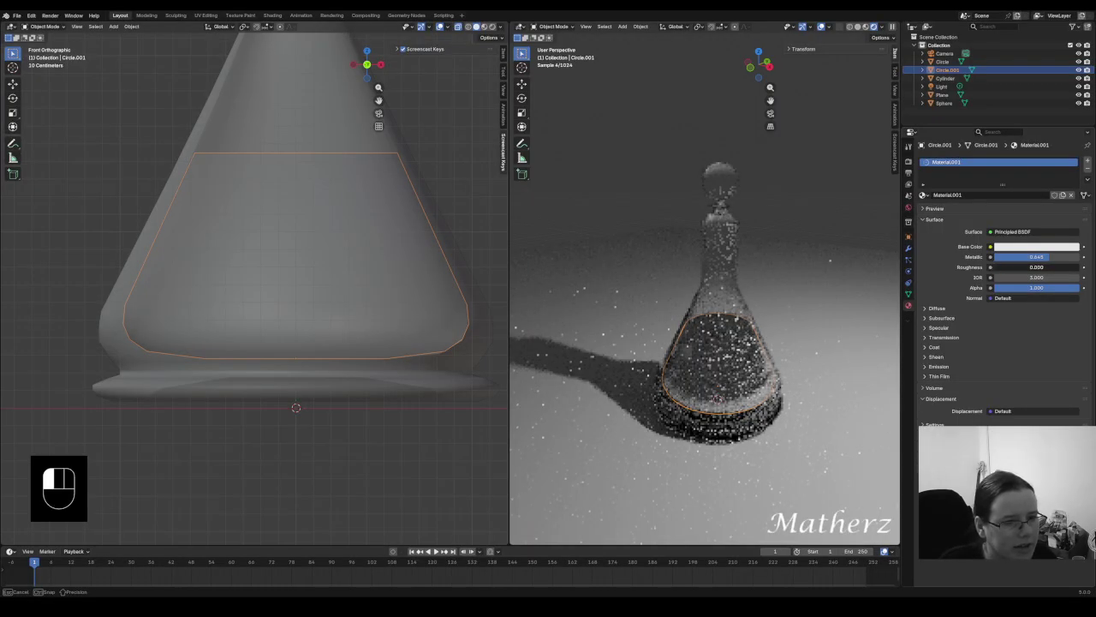
{"action": "left_click_drag", "start_coordinate": [1012, 267], "coordinate": [1012, 267]}
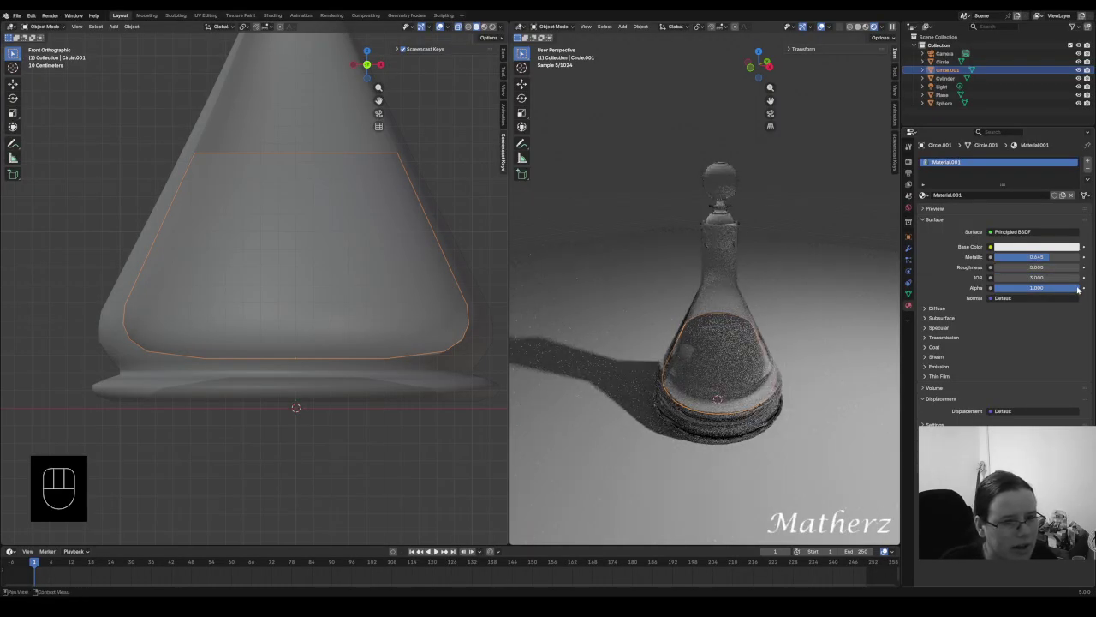
Set the liquid material's alpha to about 0.652 and its base color to orange with hue 0.091, saturation 0.645 and value 0.813
{"action": "left_click_drag", "start_coordinate": [1078, 290], "coordinate": [1049, 289]}
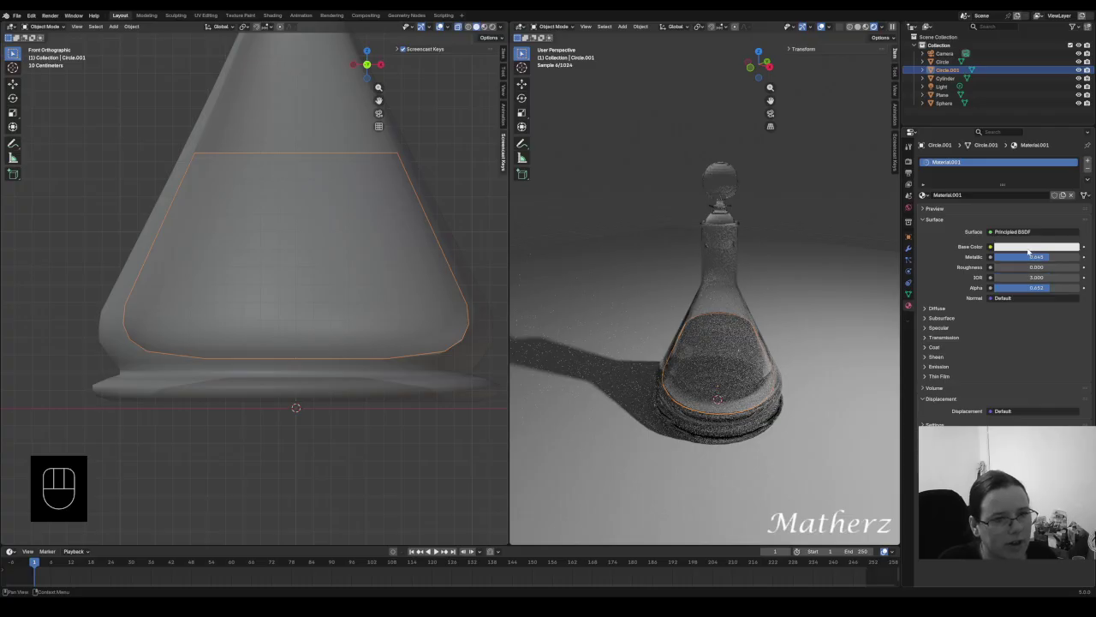
{"action": "left_click", "coordinate": [1026, 249]}
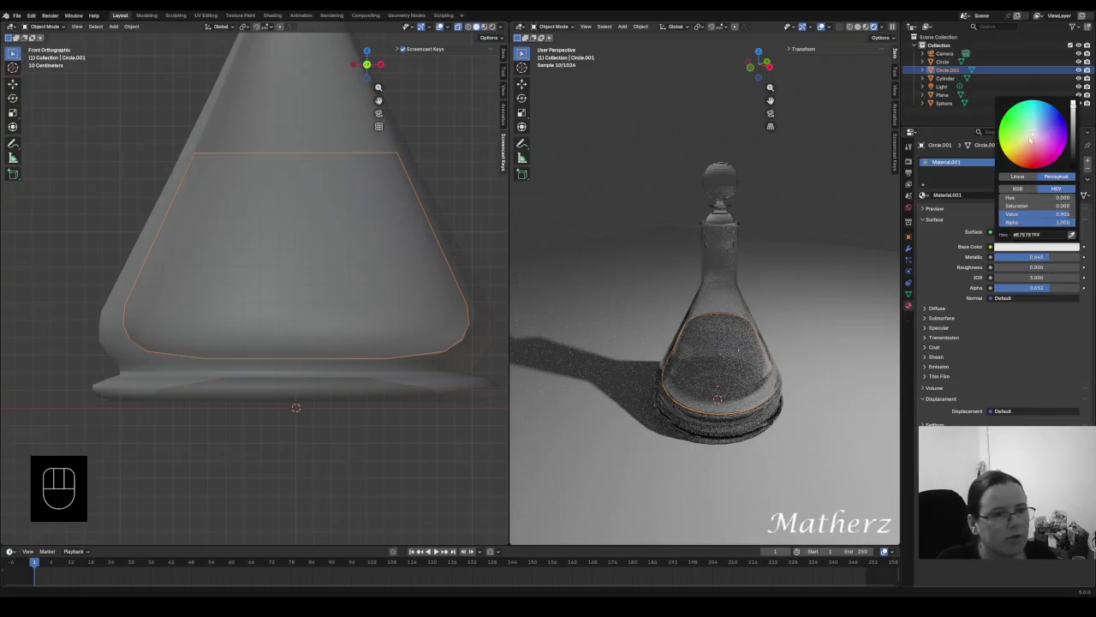
{"action": "left_click_drag", "start_coordinate": [1030, 138], "coordinate": [1029, 143]}
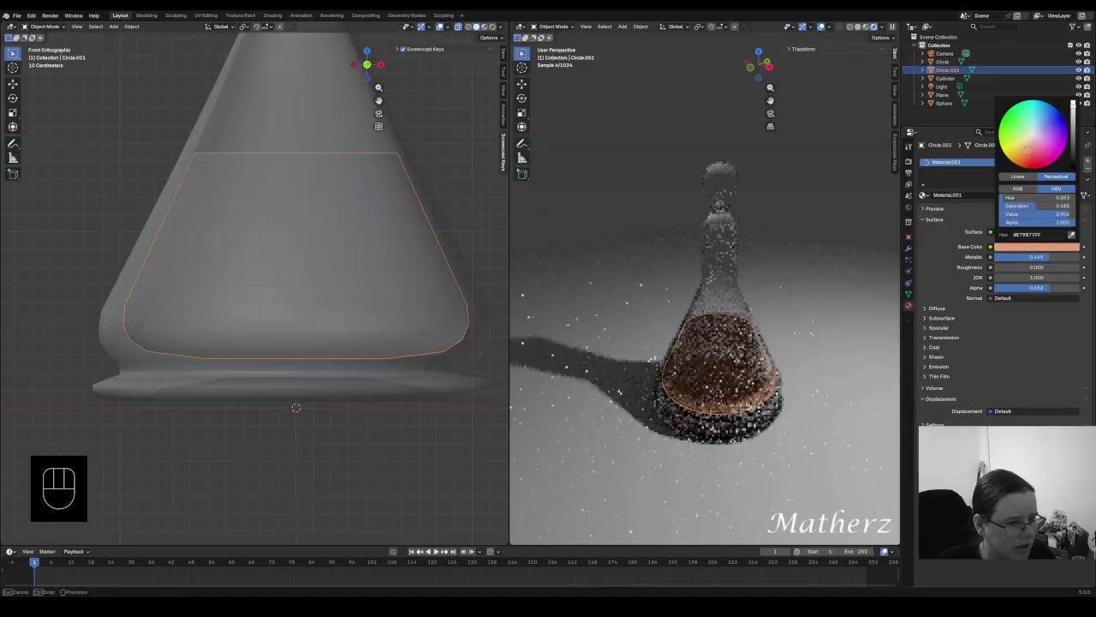
{"action": "left_click_drag", "start_coordinate": [1027, 144], "coordinate": [1076, 126]}
{"action": "left_click_drag", "start_coordinate": [1028, 152], "coordinate": [1032, 157]}
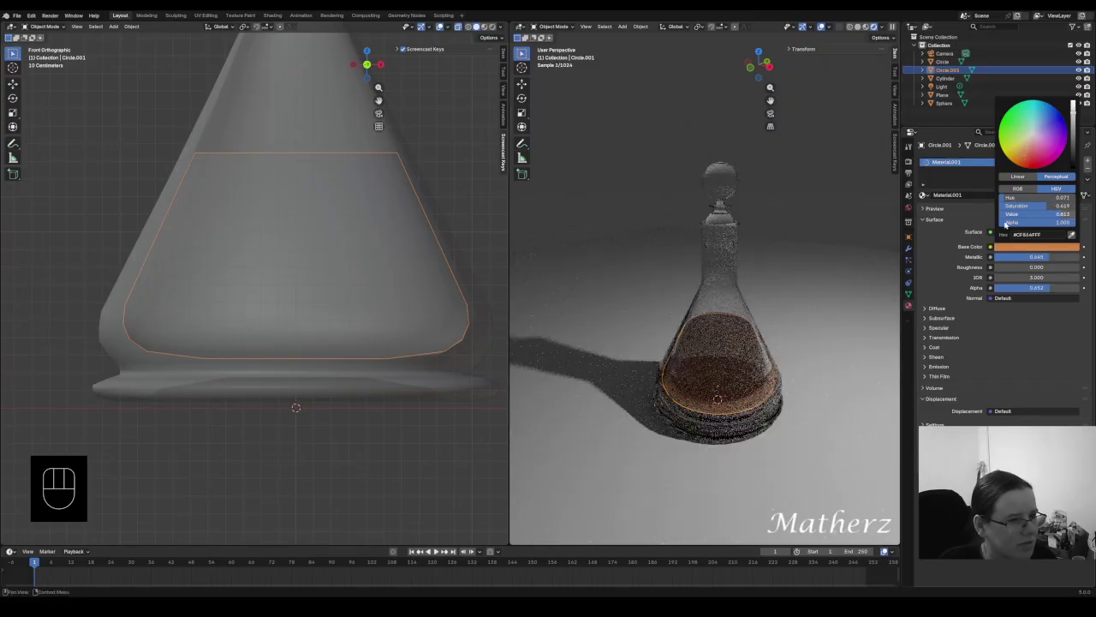
{"action": "left_click", "coordinate": [1054, 249]}
{"action": "mouse_move", "coordinate": [1032, 160]}
{"action": "left_mouse_down"}
{"action": "mouse_move", "coordinate": [1020, 152]}
{"action": "mouse_move", "coordinate": [1032, 159]}
{"action": "left_mouse_up"}
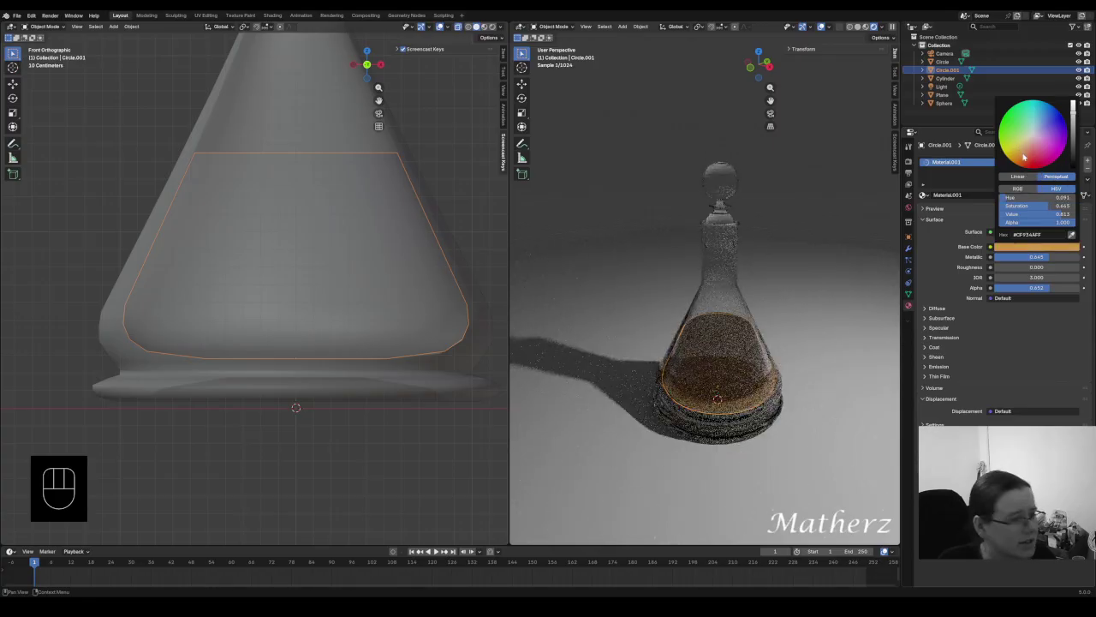
Set the liquid material's metallic to about 0.475 and its alpha to about 0.742, then deselect the liquid
{"action": "left_click_drag", "start_coordinate": [1058, 257], "coordinate": [1003, 257]}
{"action": "left_click_drag", "start_coordinate": [1058, 288], "coordinate": [1072, 287]}
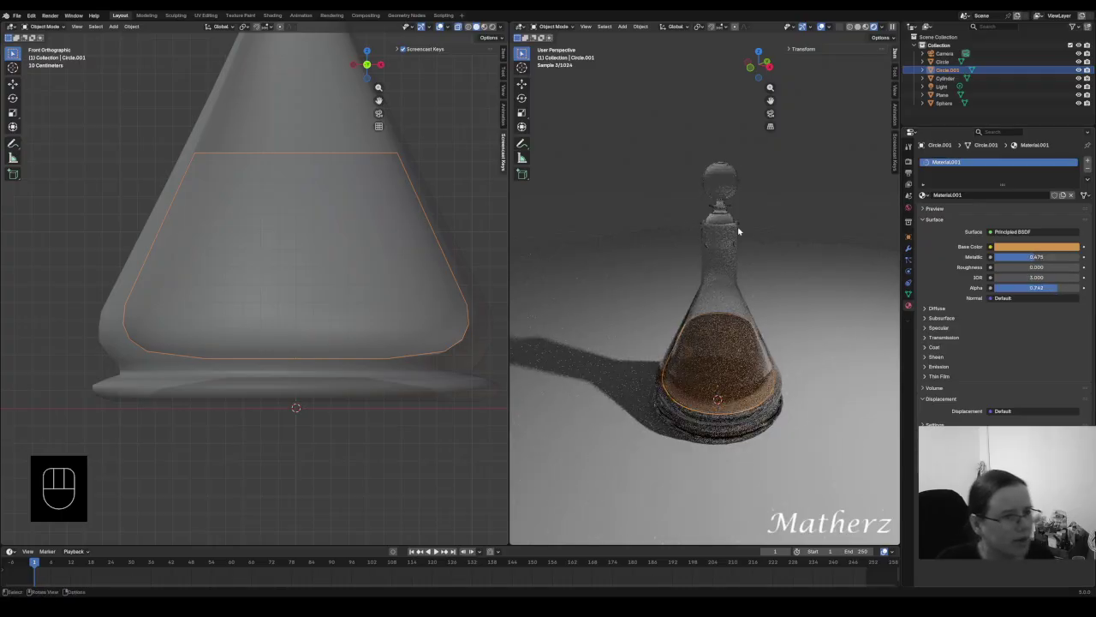
{"action": "left_click", "coordinate": [794, 190]}
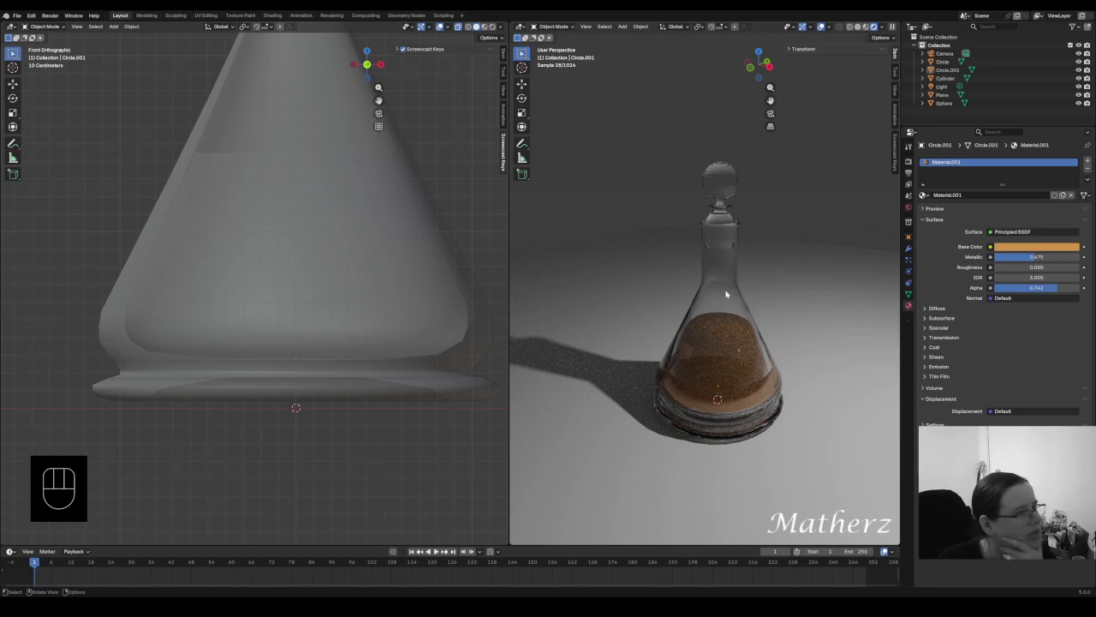
Give the ground plane a new material with a darker grey base color, metallic 1.000 and roughness 0.000
{"action": "left_click", "coordinate": [783, 270]}
{"action": "left_click", "coordinate": [988, 196]}
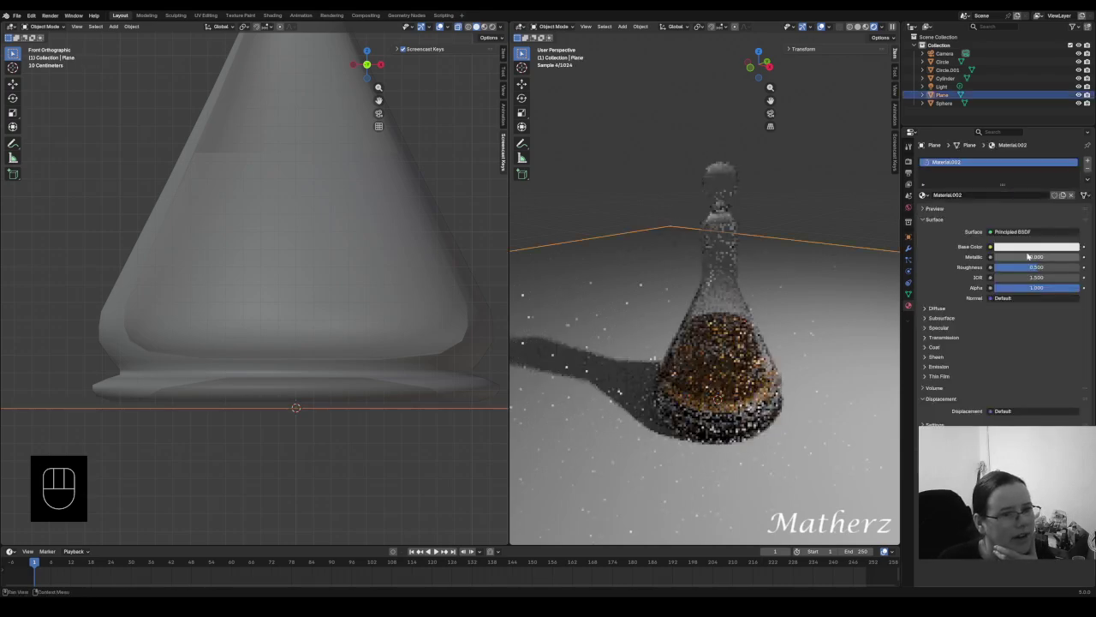
{"action": "left_click", "coordinate": [1035, 246]}
{"action": "mouse_move", "coordinate": [1072, 144]}
{"action": "left_mouse_down"}
{"action": "mouse_move", "coordinate": [1073, 168]}
{"action": "mouse_move", "coordinate": [1073, 133]}
{"action": "left_mouse_up"}
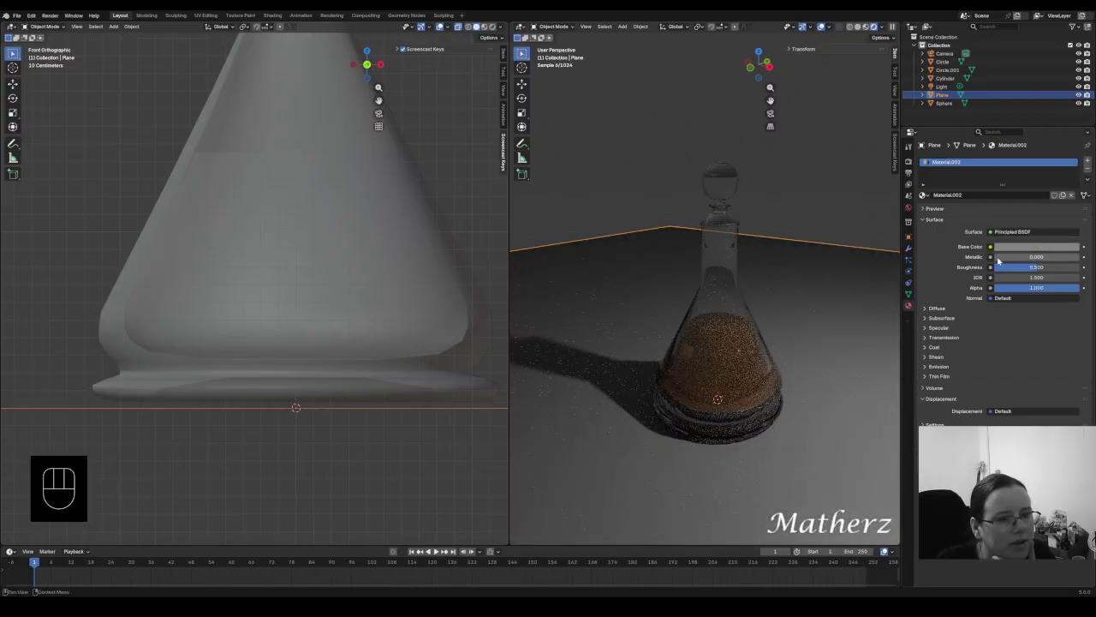
{"action": "left_click_drag", "start_coordinate": [1000, 257], "coordinate": [985, 278]}
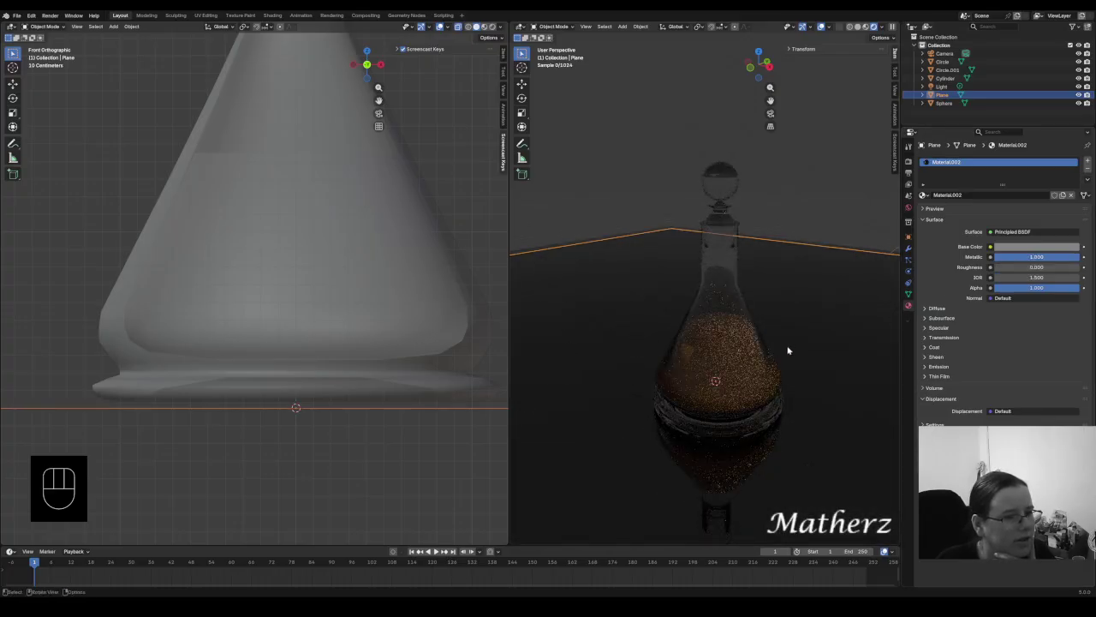
Scale the ground plane up to about 13 times its size
{"action": "scroll", "coordinate": [779, 360], "scroll_direction": "down", "scroll_amount": 3}
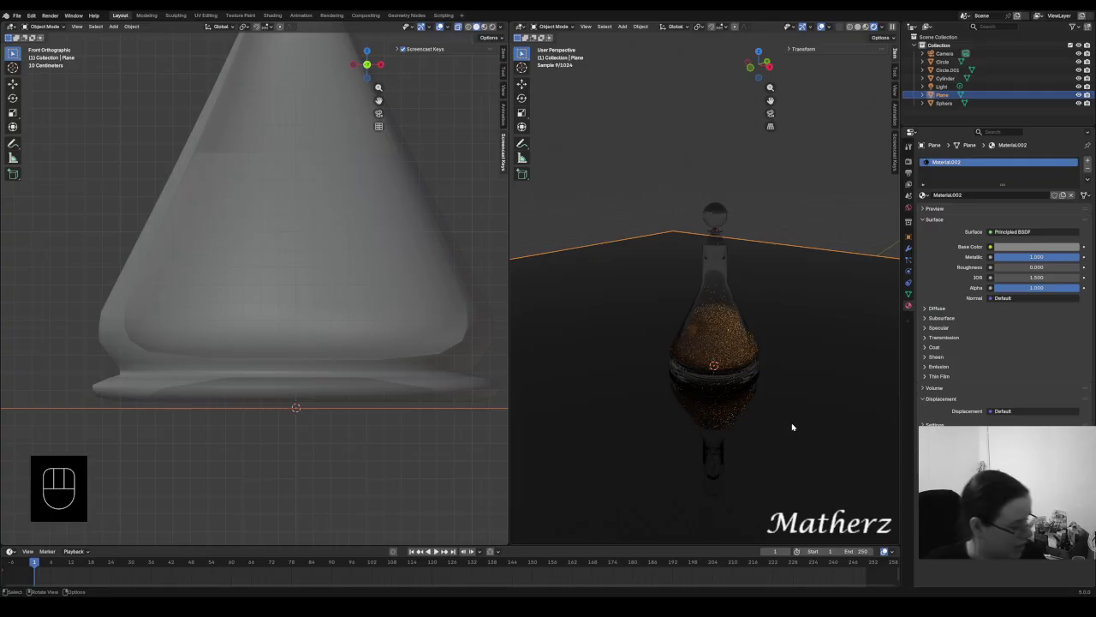
{"action": "key", "text": "s"}
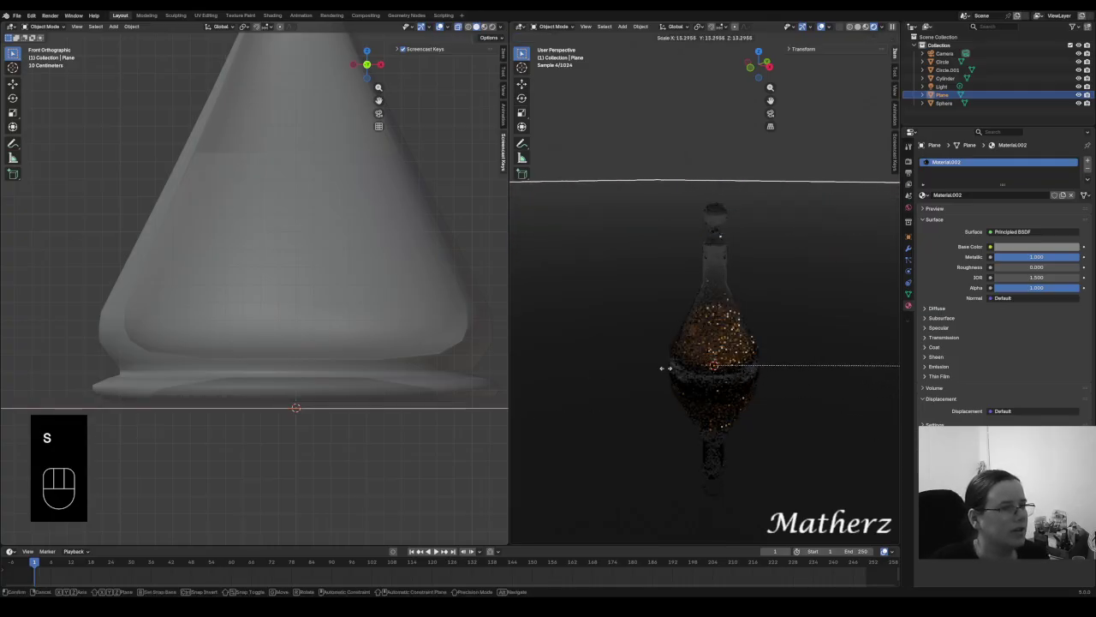
{"action": "left_click", "coordinate": [886, 363]}
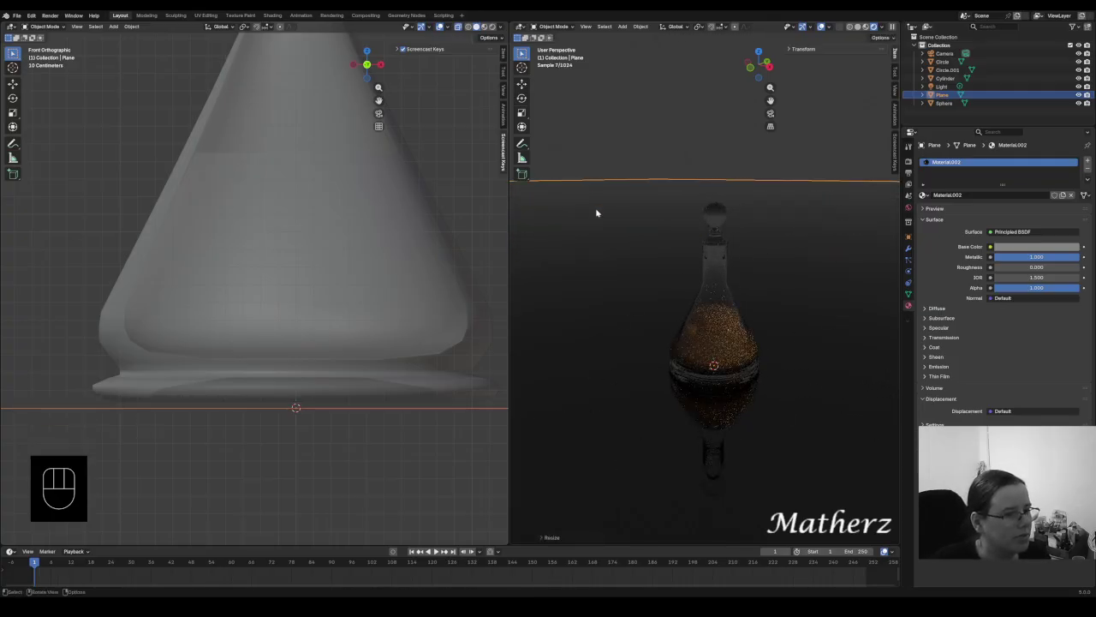
Switch to the Shading workspace and add a Noise Texture node beside the Principled BSDF in the ground plane's material
{"action": "left_click", "coordinate": [273, 15]}
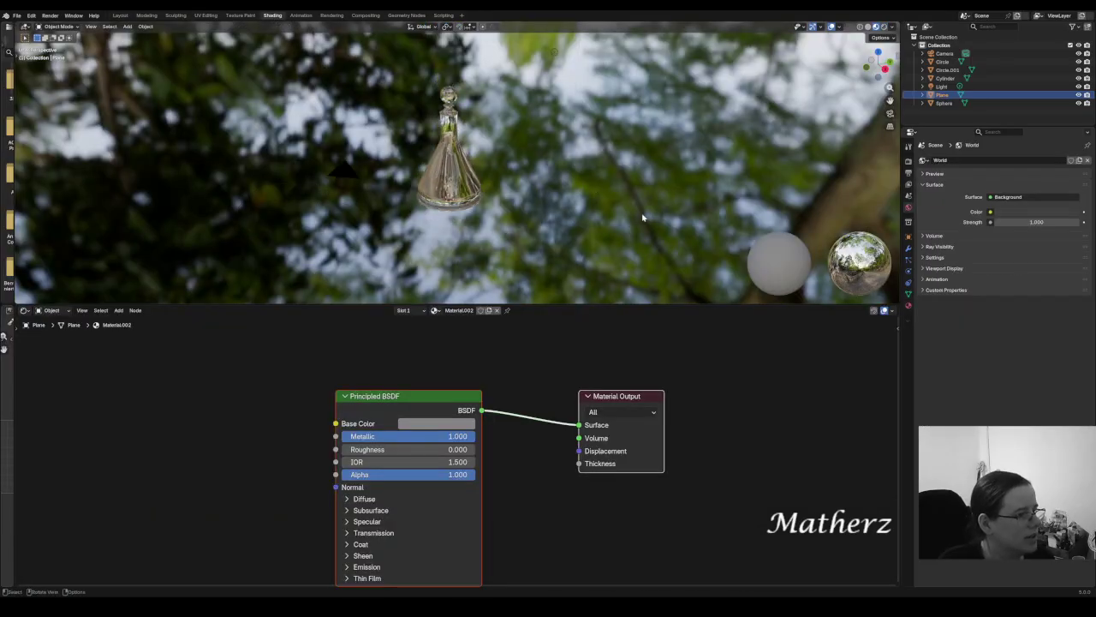
{"action": "scroll", "coordinate": [643, 218], "scroll_direction": "down", "scroll_amount": 3}
{"action": "middle_click_drag", "start_coordinate": [471, 400], "coordinate": [597, 359]}
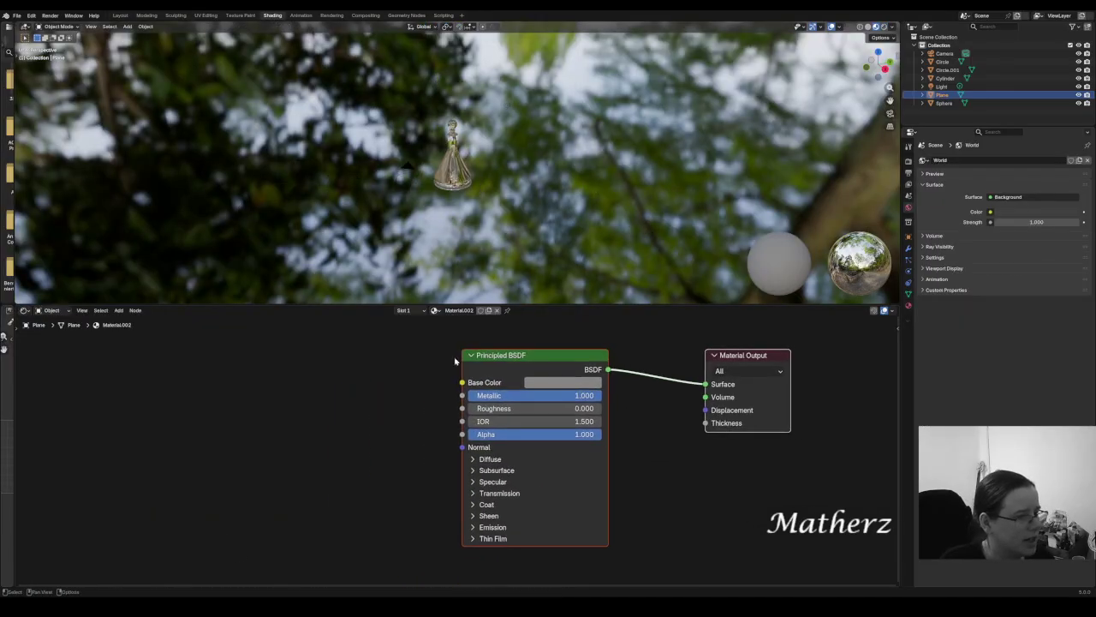
{"action": "left_click", "coordinate": [119, 311]}
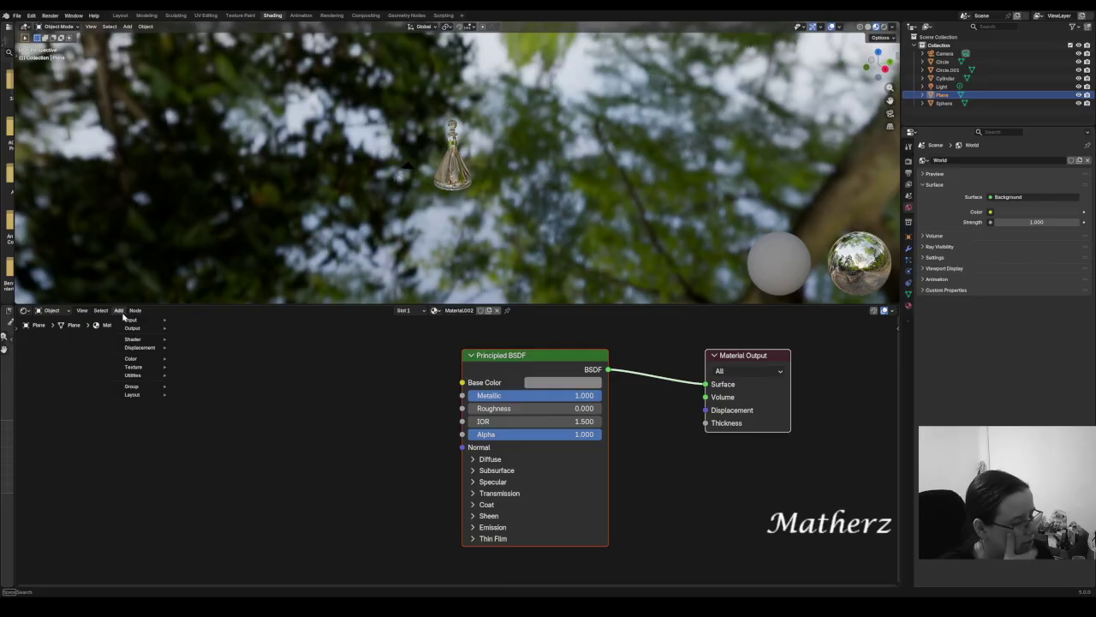
{"action": "type", "text": "noide"}
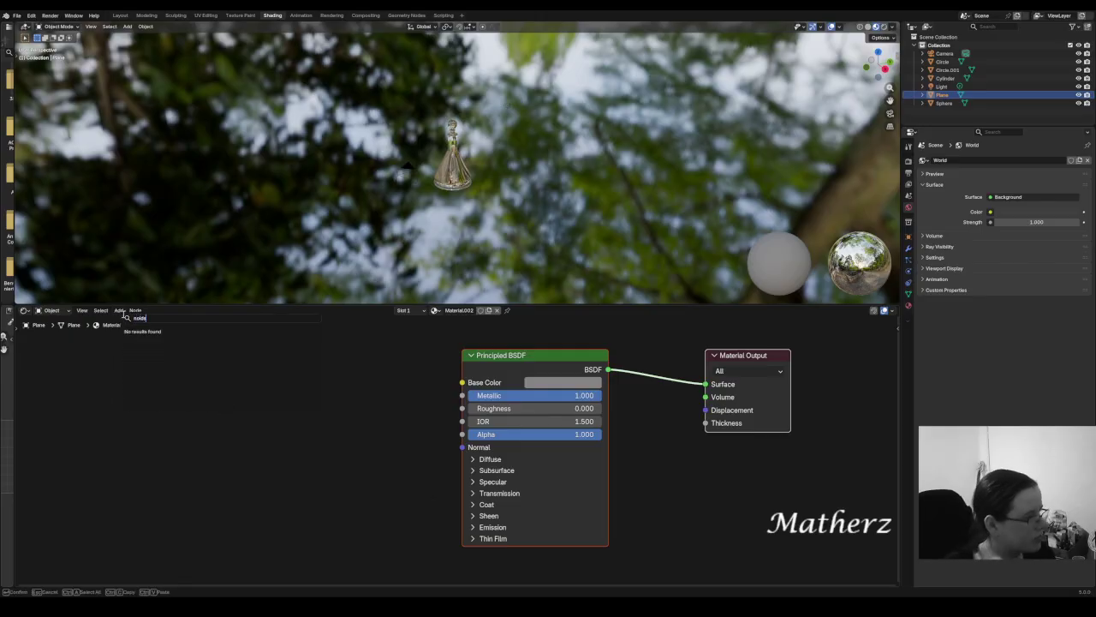
{"action": "key", "text": "BackSpace"}
{"action": "key", "text": "BackSpace"}
{"action": "type", "text": "se"}
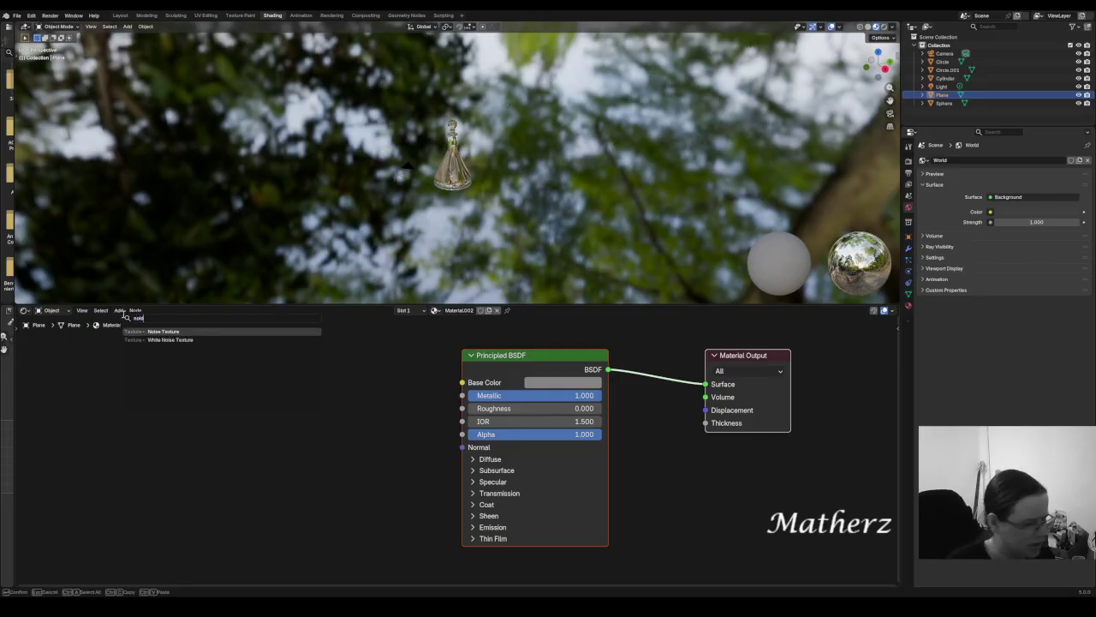
{"action": "key", "text": "BackSpace"}
{"action": "type", "text": "se"}
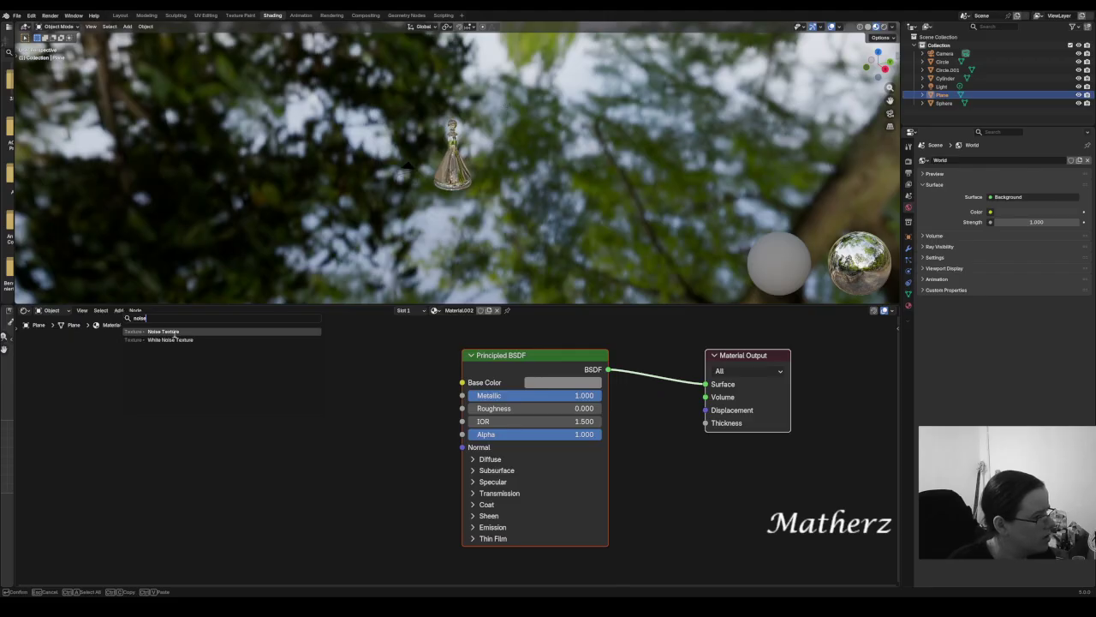
{"action": "left_click", "coordinate": [174, 334]}
{"action": "left_click", "coordinate": [332, 383]}
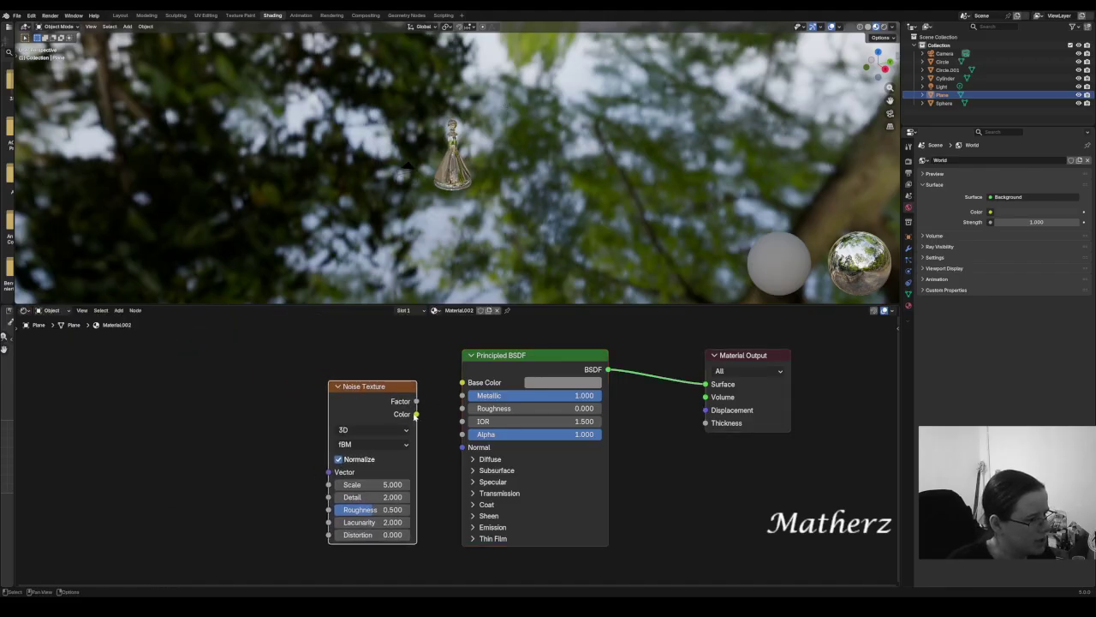
Connect the Noise Texture's Color to the Principled BSDF's Roughness and set the noise scale to about 702.7
{"action": "left_click_drag", "start_coordinate": [414, 416], "coordinate": [458, 414]}
{"action": "scroll", "coordinate": [440, 234], "scroll_direction": "down", "scroll_amount": 6}
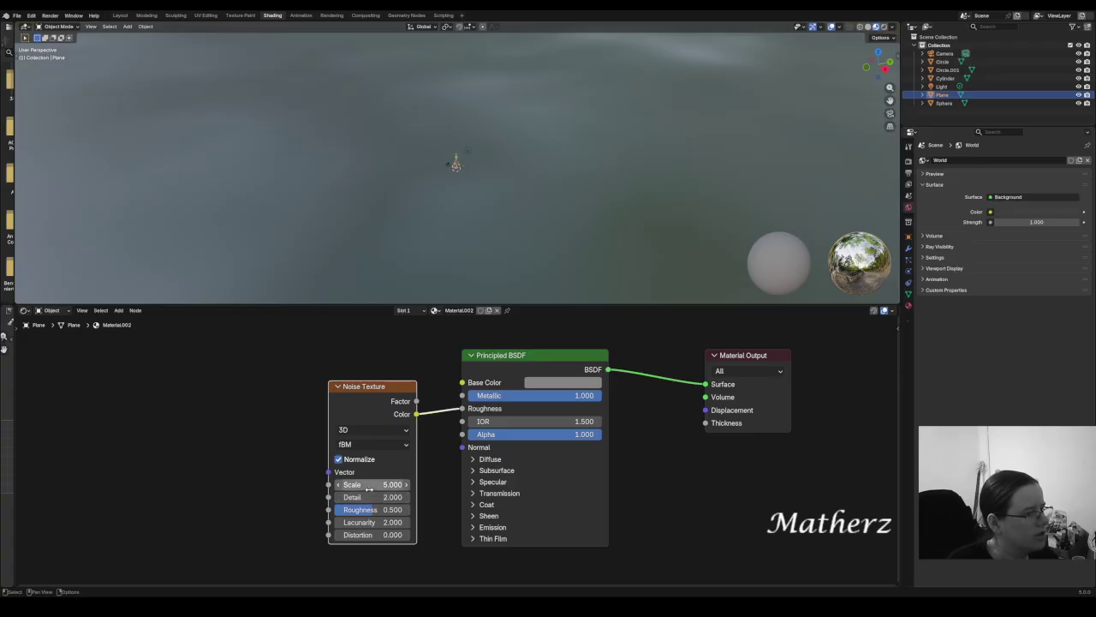
{"action": "left_click_drag", "start_coordinate": [370, 485], "coordinate": [891, 485]}
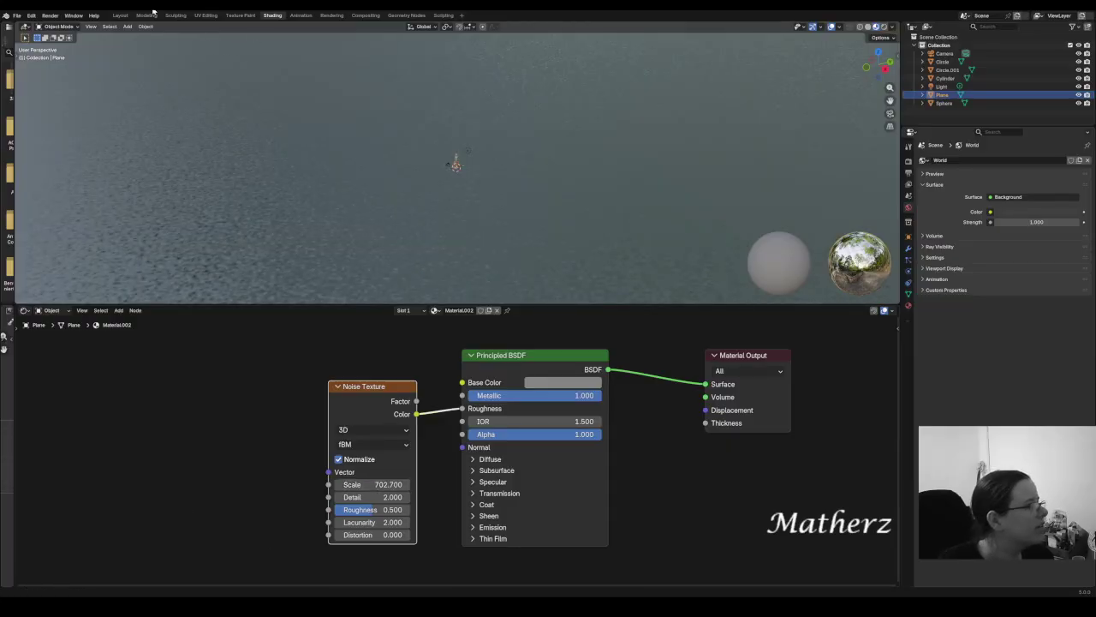
Return to the Layout workspace and change the ground plane's base color to a muted blue
{"action": "left_click", "coordinate": [120, 15]}
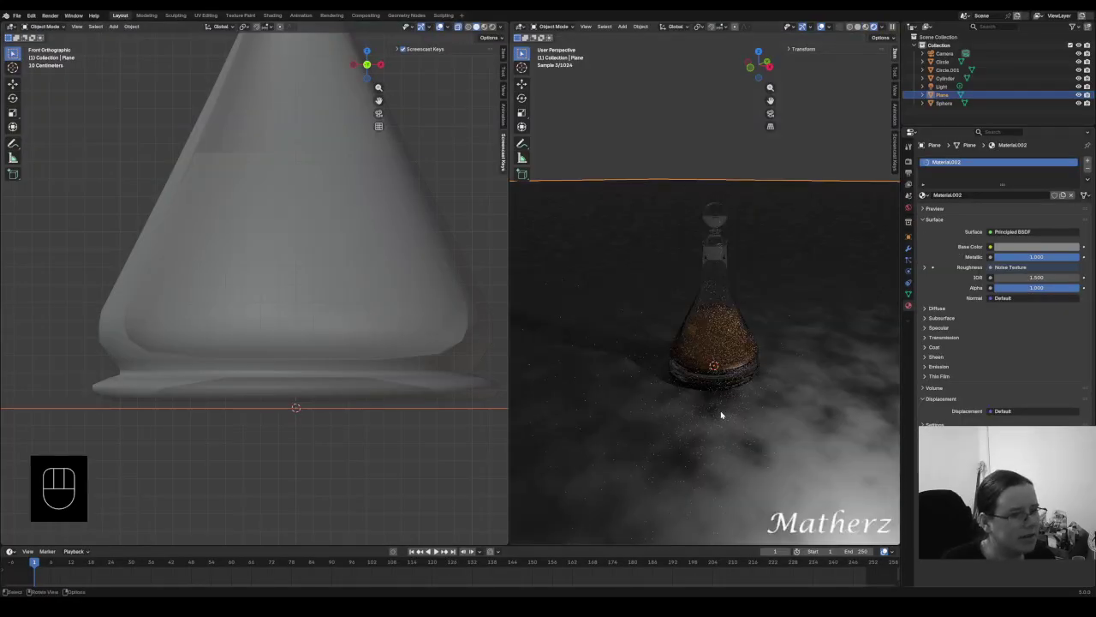
{"action": "left_click", "coordinate": [1032, 247]}
{"action": "left_click_drag", "start_coordinate": [1045, 139], "coordinate": [1039, 116]}
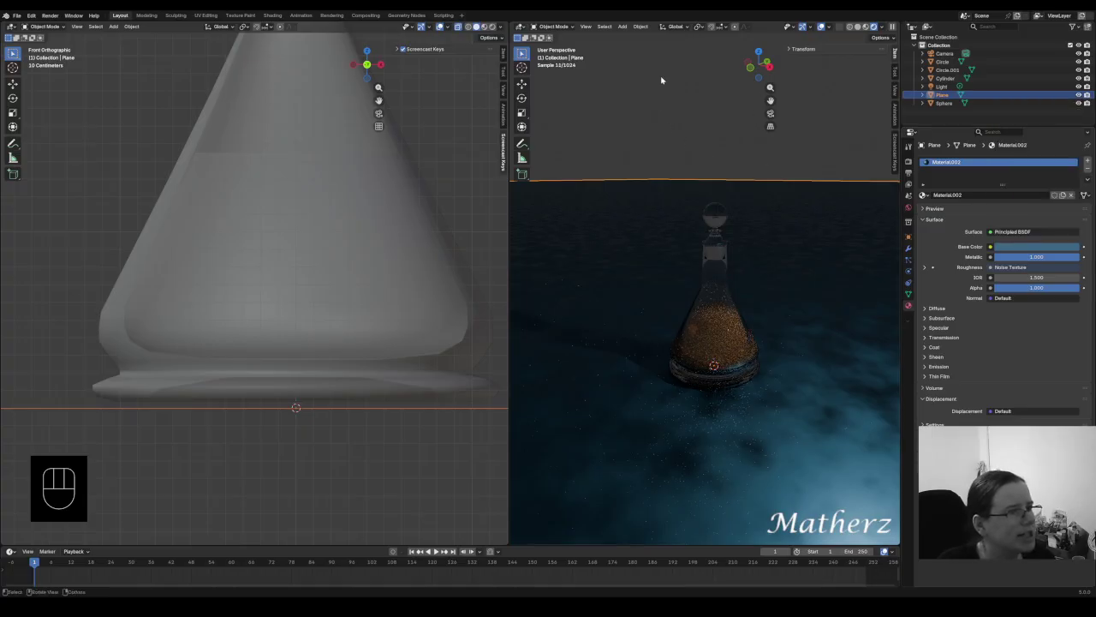
Switch the rendered view to Solid shading, add a new mesh plane and move it high above the flask
{"action": "left_click", "coordinate": [858, 26]}
{"action": "scroll", "coordinate": [316, 262], "scroll_direction": "down", "scroll_amount": 6}
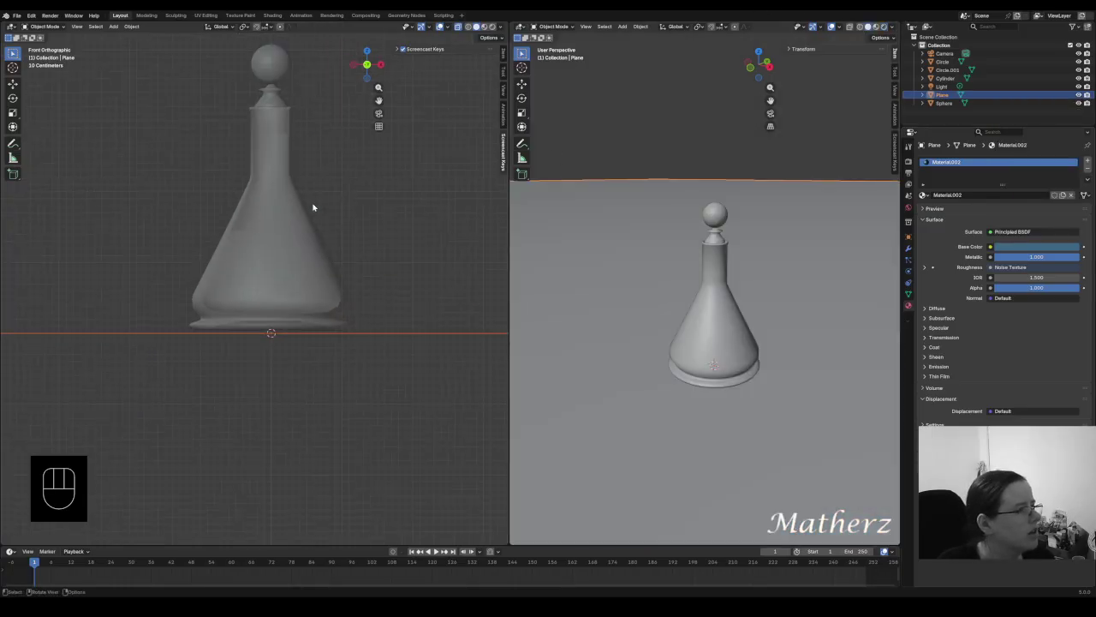
{"action": "middle_click_drag", "start_coordinate": [316, 262], "coordinate": [319, 297]}
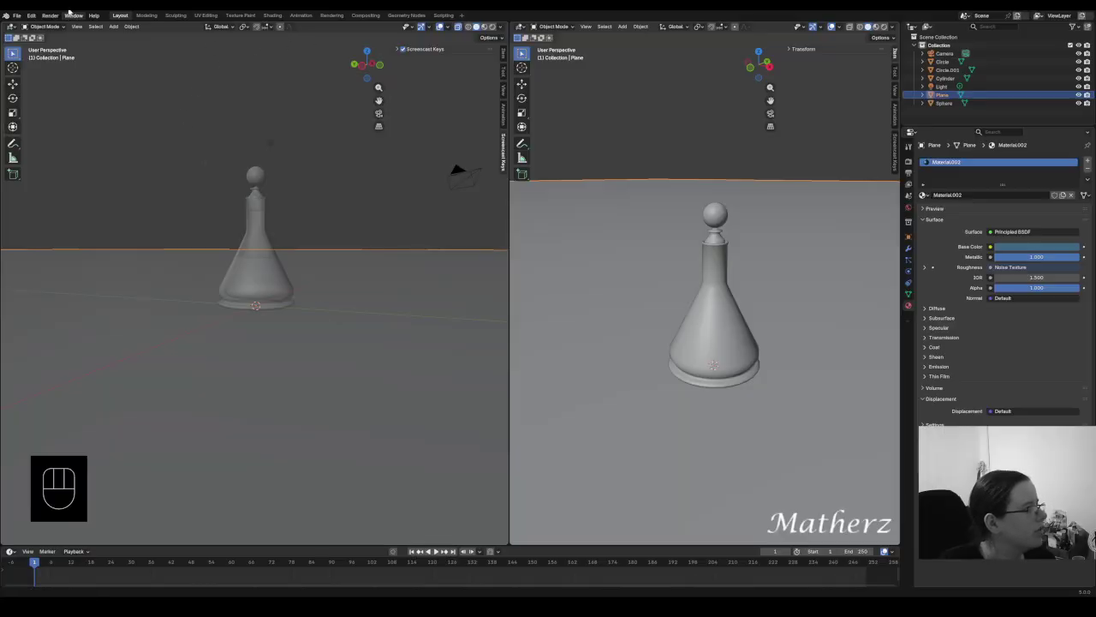
{"action": "left_click", "coordinate": [113, 26]}
{"action": "mouse_move", "coordinate": [125, 36]}
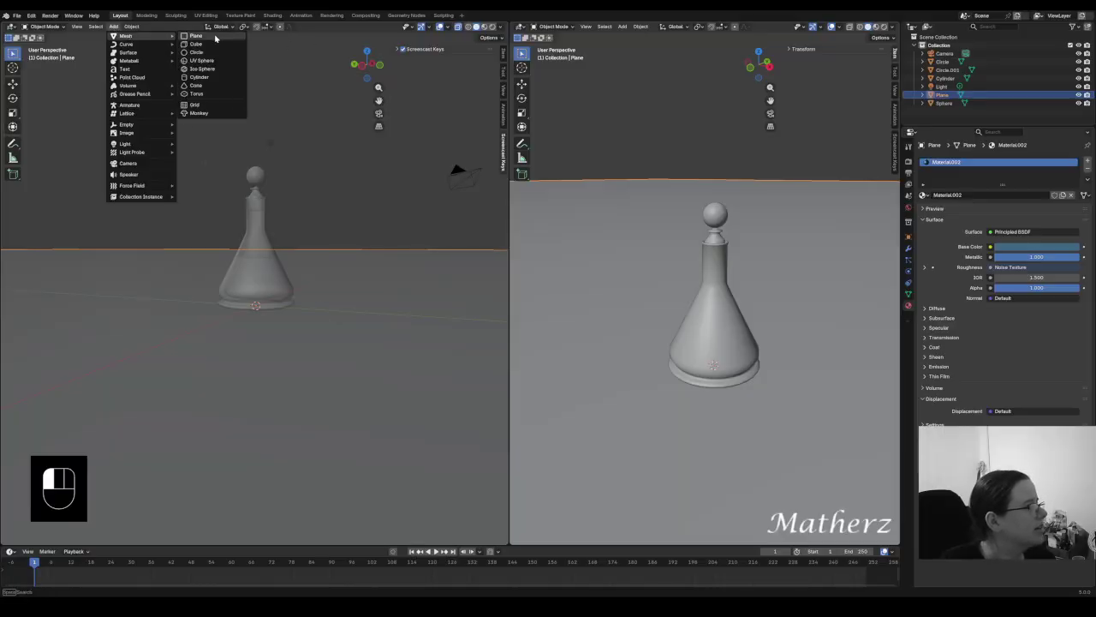
{"action": "left_click", "coordinate": [215, 40]}
{"action": "key", "text": "g"}
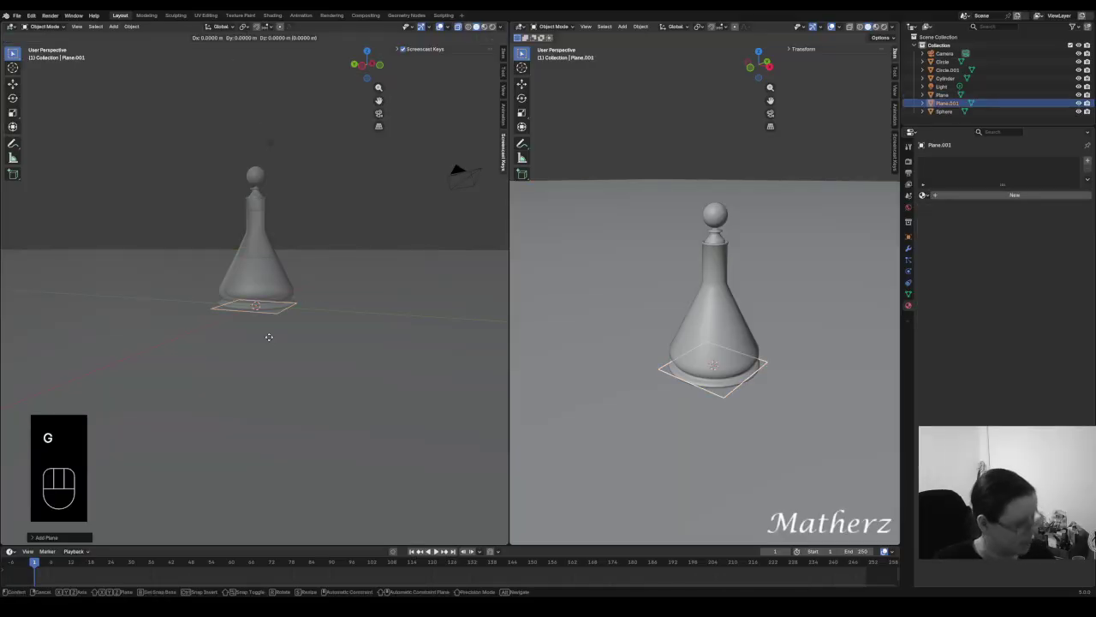
{"action": "left_click", "coordinate": [281, 107]}
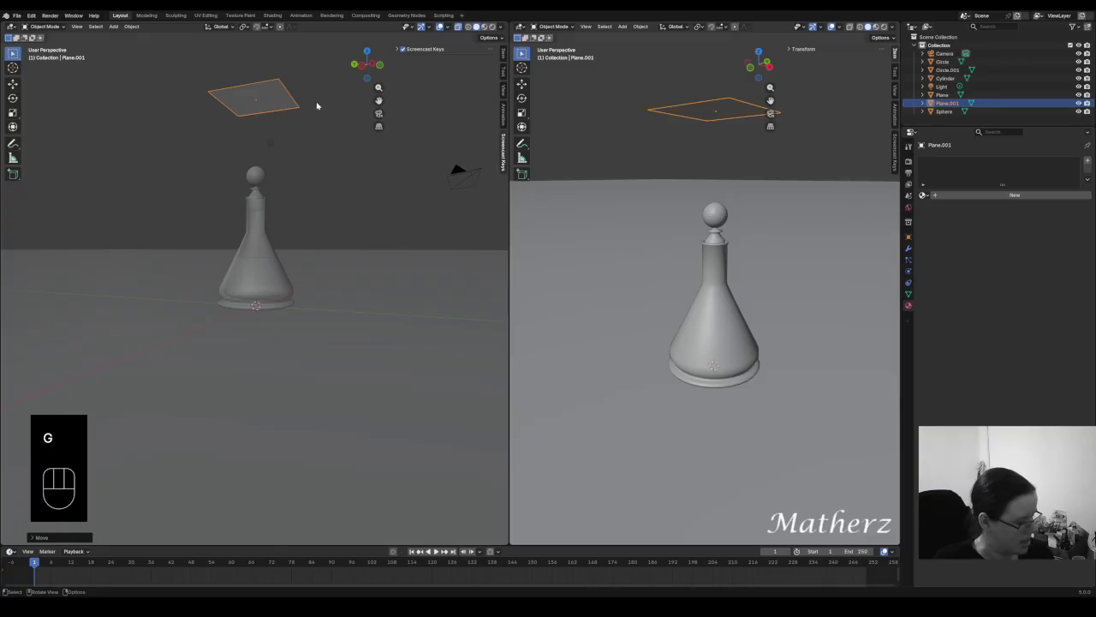
Tilt the new overhead plane about the X axis and stretch it into a wide panel
{"action": "key", "text": "r"}
{"action": "key", "text": "x"}
{"action": "left_click", "coordinate": [309, 168]}
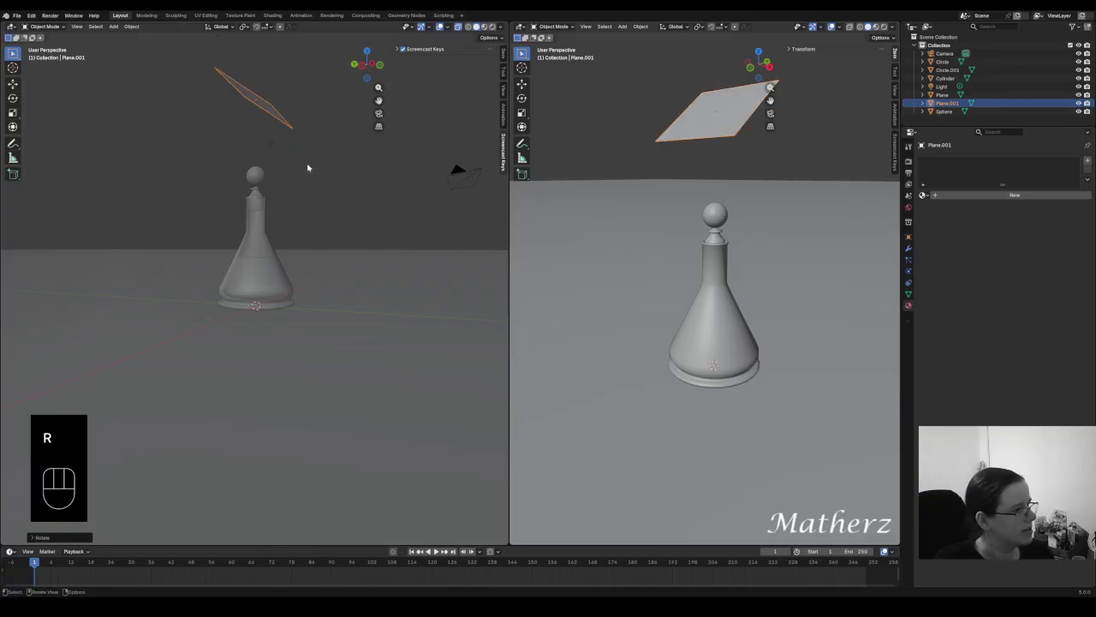
{"action": "key", "text": "s"}
{"action": "left_click", "coordinate": [27, 489]}
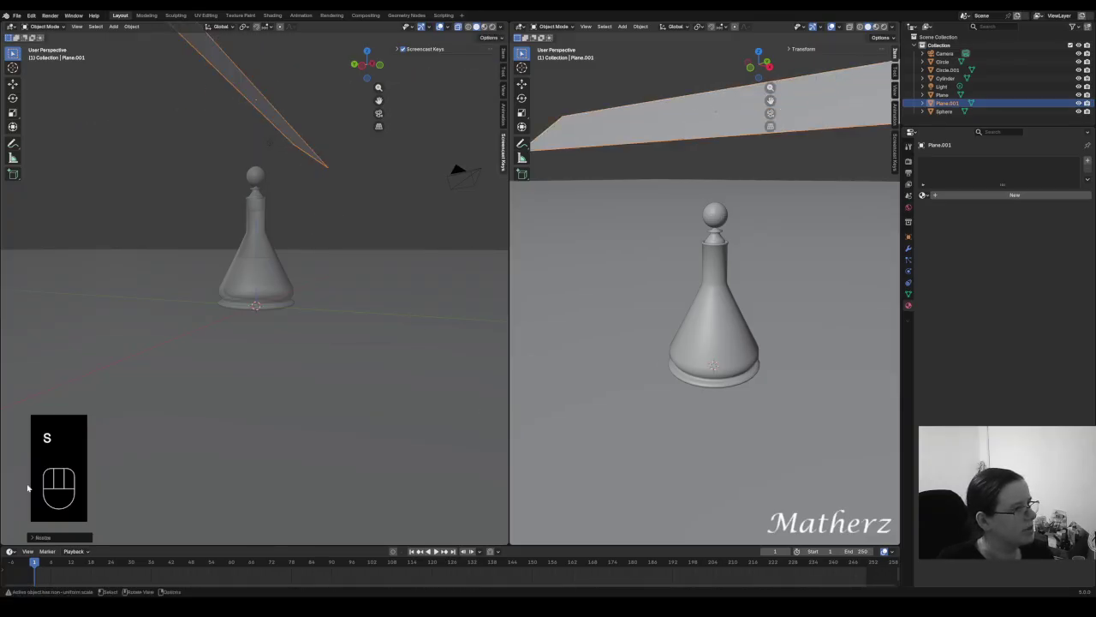
{"action": "scroll", "coordinate": [237, 149], "scroll_direction": "down", "scroll_amount": 6}
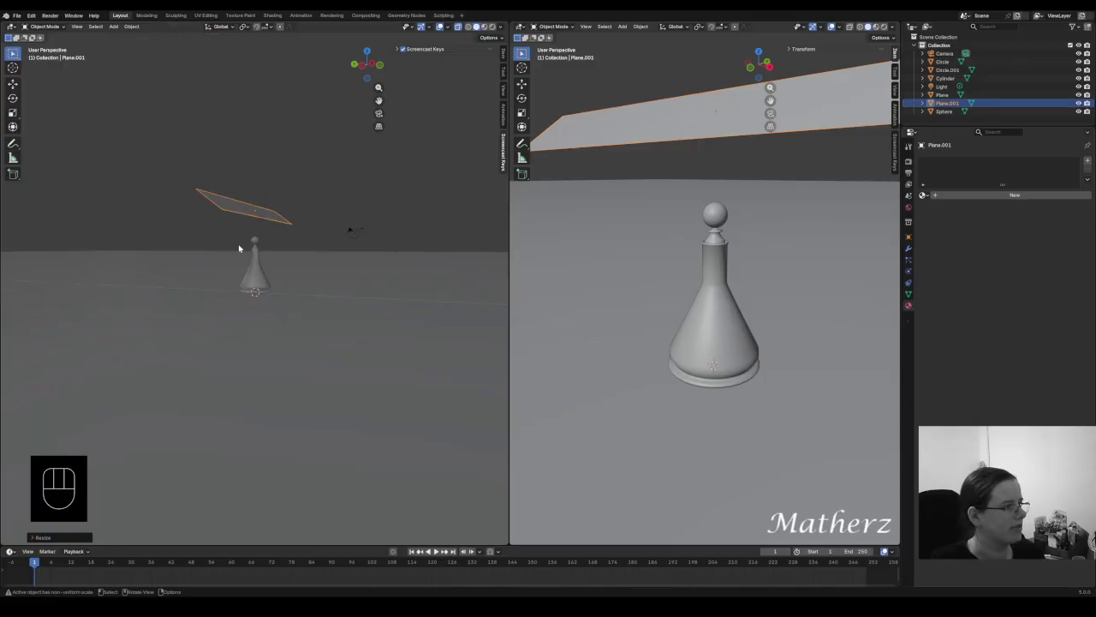
Create a new material for the overhead panel and set its surface to Emission
{"action": "left_click", "coordinate": [1015, 196]}
{"action": "left_click", "coordinate": [1019, 232]}
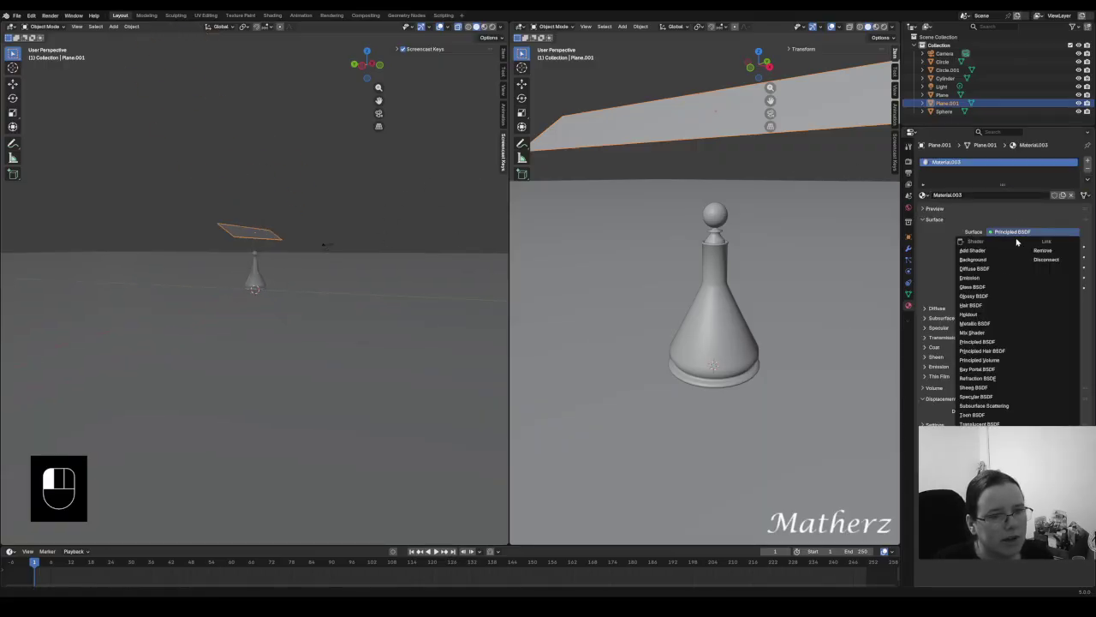
{"action": "left_click", "coordinate": [975, 277]}
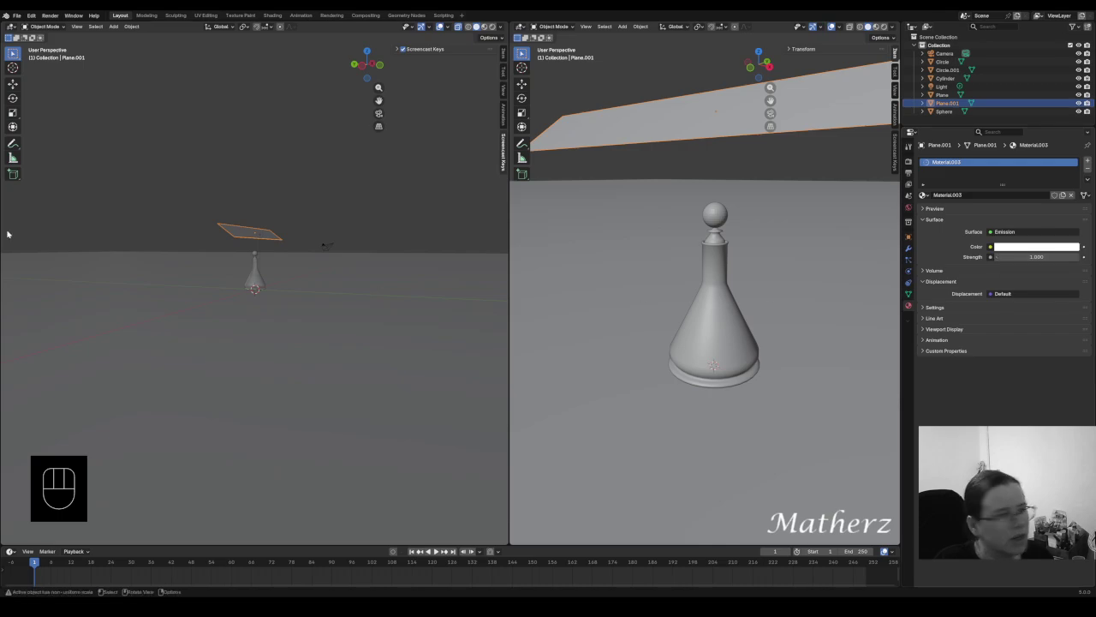
Delete the scene's point light and reselect the emissive overhead panel
{"action": "left_click", "coordinate": [261, 233]}
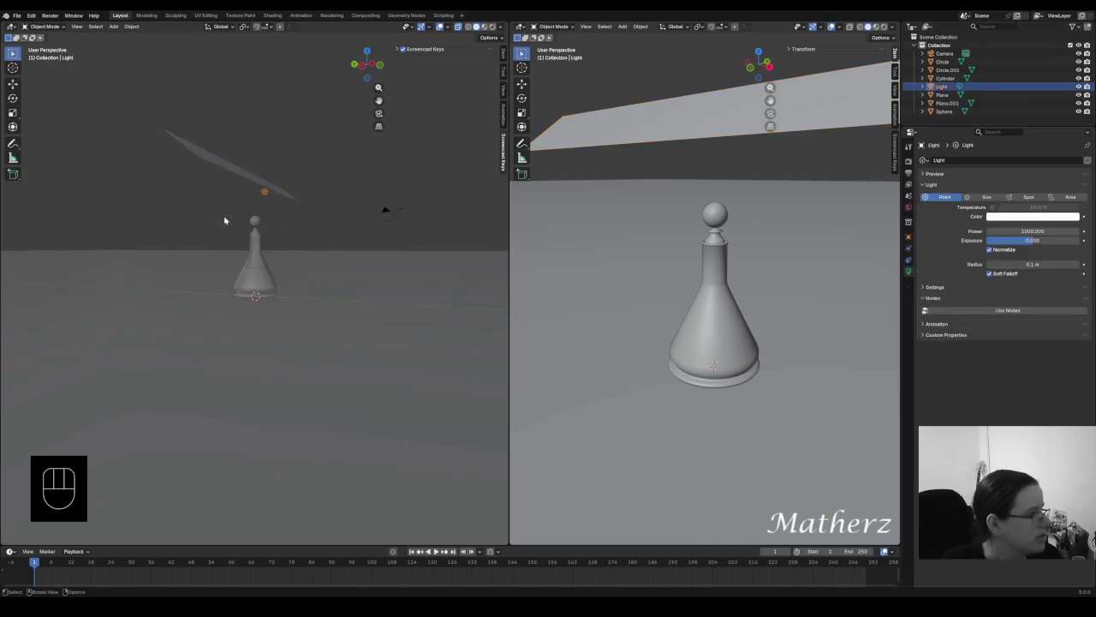
{"action": "key", "text": "Delete"}
{"action": "left_click", "coordinate": [239, 227]}
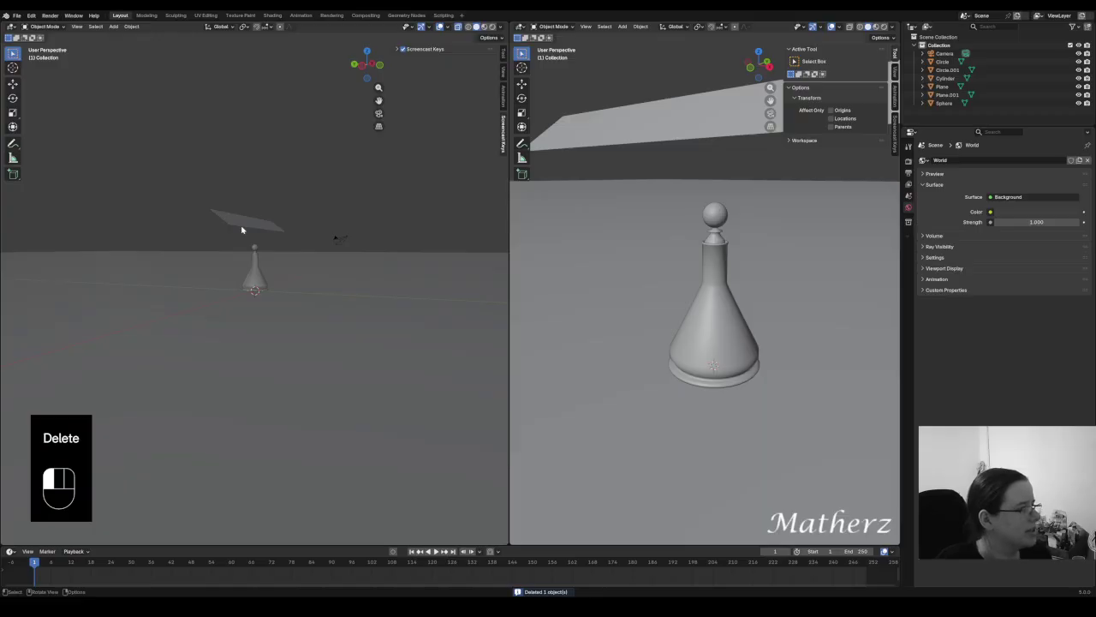
Scale the overhead panel along the global Z axis in two passes to flatten its tilt
{"action": "middle_click_drag", "start_coordinate": [284, 340], "coordinate": [335, 348]}
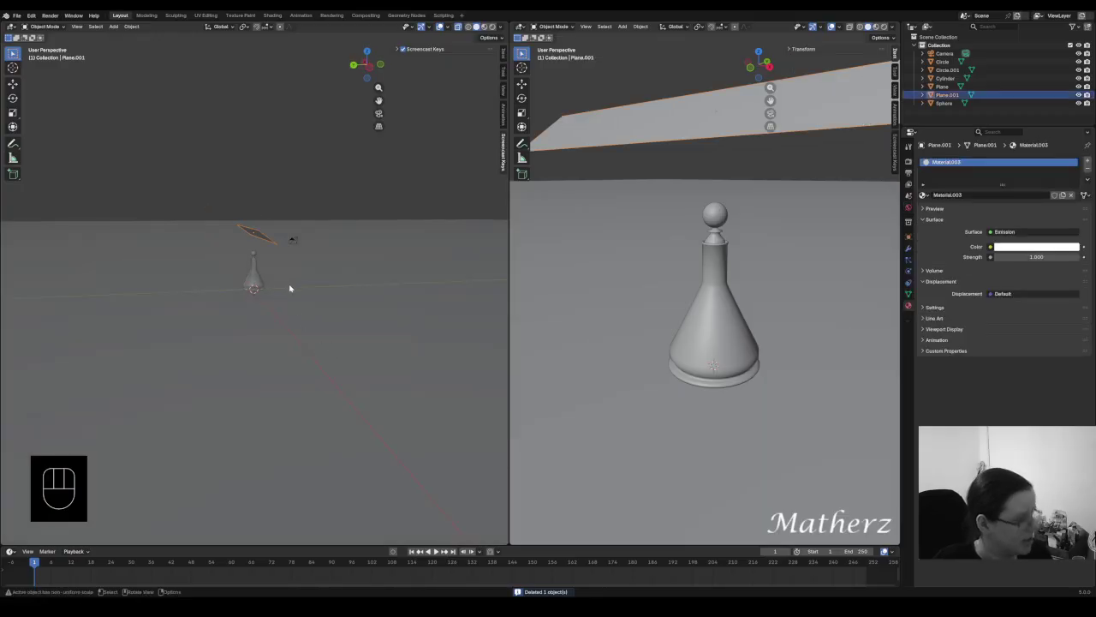
{"action": "key", "text": "s"}
{"action": "key", "text": "z"}
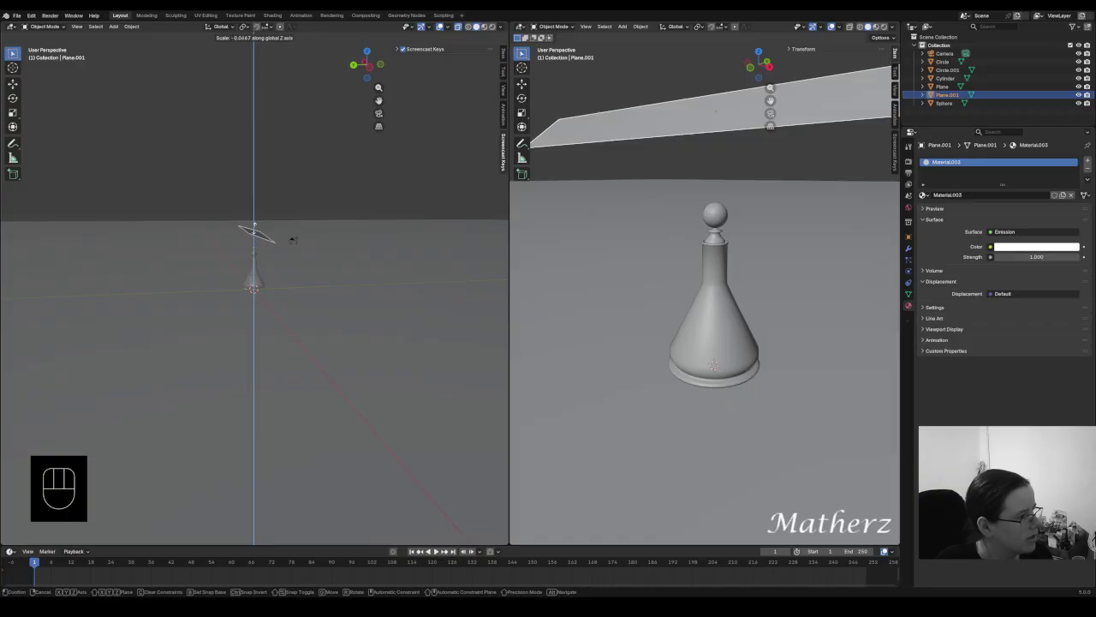
{"action": "left_click", "coordinate": [255, 225]}
{"action": "key", "text": "s"}
{"action": "key", "text": "z"}
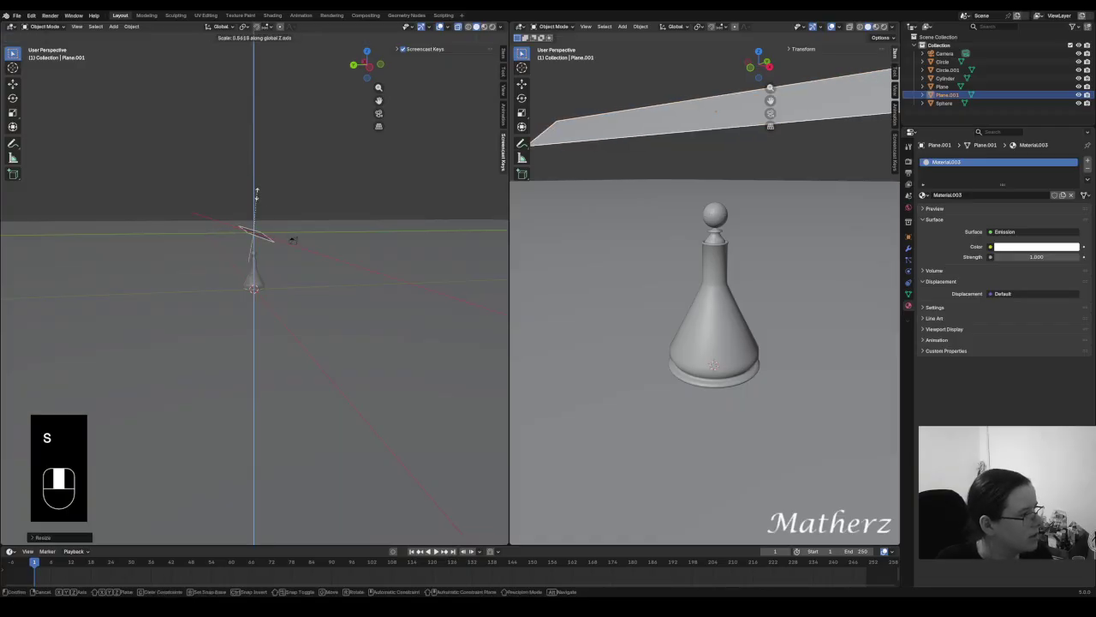
{"action": "left_click", "coordinate": [236, 228]}
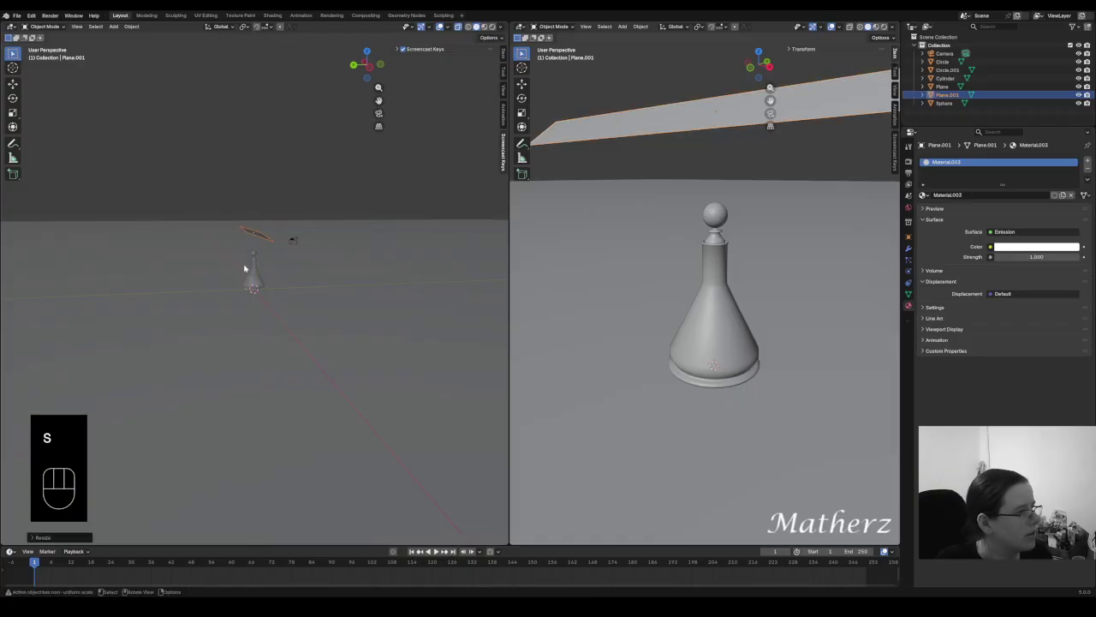
Move the panel sideways away from the flask, beyond the camera, and show the flask view in Rendered shading
{"action": "scroll", "coordinate": [244, 269], "scroll_direction": "up", "scroll_amount": 2}
{"action": "middle_click_drag", "start_coordinate": [305, 290], "coordinate": [311, 252]}
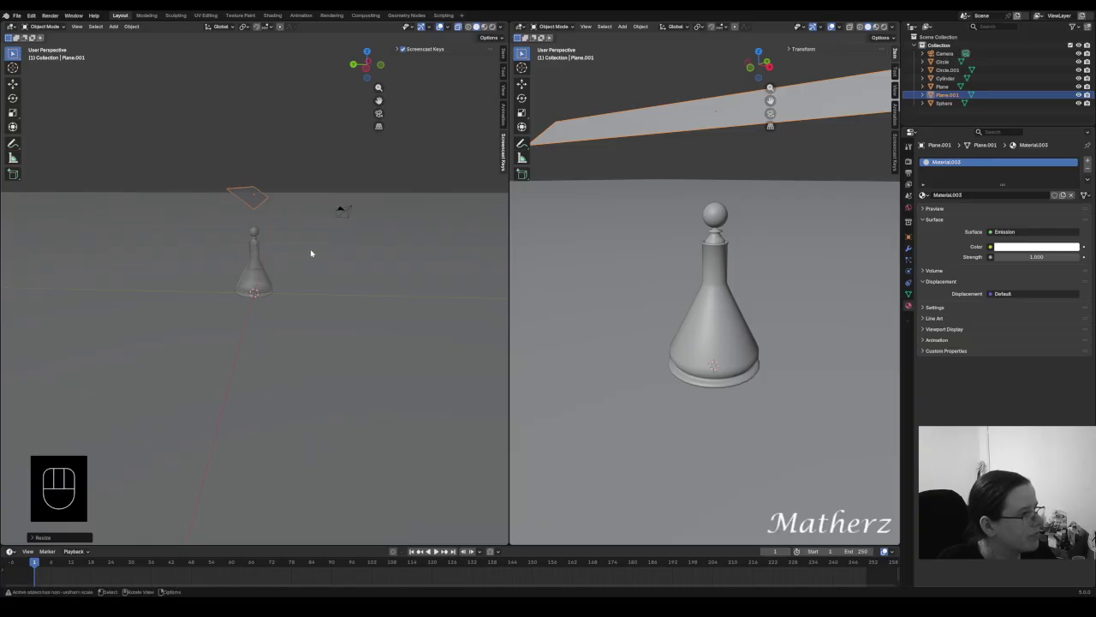
{"action": "key", "text": "g"}
{"action": "left_click", "coordinate": [403, 270]}
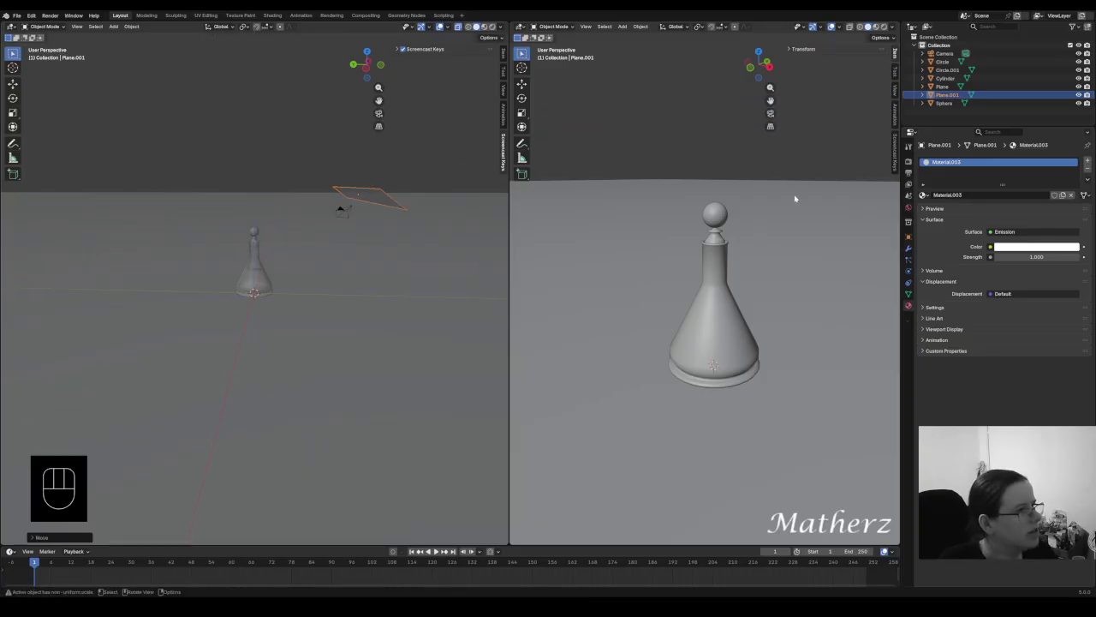
{"action": "left_click", "coordinate": [884, 27]}
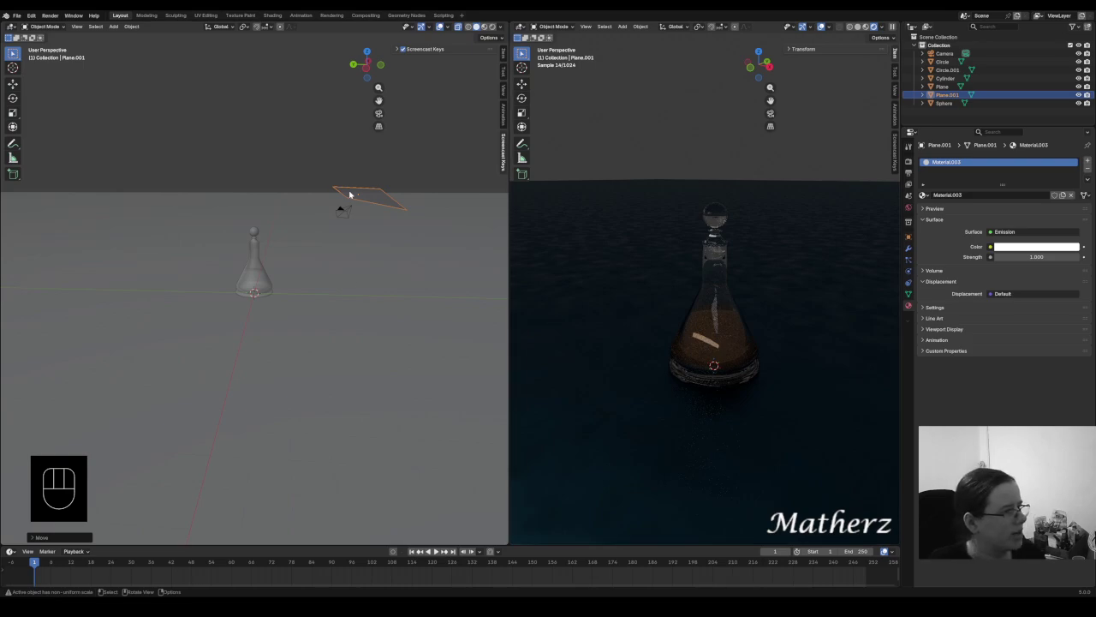
Scale the emissive panel into a long, narrow strip beside the flask
{"action": "key", "text": "s"}
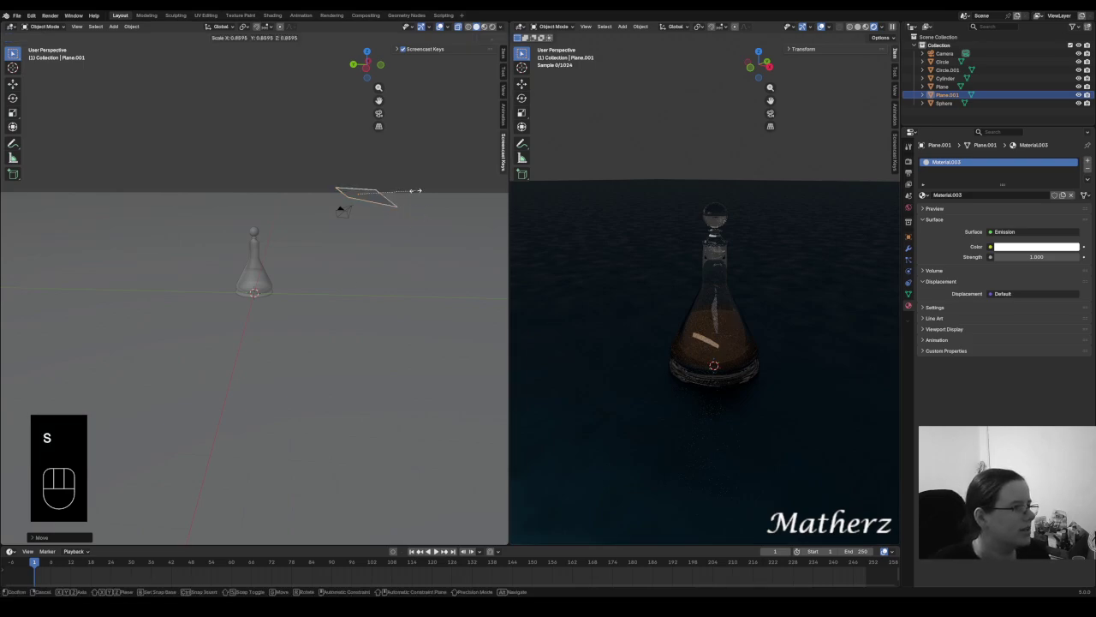
{"action": "middle_click_drag", "start_coordinate": [415, 194], "coordinate": [134, 247]}
{"action": "left_click", "coordinate": [336, 158]}
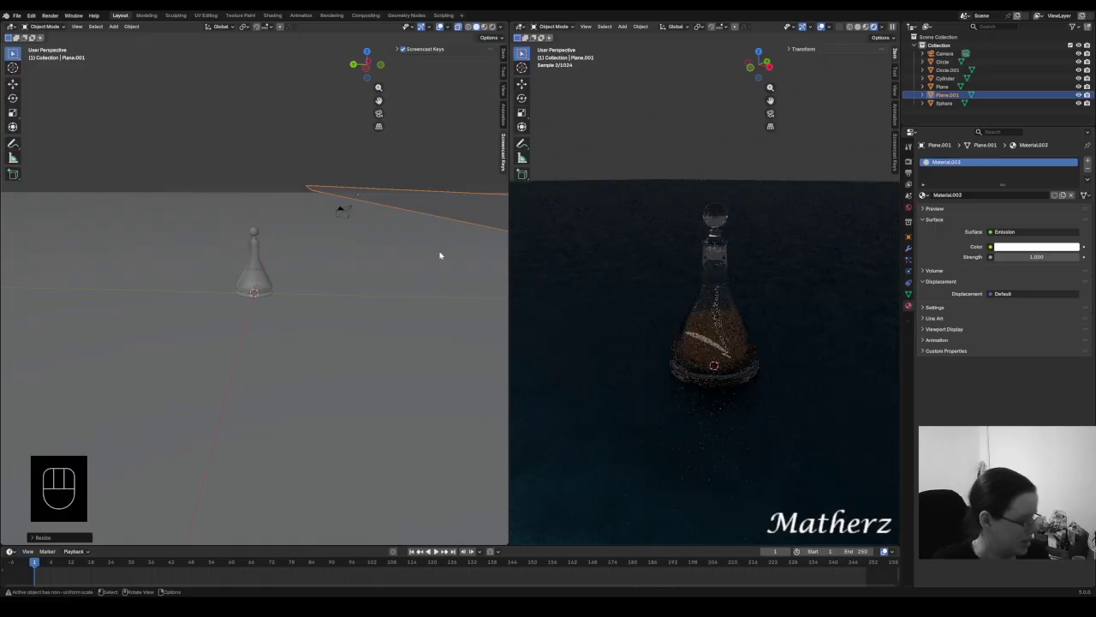
{"action": "key", "text": "s"}
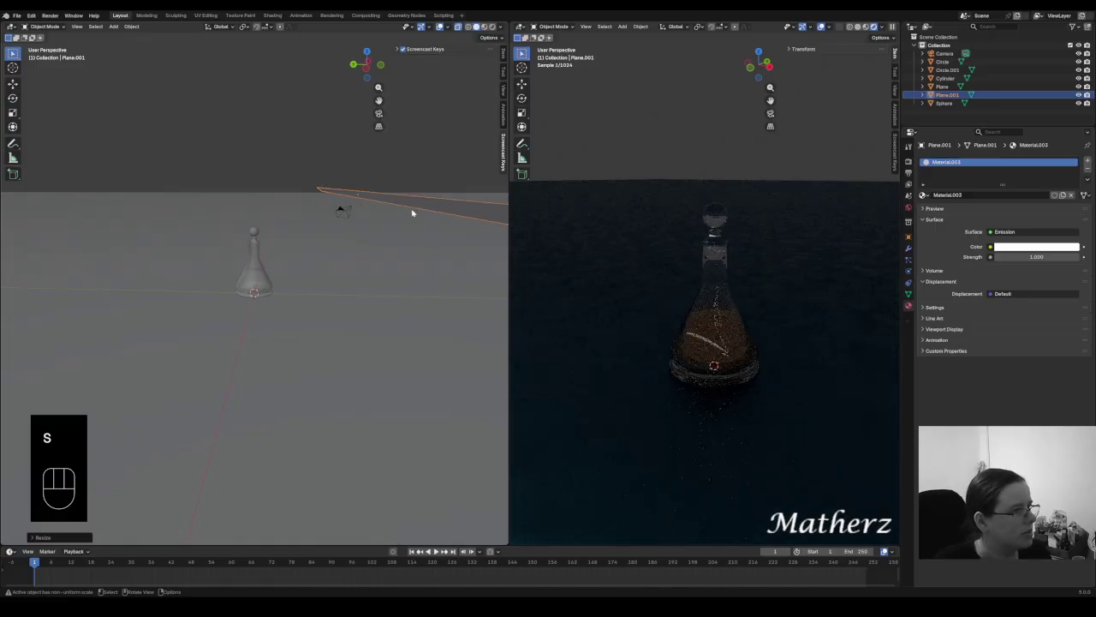
{"action": "key", "text": "s"}
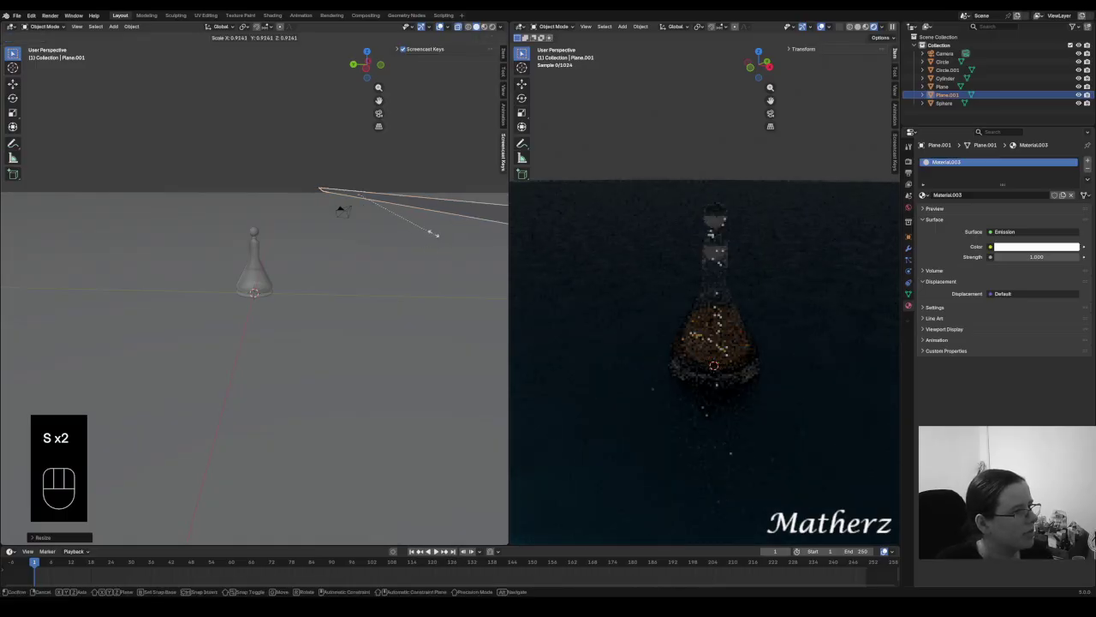
{"action": "left_click", "coordinate": [420, 224]}
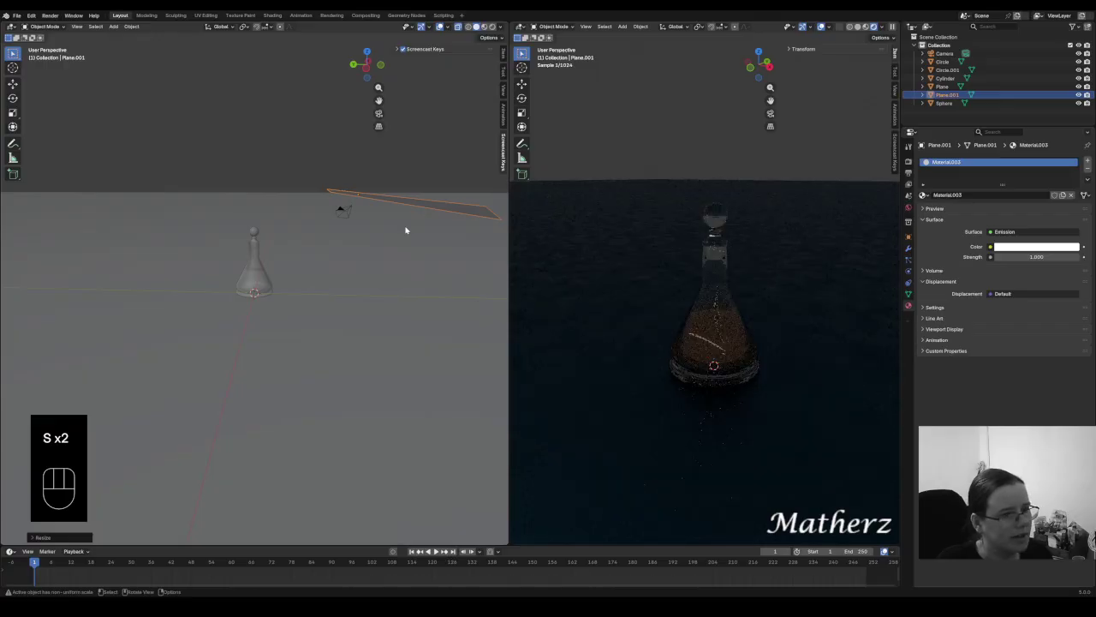
Switch the flask view to Material Preview, widen the solid viewport, and duplicate the strip light once below and twice above the original
{"action": "left_click", "coordinate": [867, 27]}
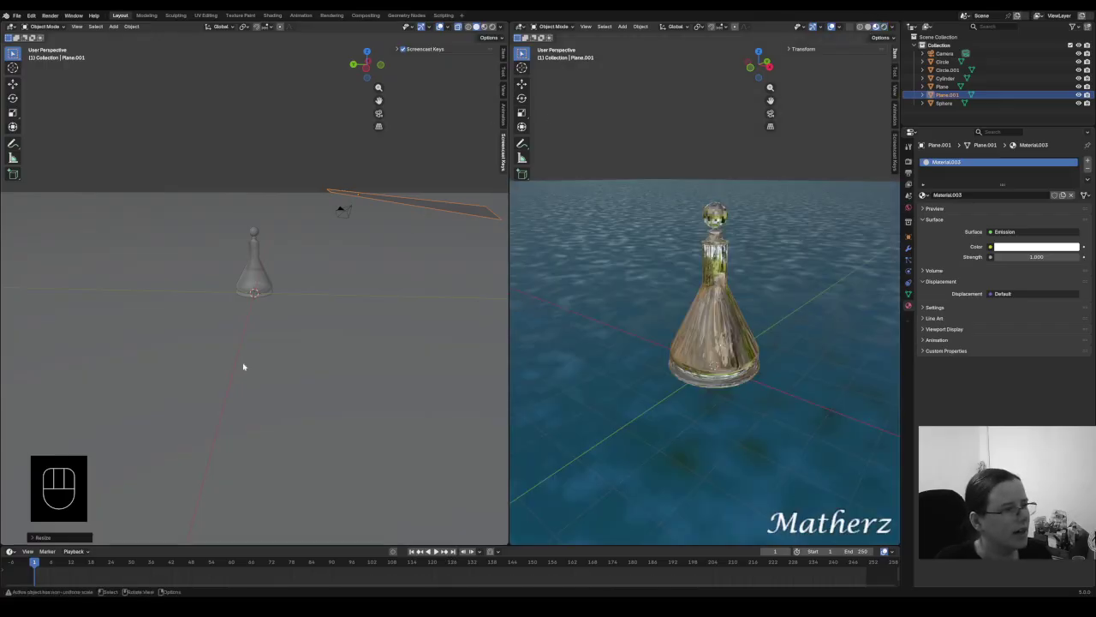
{"action": "left_click_drag", "start_coordinate": [510, 187], "coordinate": [817, 187]}
{"action": "key", "text": "shift+d"}
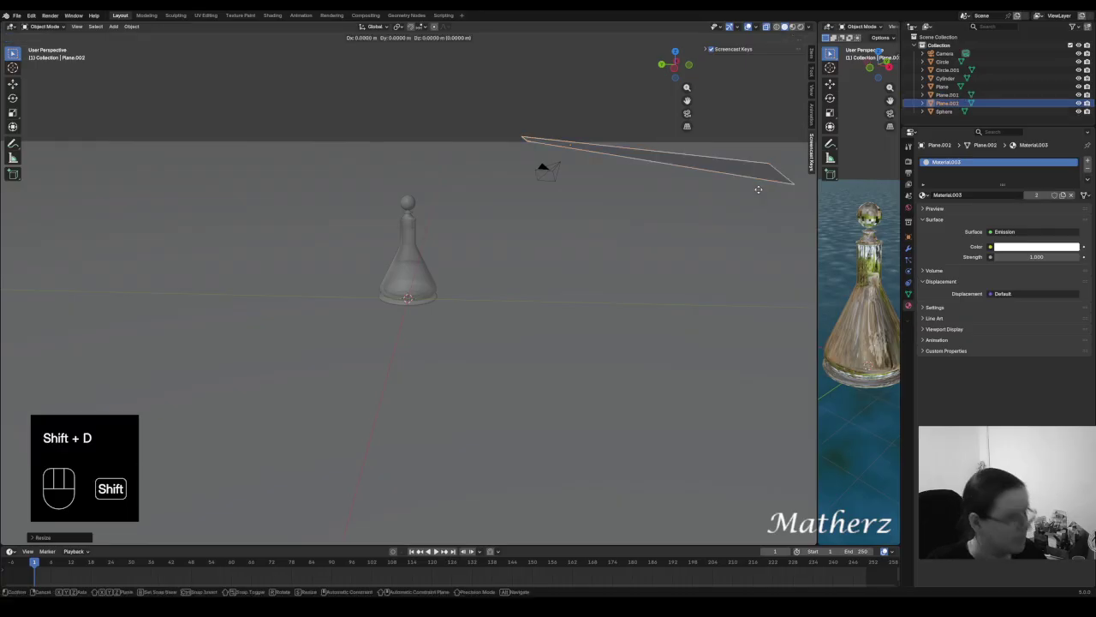
{"action": "key", "text": "z"}
{"action": "left_click", "coordinate": [772, 214]}
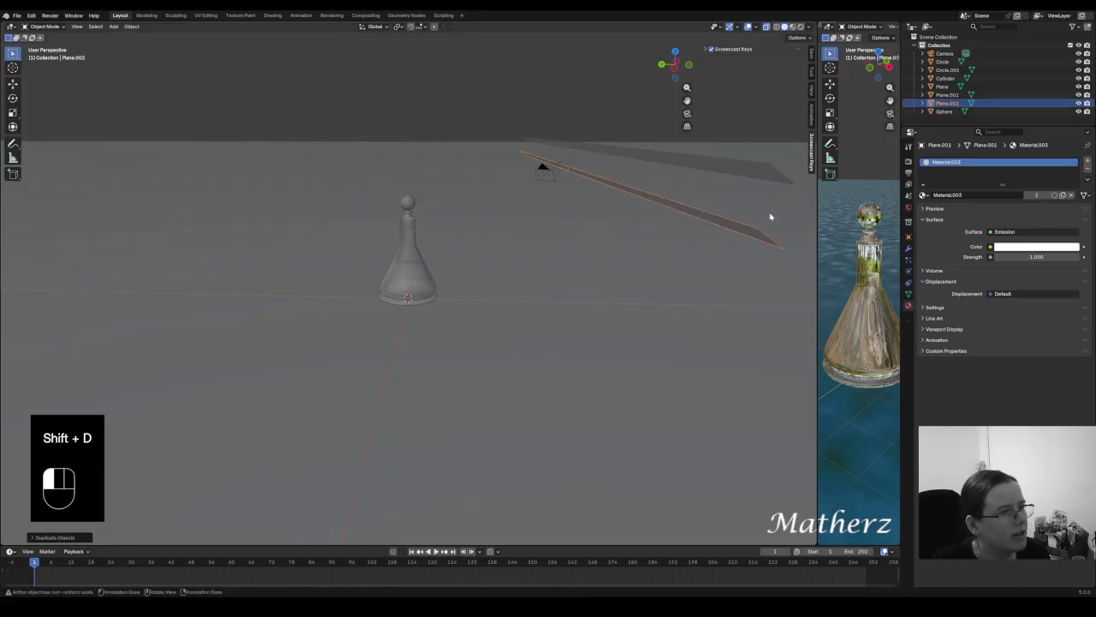
{"action": "key", "text": "shift+d"}
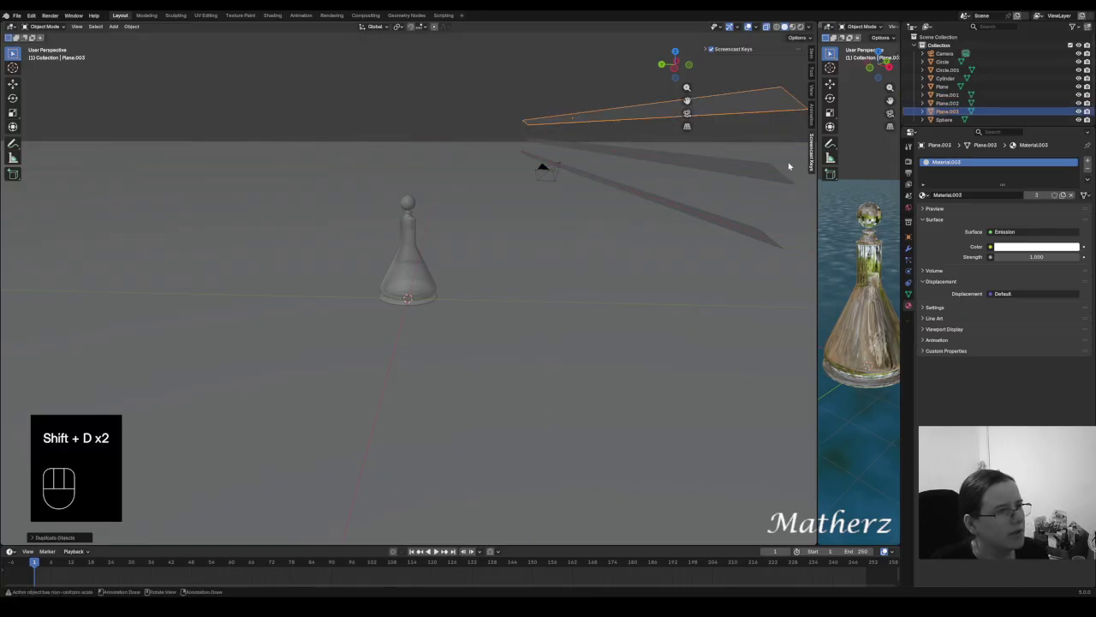
{"action": "left_click", "coordinate": [788, 163]}
{"action": "key", "text": "shift+d"}
{"action": "left_click", "coordinate": [803, 135]}
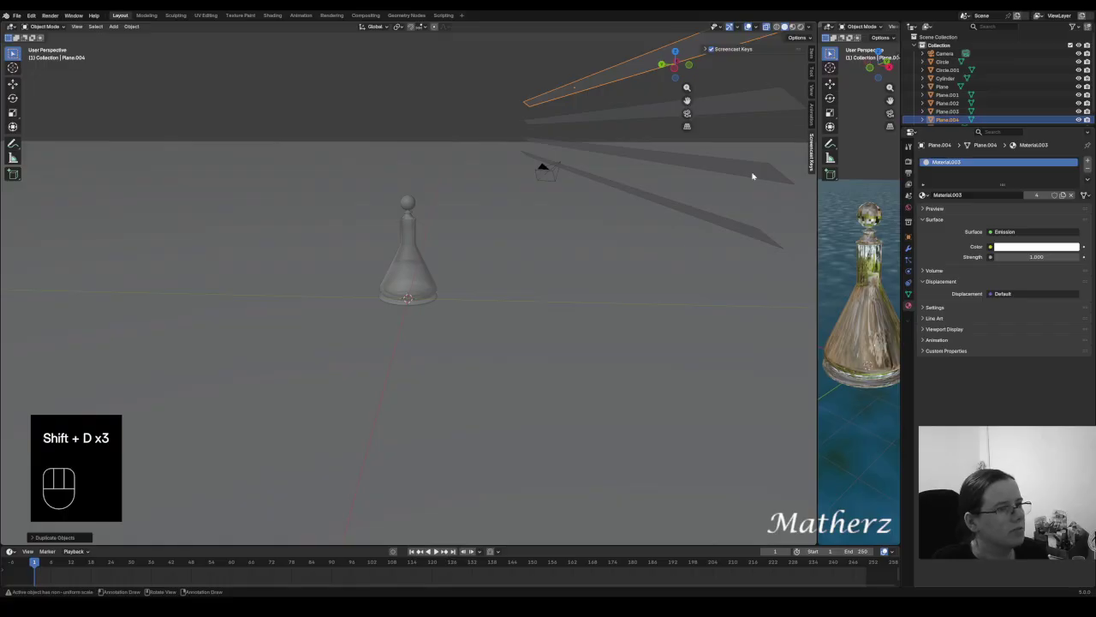
Add three more duplicates of the strip light, each spaced upward along the Z axis above the stack
{"action": "middle_click_drag", "start_coordinate": [753, 176], "coordinate": [622, 194]}
{"action": "key", "text": "shift+d"}
{"action": "key", "text": "x"}
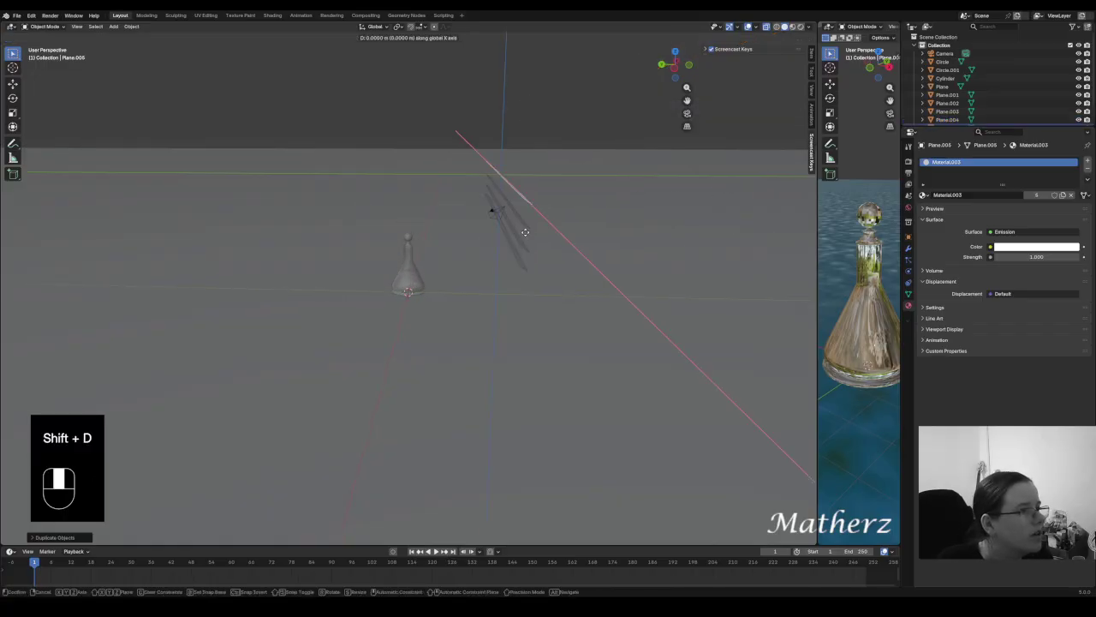
{"action": "key", "text": "z"}
{"action": "left_click", "coordinate": [528, 221]}
{"action": "key", "text": "shift+d"}
{"action": "key", "text": "z"}
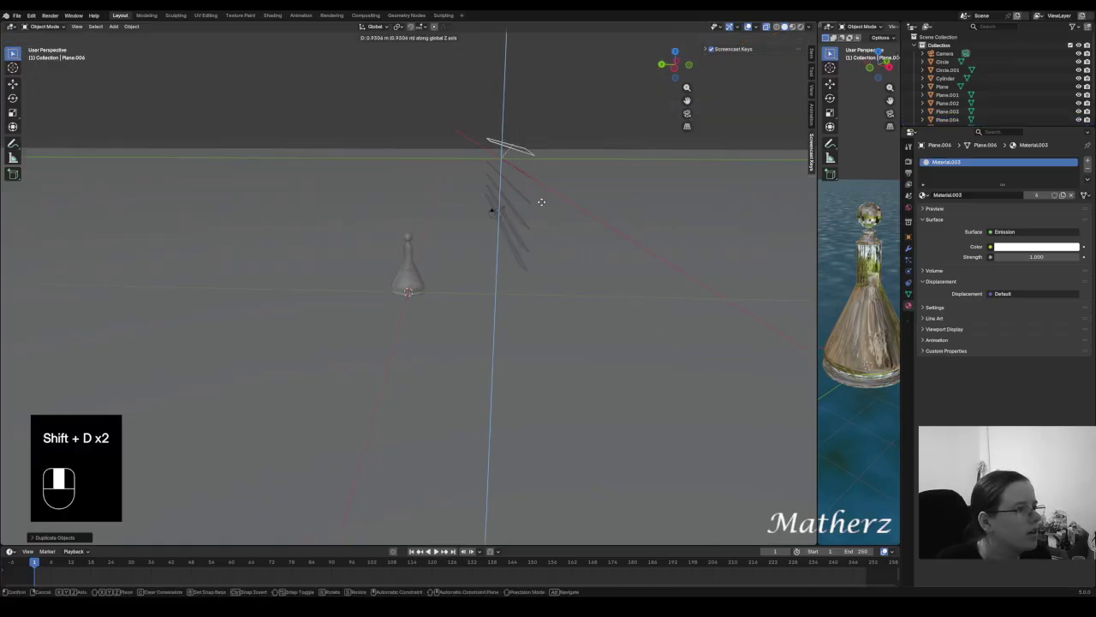
{"action": "left_click", "coordinate": [541, 202]}
{"action": "key", "text": "shift+d"}
{"action": "key", "text": "z"}
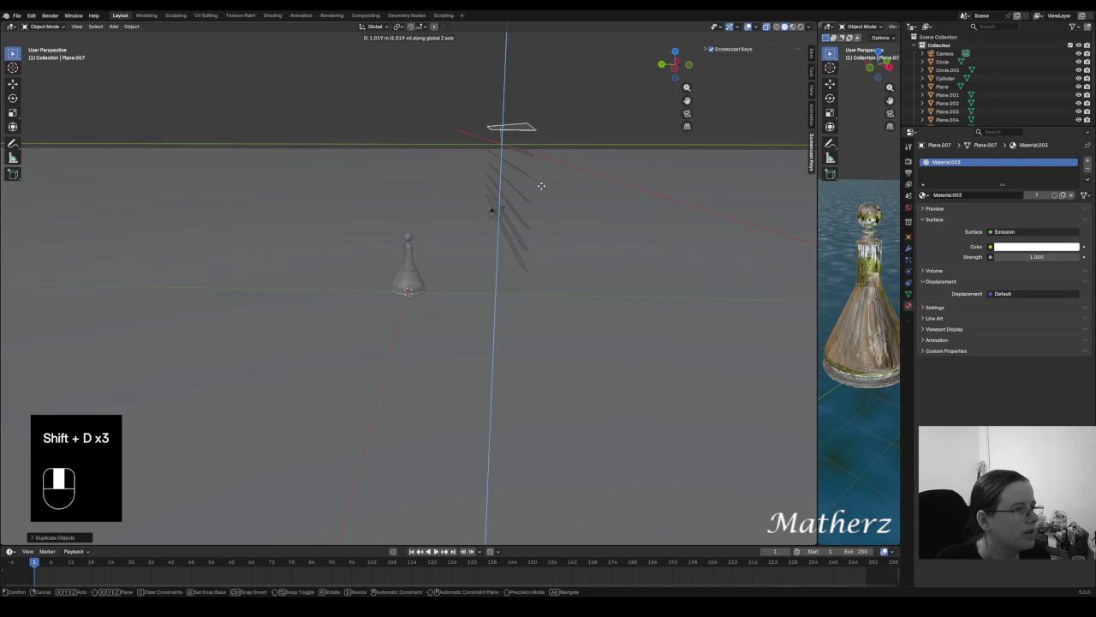
{"action": "left_click", "coordinate": [540, 185]}
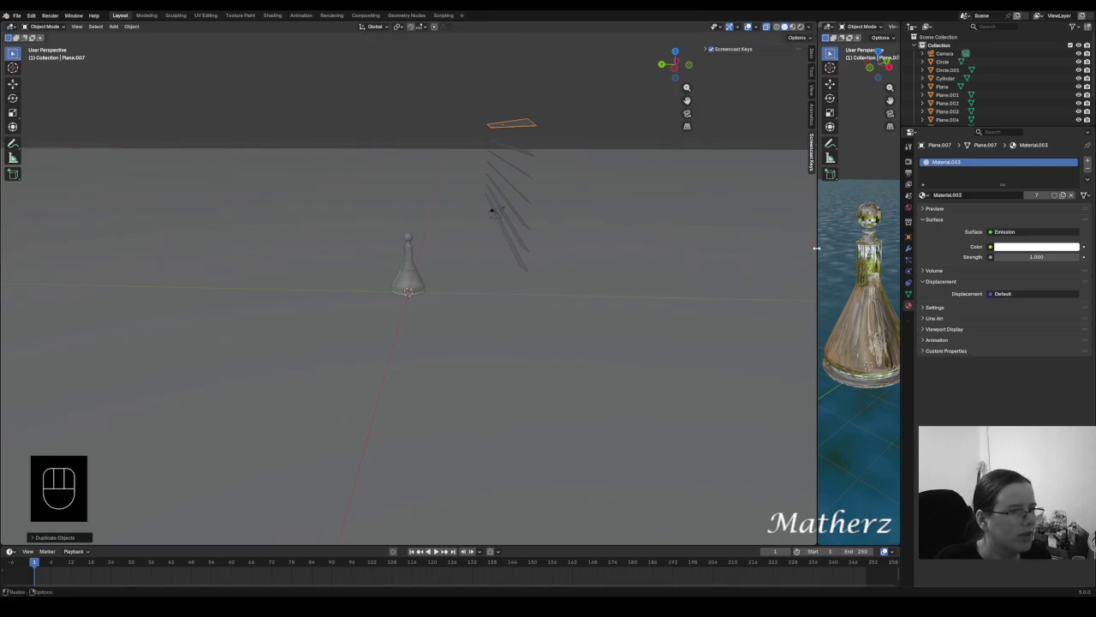
Enlarge the flask viewport, switch it to Rendered shading, and raise the strip lights' emission strength to 22.5
{"action": "left_click_drag", "start_coordinate": [816, 248], "coordinate": [381, 248]}
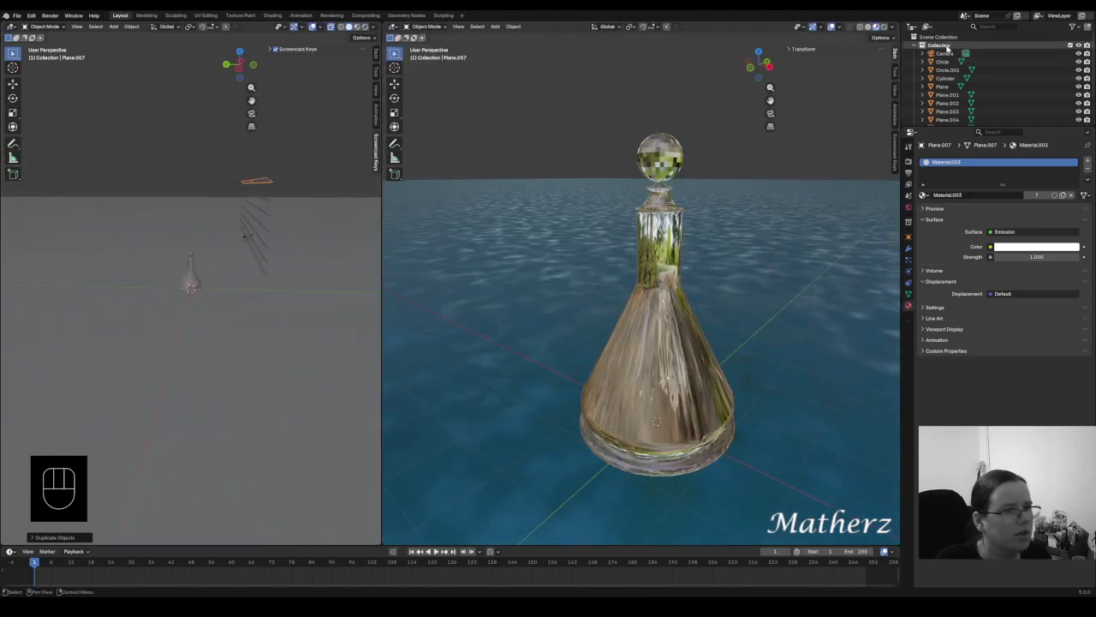
{"action": "left_click", "coordinate": [883, 27]}
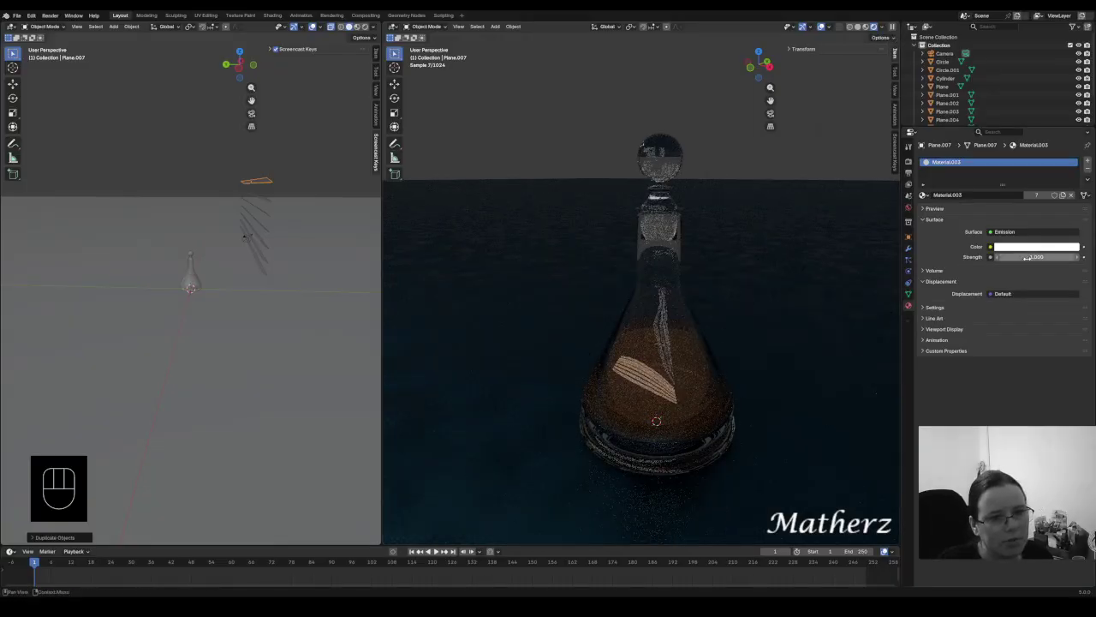
{"action": "left_click_drag", "start_coordinate": [1022, 256], "coordinate": [1089, 256]}
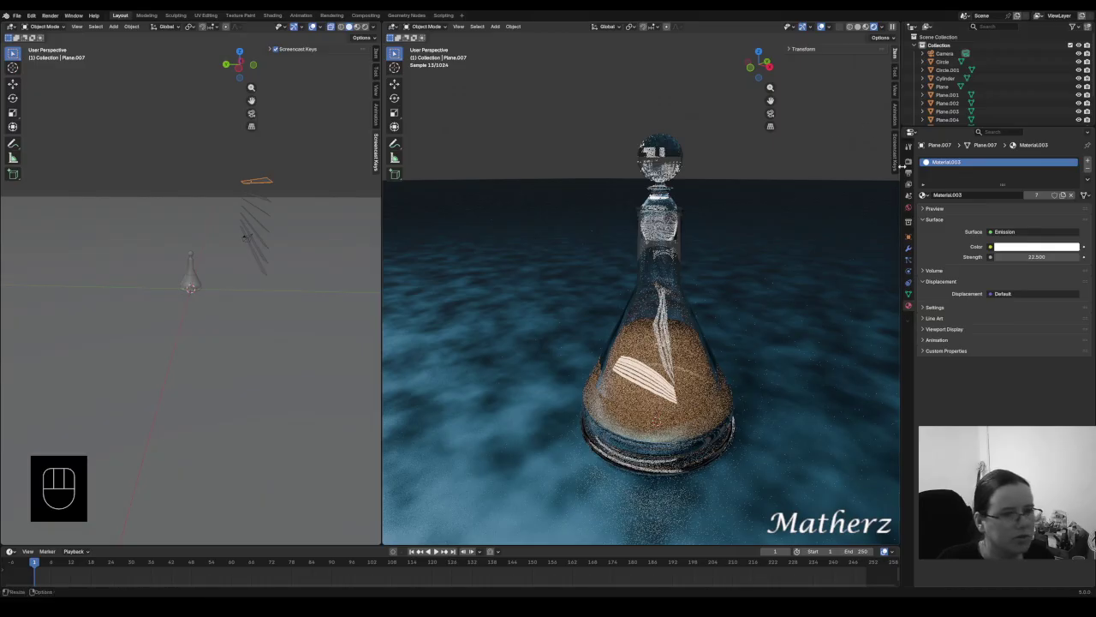
Set the world background color to black
{"action": "left_click", "coordinate": [909, 207]}
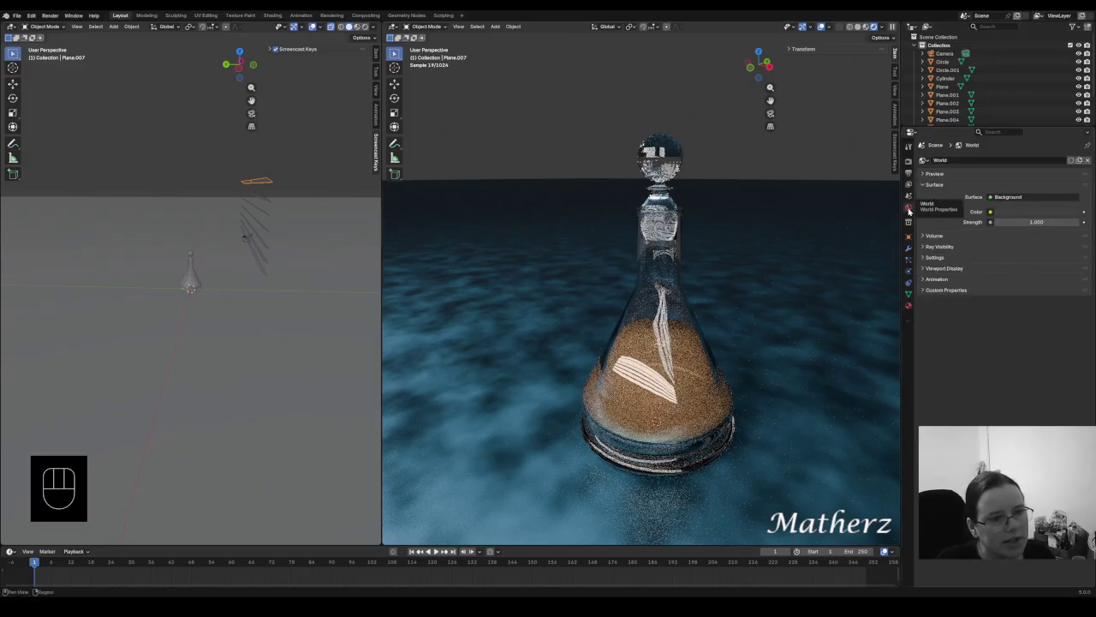
{"action": "left_click", "coordinate": [1012, 214]}
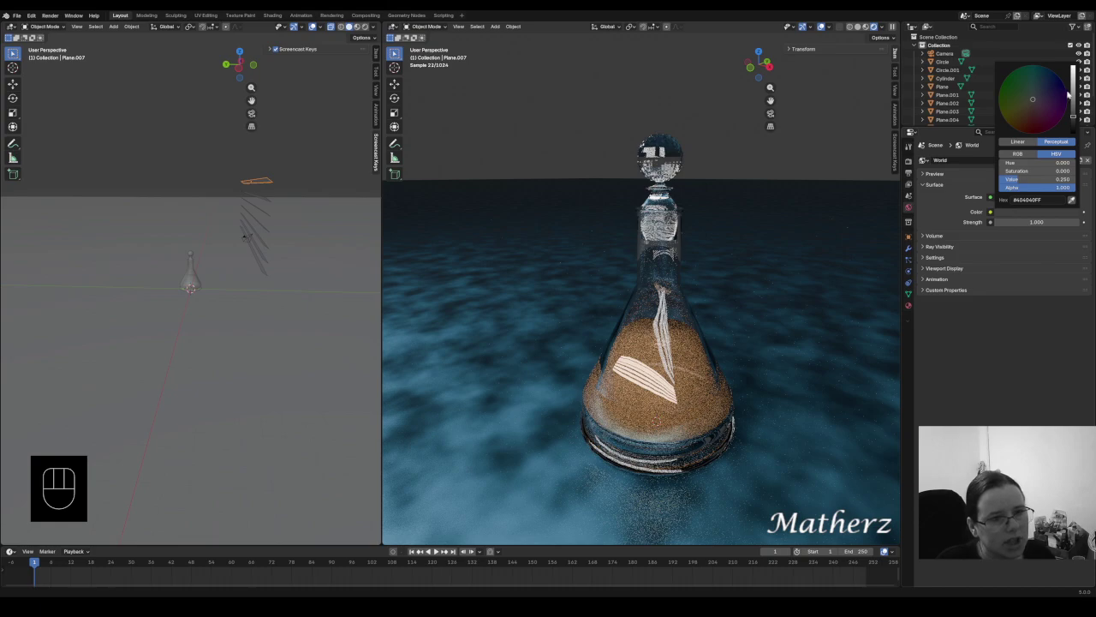
{"action": "left_click_drag", "start_coordinate": [1073, 117], "coordinate": [1073, 134]}
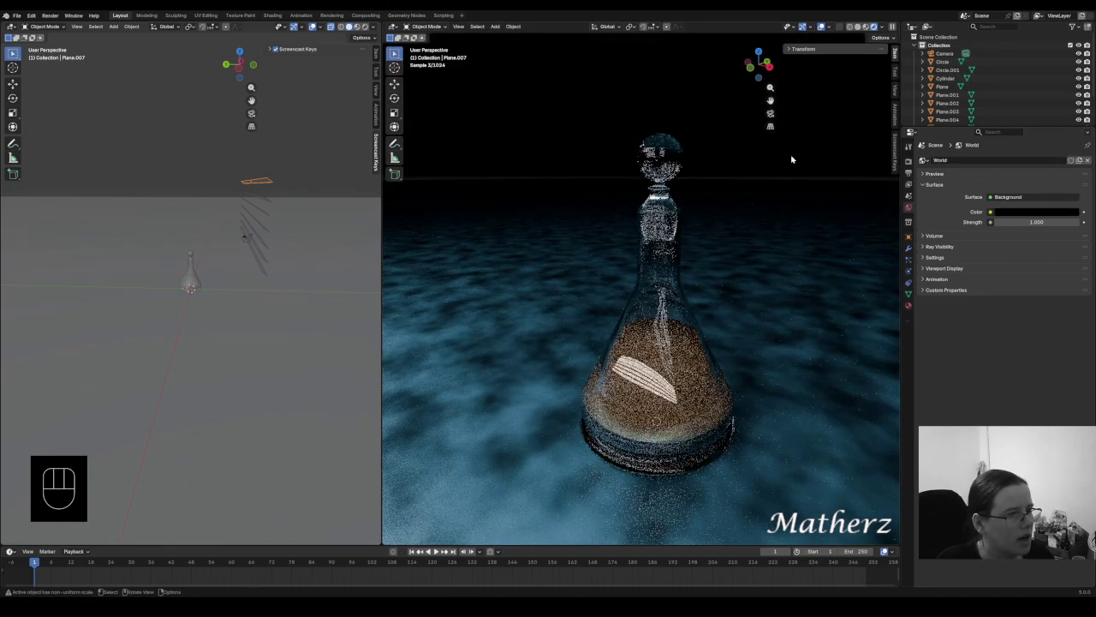
Align the active camera to the current view of the flask
{"action": "left_click", "coordinate": [495, 27]}
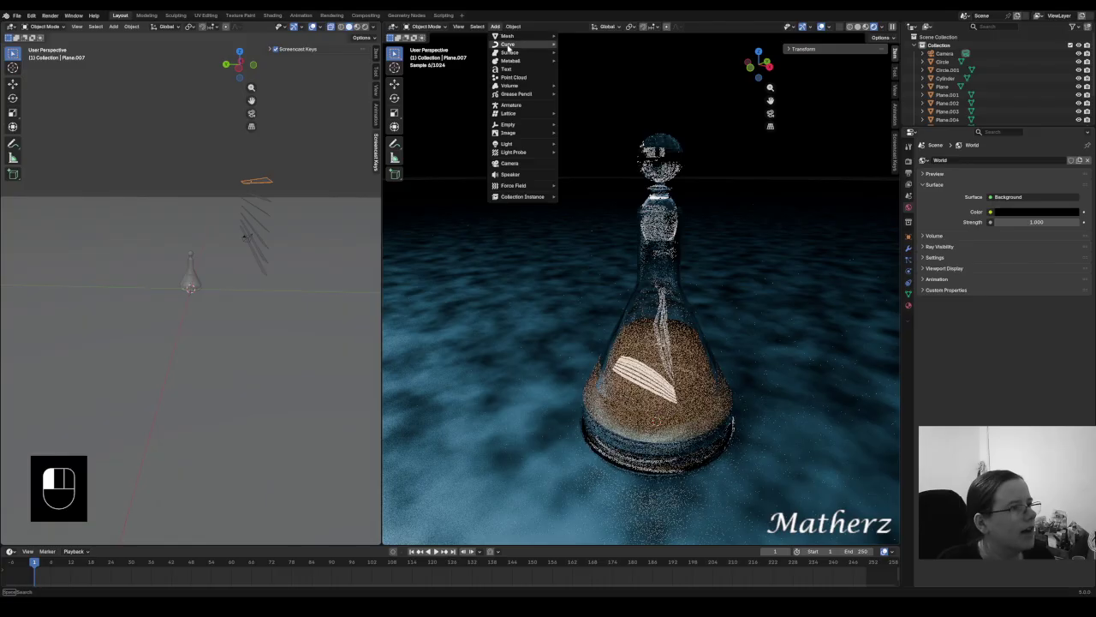
{"action": "mouse_move", "coordinate": [458, 27]}
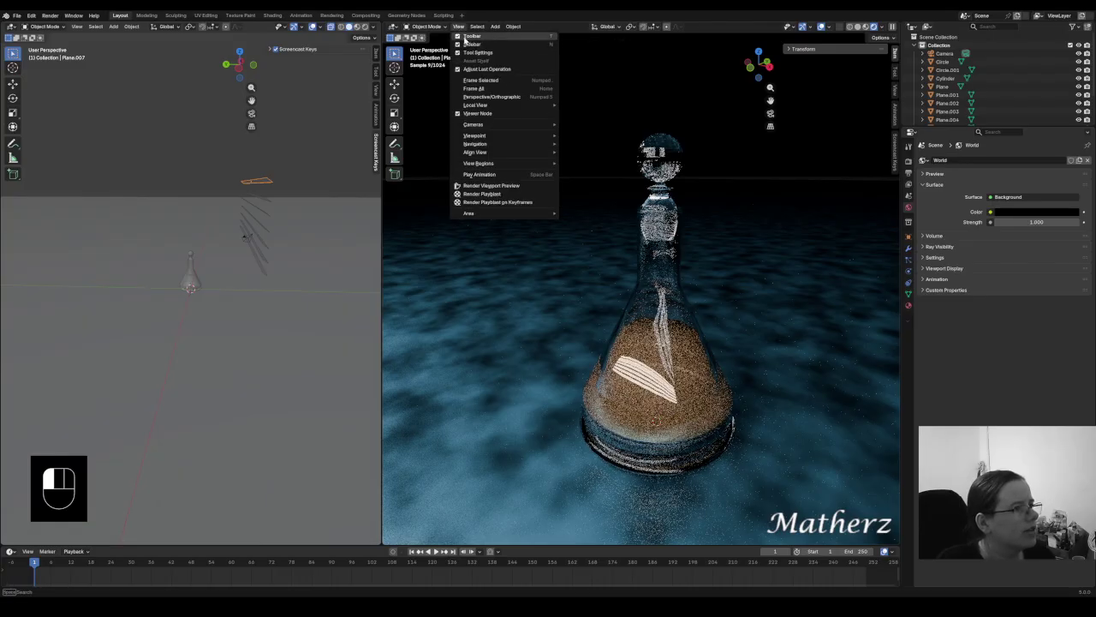
{"action": "mouse_move", "coordinate": [477, 152]}
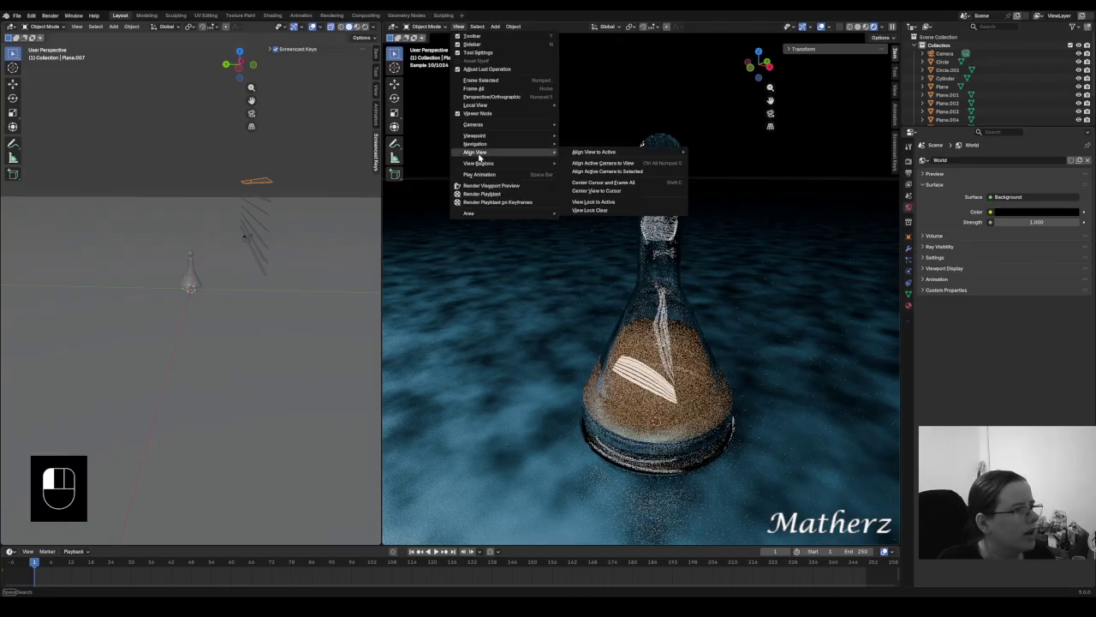
{"action": "left_click", "coordinate": [664, 166]}
{"action": "left_click", "coordinate": [702, 213]}
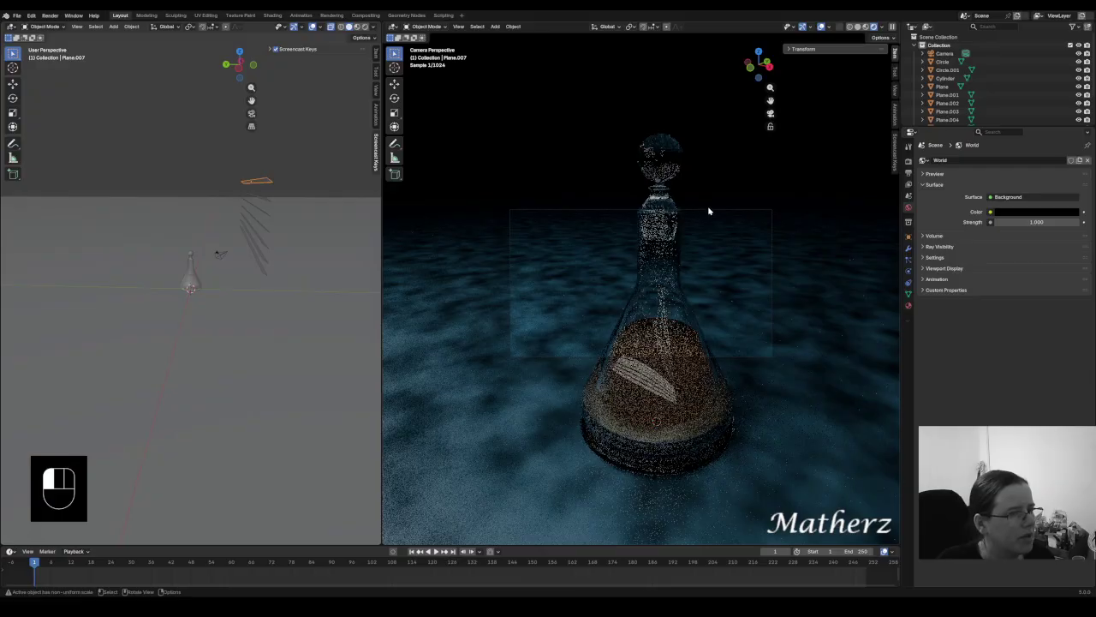
{"action": "left_click", "coordinate": [682, 272]}
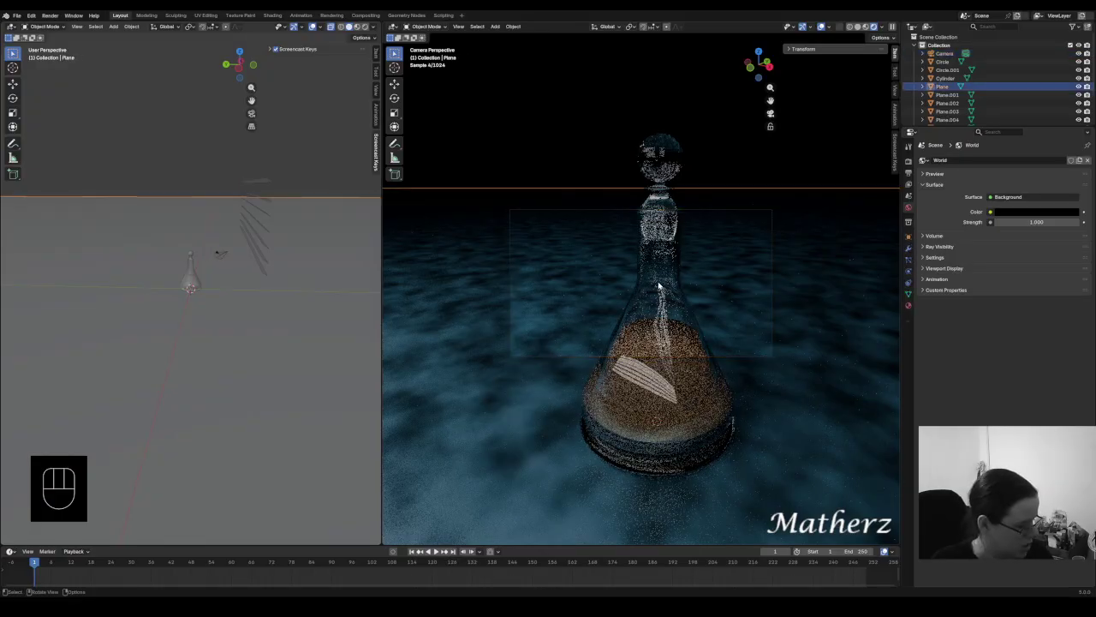
{"action": "left_click", "coordinate": [715, 210]}
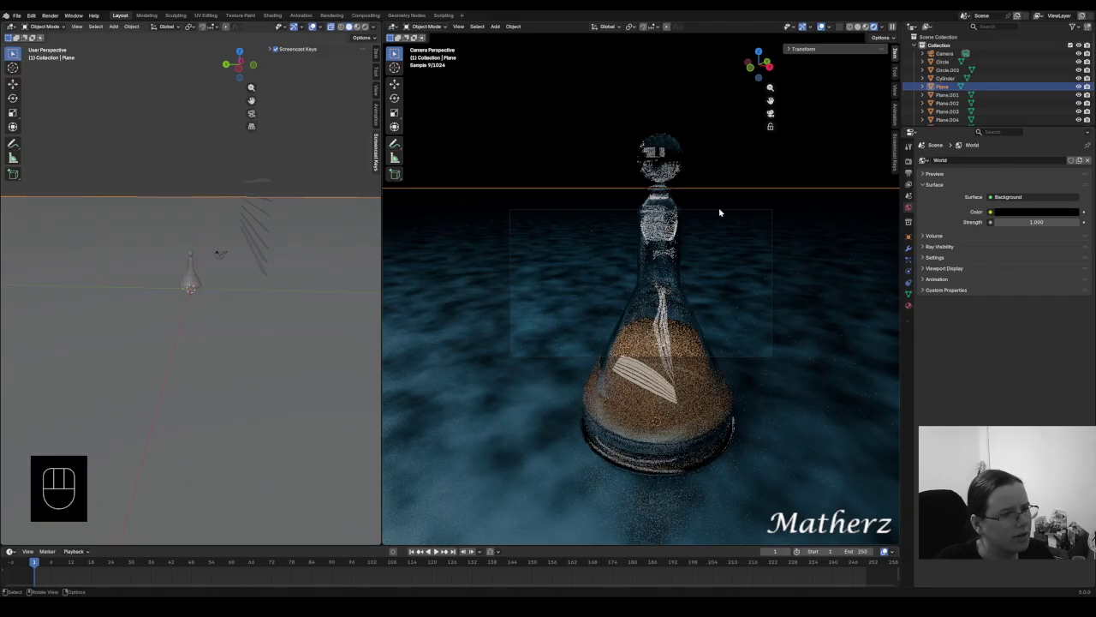
Move the camera back along its local Z axis and reposition it until the whole flask fits inside the frame
{"action": "left_click", "coordinate": [719, 210]}
{"action": "key", "text": "g"}
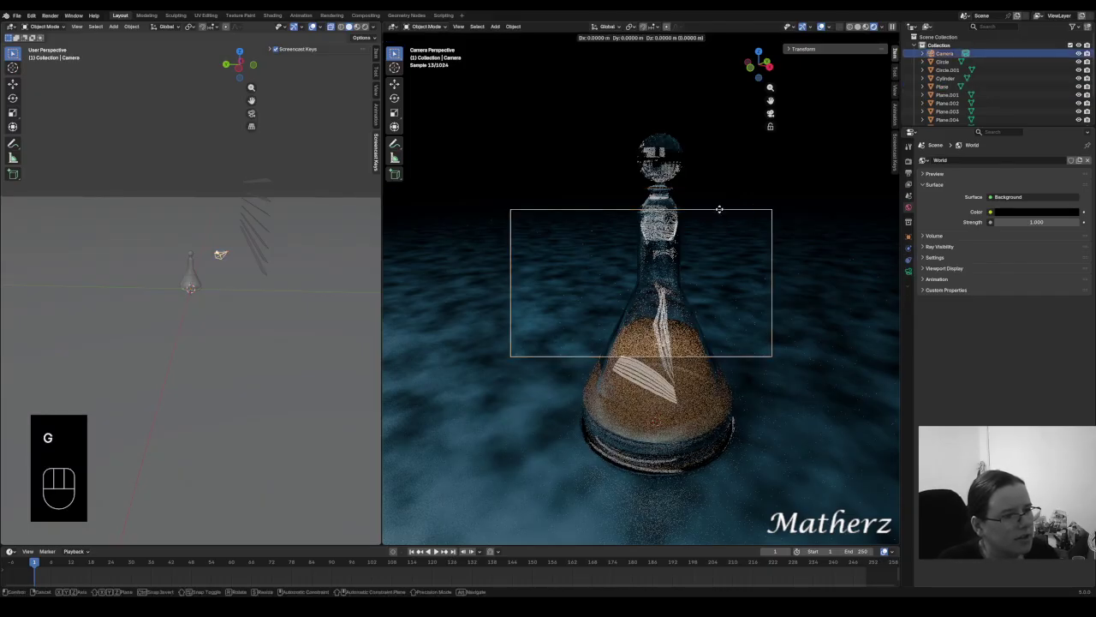
{"action": "middle_click_drag", "start_coordinate": [720, 209], "coordinate": [749, 279]}
{"action": "left_click", "coordinate": [749, 279]}
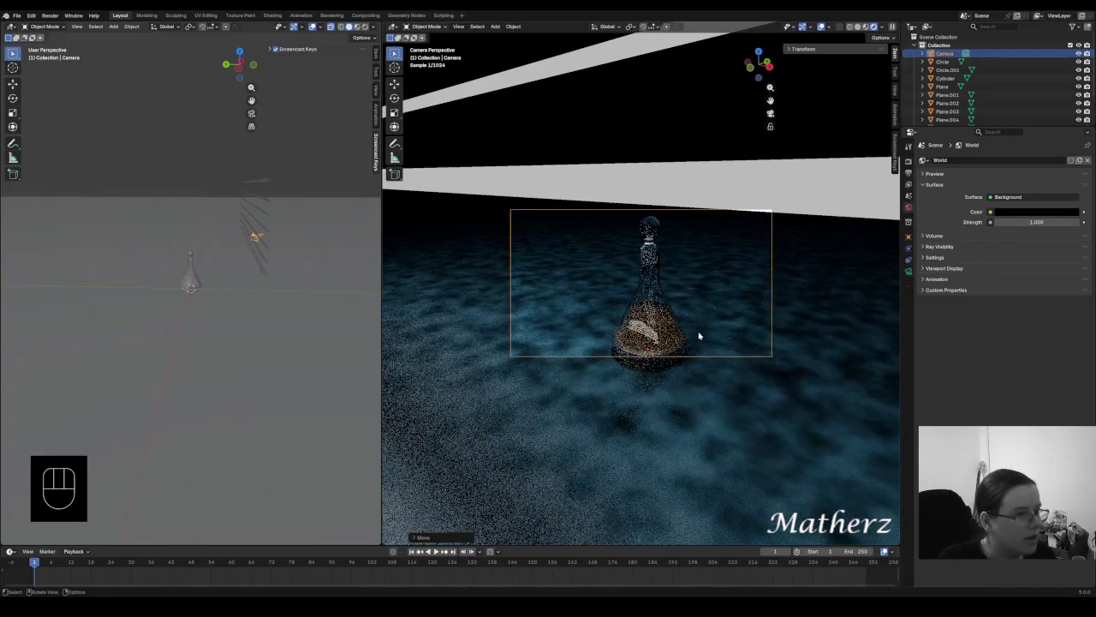
{"action": "key", "text": "g"}
{"action": "middle_click_drag", "start_coordinate": [696, 320], "coordinate": [701, 352]}
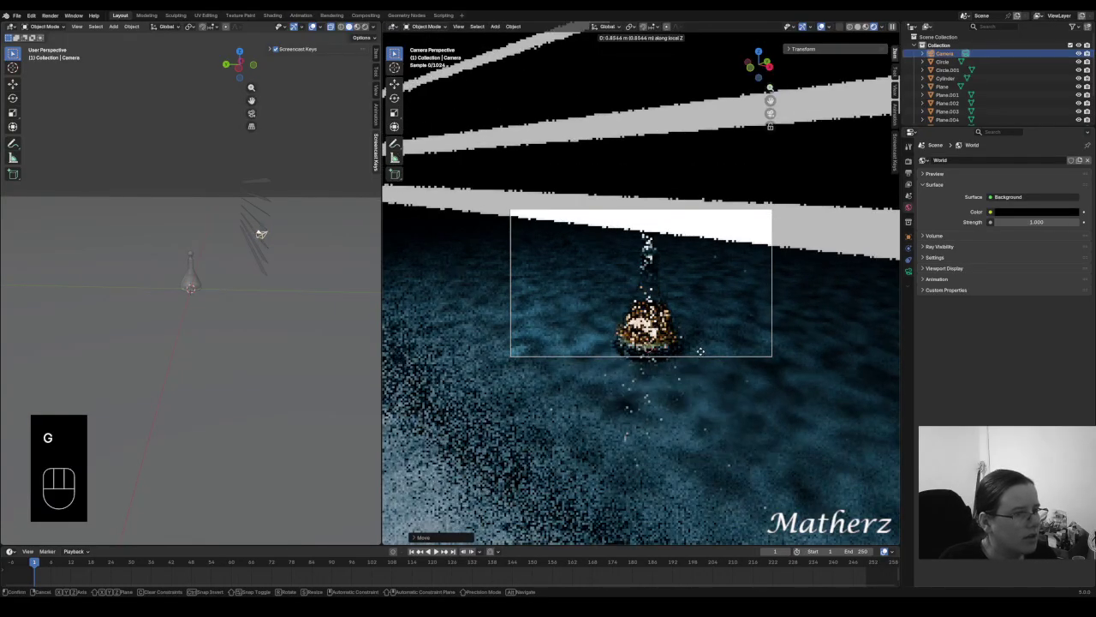
{"action": "key", "text": "g"}
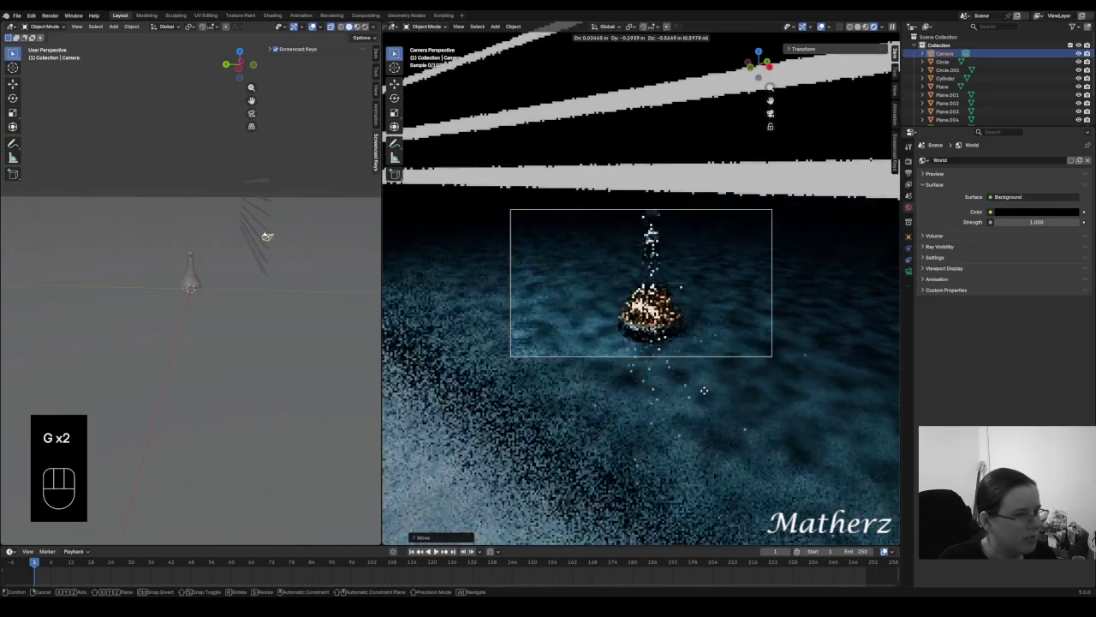
{"action": "key", "text": "g"}
{"action": "middle_click_drag", "start_coordinate": [704, 381], "coordinate": [691, 400]}
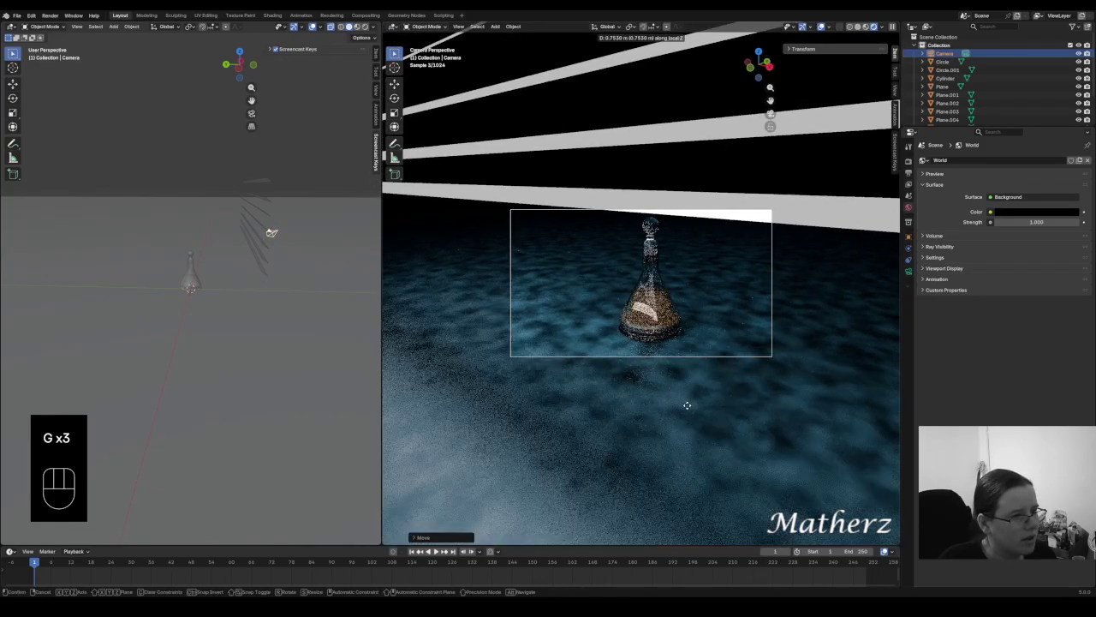
{"action": "left_click", "coordinate": [410, 174]}
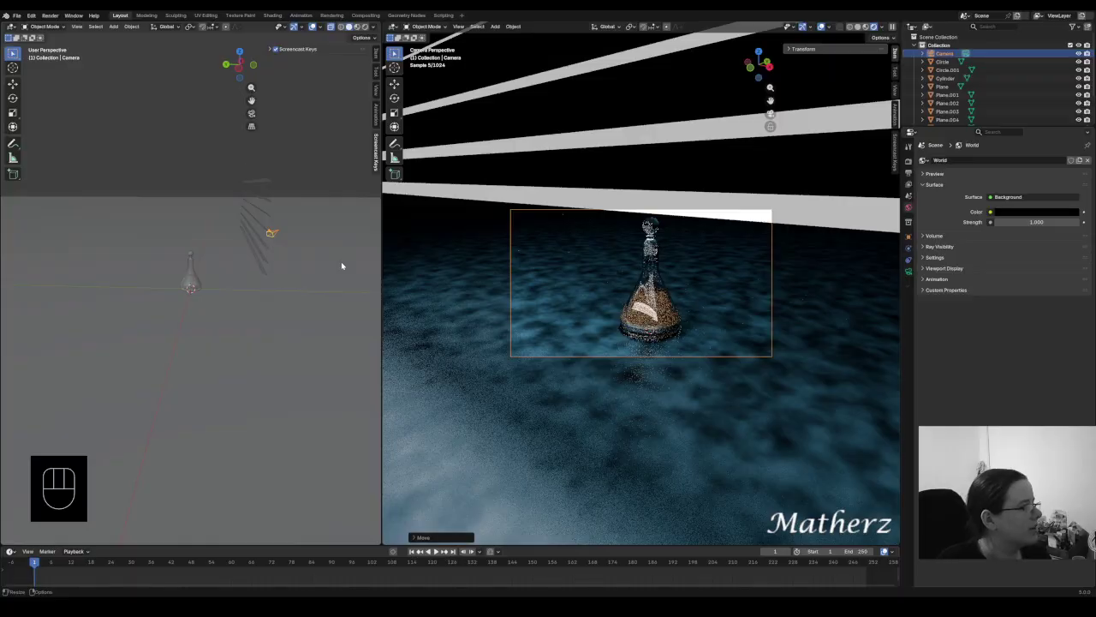
Select all the strip lights and move them about -4.3 m along the global Y axis, out of the camera's view
{"action": "middle_click_drag", "start_coordinate": [283, 257], "coordinate": [235, 248]}
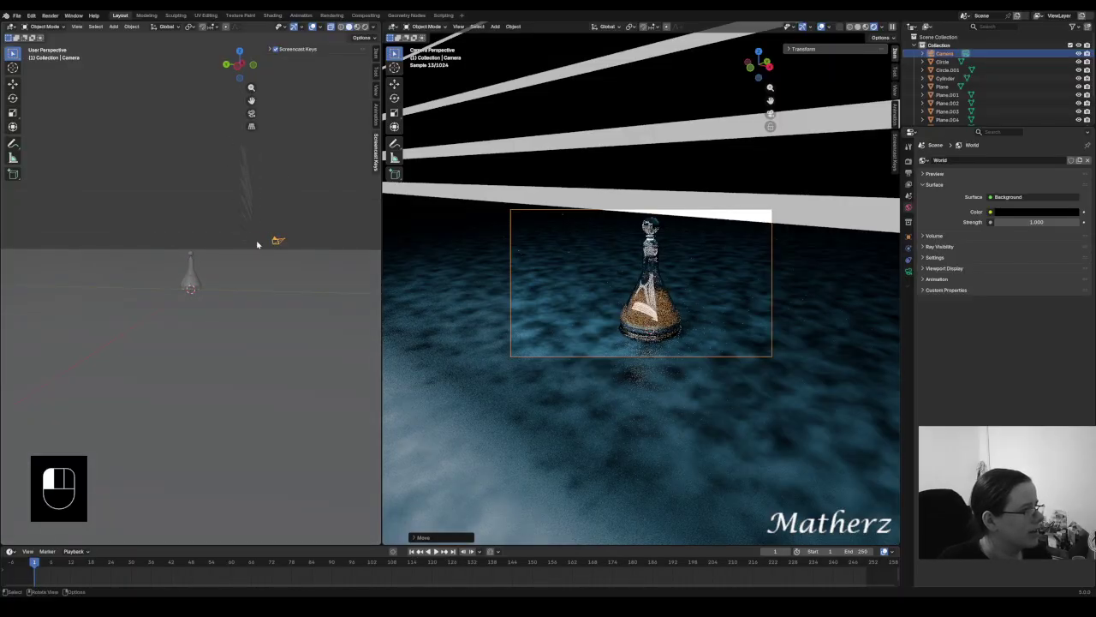
{"action": "key", "text": "b"}
{"action": "mouse_move", "coordinate": [261, 246]}
{"action": "left_mouse_down"}
{"action": "mouse_move", "coordinate": [277, 237]}
{"action": "mouse_move", "coordinate": [262, 242]}
{"action": "left_mouse_up"}
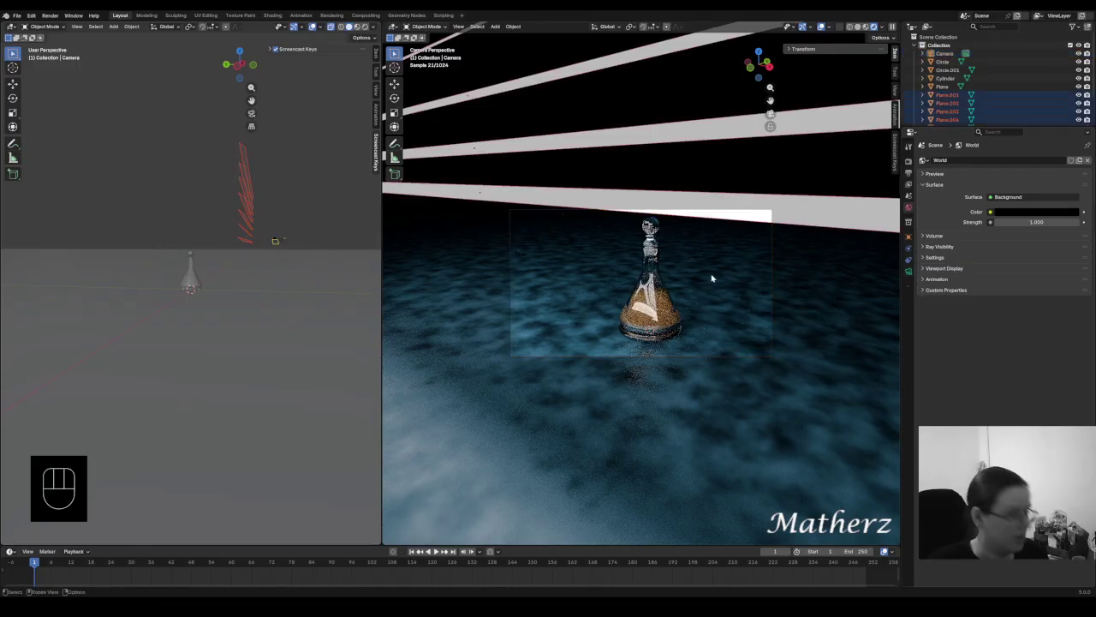
{"action": "key", "text": "g"}
{"action": "middle_click_drag", "start_coordinate": [746, 249], "coordinate": [865, 284]}
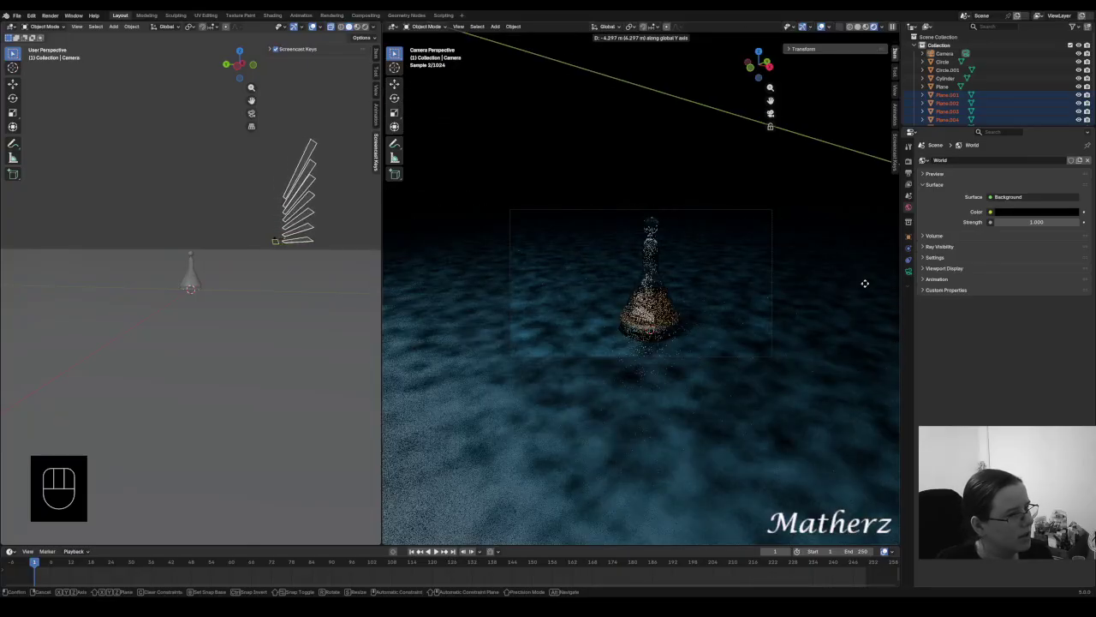
{"action": "left_click", "coordinate": [865, 284]}
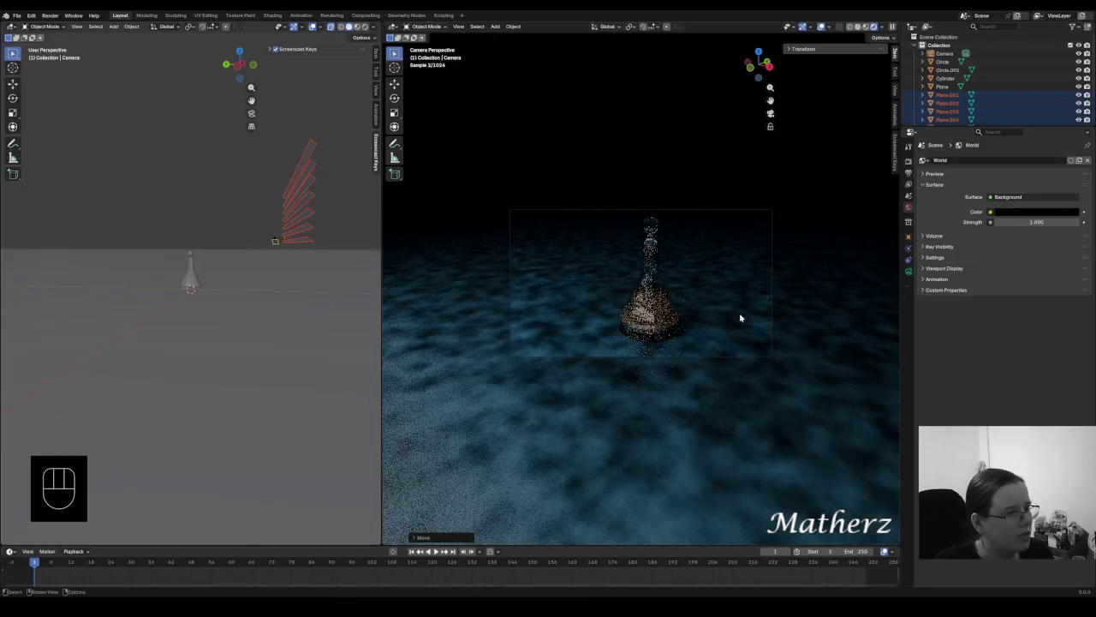
Enable depth of field on the camera, pick the flask (Circle) as the focus object, and set the F-Stop to 0.1
{"action": "left_click", "coordinate": [714, 213]}
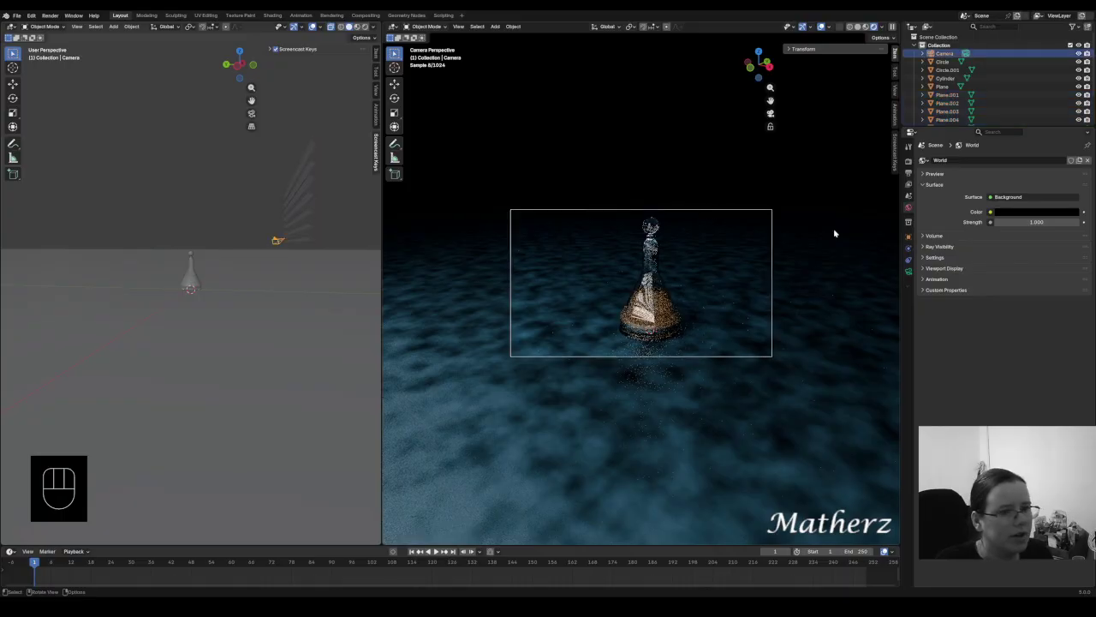
{"action": "left_click", "coordinate": [909, 270]}
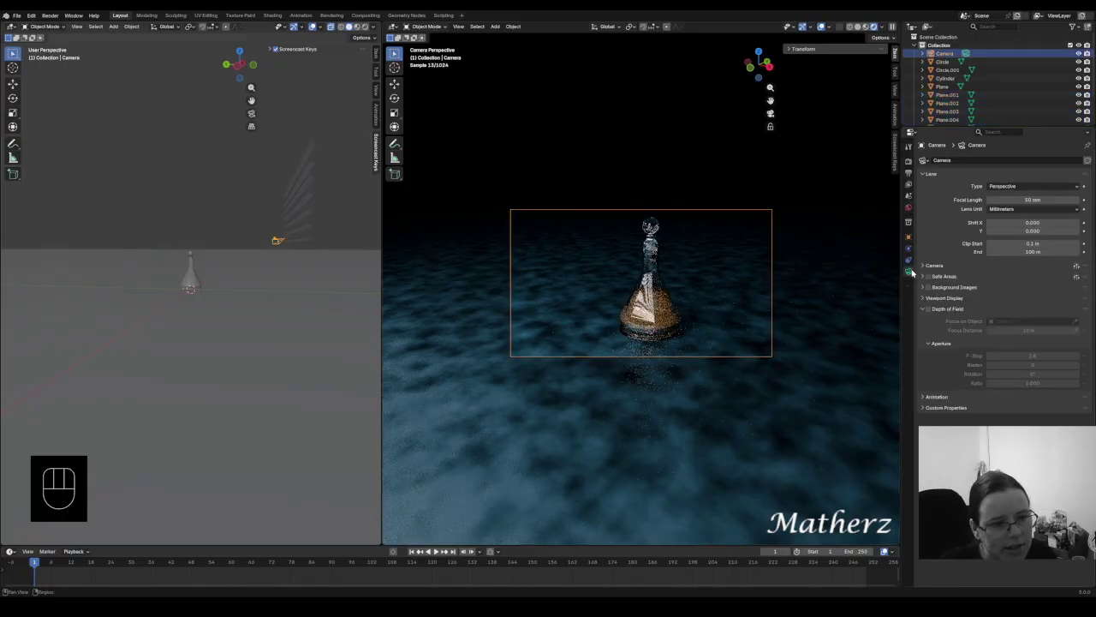
{"action": "left_click", "coordinate": [928, 308]}
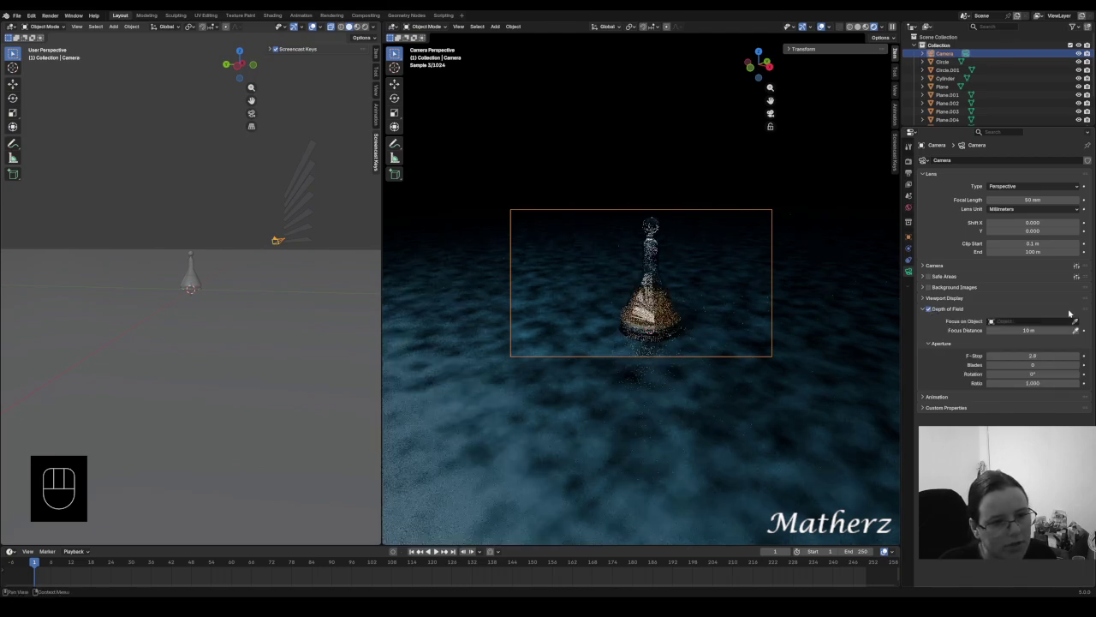
{"action": "left_click", "coordinate": [1076, 321]}
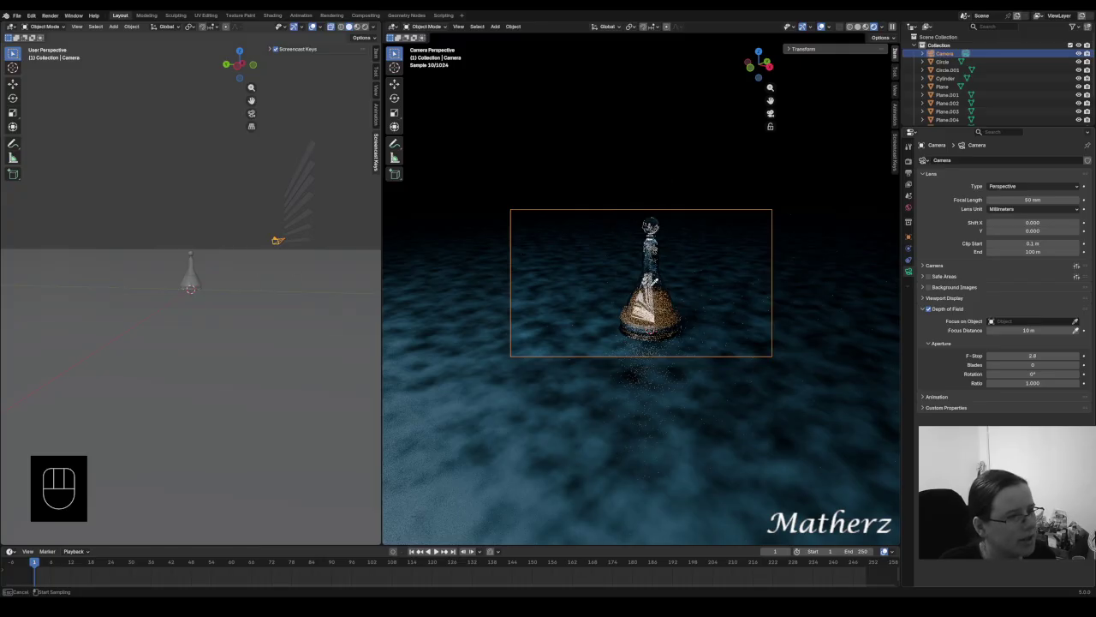
{"action": "left_click", "coordinate": [654, 267]}
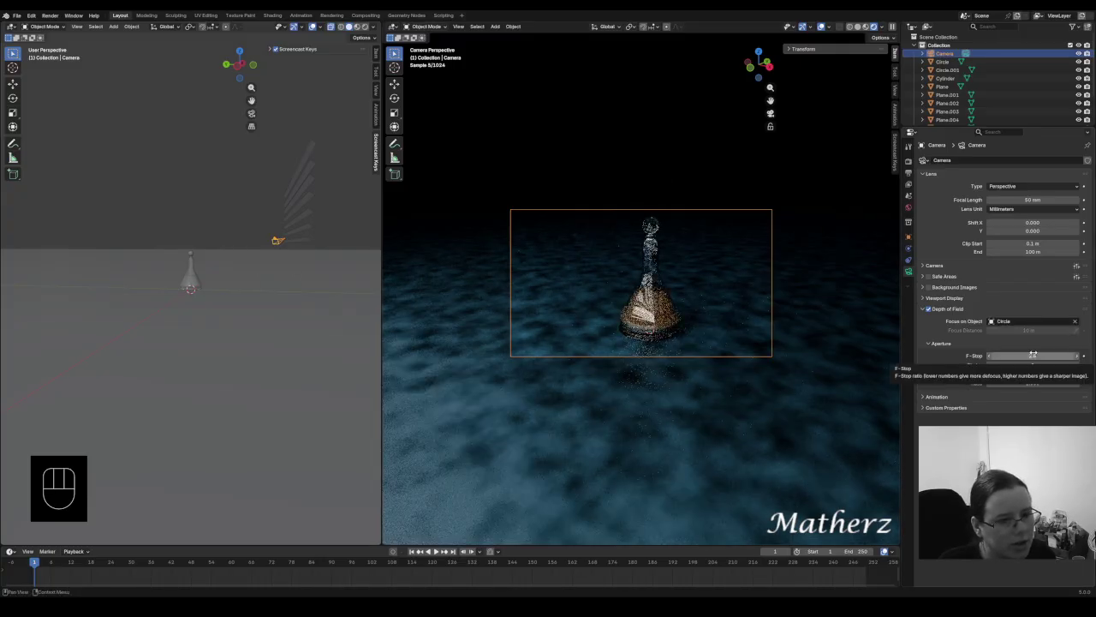
{"action": "left_click_drag", "start_coordinate": [1033, 354], "coordinate": [1010, 353]}
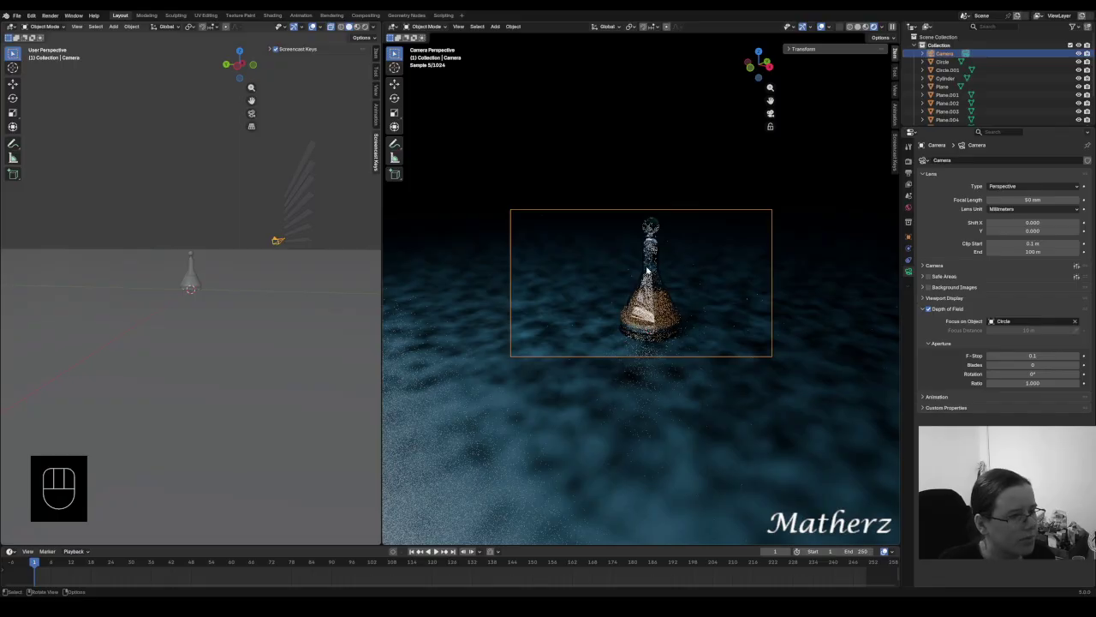
Enlarge the rendered camera viewport to examine the depth of field around the flask
{"action": "scroll", "coordinate": [685, 256], "scroll_direction": "up", "scroll_amount": 4}
{"action": "scroll", "coordinate": [684, 270], "scroll_direction": "down", "scroll_amount": 2}
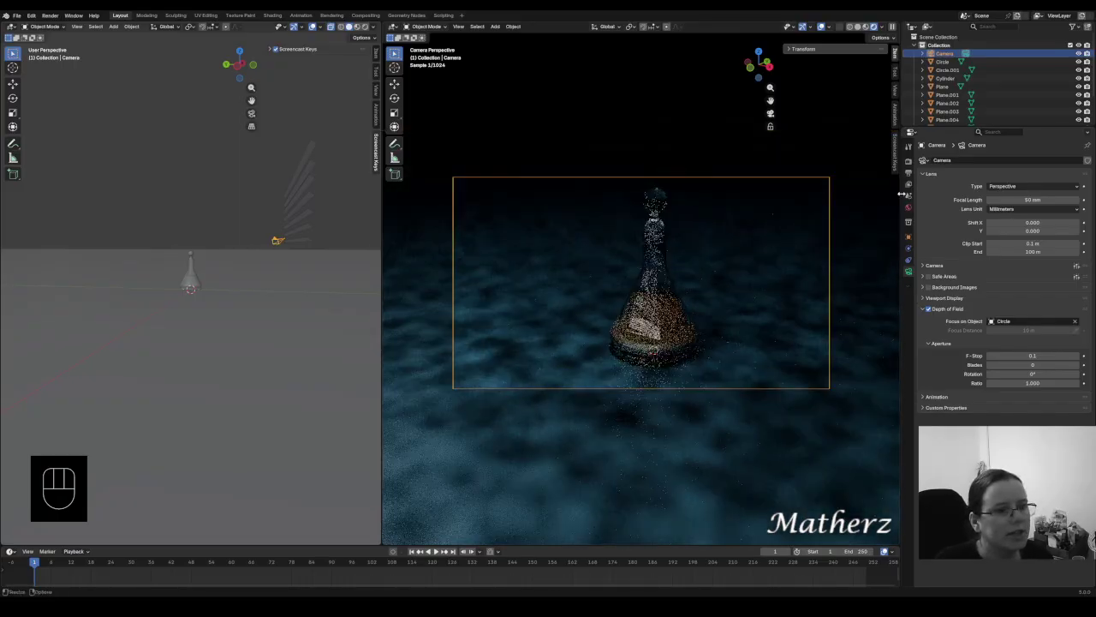
{"action": "left_click_drag", "start_coordinate": [901, 343], "coordinate": [1037, 343]}
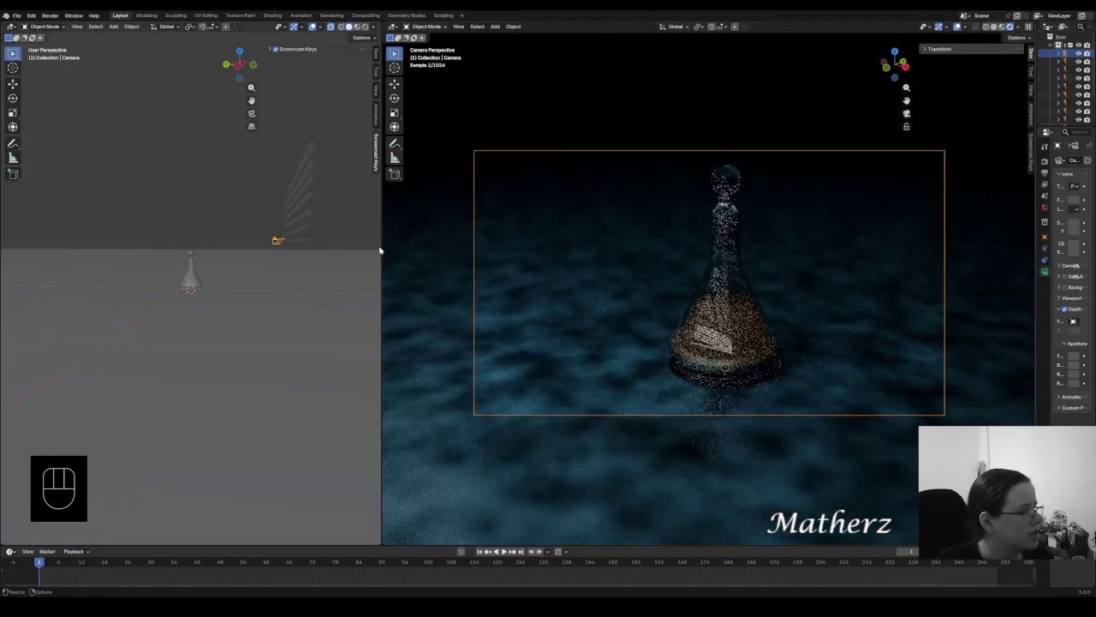
{"action": "left_click_drag", "start_coordinate": [382, 251], "coordinate": [92, 236]}
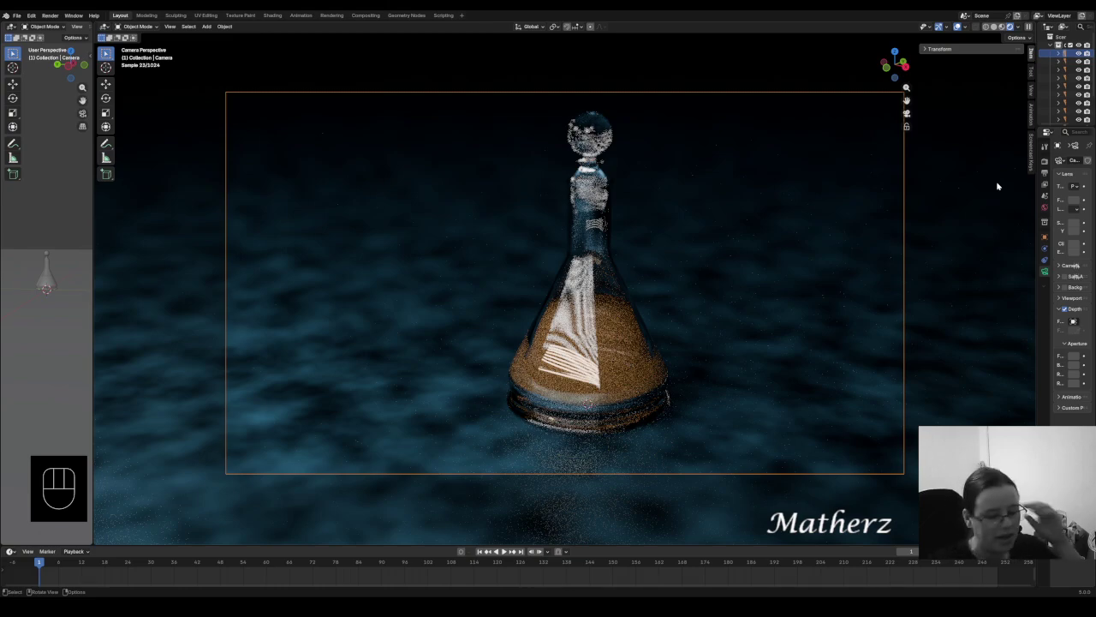
Widen the properties area again and raise the camera's F-Stop to 0.4
{"action": "left_click_drag", "start_coordinate": [996, 182], "coordinate": [938, 188]}
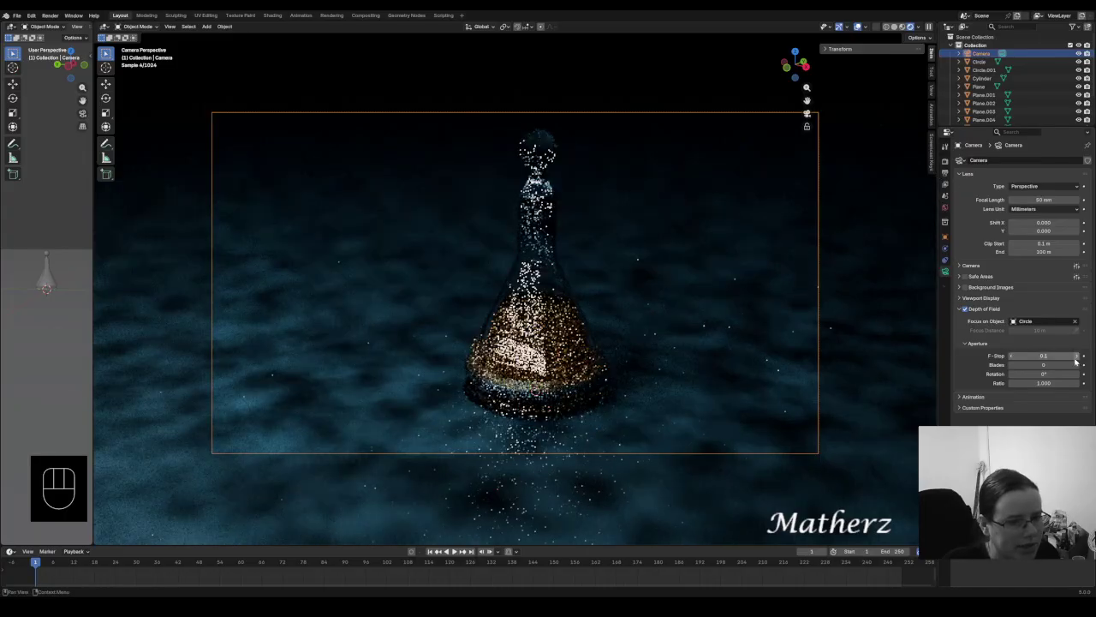
{"action": "left_click", "coordinate": [1078, 358]}
{"action": "left_click", "coordinate": [1078, 358]}
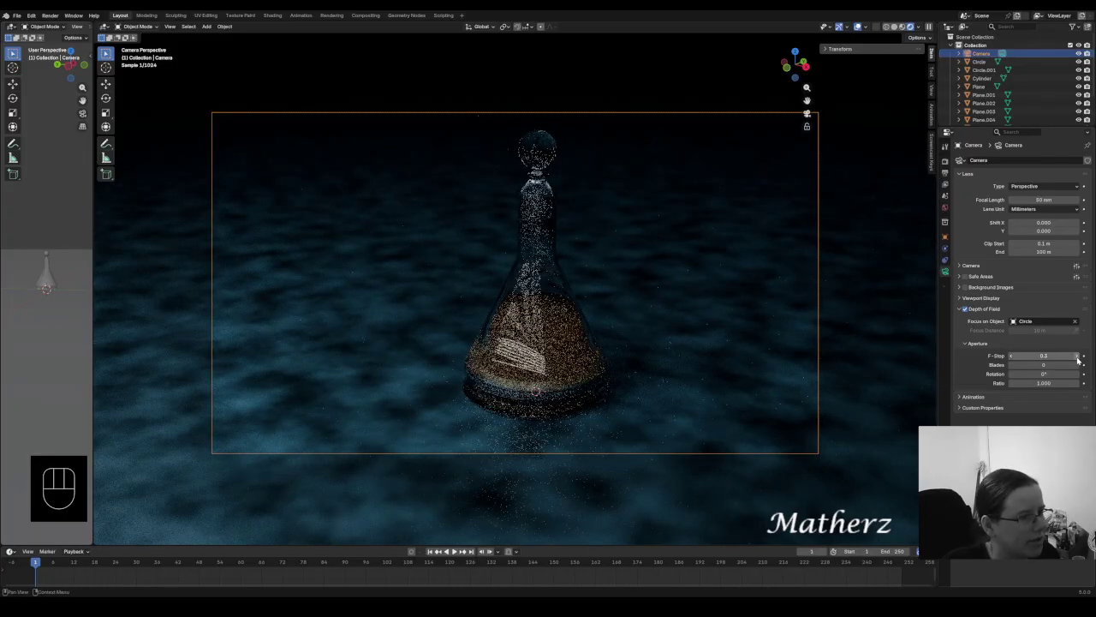
{"action": "left_click", "coordinate": [1078, 359]}
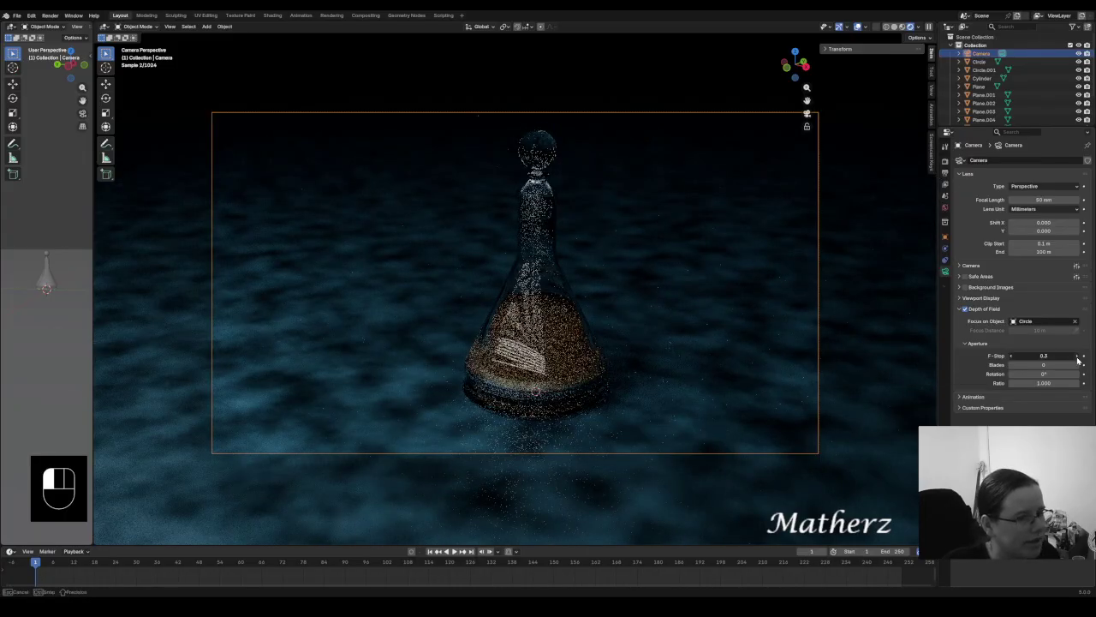
Switch the camera viewport to Material Preview, lower the F-Stop to 0.1 to compare the blur, and return it to 0.4
{"action": "left_click", "coordinate": [905, 27]}
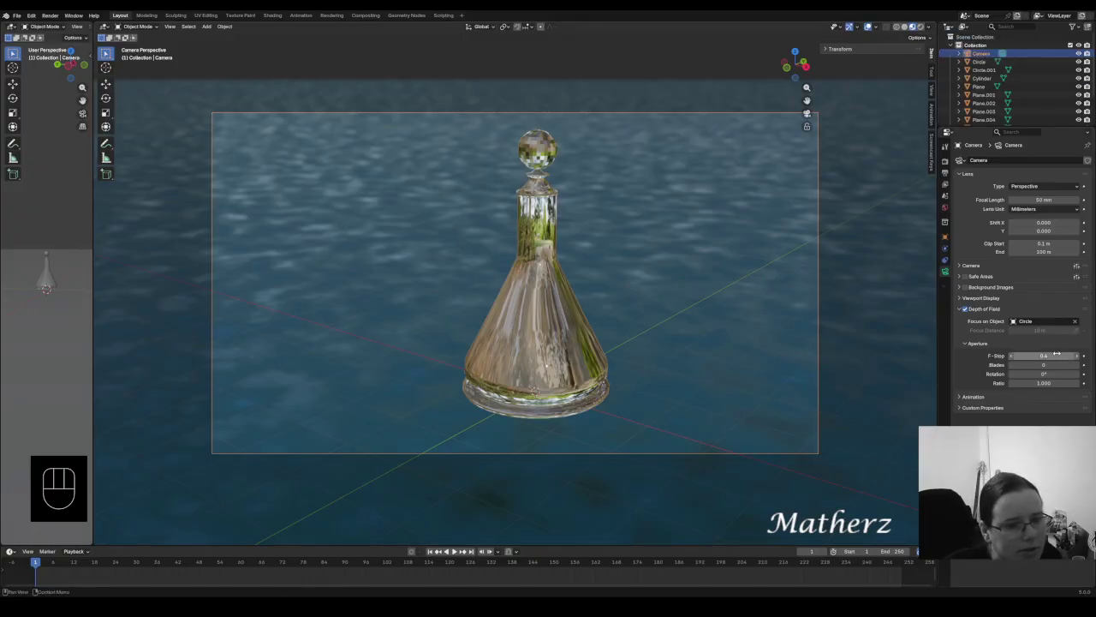
{"action": "left_click_drag", "start_coordinate": [1043, 355], "coordinate": [1023, 356]}
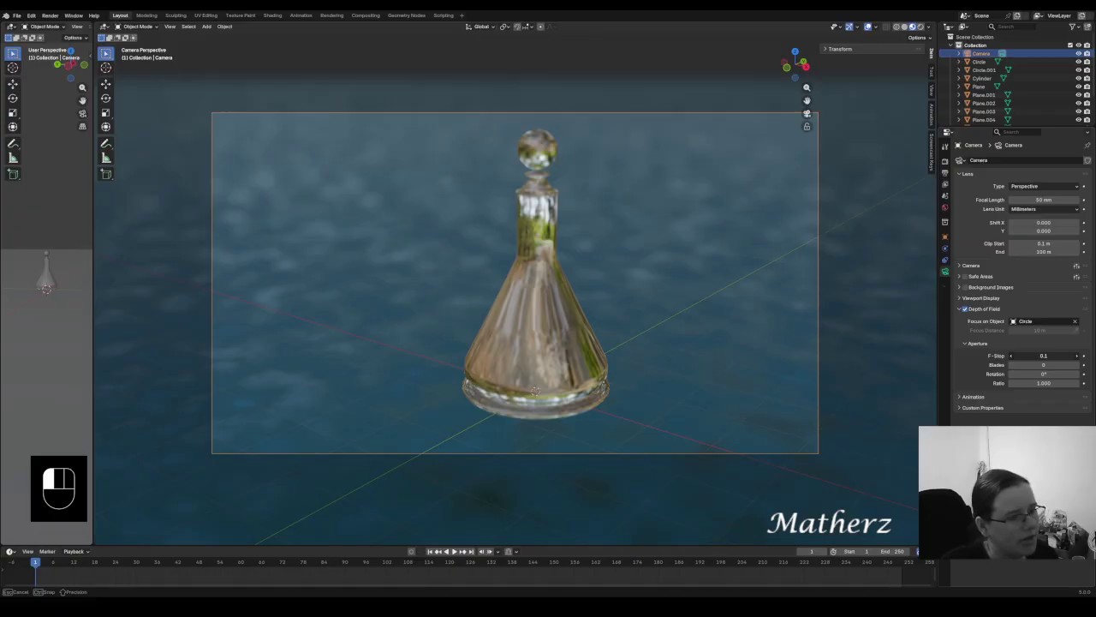
{"action": "left_click", "coordinate": [1079, 356]}
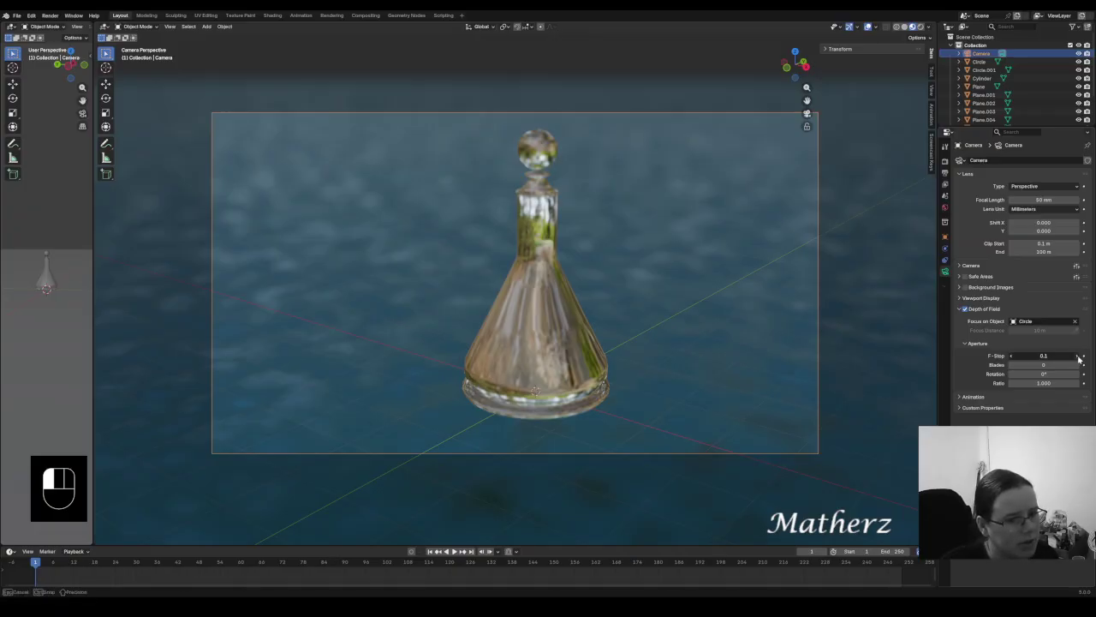
{"action": "left_click", "coordinate": [1079, 356]}
{"action": "left_click", "coordinate": [1079, 356]}
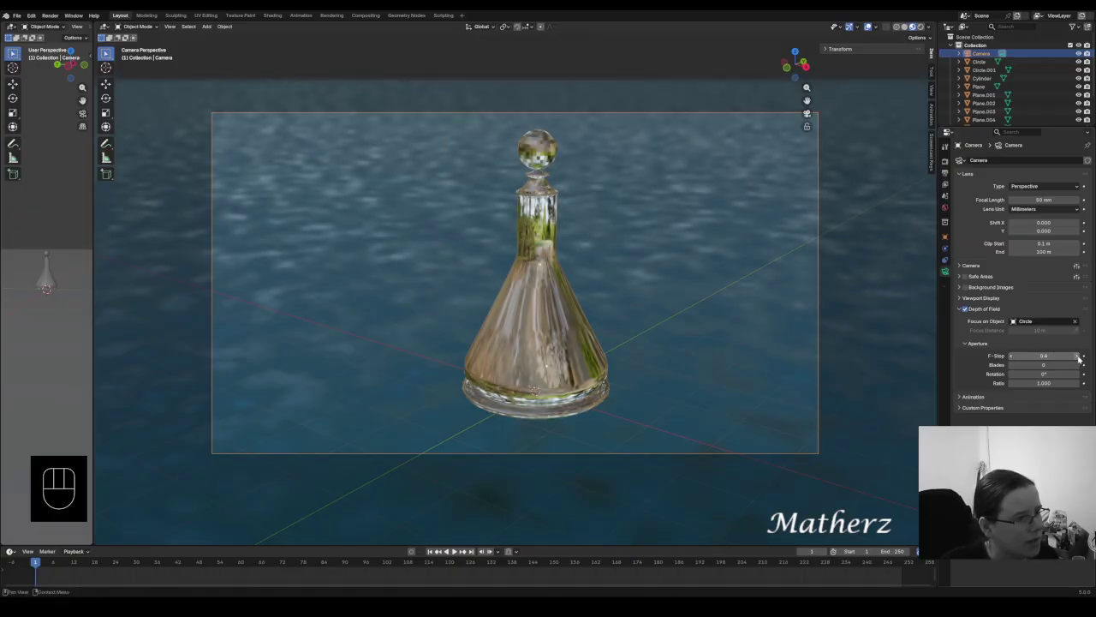